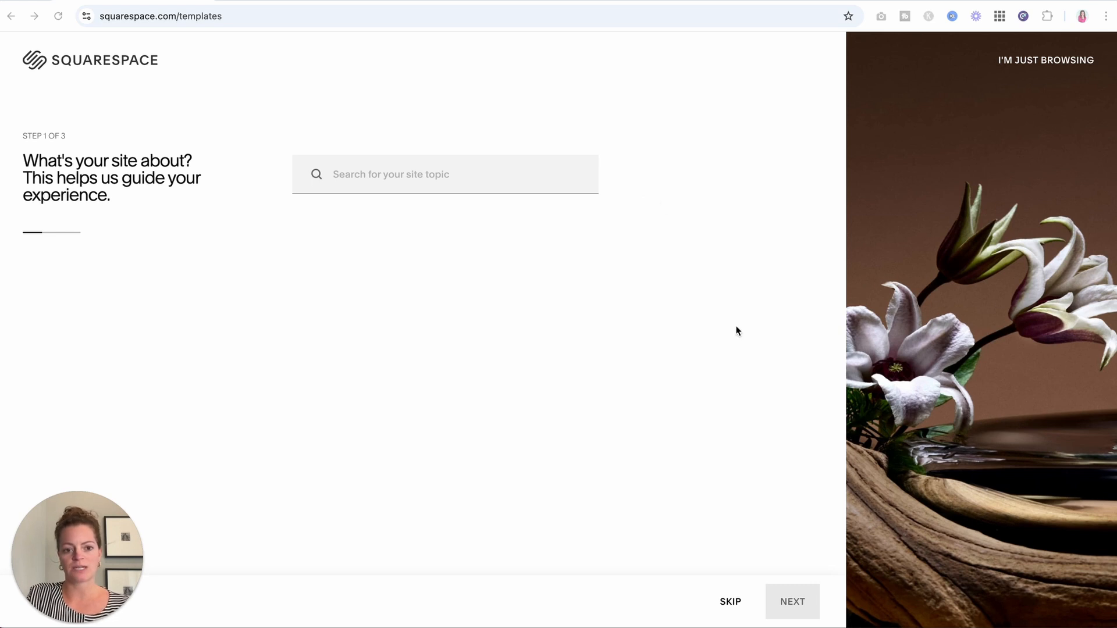
Skip both site questionnaire questions and browse the template gallery.
left_click(731, 603)
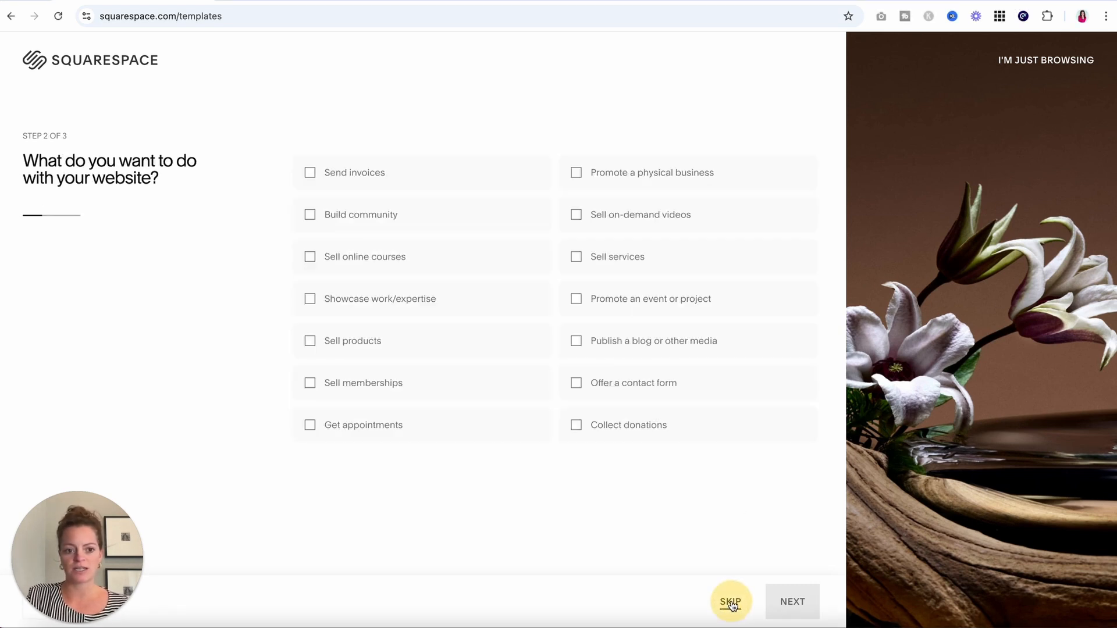
left_click(730, 603)
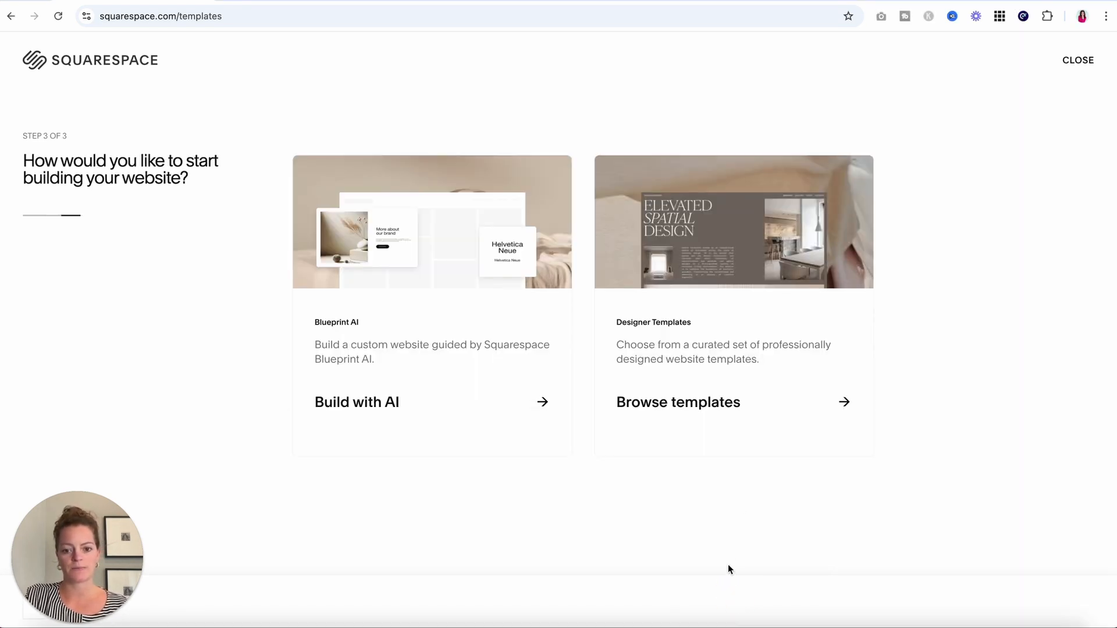
left_click(685, 403)
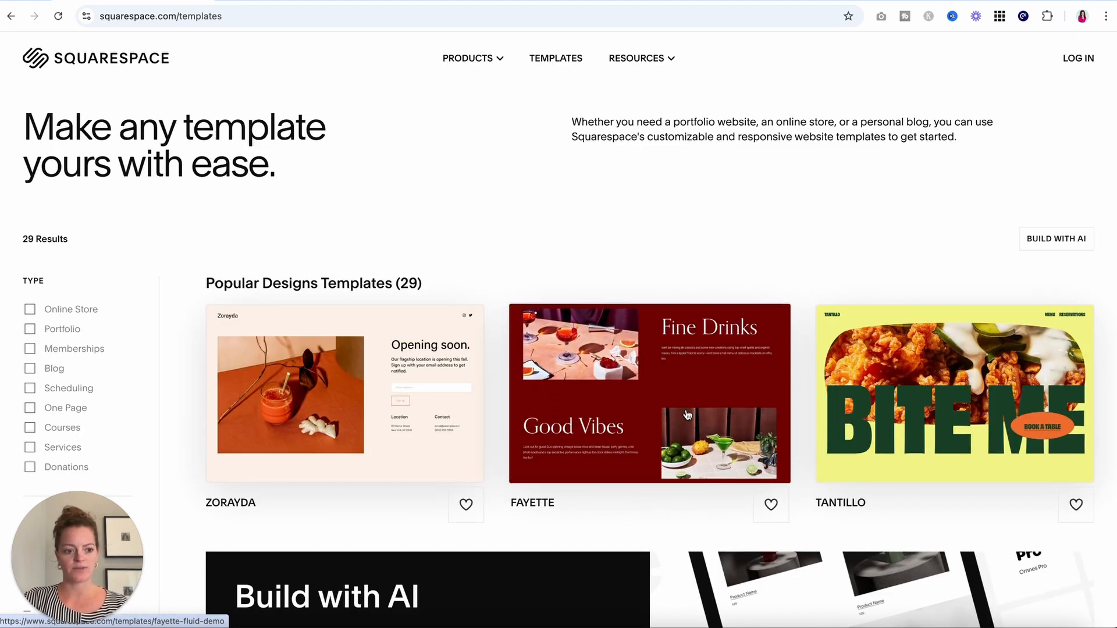
Show all 186 templates and search the page for 'kester'.
scroll(127, 271, "down", 2)
scroll(127, 271, "down", 2)
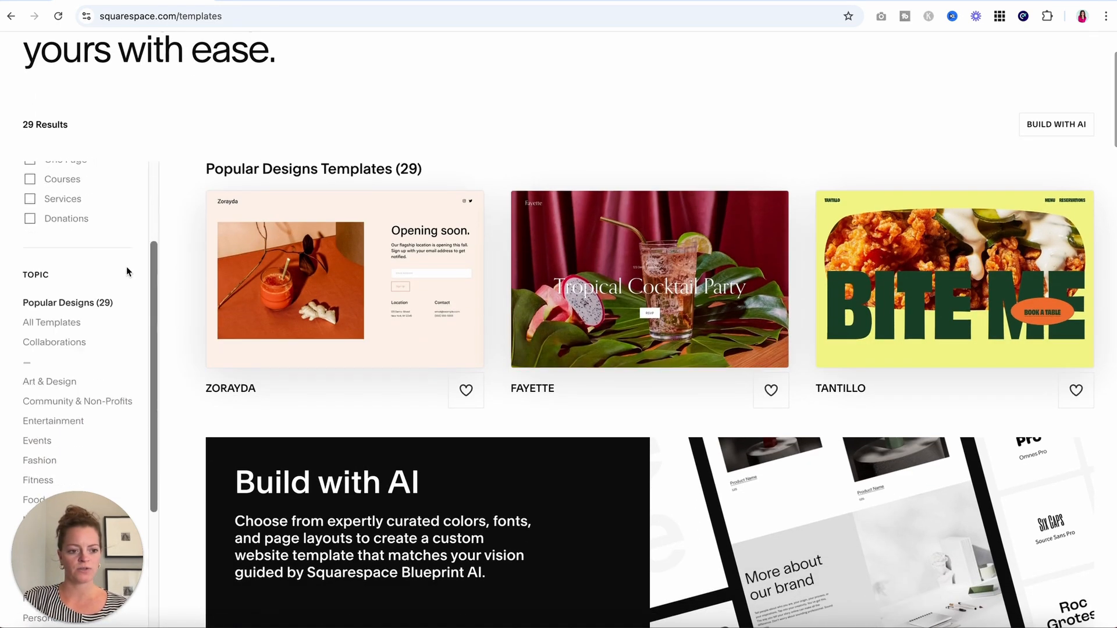
left_click(56, 328)
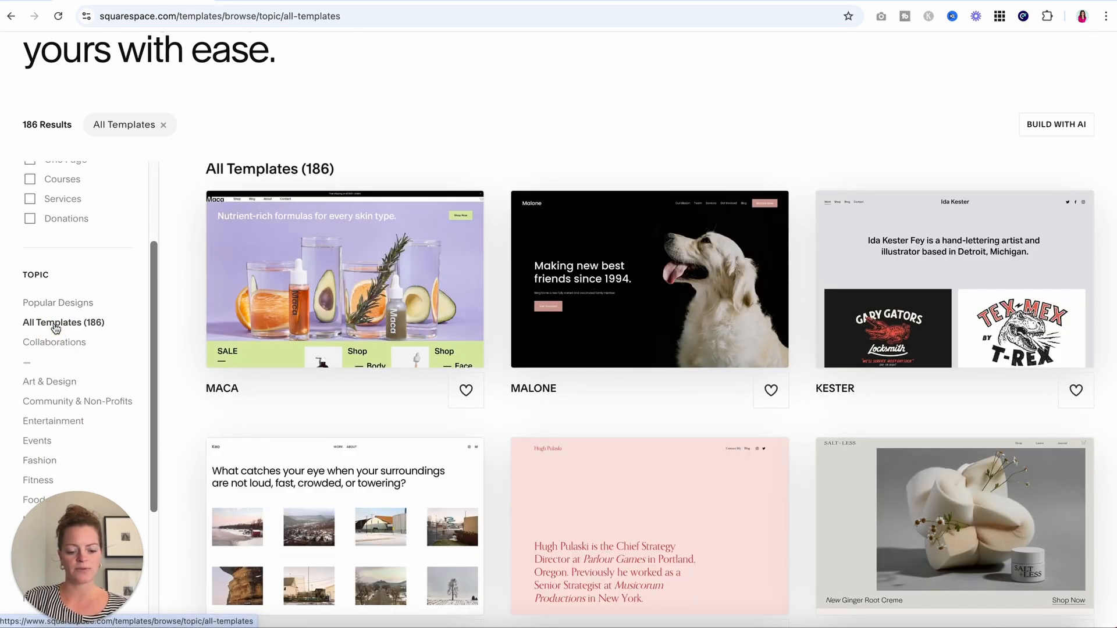
key("ctrl+f")
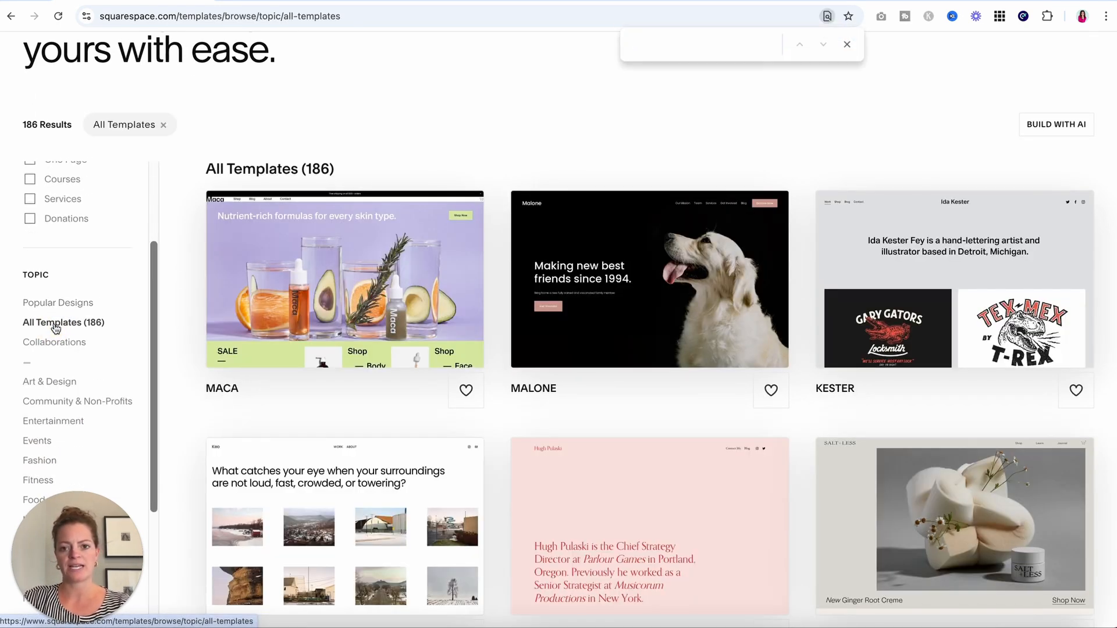
type("kester")
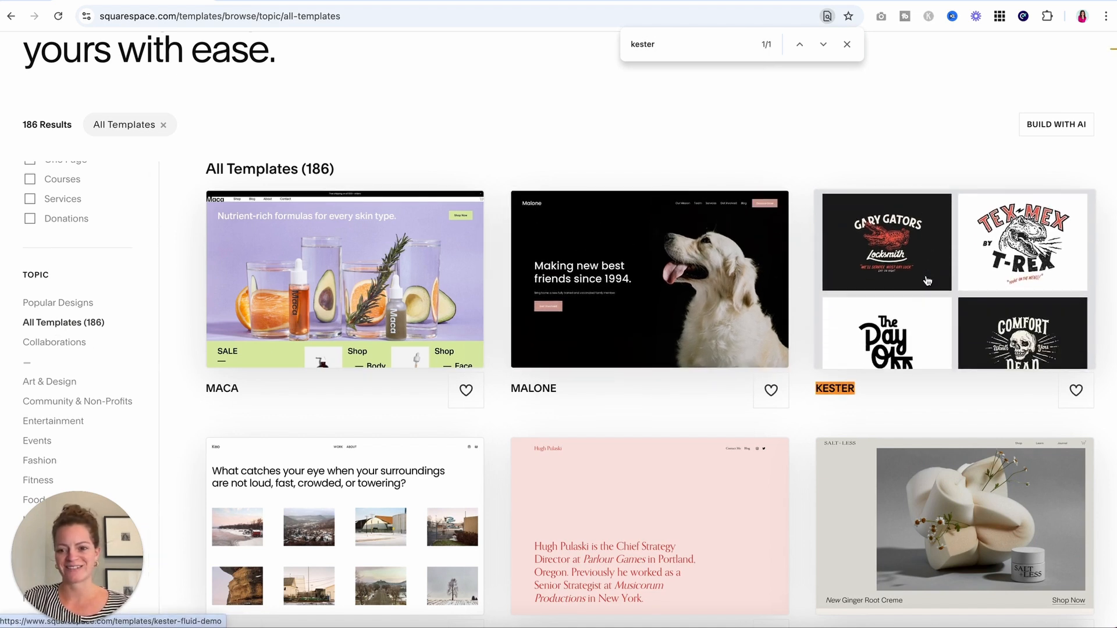
Open the Kester template preview and start a new site with this design.
left_click(927, 279)
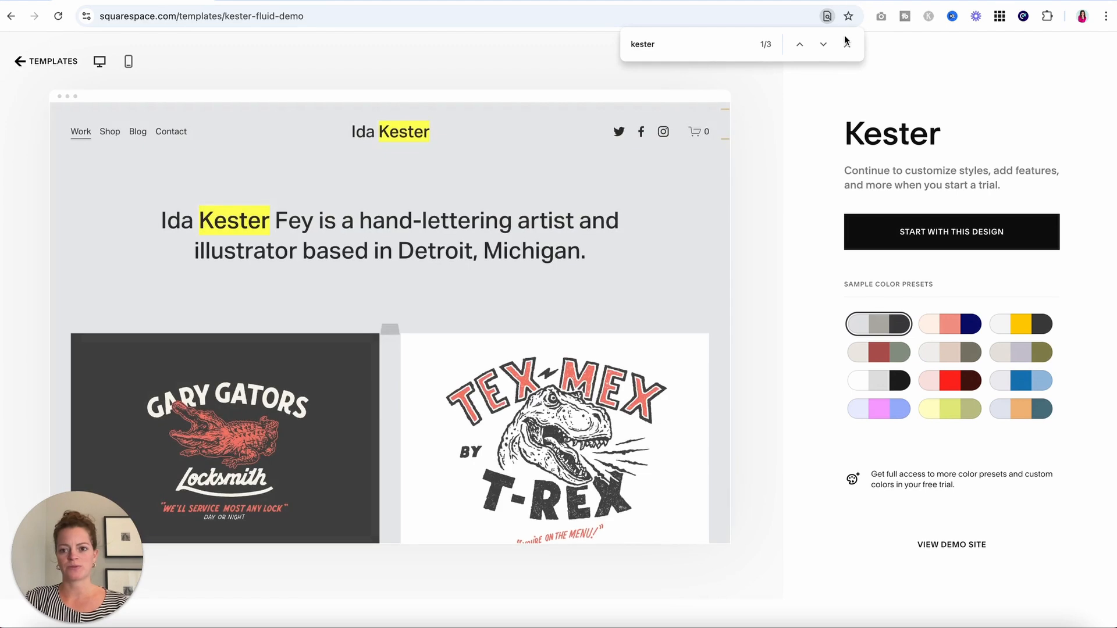
left_click(847, 46)
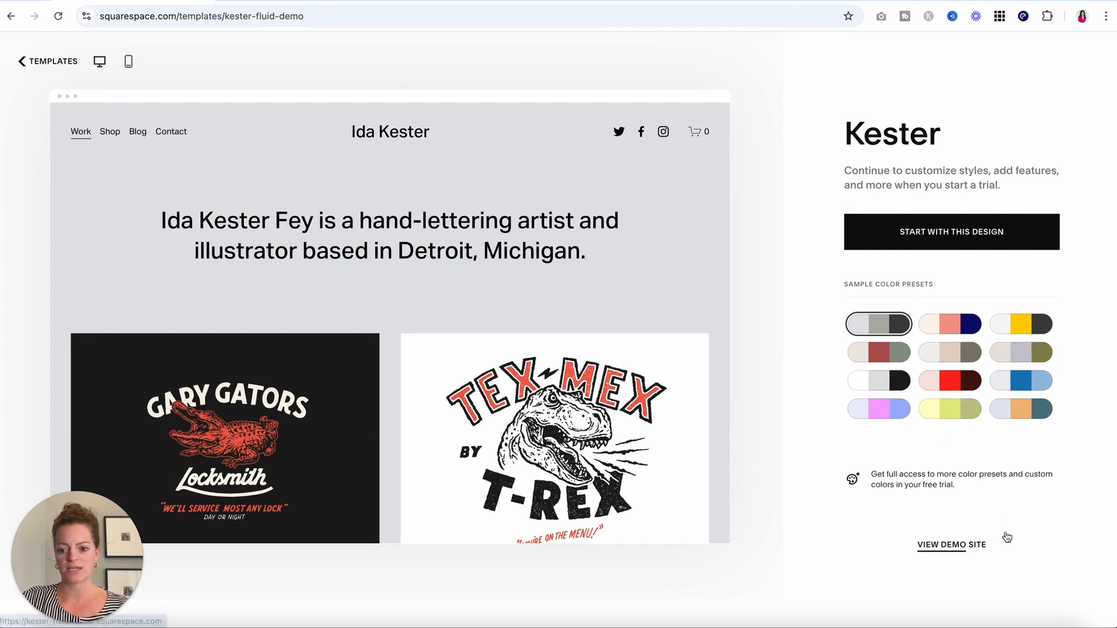
left_click(955, 234)
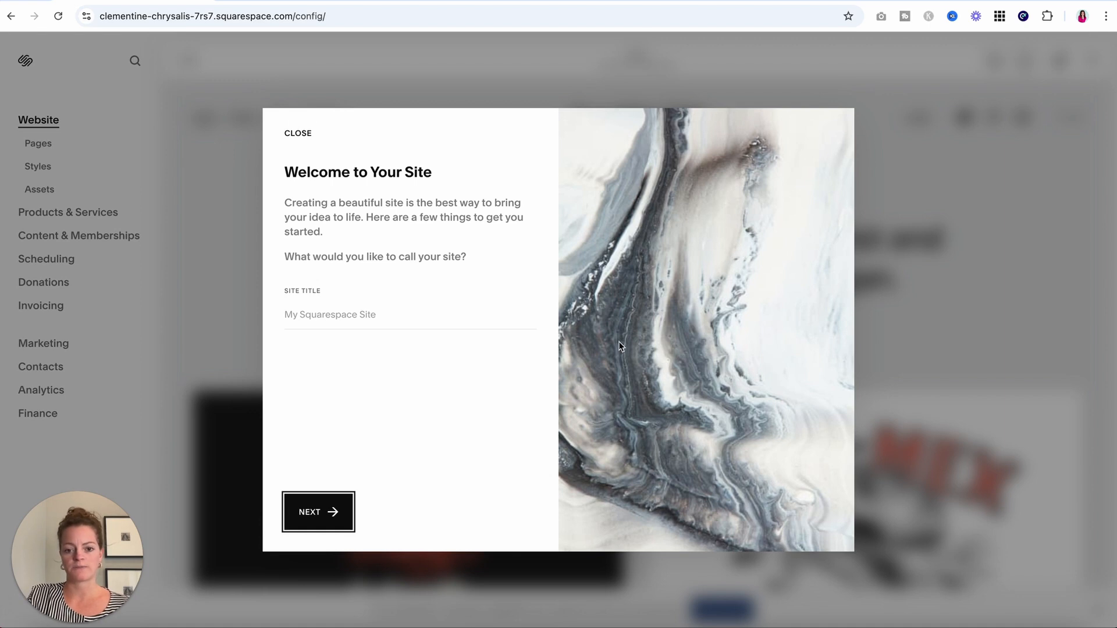
Fill the site title with the owner's name and dismiss the welcome dialog.
left_click(295, 313)
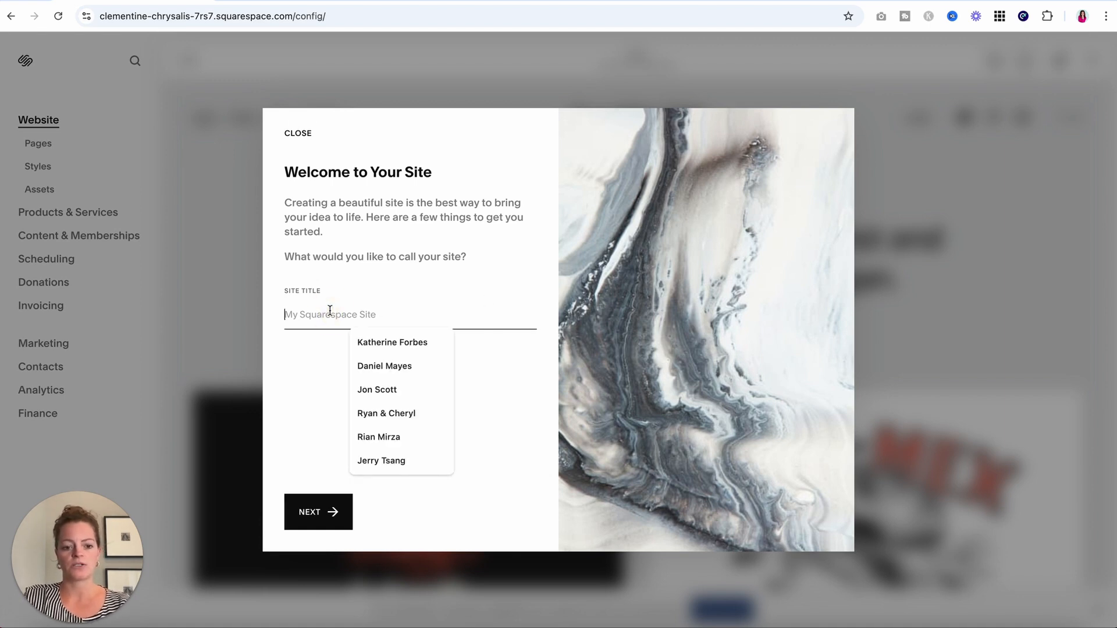
left_click(385, 349)
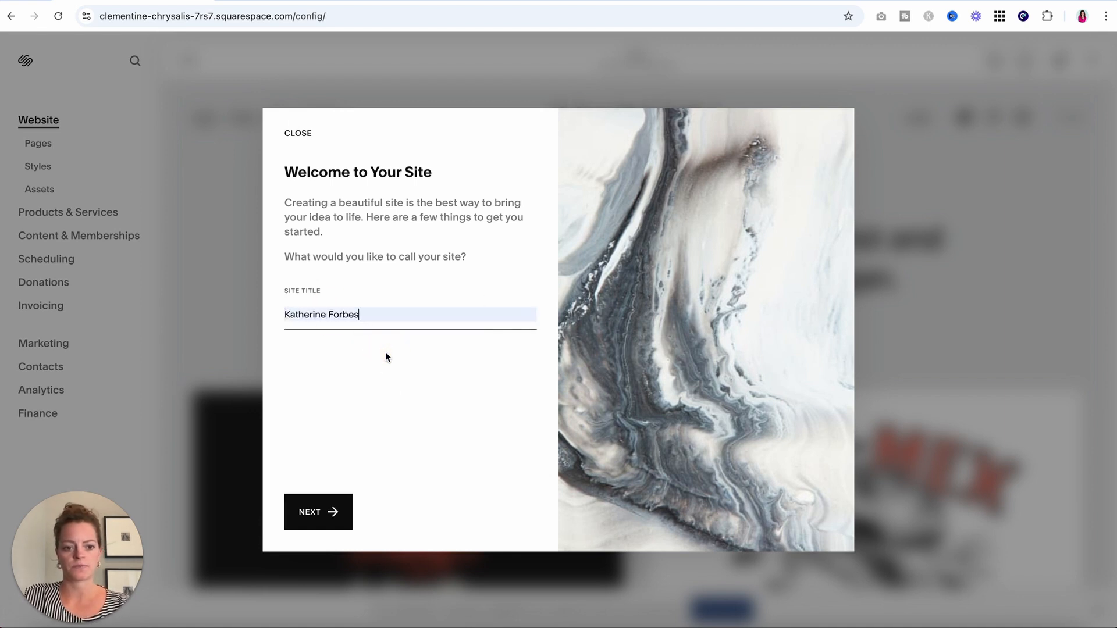
left_click(314, 513)
left_click(298, 134)
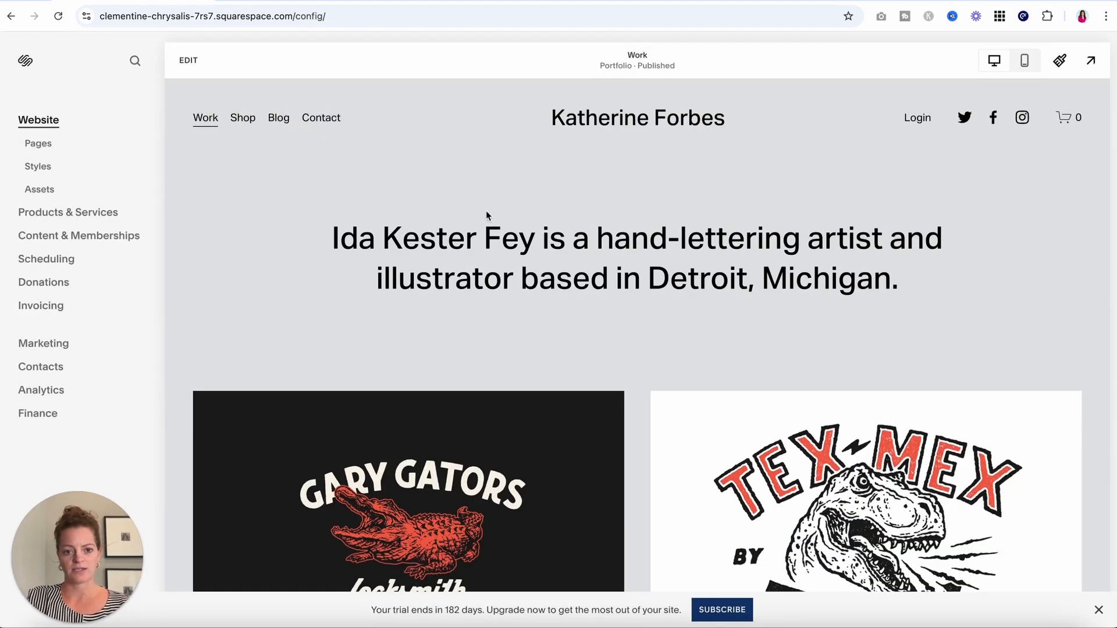
Show the Pages panel listing the Work, Shop, Blog and Contact pages.
scroll(501, 261, "down", 15)
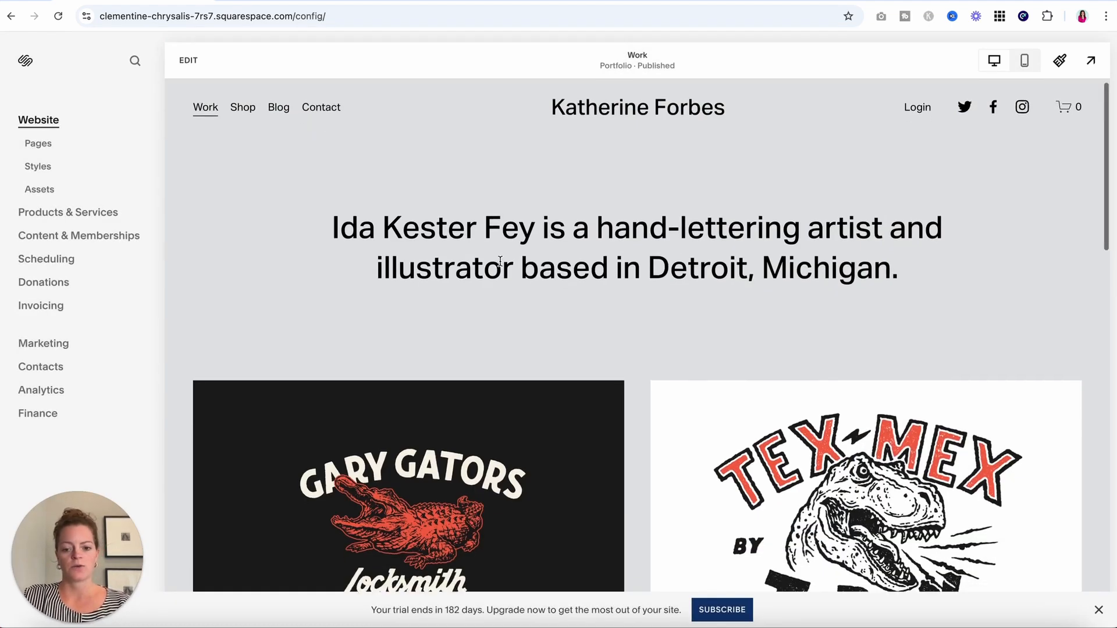
scroll(500, 266, "down", 4)
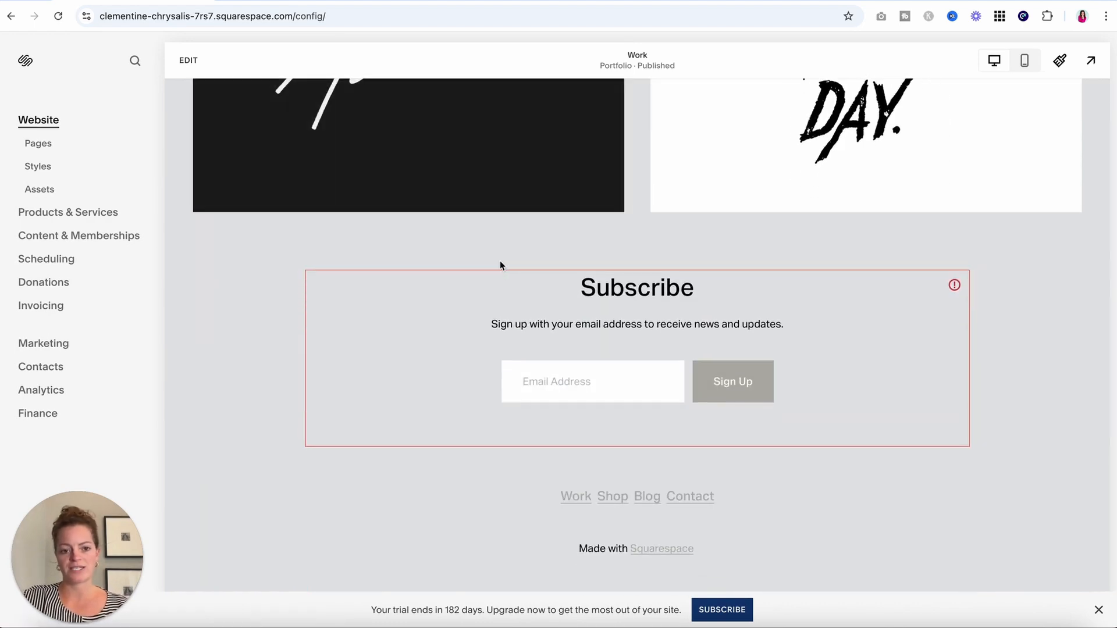
scroll(280, 302, "up", 18)
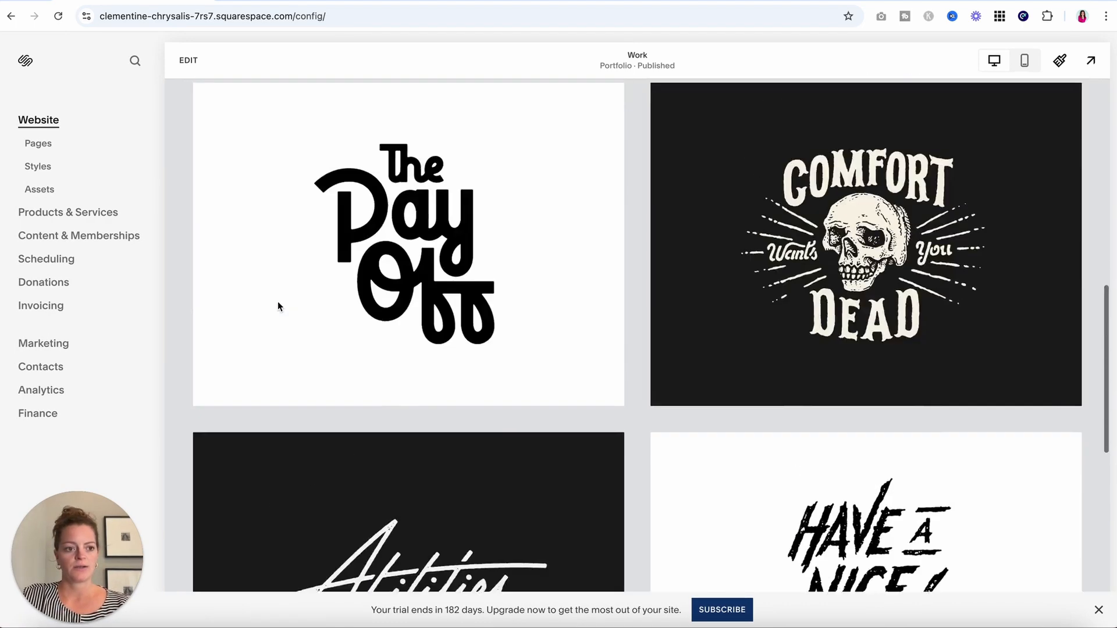
left_click(37, 142)
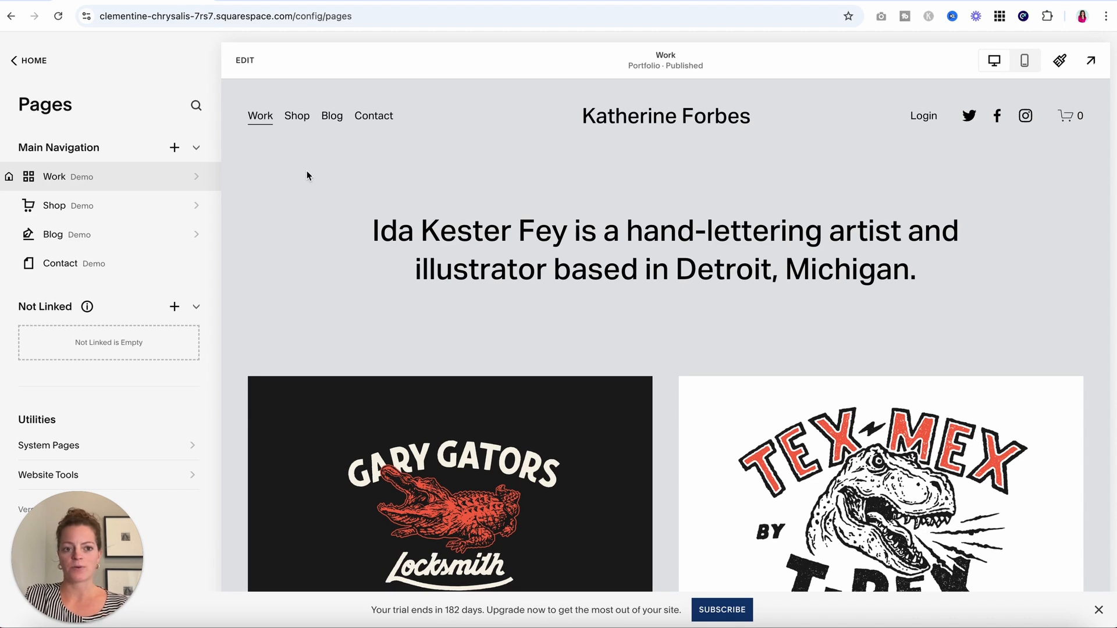
Edit the Work page and browse the Site Styles heading fonts without changing them.
left_click(247, 61)
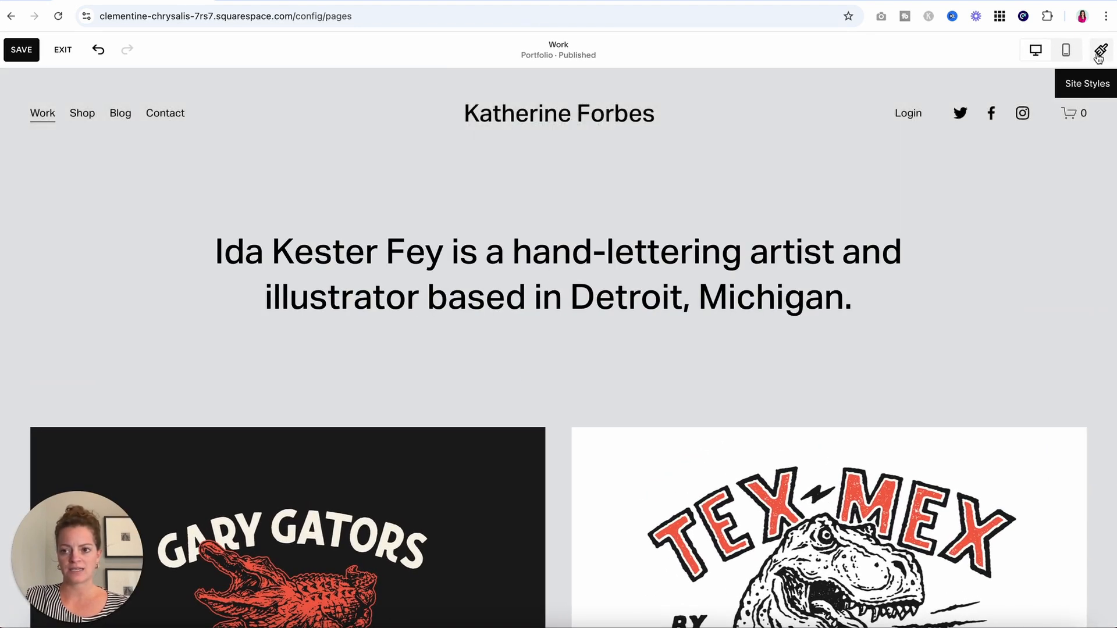
left_click(1100, 52)
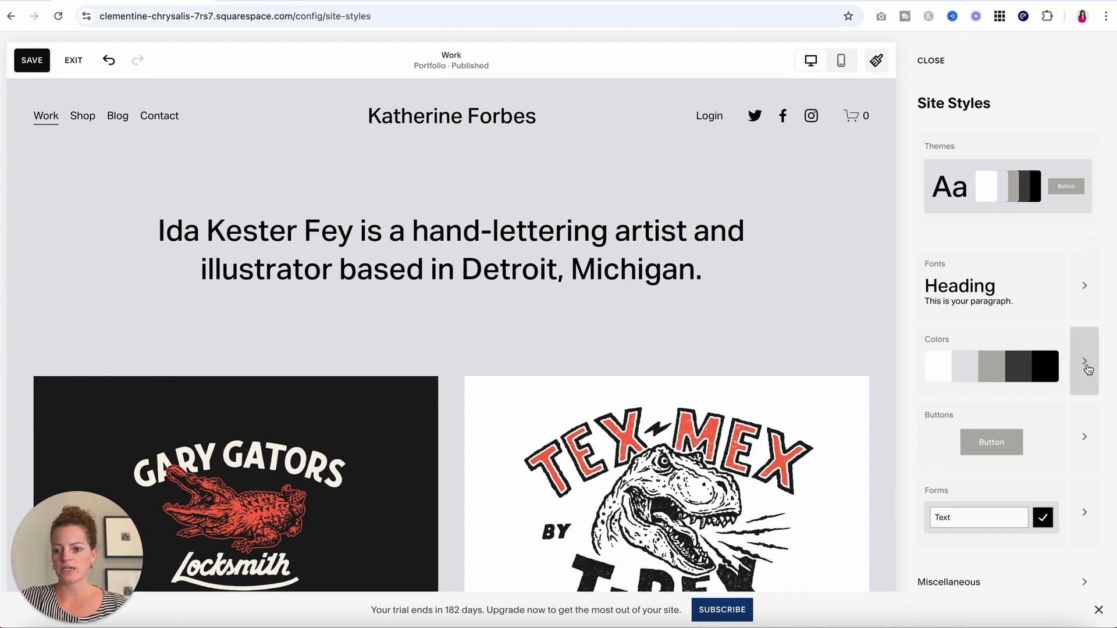
scroll(1088, 438, "down", 1)
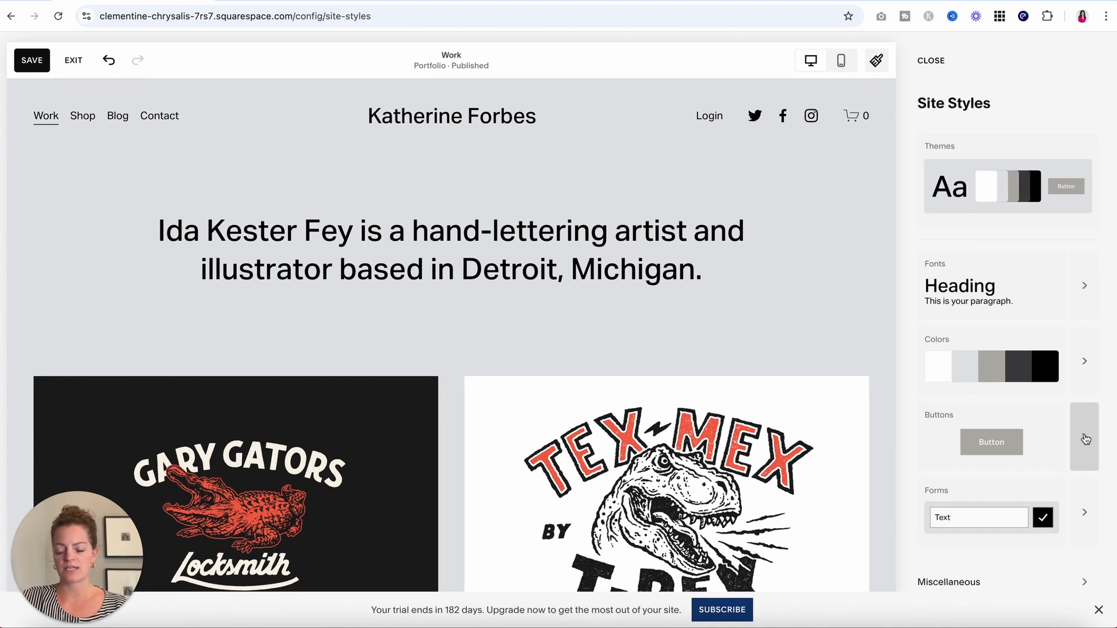
left_click(1088, 291)
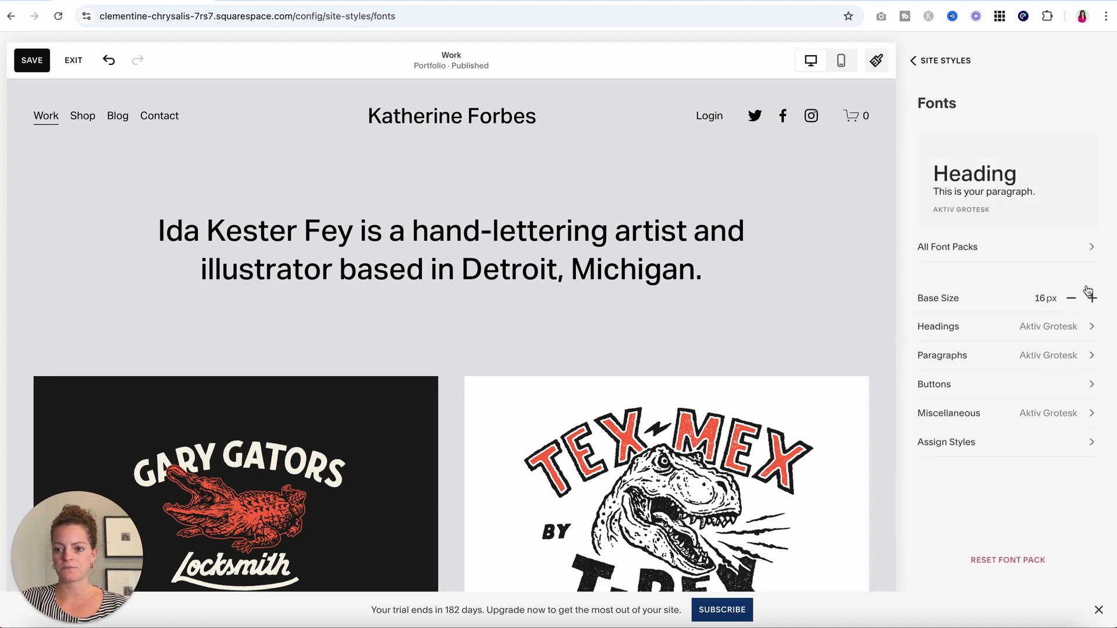
left_click(1070, 326)
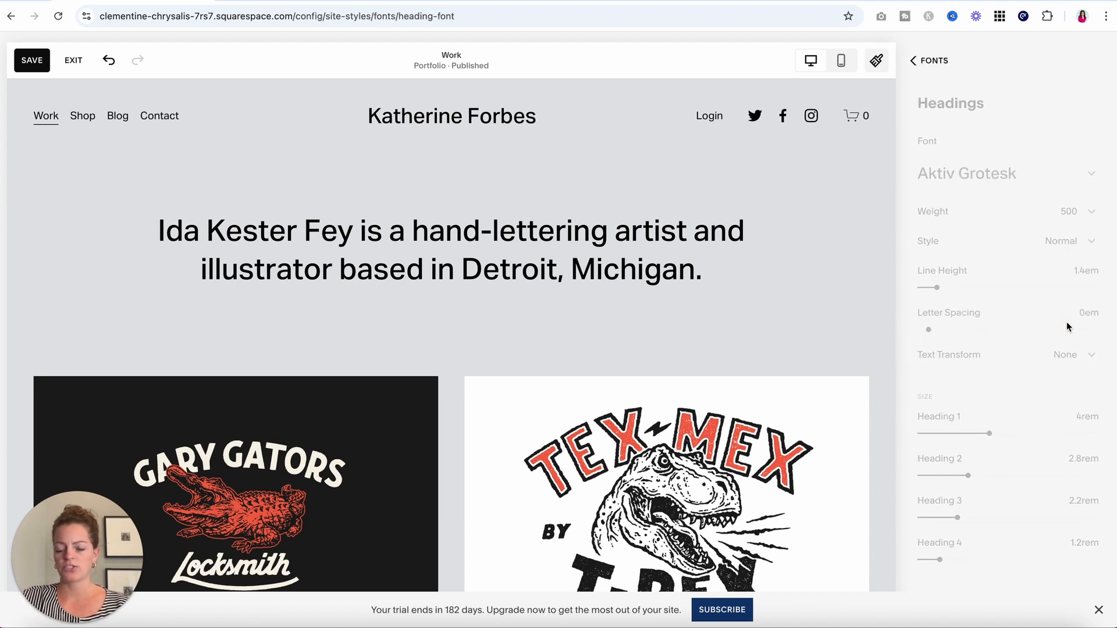
left_click(1074, 180)
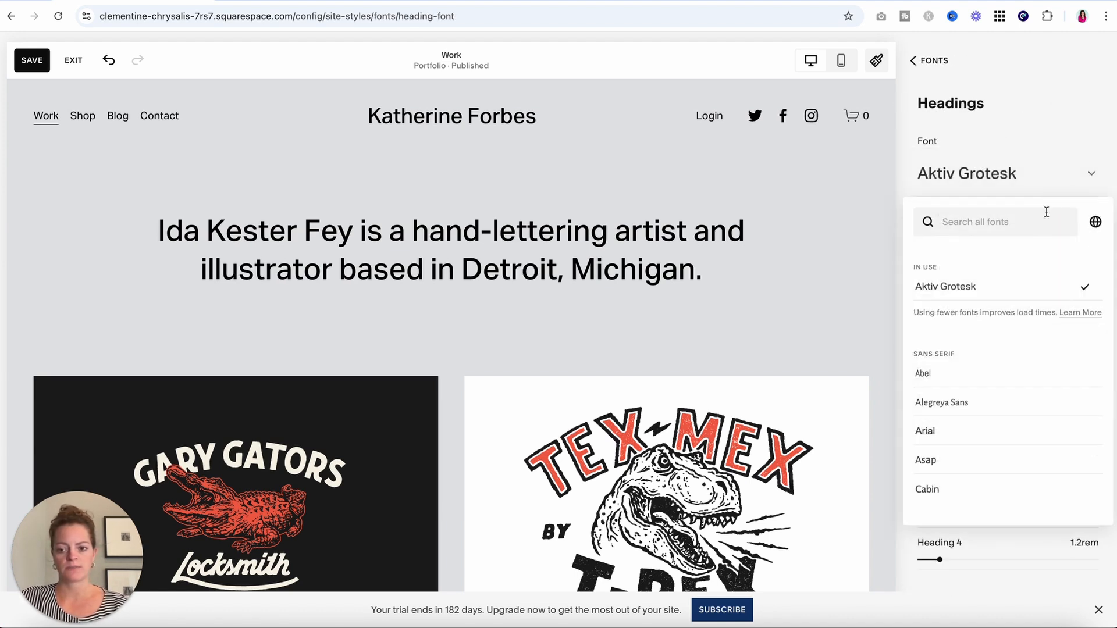
scroll(1041, 331, "down", 2)
scroll(1041, 337, "down", 6)
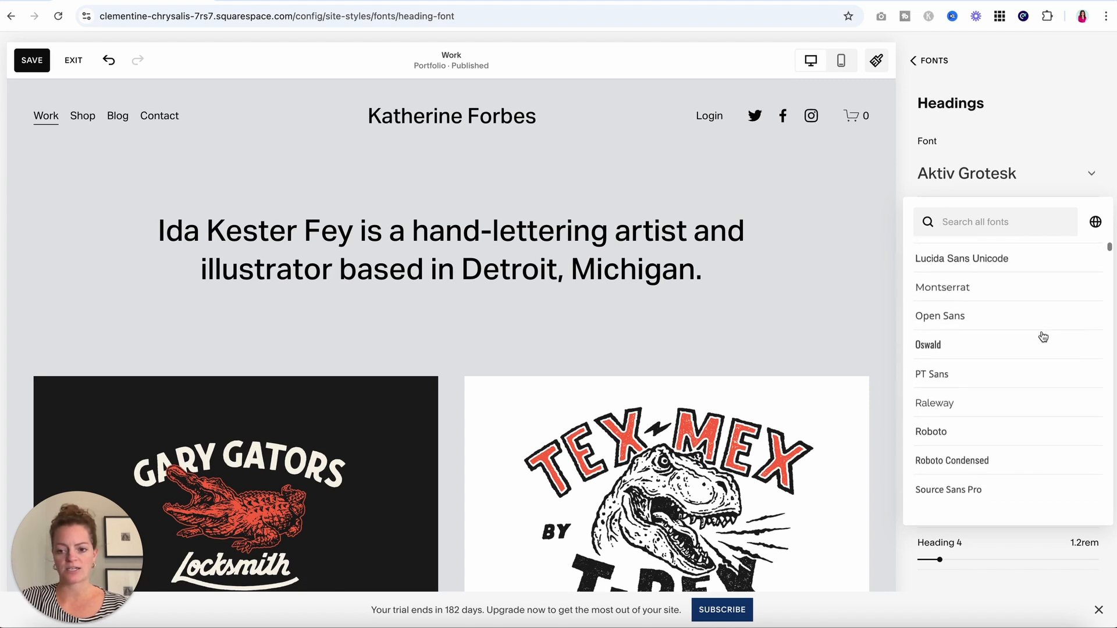
scroll(1042, 337, "up", 10)
left_click(1080, 107)
Apply the second recommended serif font pack from the Fonts card.
left_click(935, 63)
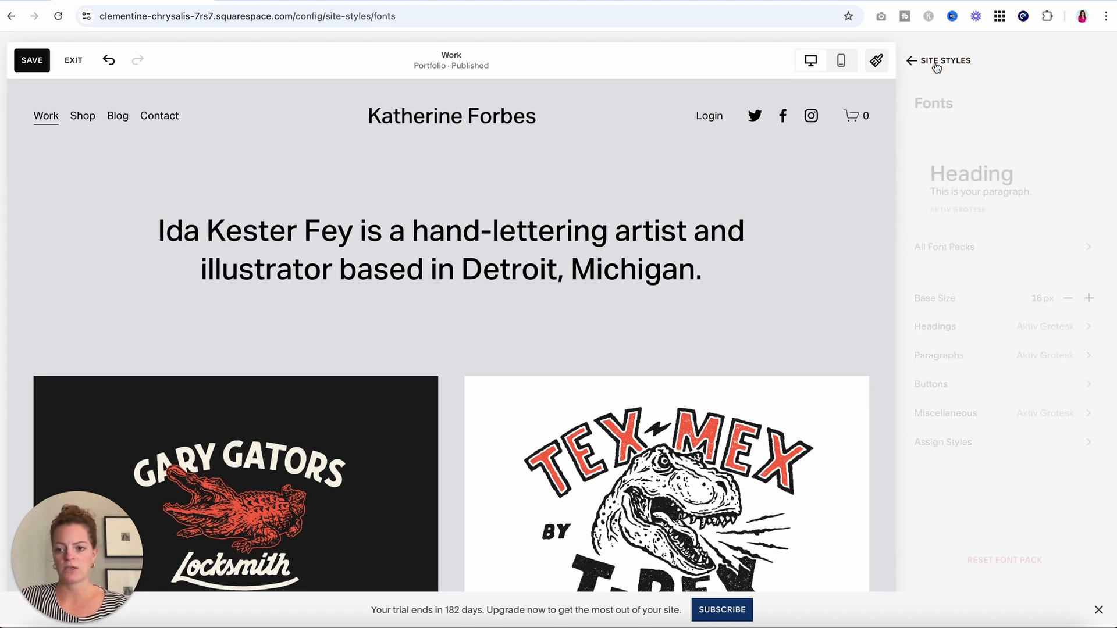
left_click(936, 65)
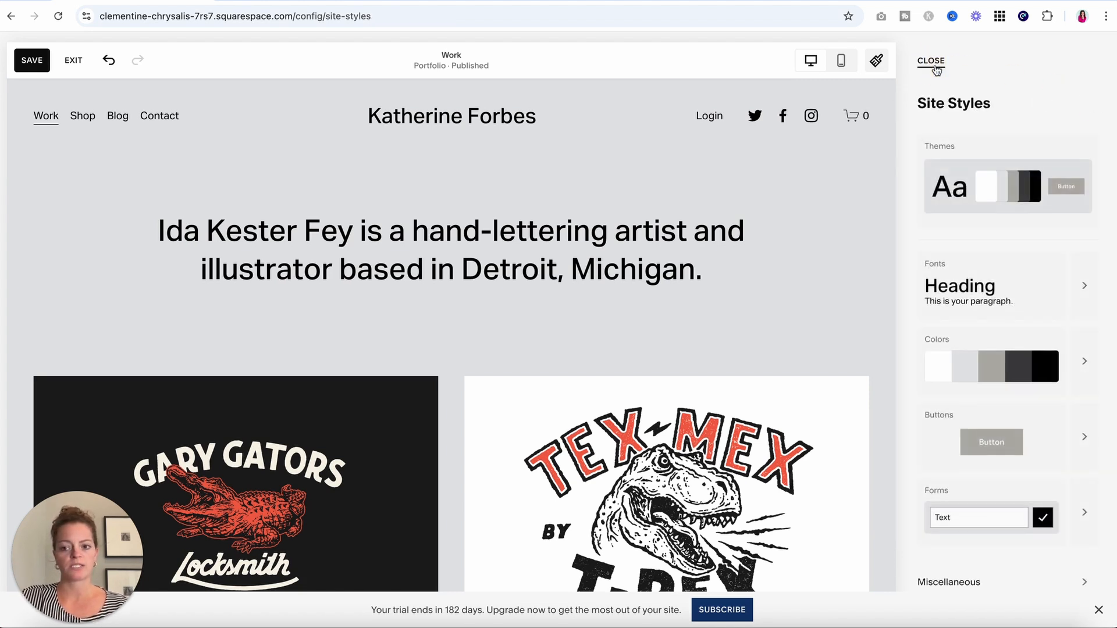
left_click(965, 270)
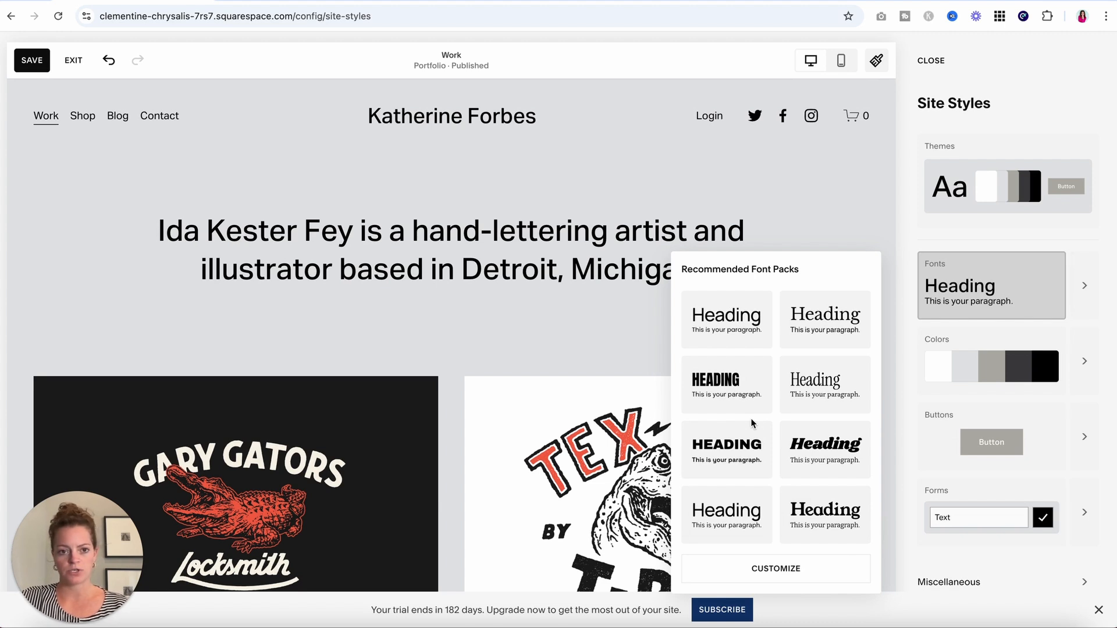
left_click(824, 315)
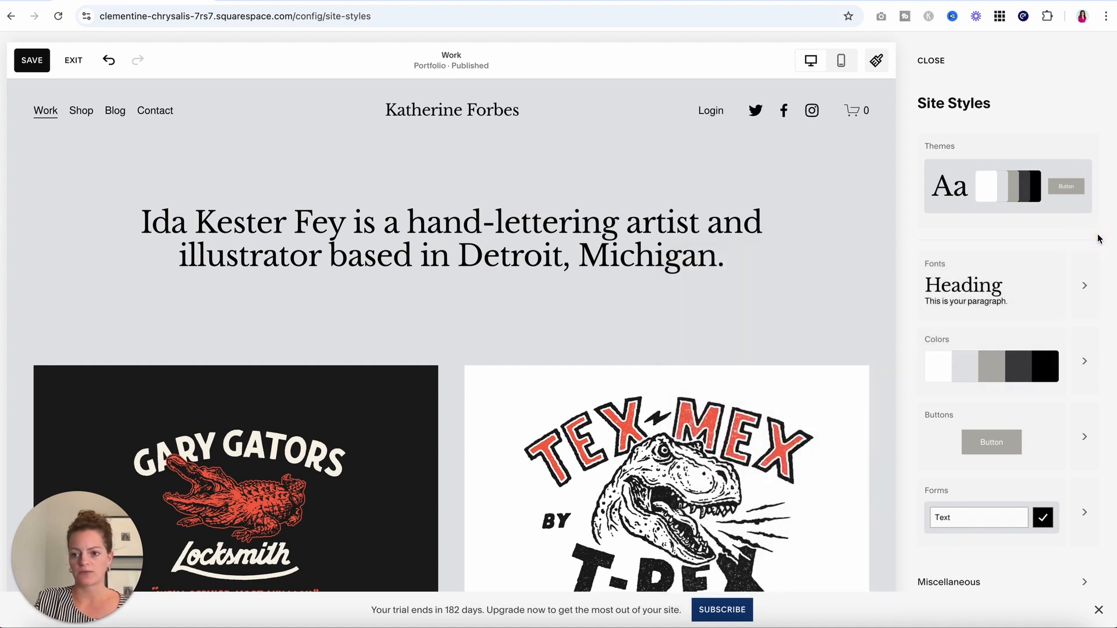
Apply the first light grey-and-black recommended colour palette and close Site Styles.
scroll(1093, 259, "down", 1)
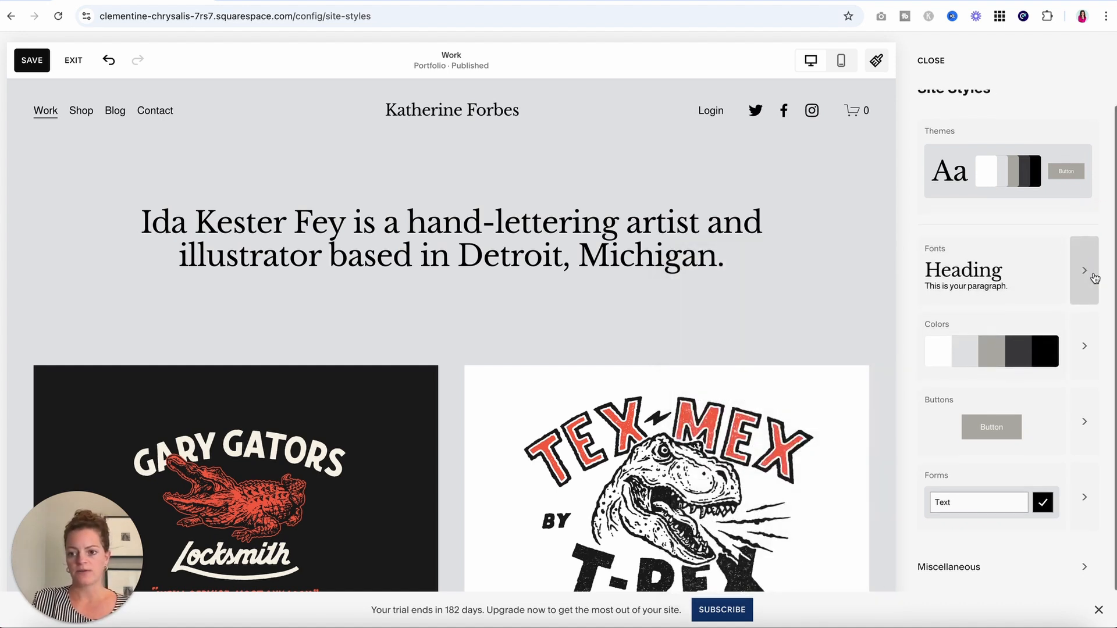
left_click(1086, 354)
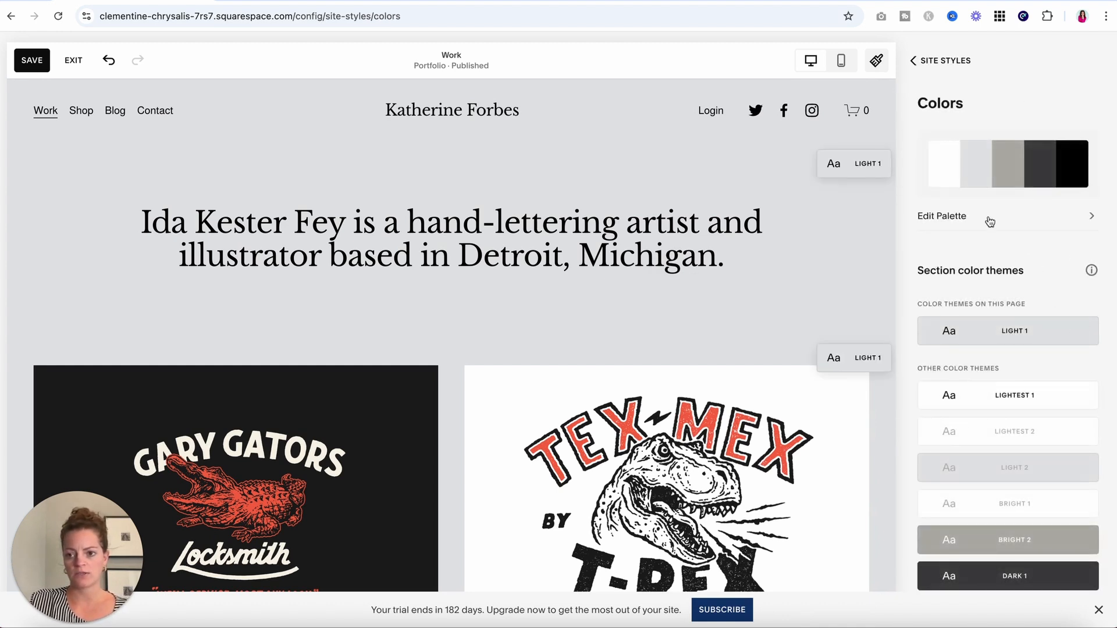
left_click(990, 222)
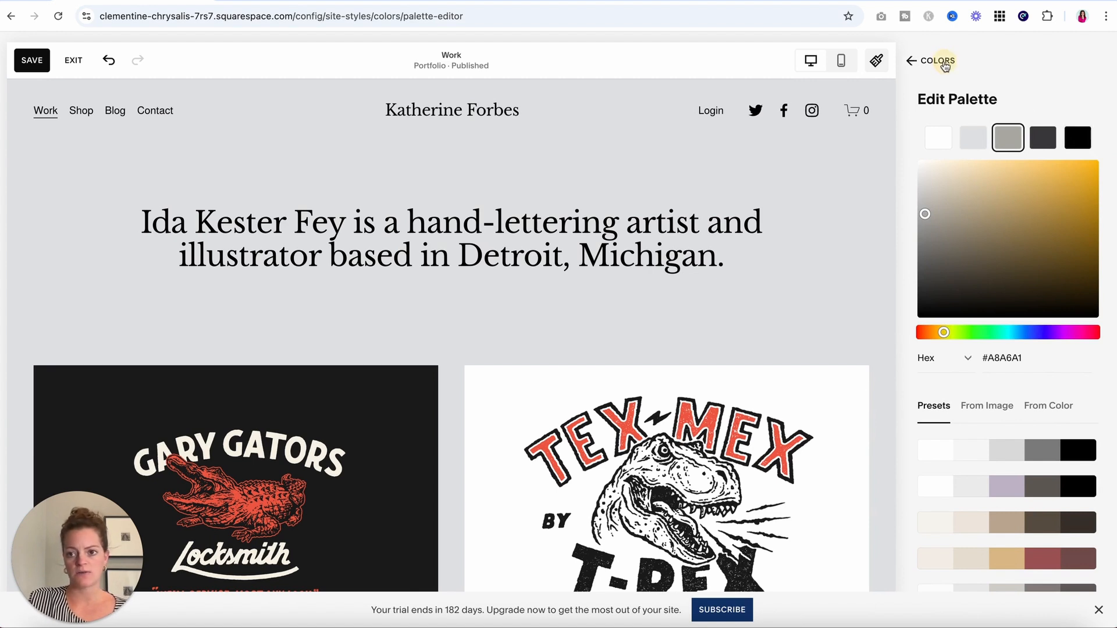
left_click(941, 62)
left_click(945, 64)
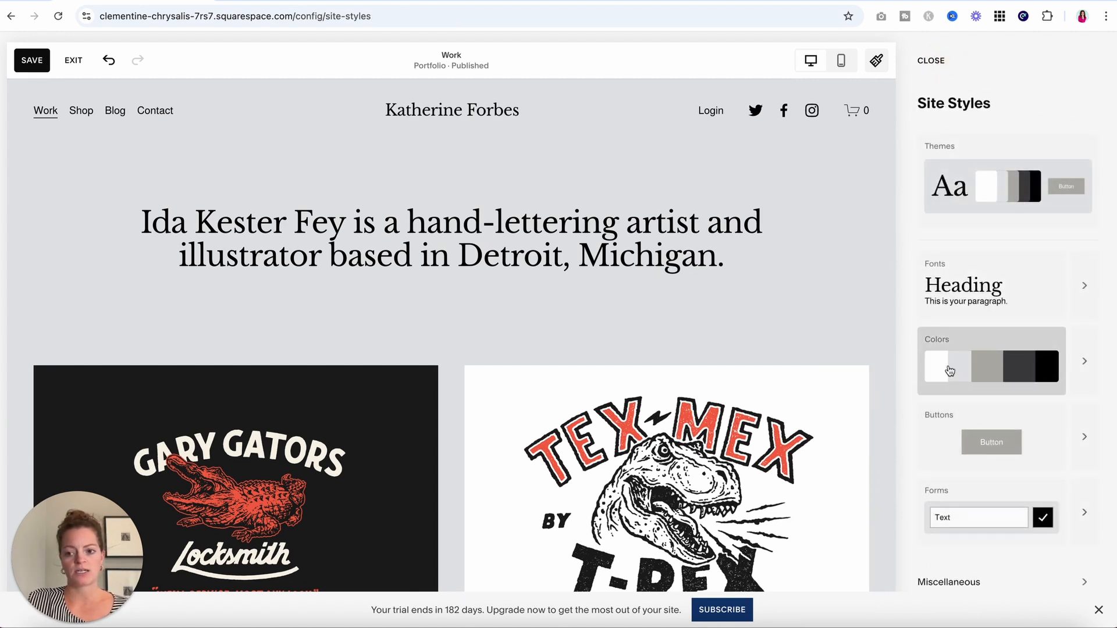
left_click(1000, 374)
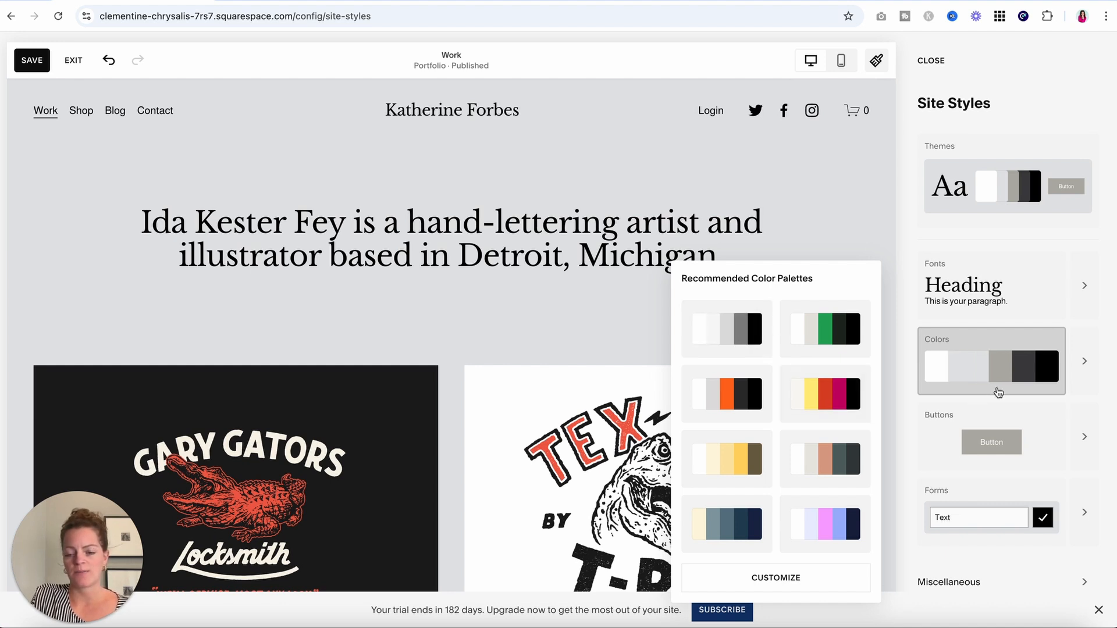
left_click(764, 344)
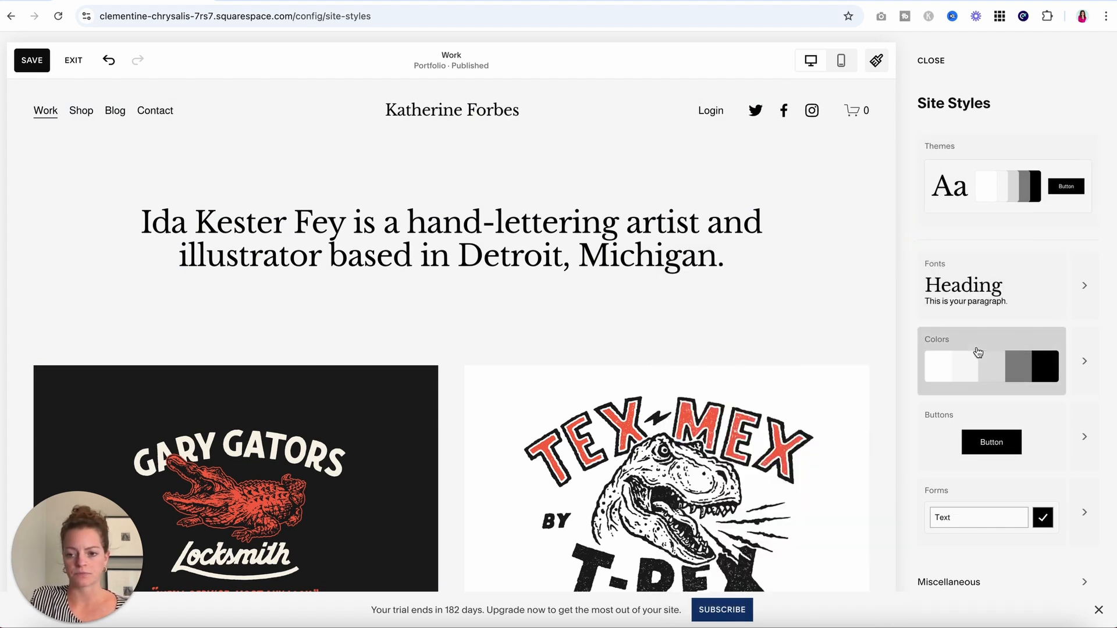
scroll(978, 355, "down", 1)
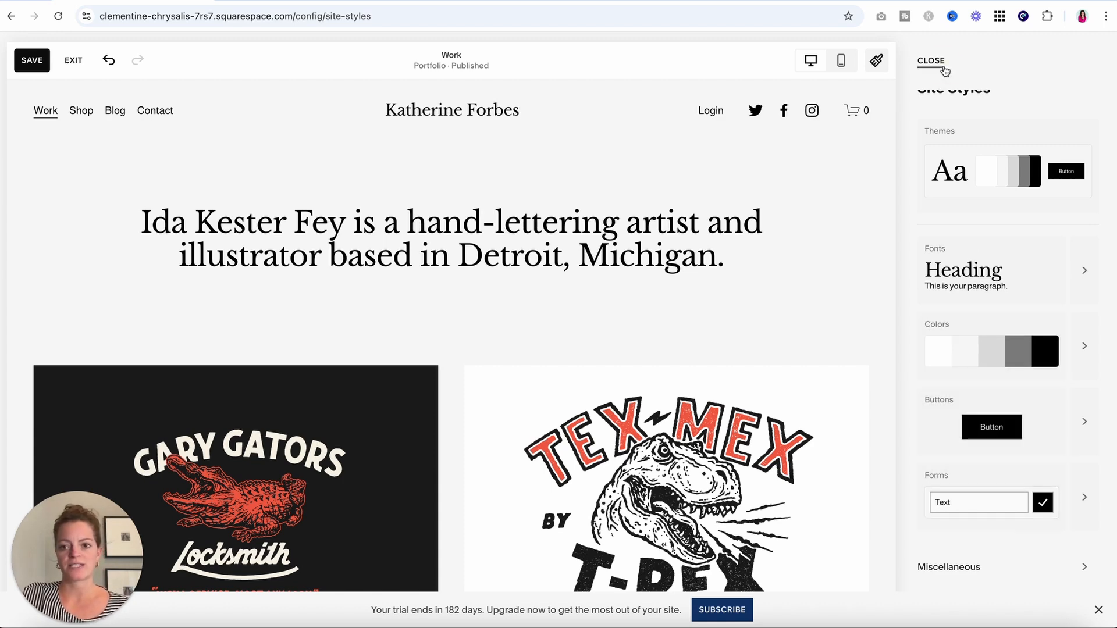
left_click(931, 61)
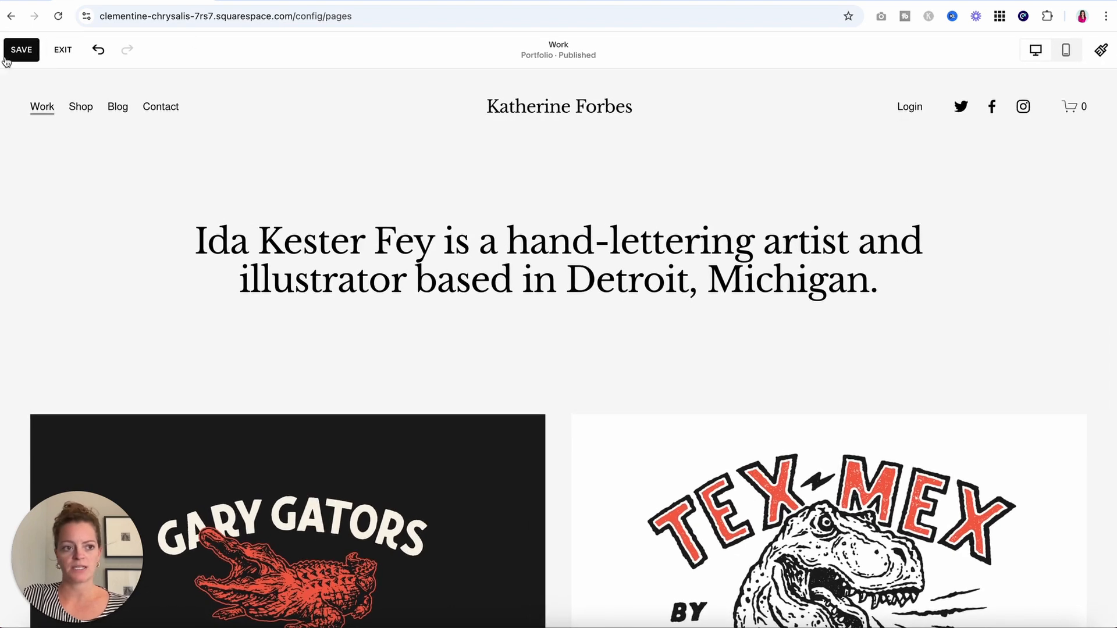
Save the site, then open the header's site title and logo settings.
left_click(11, 52)
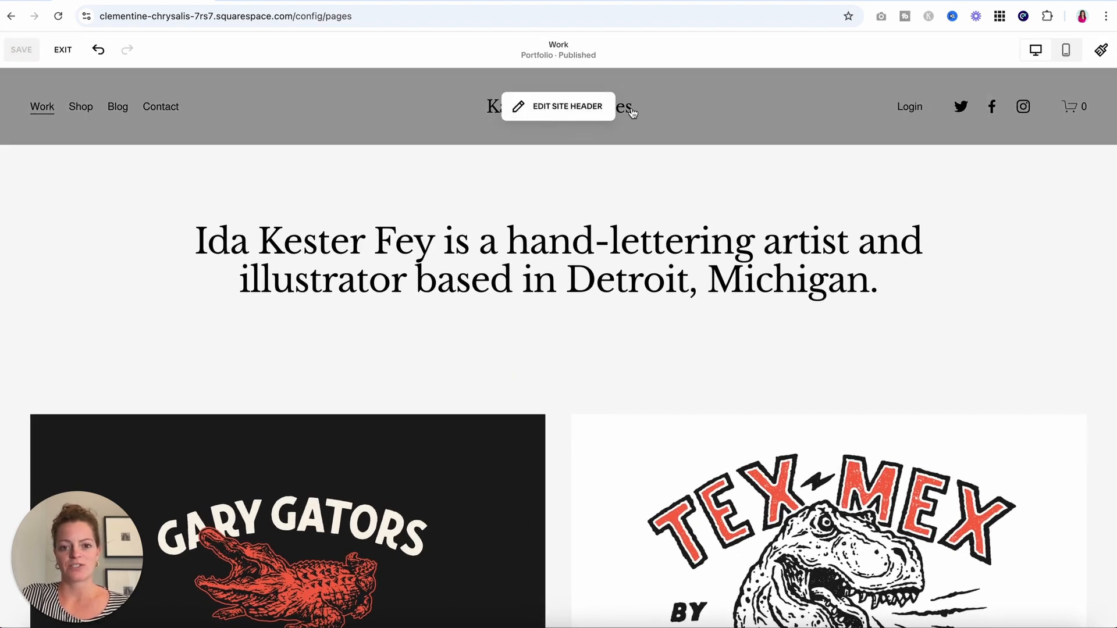
left_click(563, 110)
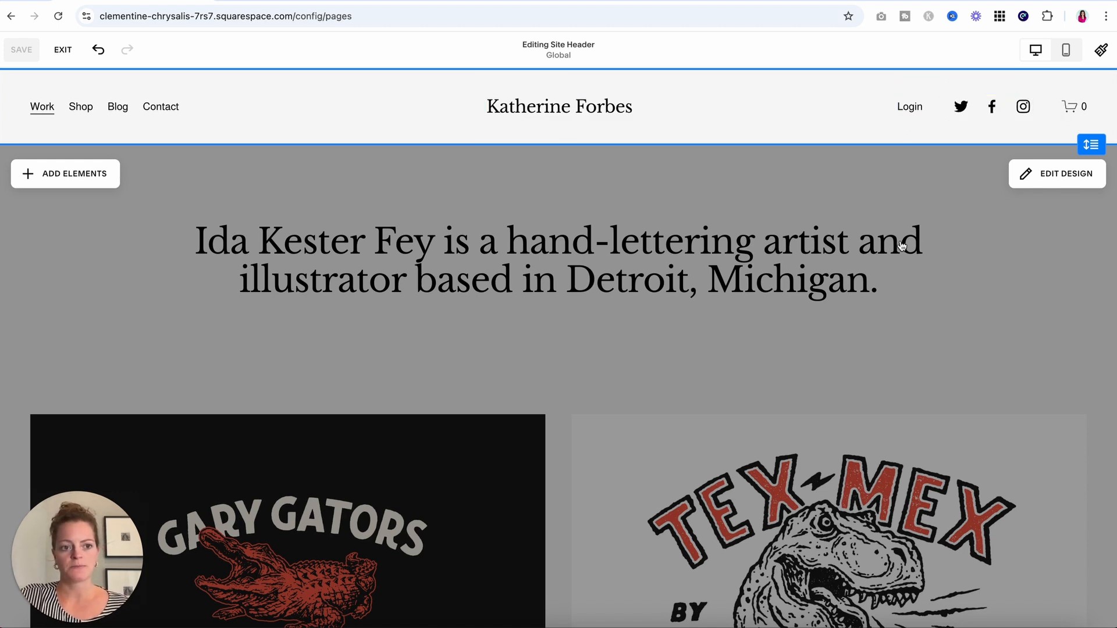
left_click(609, 112)
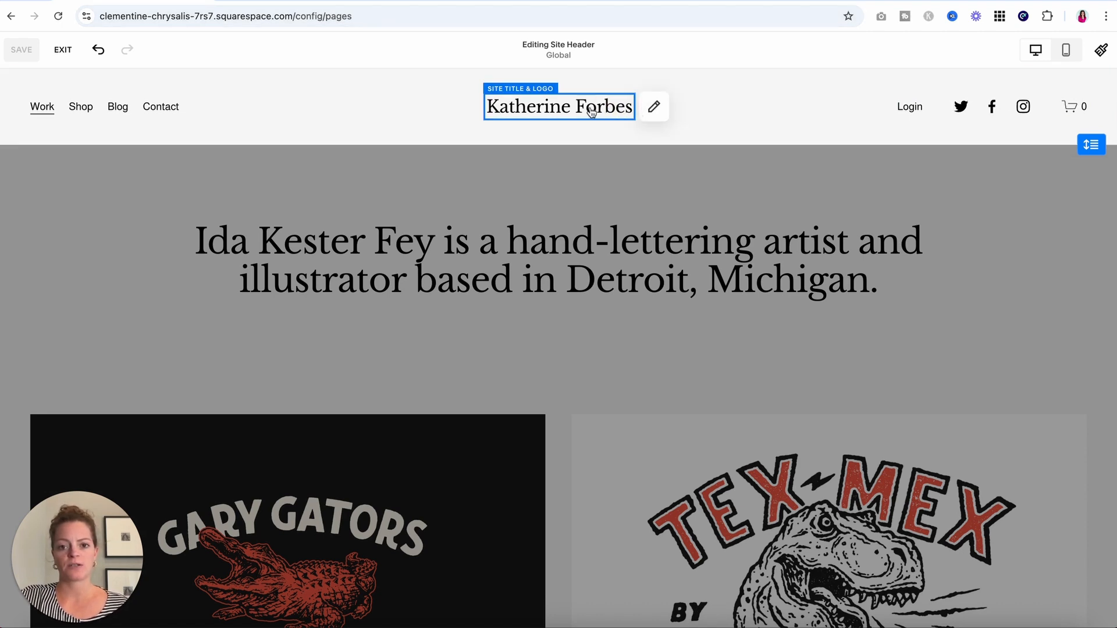
left_click(655, 107)
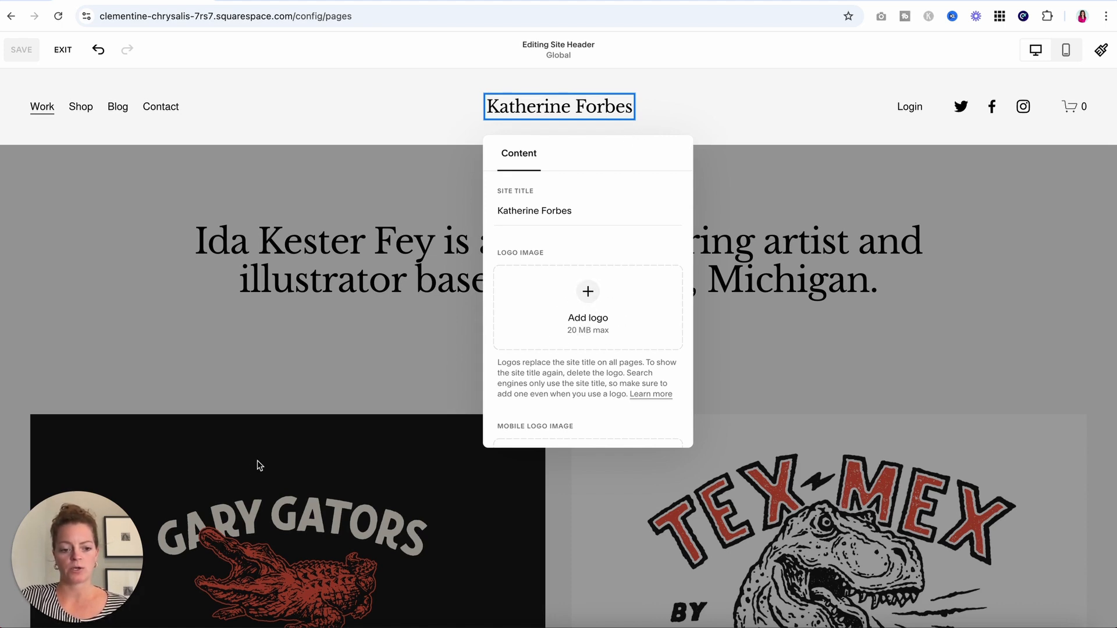
Add DTR.png from the Desktop folder as the header logo image.
key("super+Tab")
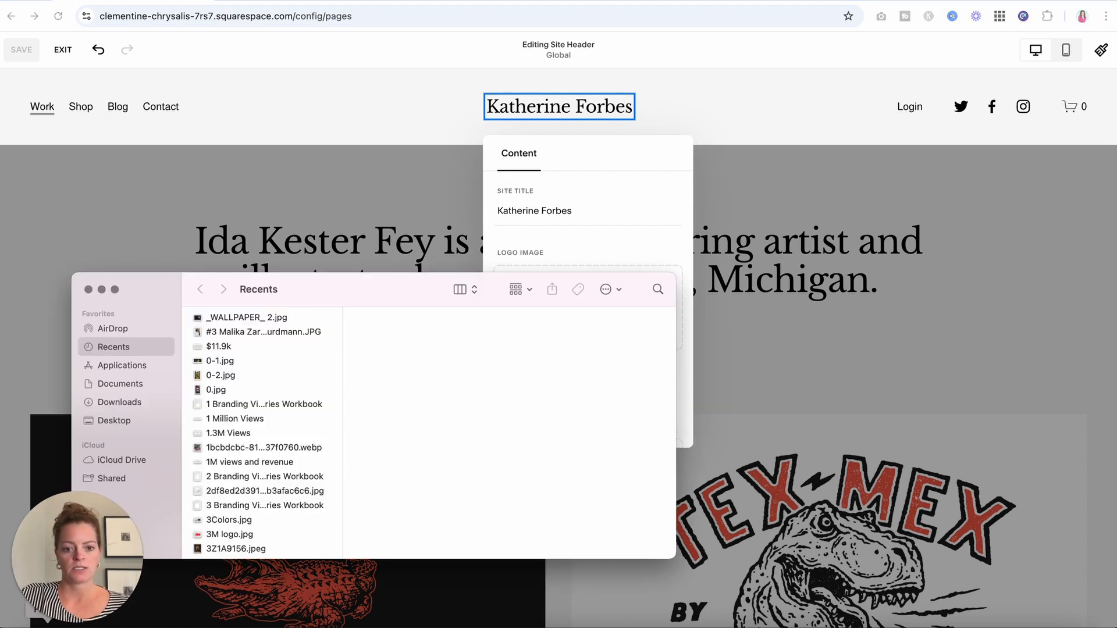
left_click(121, 385)
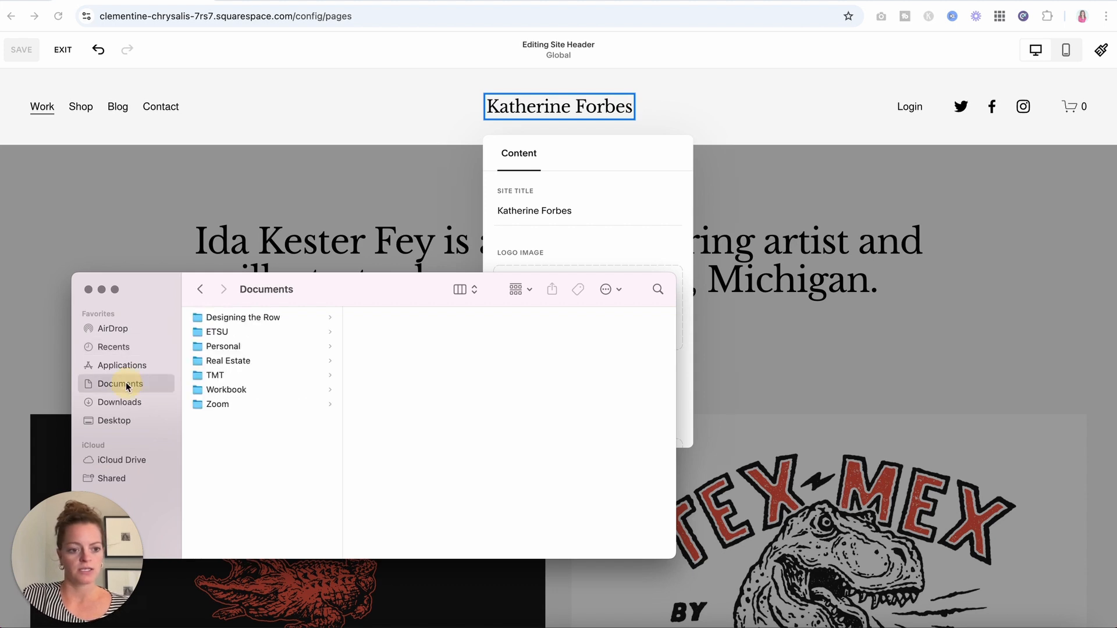
left_click(124, 426)
scroll(259, 378, "down", 3)
left_click(224, 460)
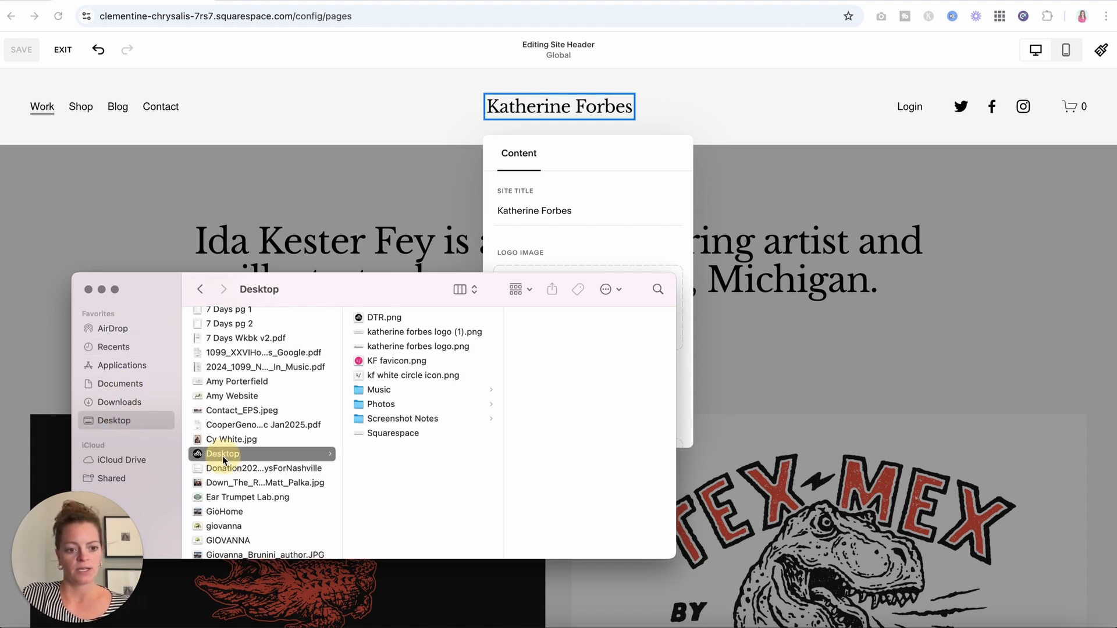
left_click_drag(383, 319, 646, 267)
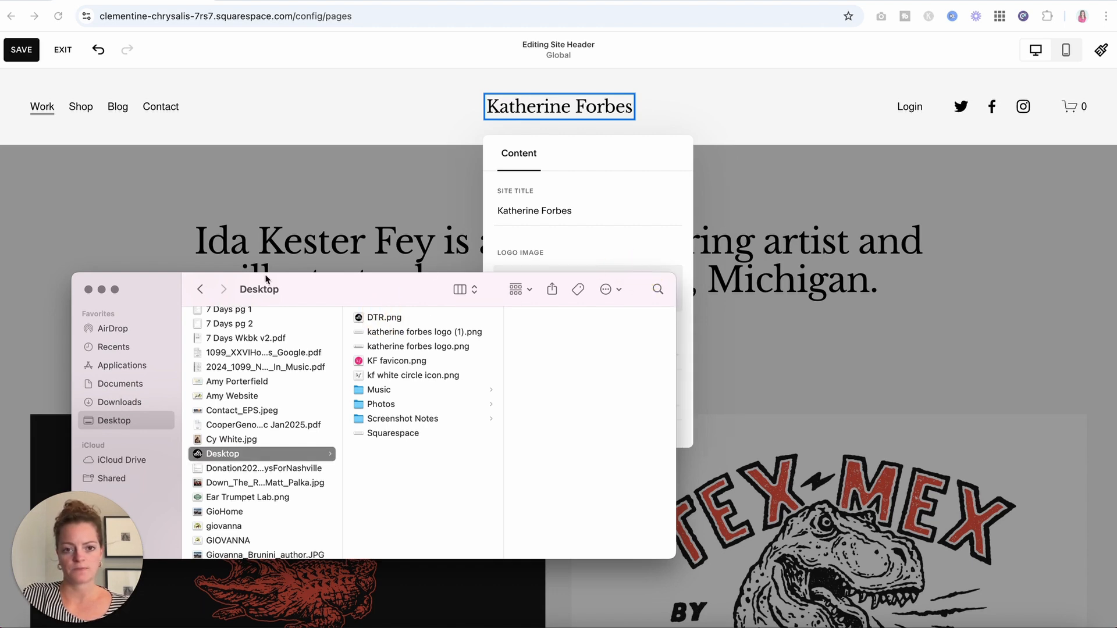
left_click(88, 289)
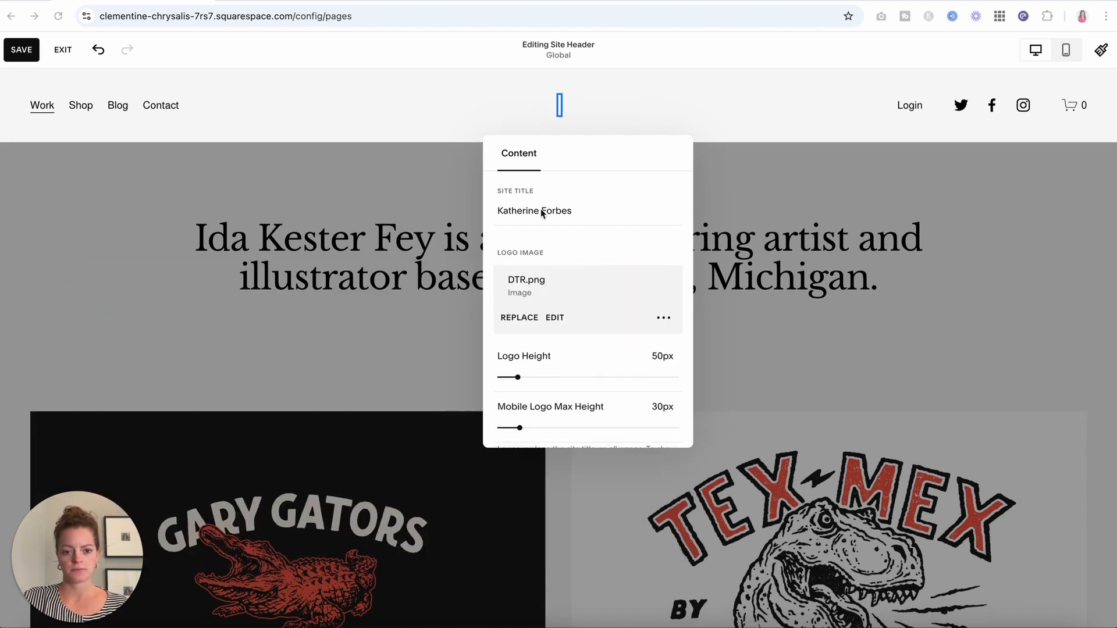
Set the logo height to 91px and preview the header in Mobile View.
left_click_drag(518, 377, 542, 377)
mouse_move(520, 428)
left_mouse_down()
mouse_move(540, 428)
mouse_move(524, 427)
left_mouse_up()
left_click(805, 200)
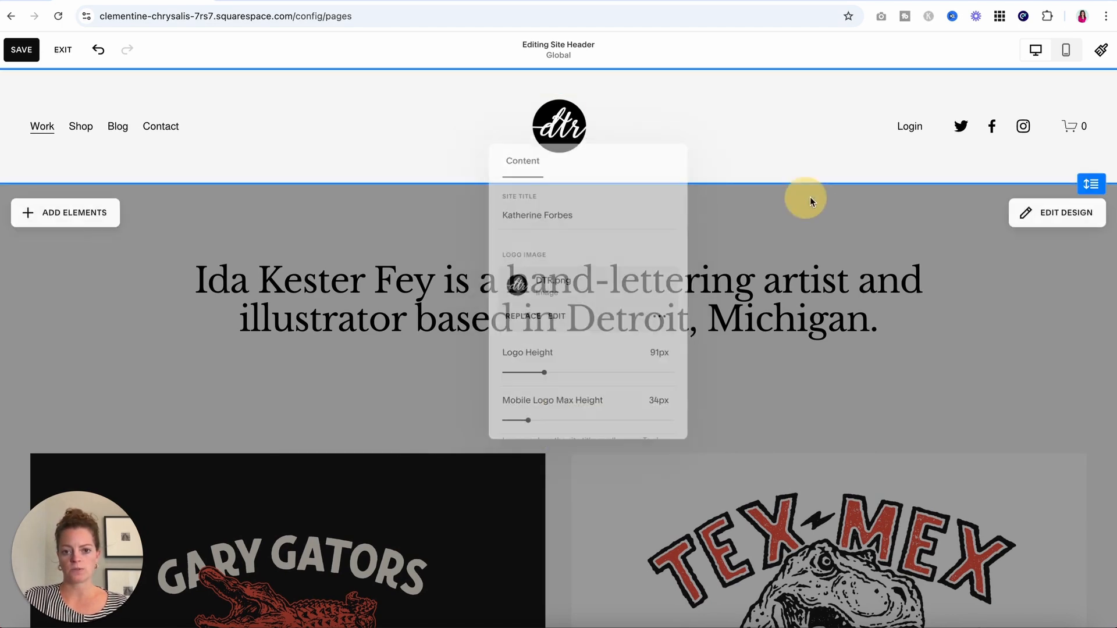
left_click(1066, 51)
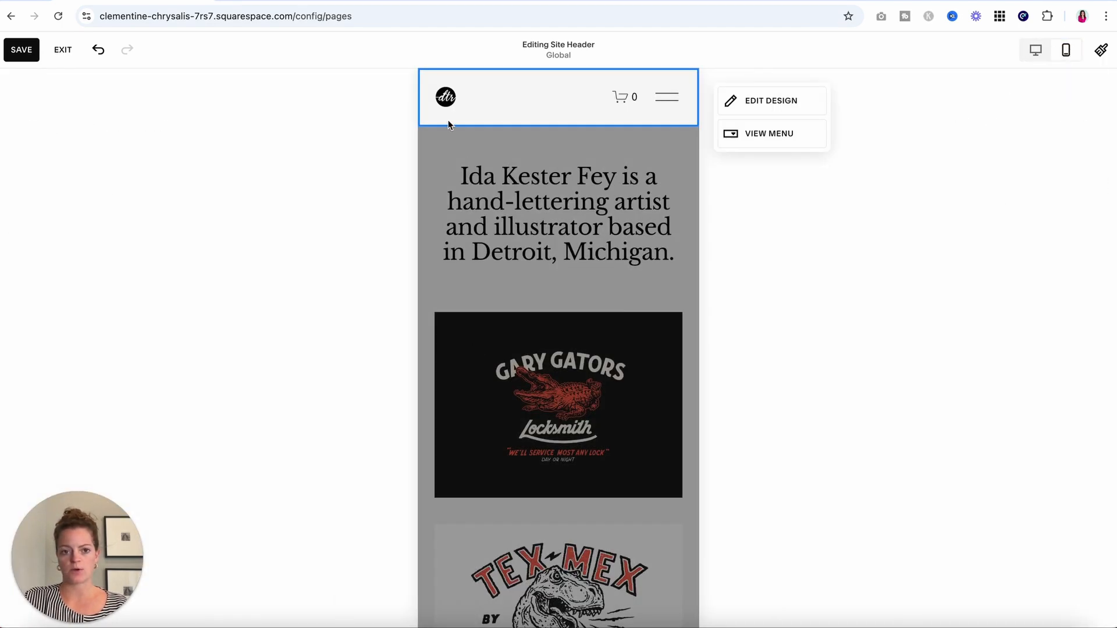
Raise the logo's mobile maximum height to 68px and return to desktop view.
left_click(446, 98)
left_click(728, 96)
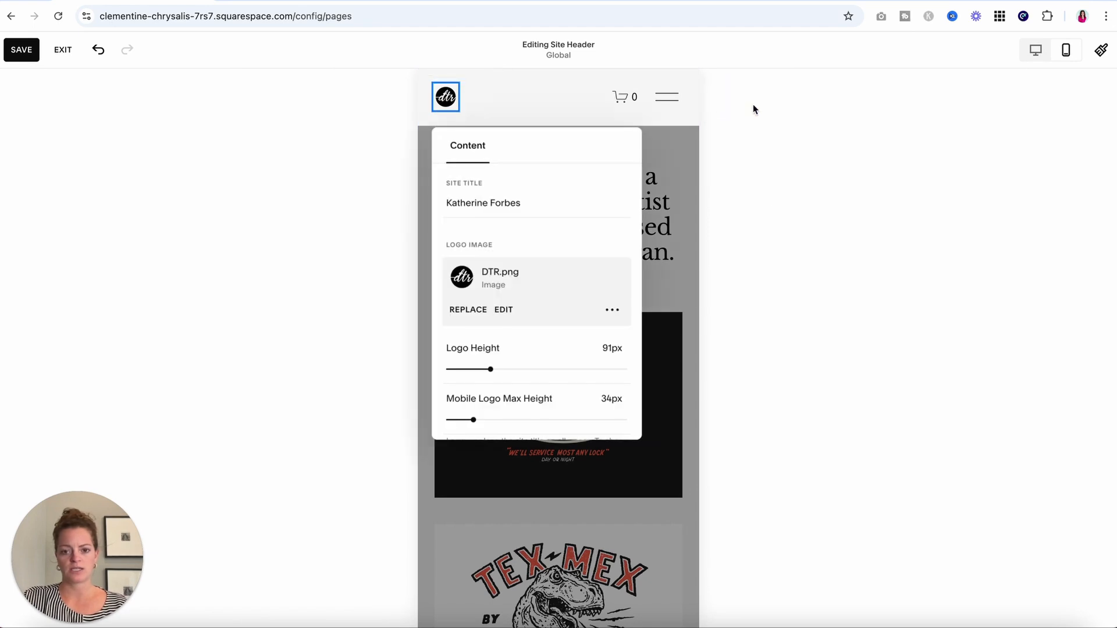
left_click_drag(473, 419, 518, 418)
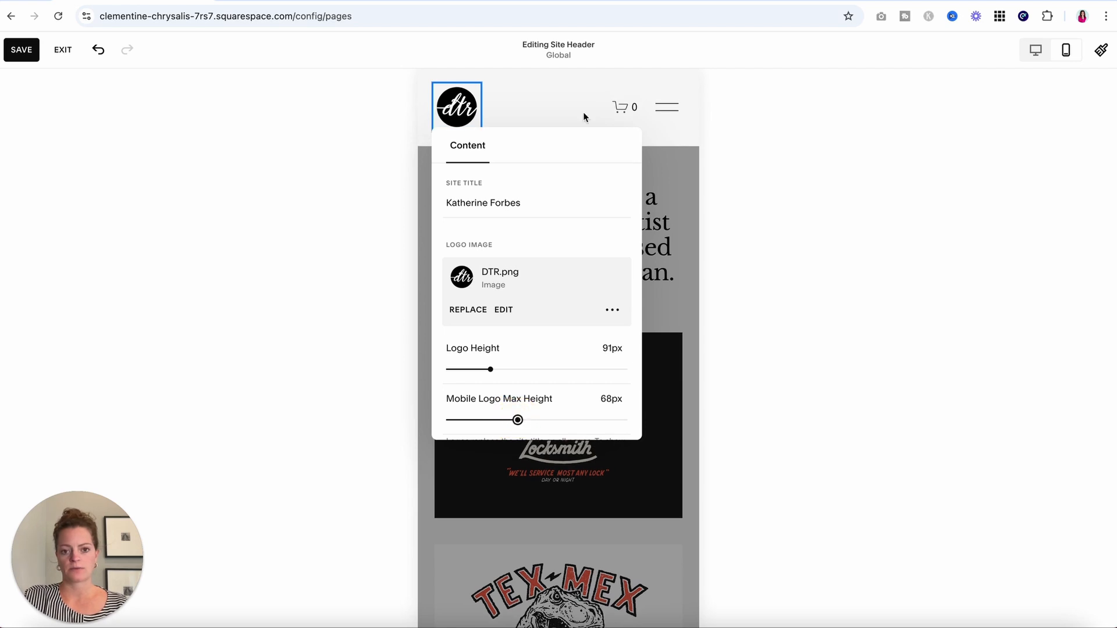
left_click(556, 105)
left_click(1036, 51)
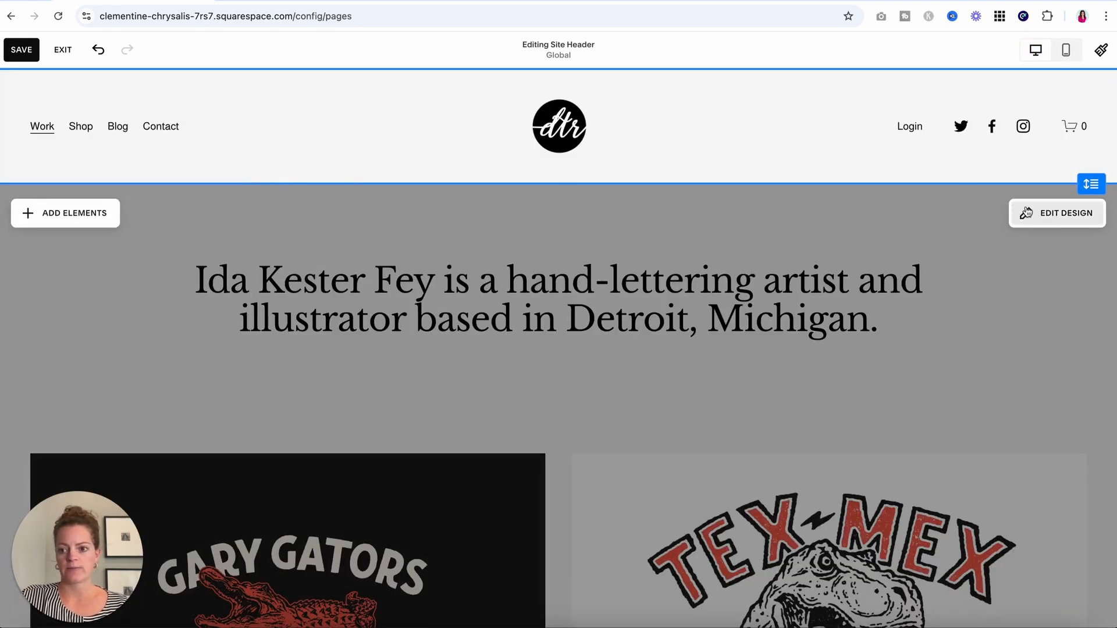
Keep the current header layout and set link spacing to 1.5vw and element spacing to 2.8vw.
left_click(1026, 212)
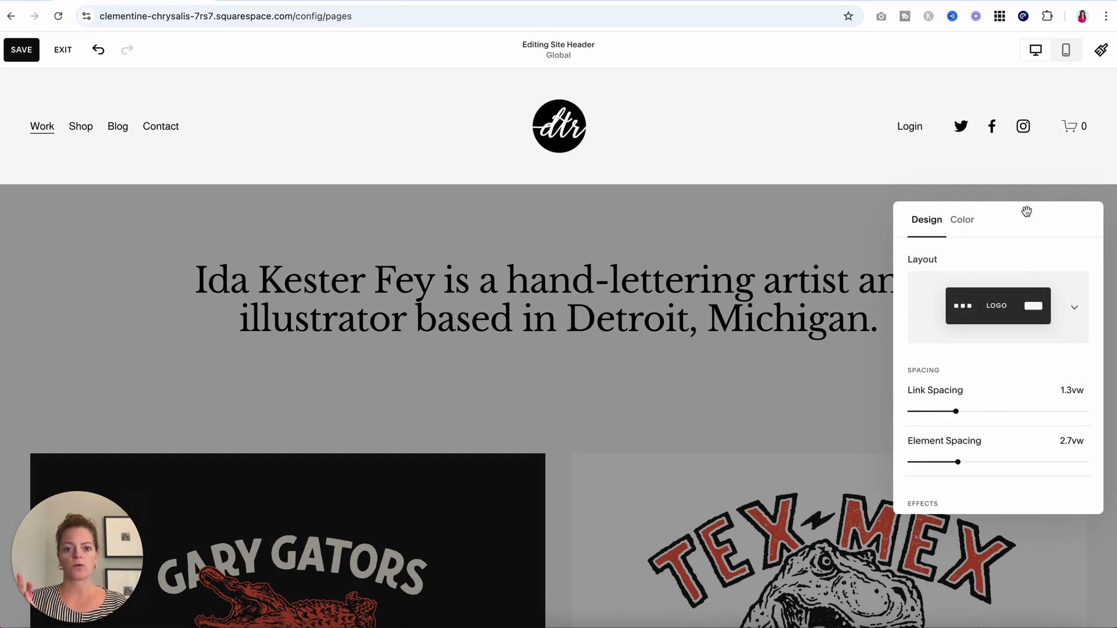
left_click(960, 307)
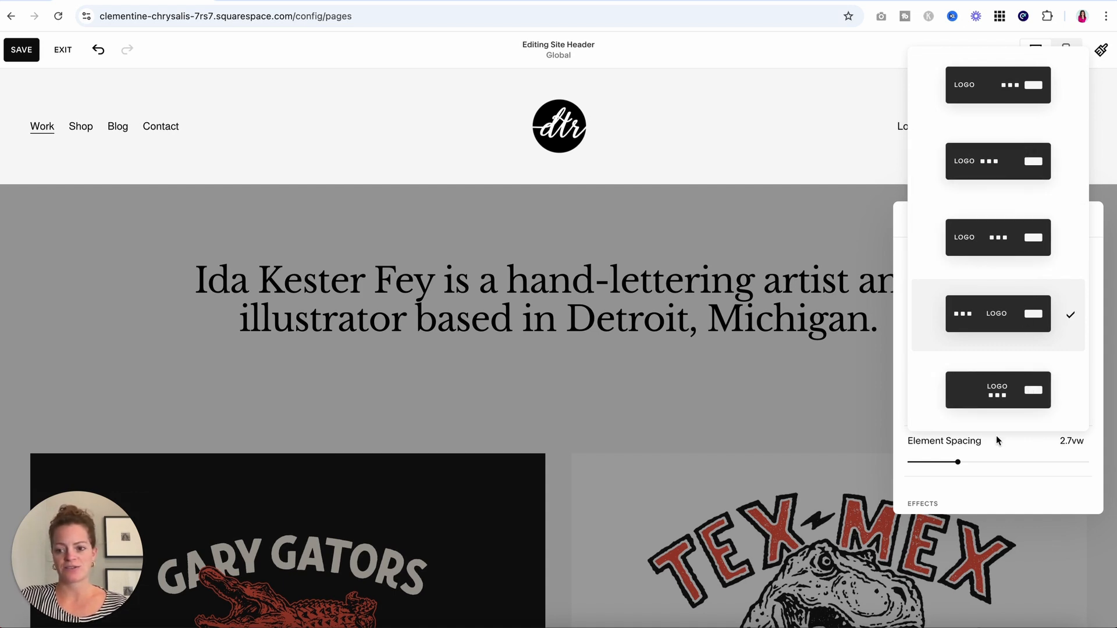
left_click(896, 285)
mouse_move(956, 411)
left_mouse_down()
mouse_move(988, 411)
mouse_move(964, 412)
left_mouse_up()
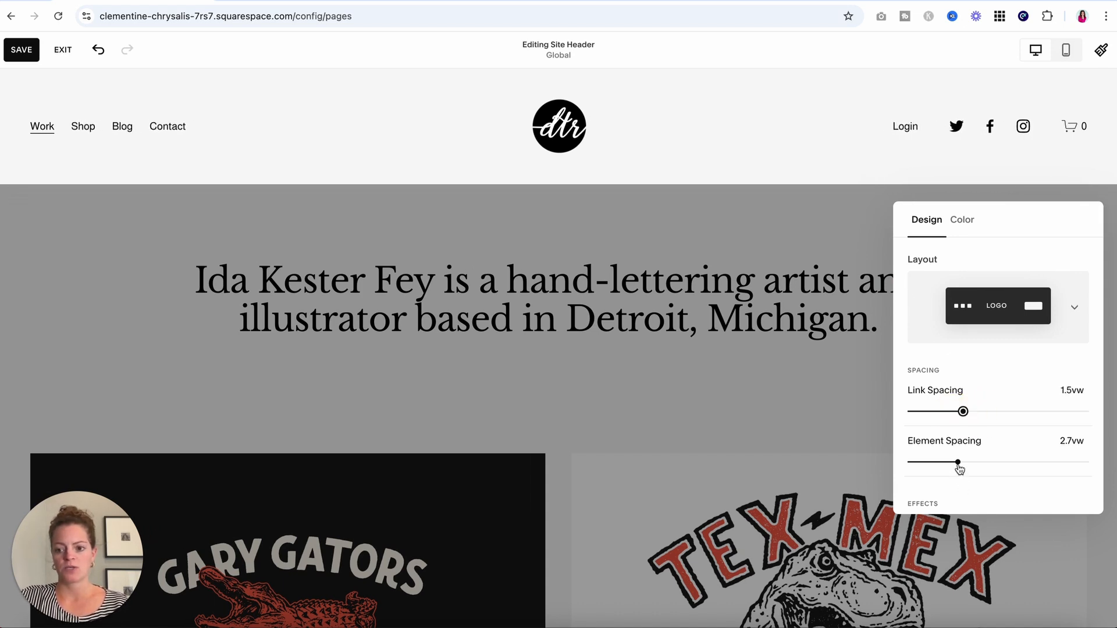
mouse_move(959, 462)
left_mouse_down()
mouse_move(1039, 466)
mouse_move(960, 463)
left_mouse_up()
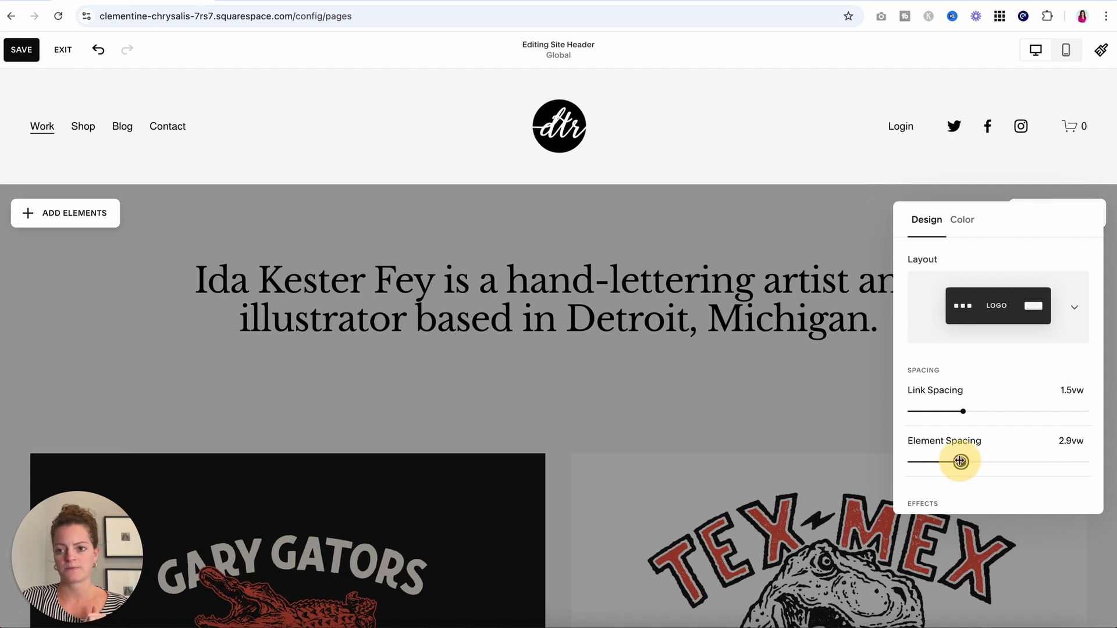
Reduce the header height to 1.3vw, leaving the header width at Full.
scroll(1008, 379, "down", 1)
scroll(1008, 378, "down", 1)
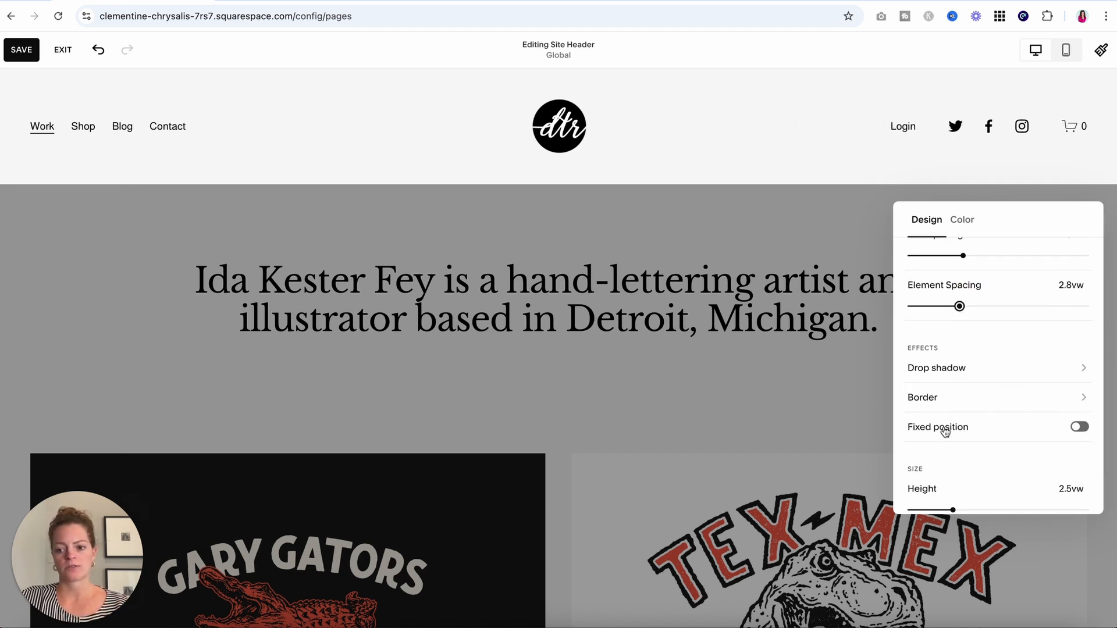
scroll(945, 431, "down", 1)
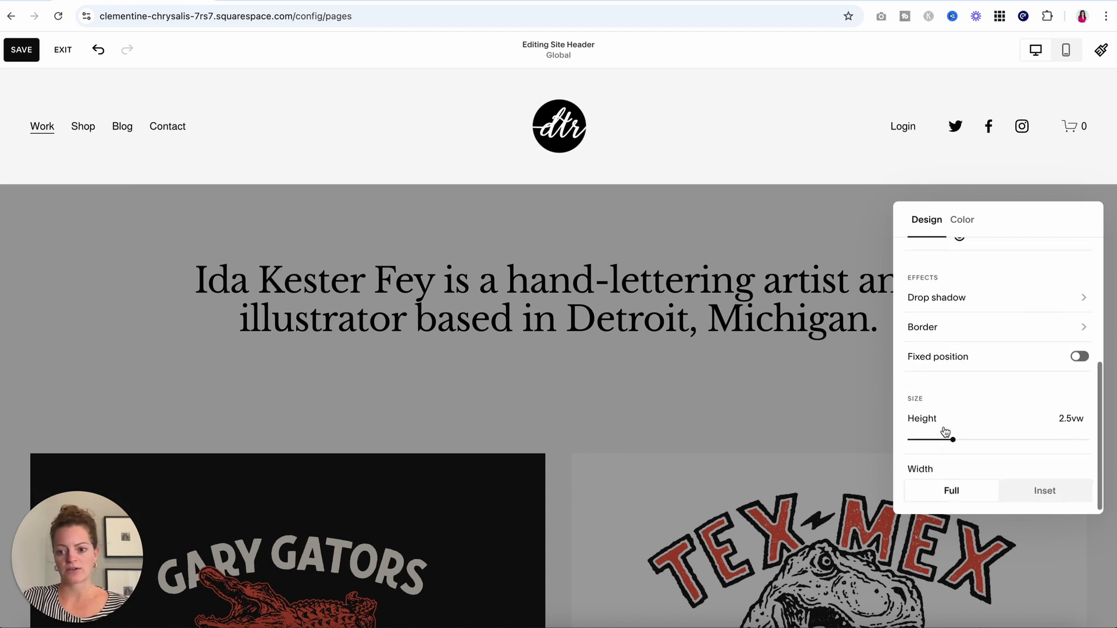
left_click(950, 435)
left_click_drag(951, 435, 932, 440)
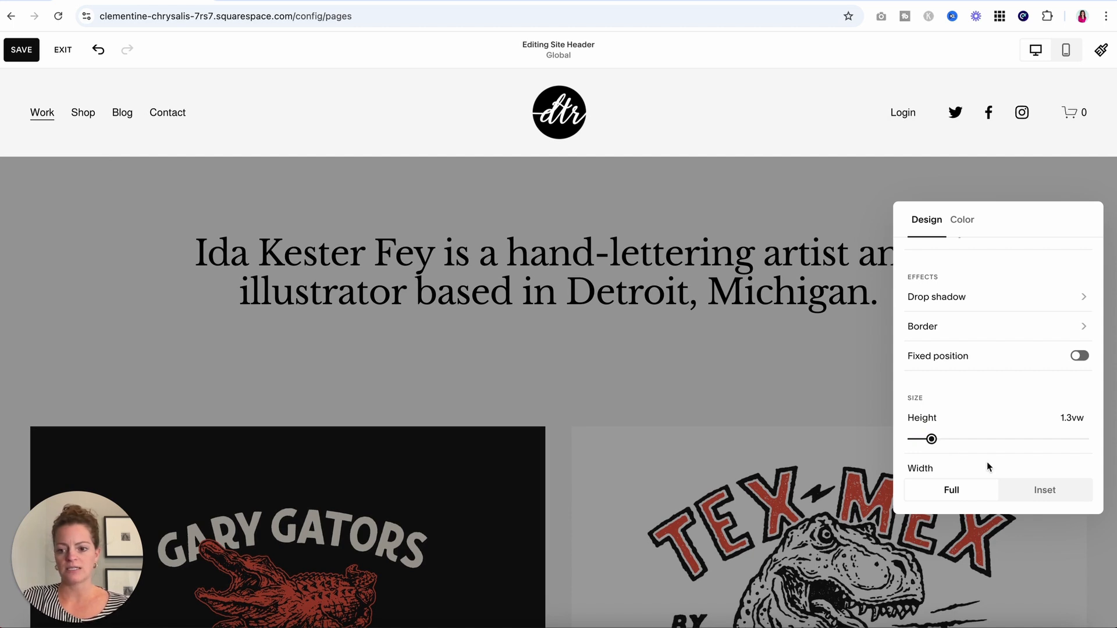
scroll(988, 463, "down", 1)
left_click(1041, 483)
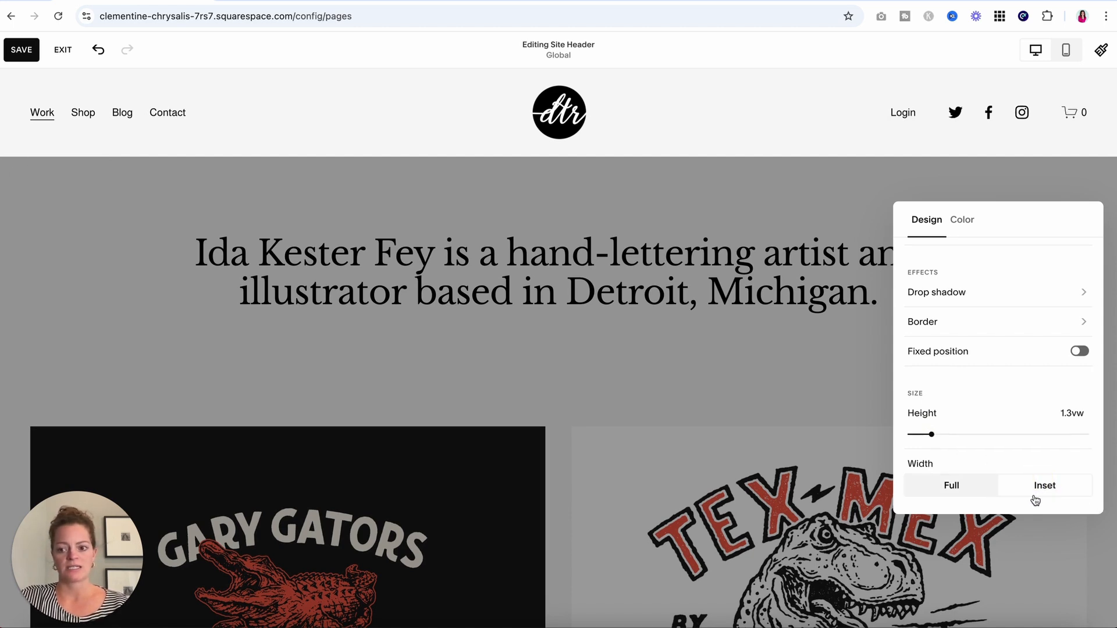
left_click(966, 493)
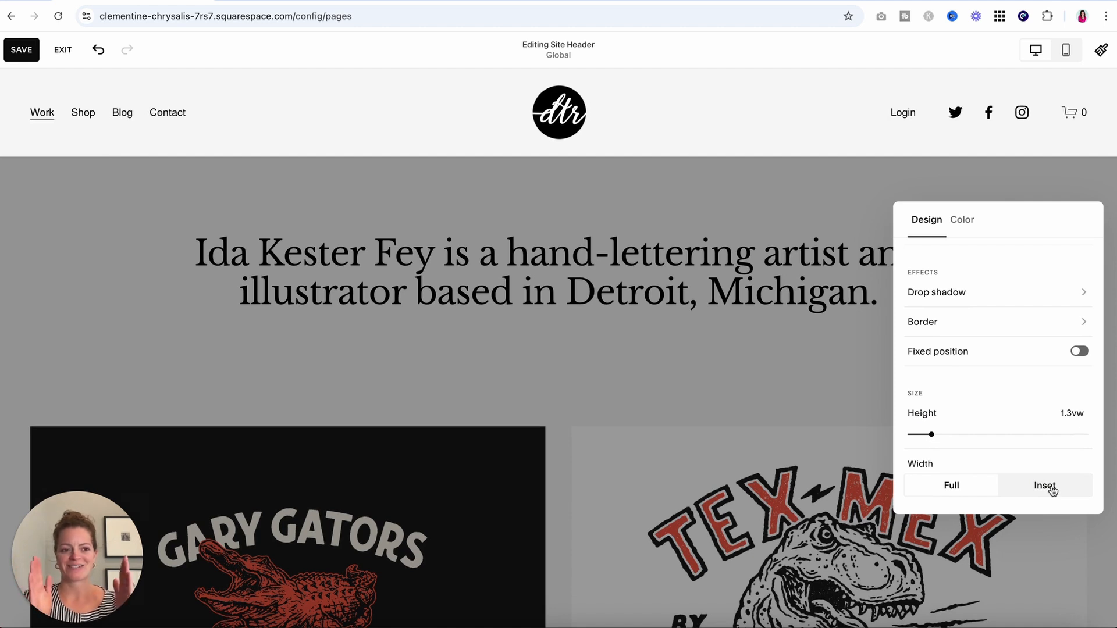
Keep the header colour on Adaptive, close the design settings and save the header.
left_click(970, 226)
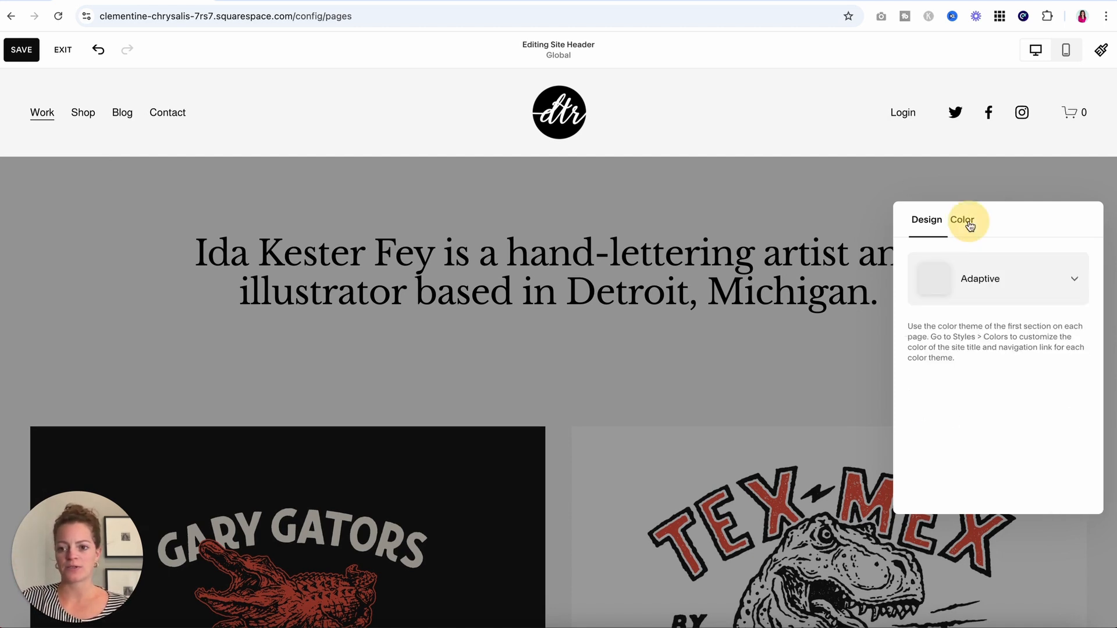
left_click(1010, 284)
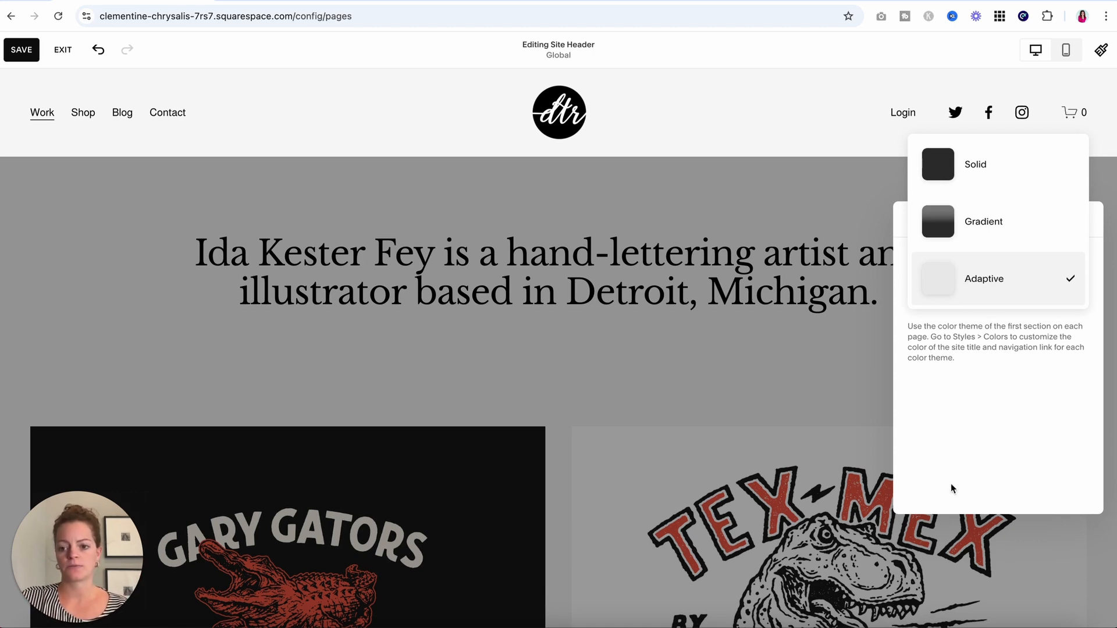
left_click(951, 448)
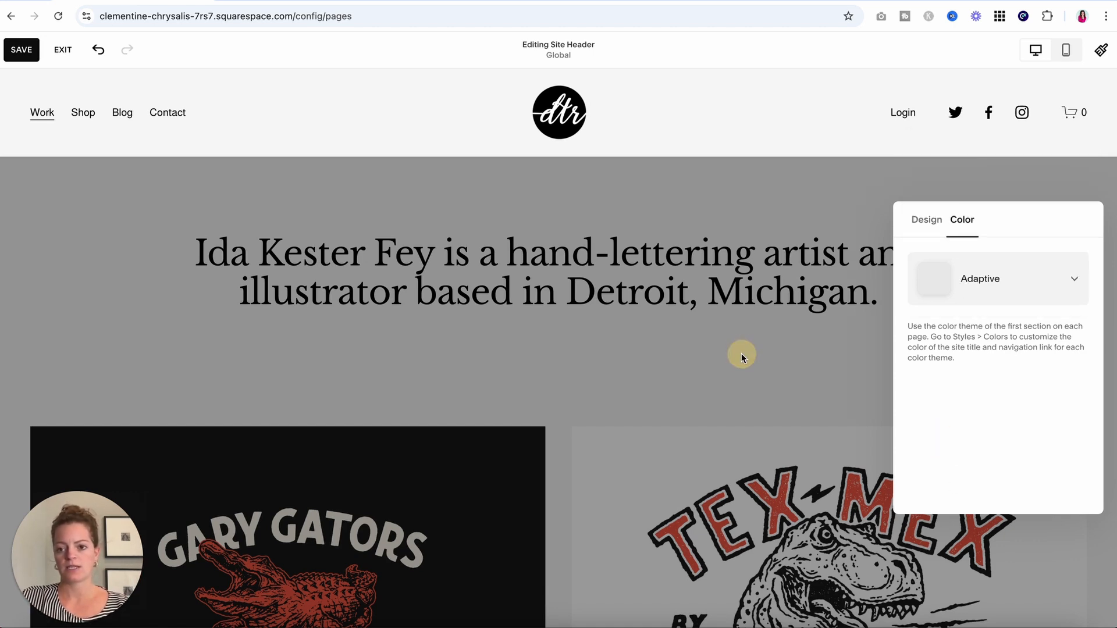
left_click(741, 354)
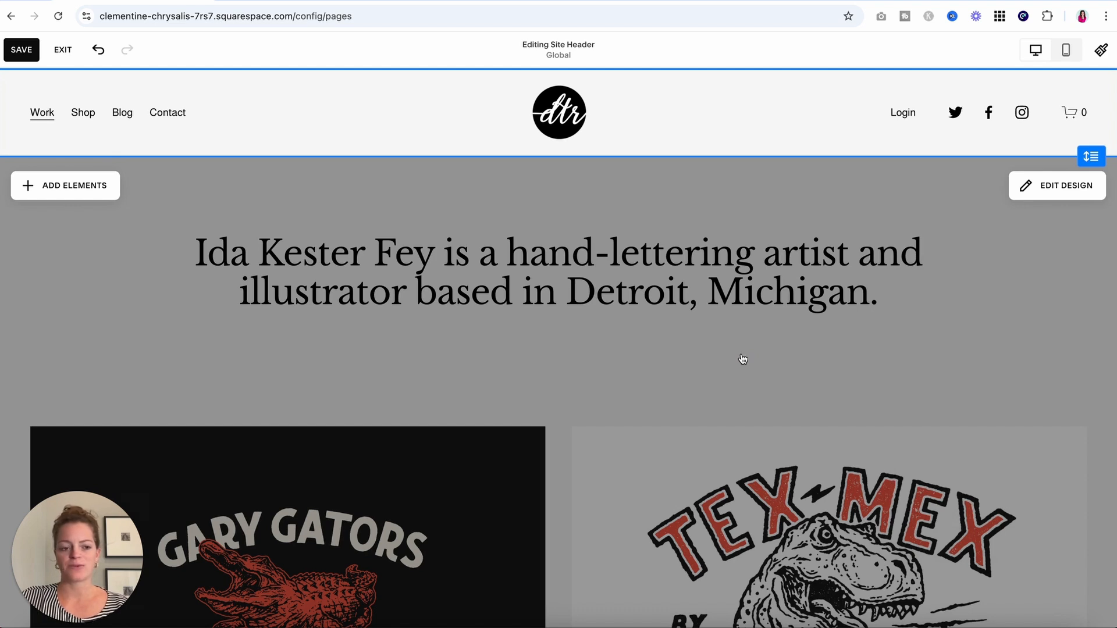
left_click(20, 50)
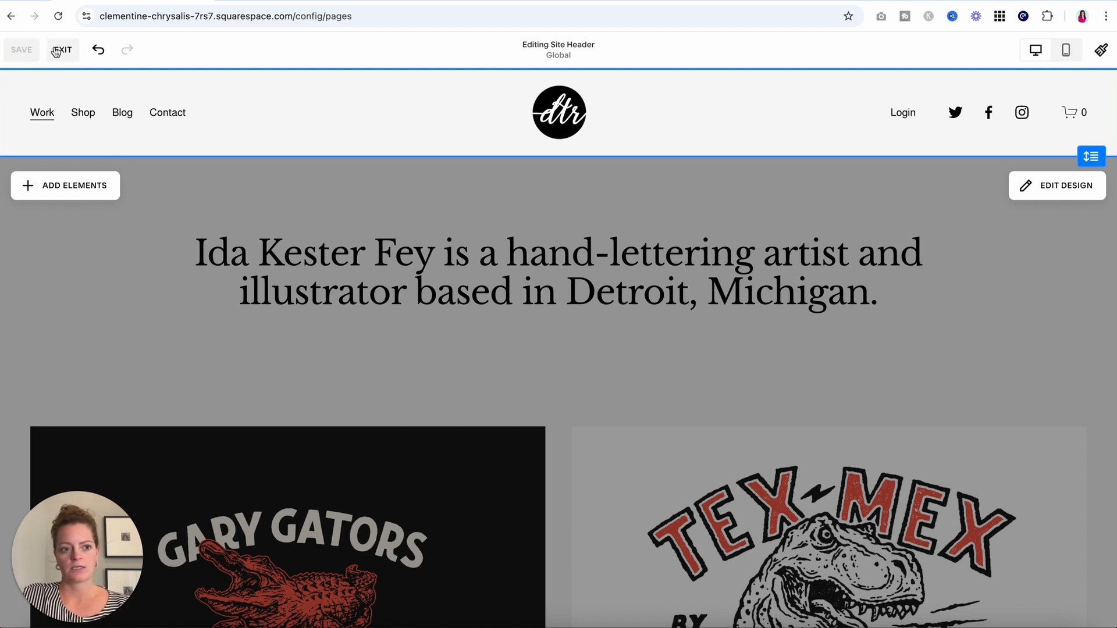
Exit header editing and scroll through the Work homepage preview.
left_click(60, 50)
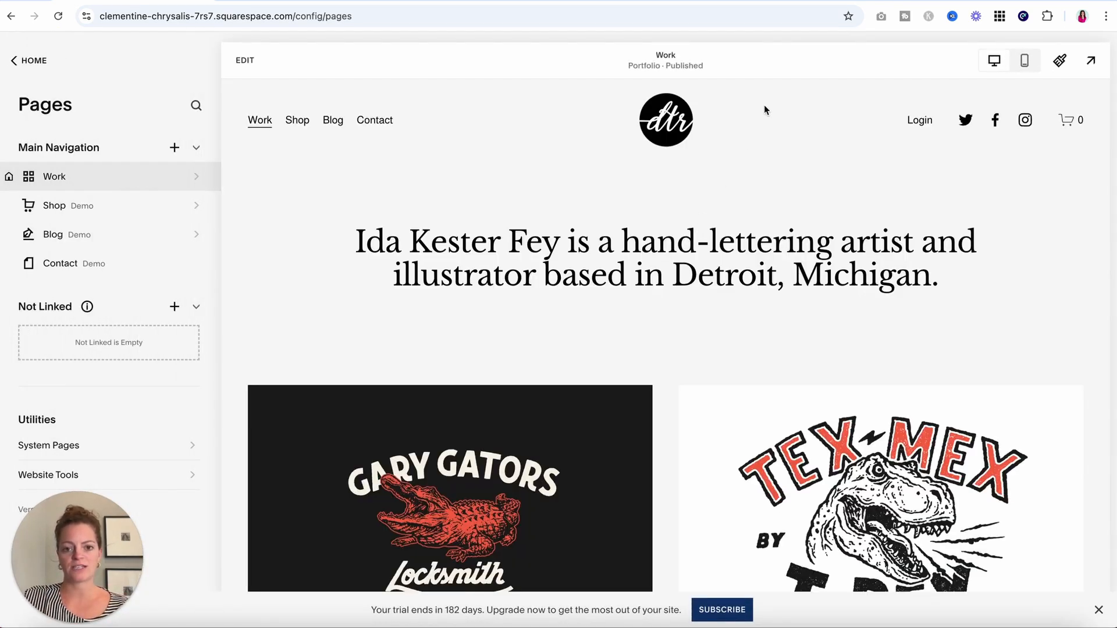
scroll(840, 416, "down", 8)
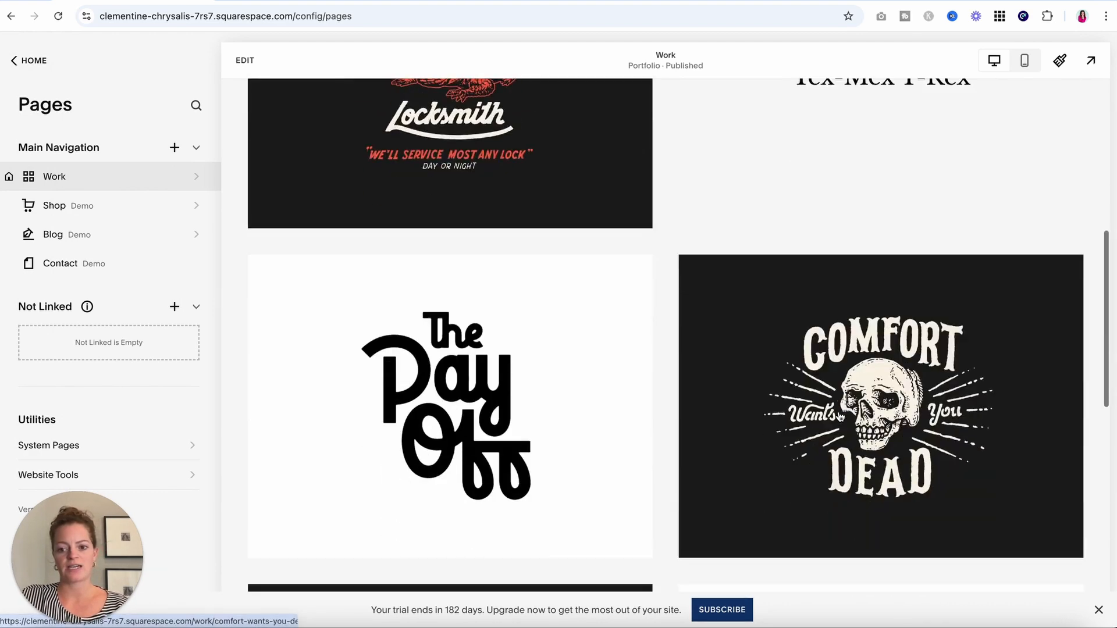
scroll(840, 411, "up", 8)
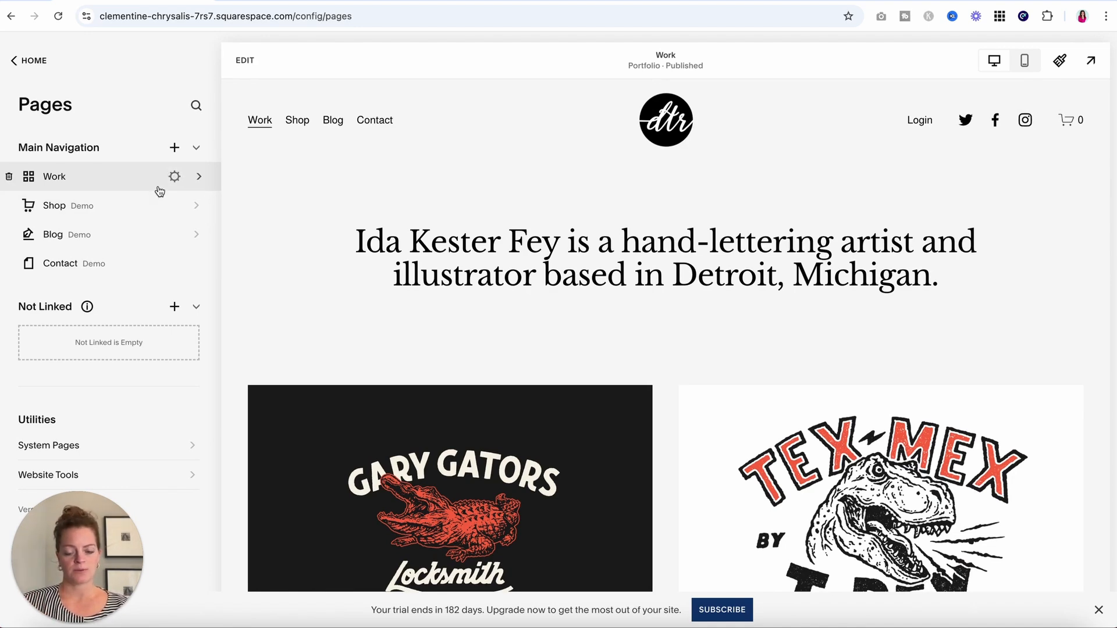
scroll(357, 352, "down", 15)
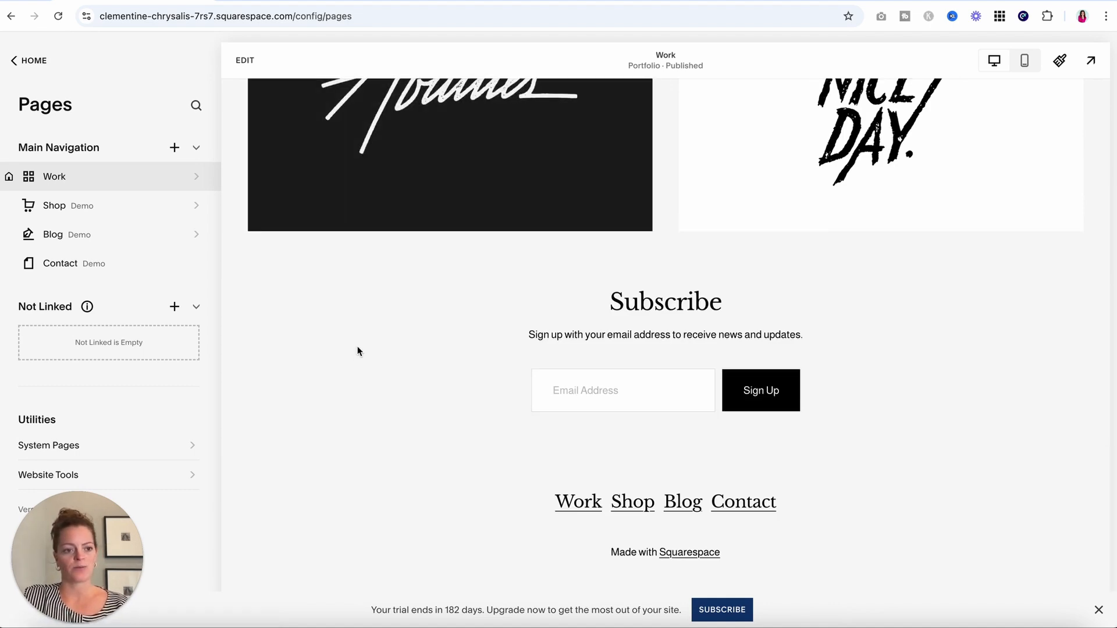
scroll(358, 351, "up", 1)
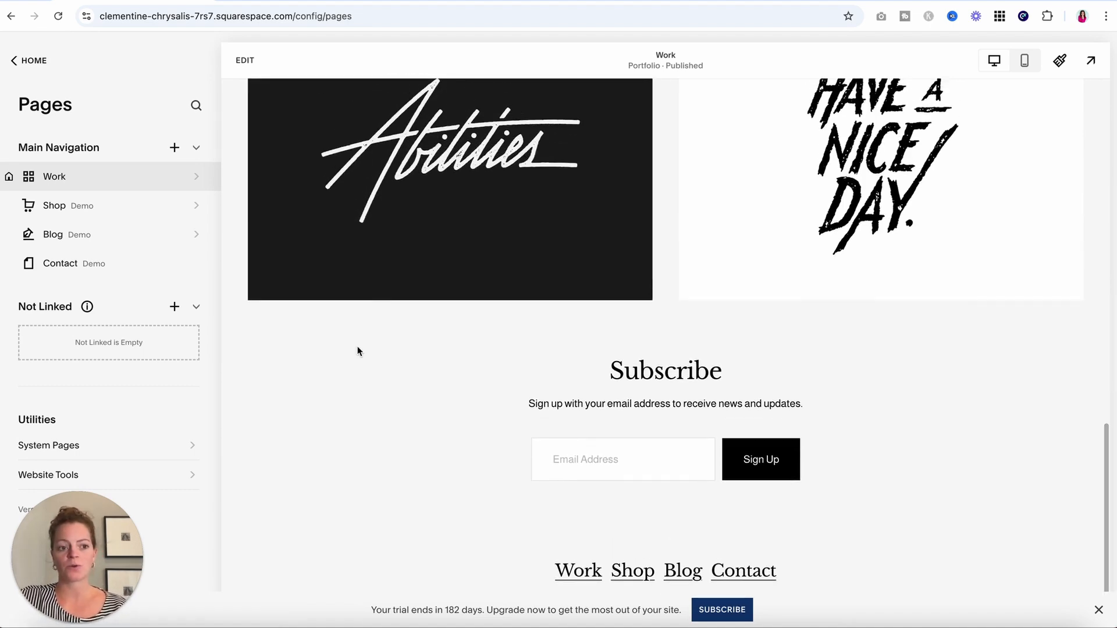
scroll(358, 351, "up", 14)
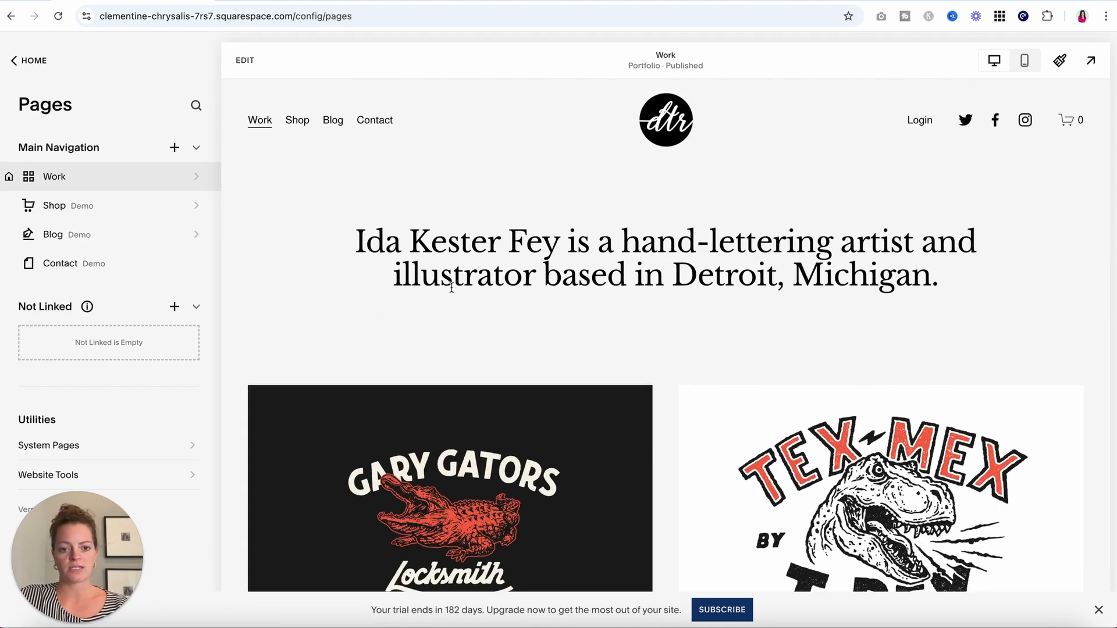
Scroll the Work page down to the footer, then open it in the page editor.
left_click_drag(410, 245, 788, 277)
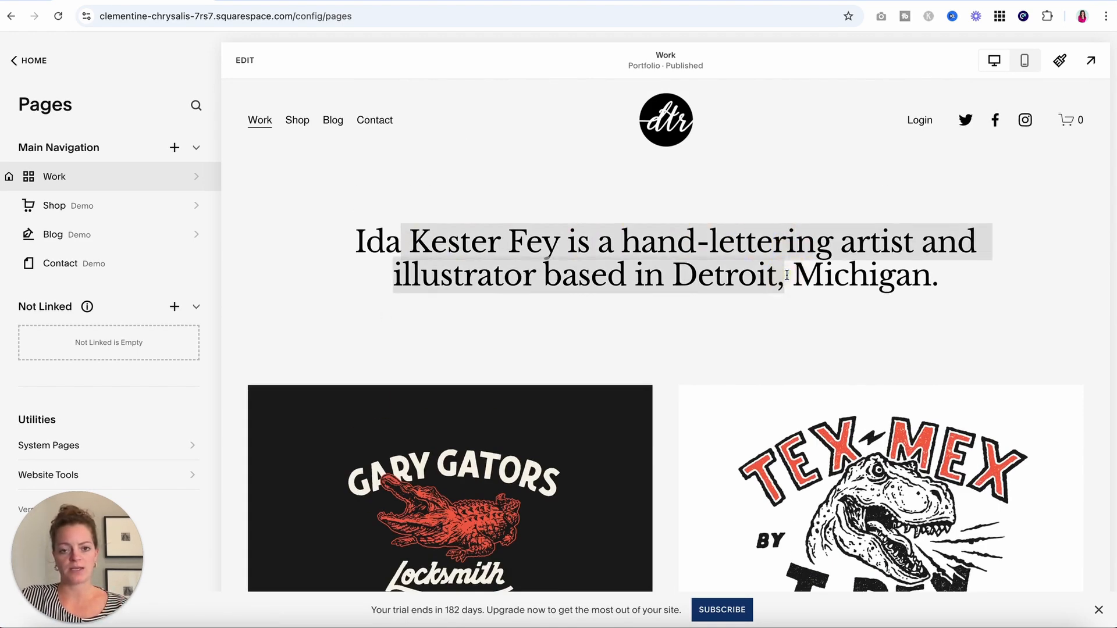
left_click(790, 277)
scroll(791, 277, "down", 4)
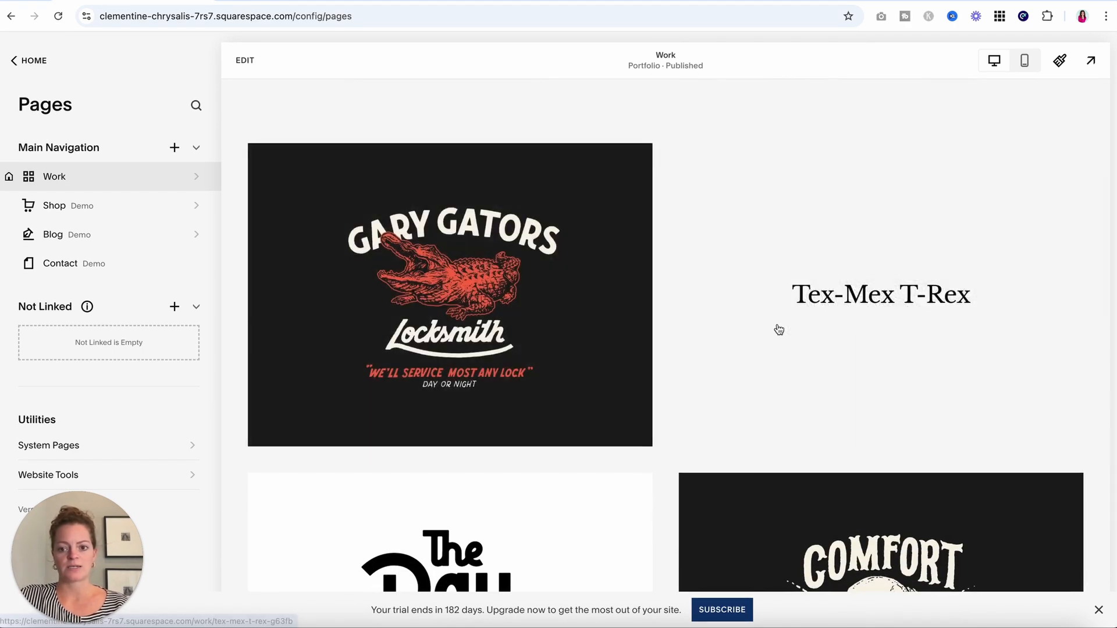
scroll(777, 328, "down", 4)
scroll(520, 380, "down", 8)
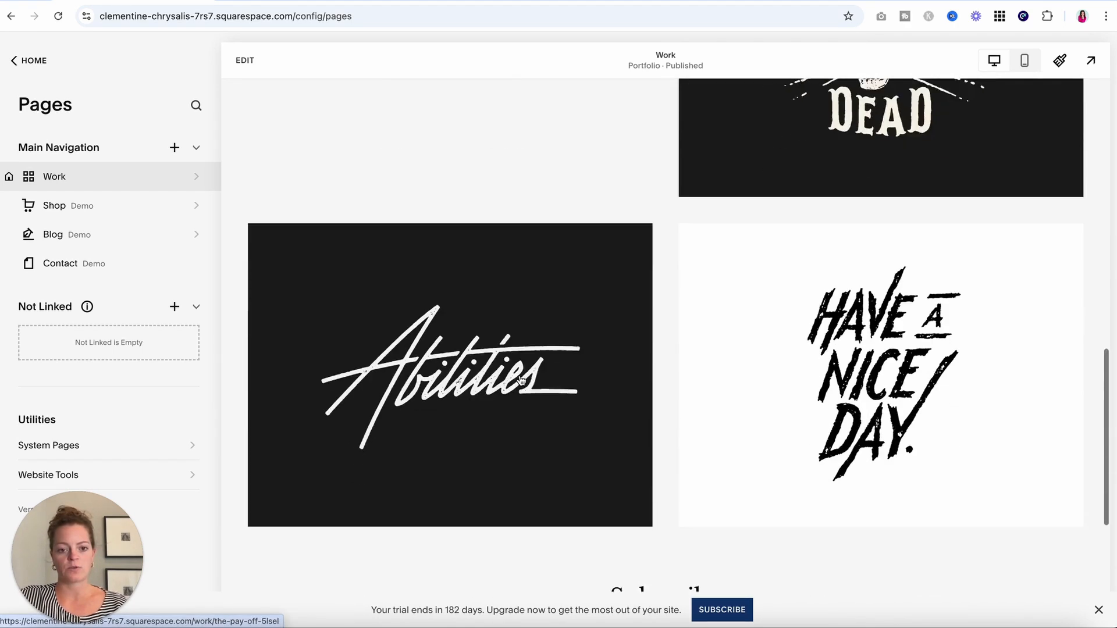
scroll(521, 381, "down", 2)
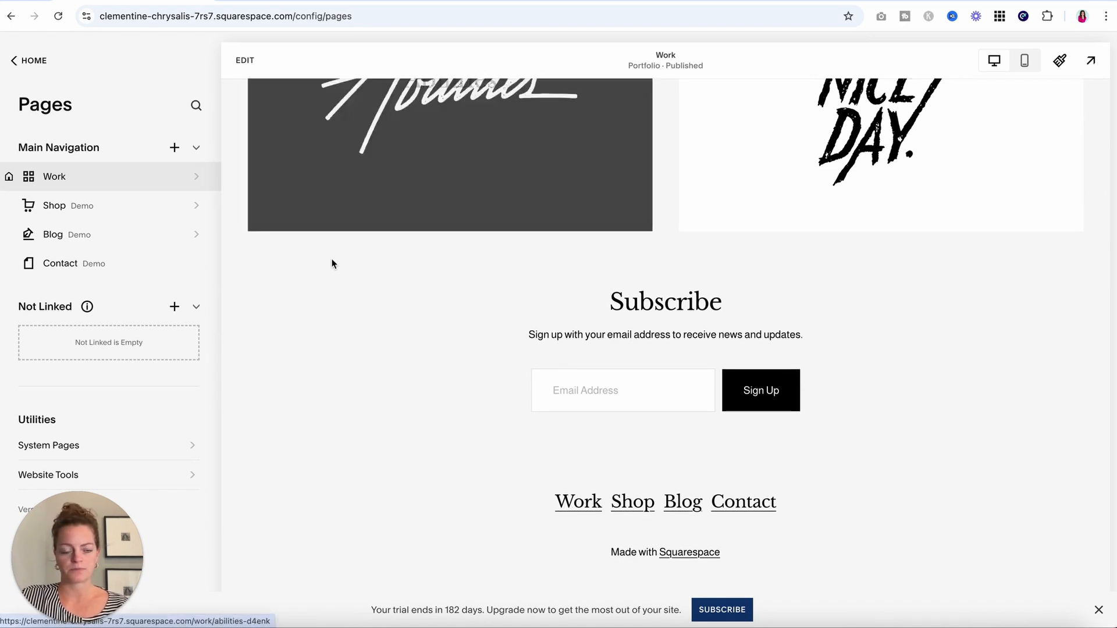
scroll(331, 259, "up", 10)
left_click(246, 58)
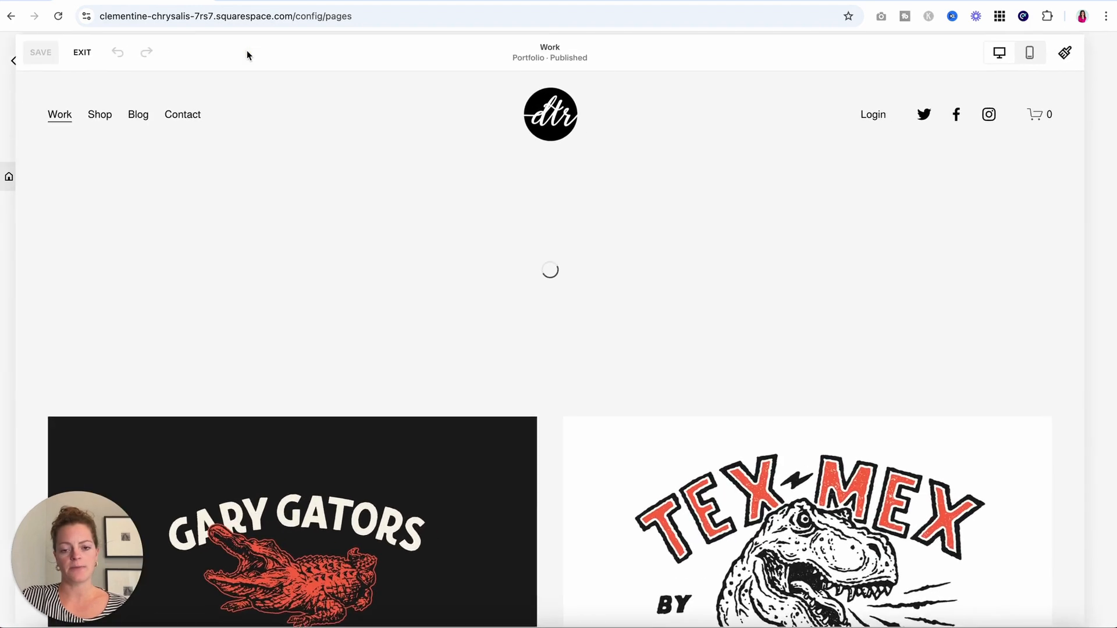
Rewrite the intro heading to start with the new artist's name, 'is an' artist and illustrator.
double_click(469, 241)
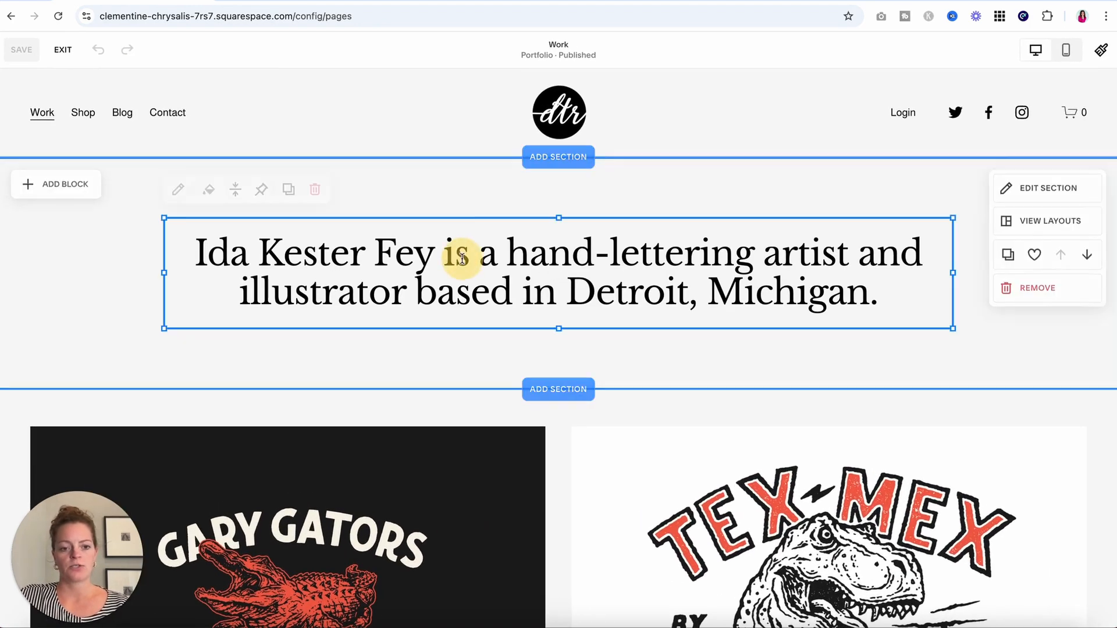
left_click(498, 255)
left_click_drag(199, 254, 744, 263)
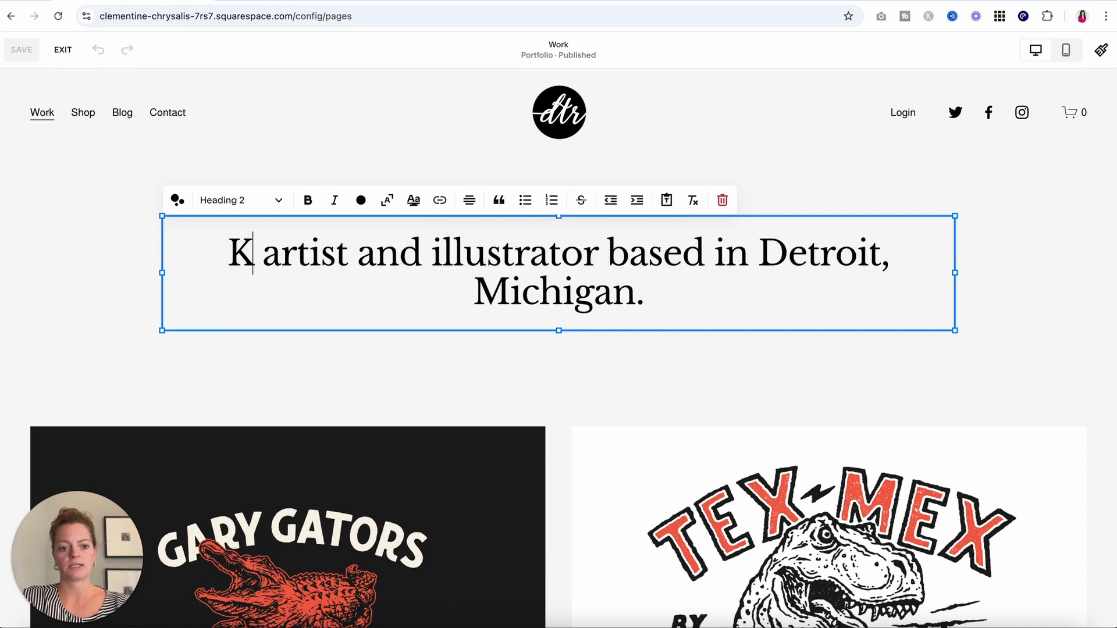
type(" an")
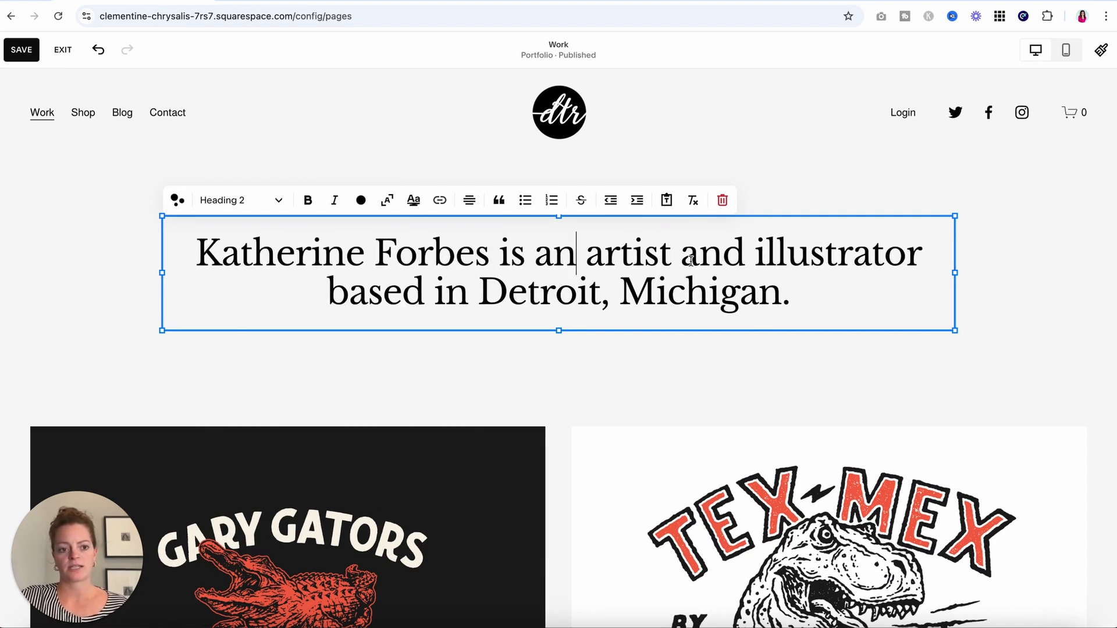
left_click_drag(739, 294, 262, 256)
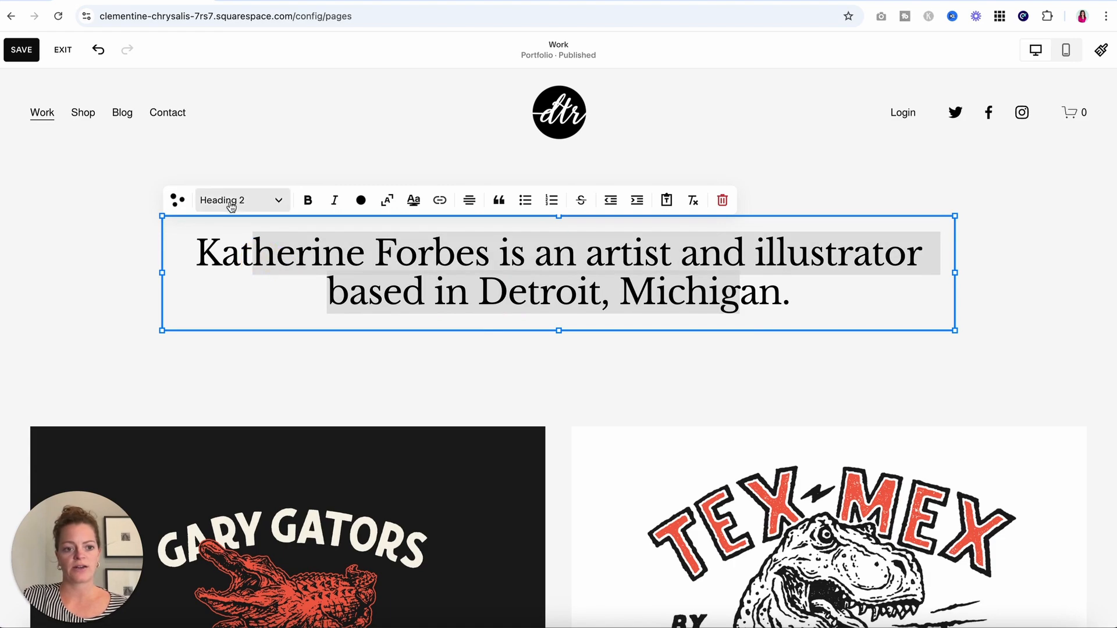
left_click(353, 288)
Set the intro heading's text style to Heading 1.
scroll(357, 291, "down", 3)
scroll(355, 291, "down", 15)
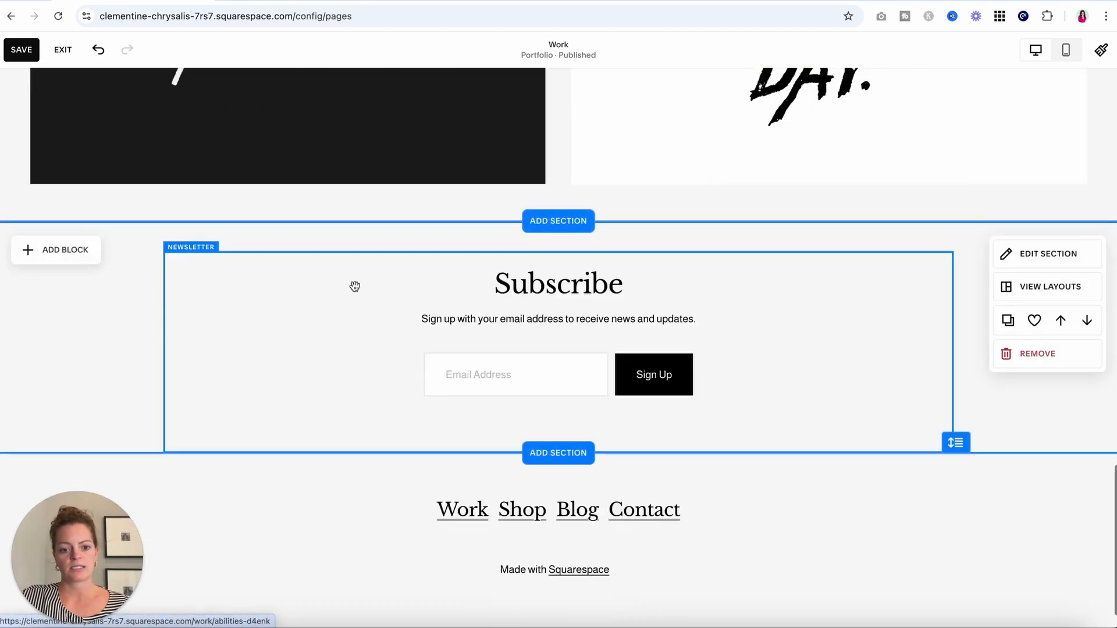
scroll(354, 288, "up", 20)
left_click(310, 252)
left_click(304, 252)
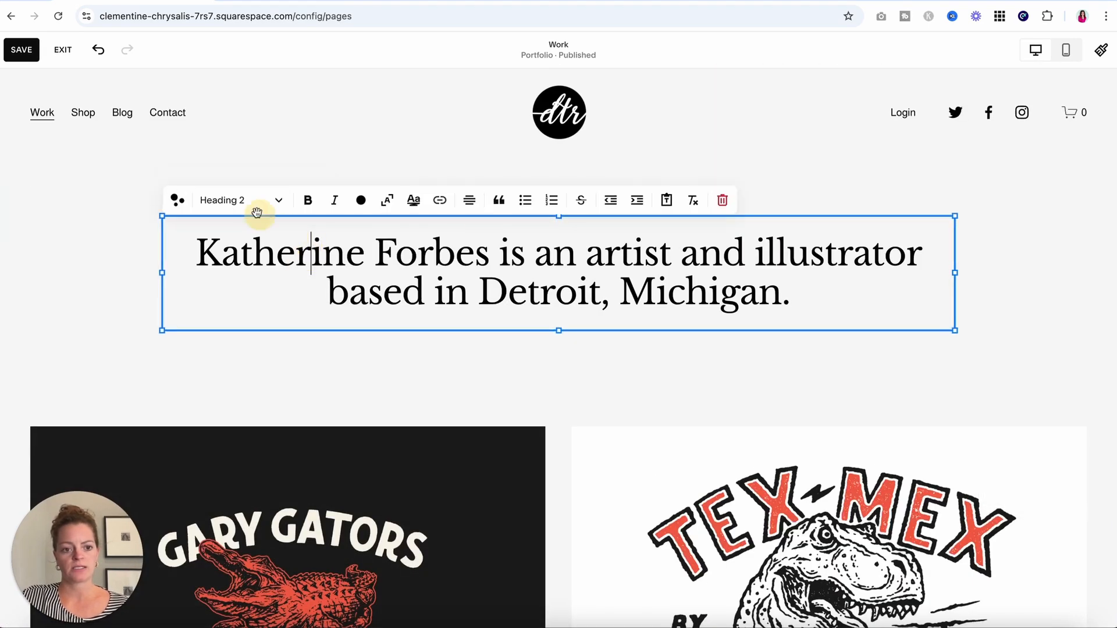
left_click(256, 201)
left_click(255, 236)
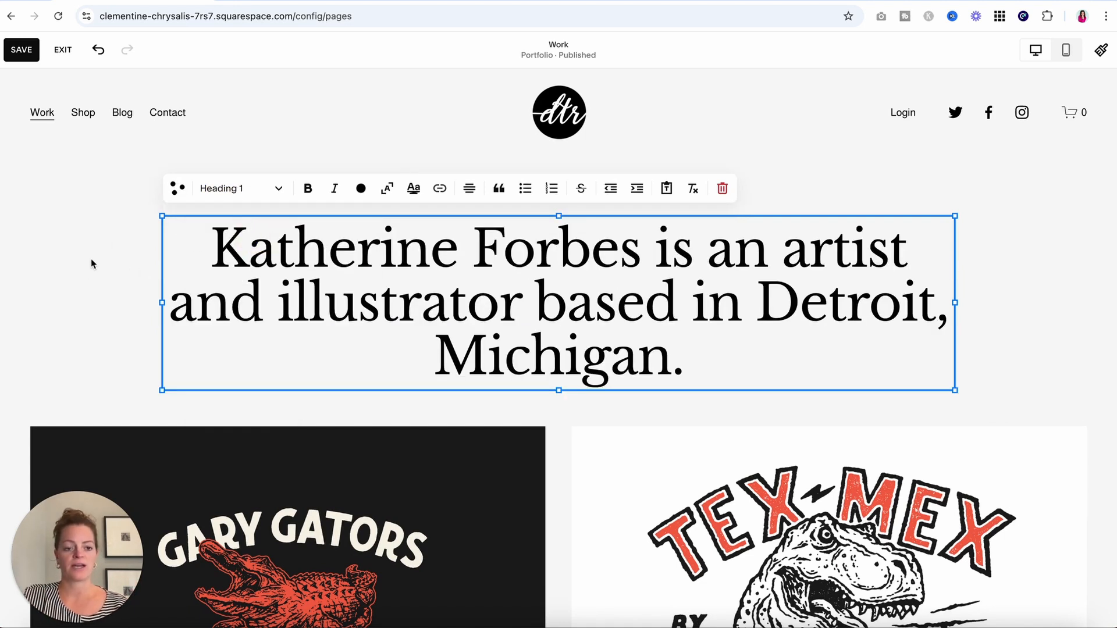
left_click(238, 188)
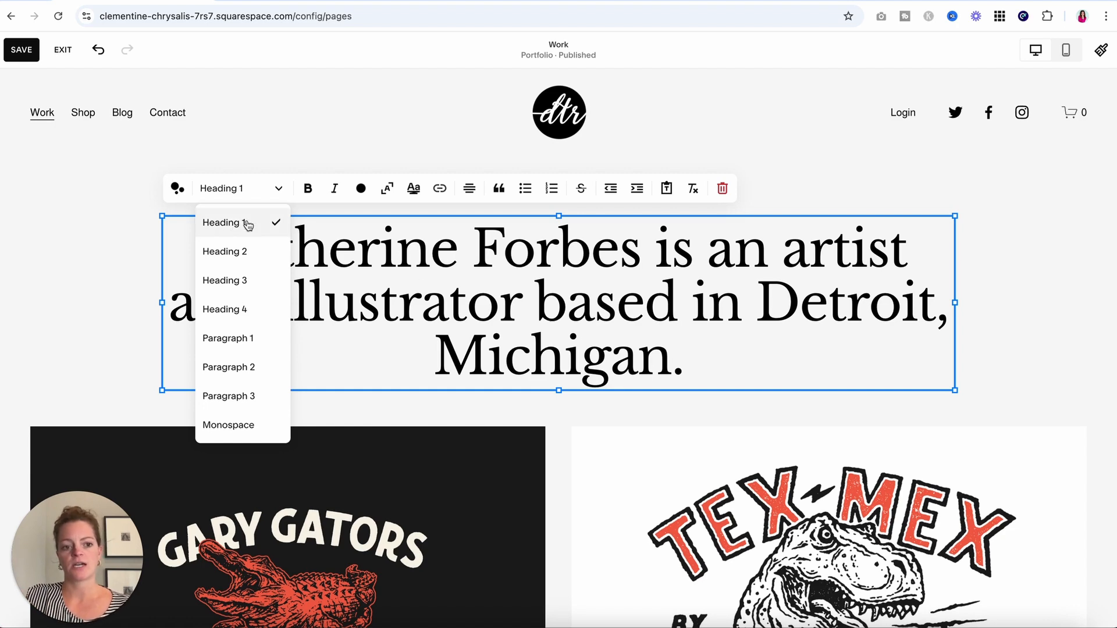
left_click(116, 260)
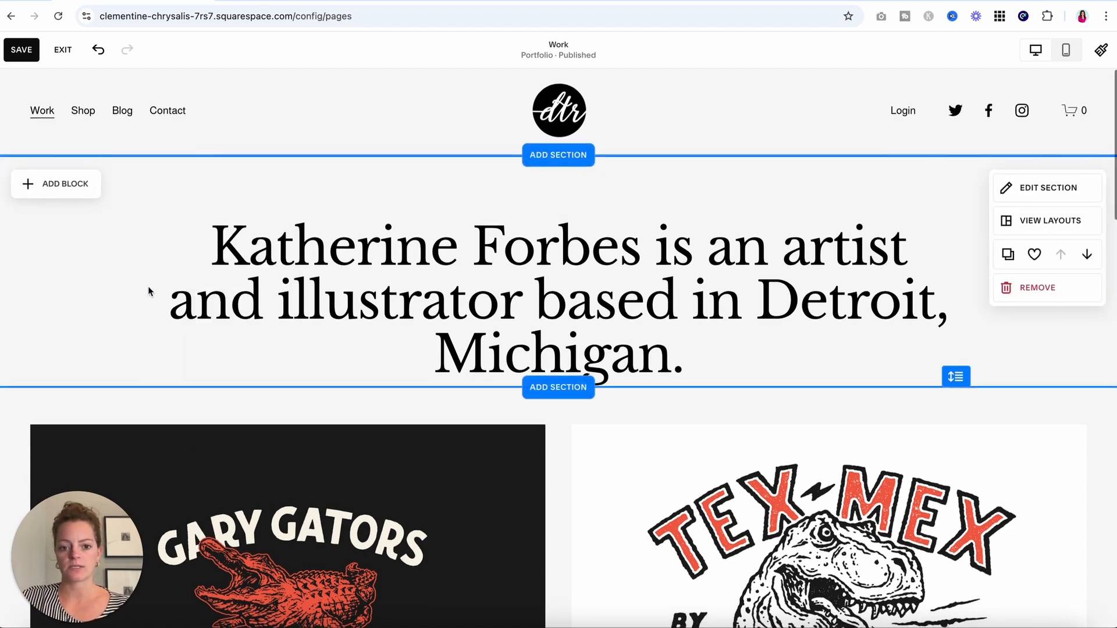
scroll(149, 287, "down", 2)
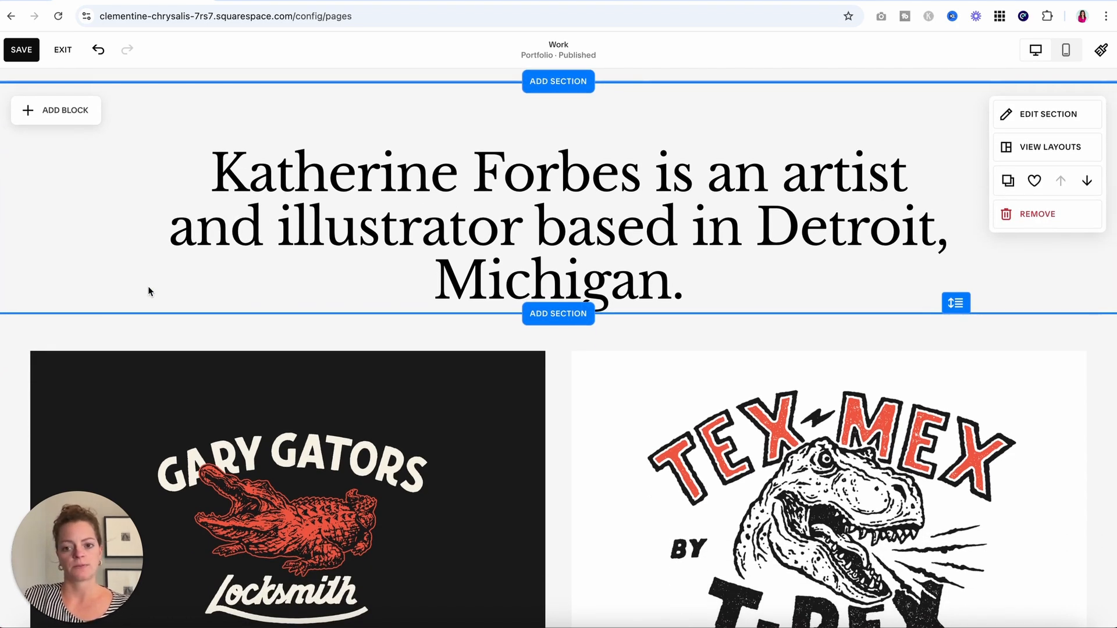
scroll(148, 285, "down", 1)
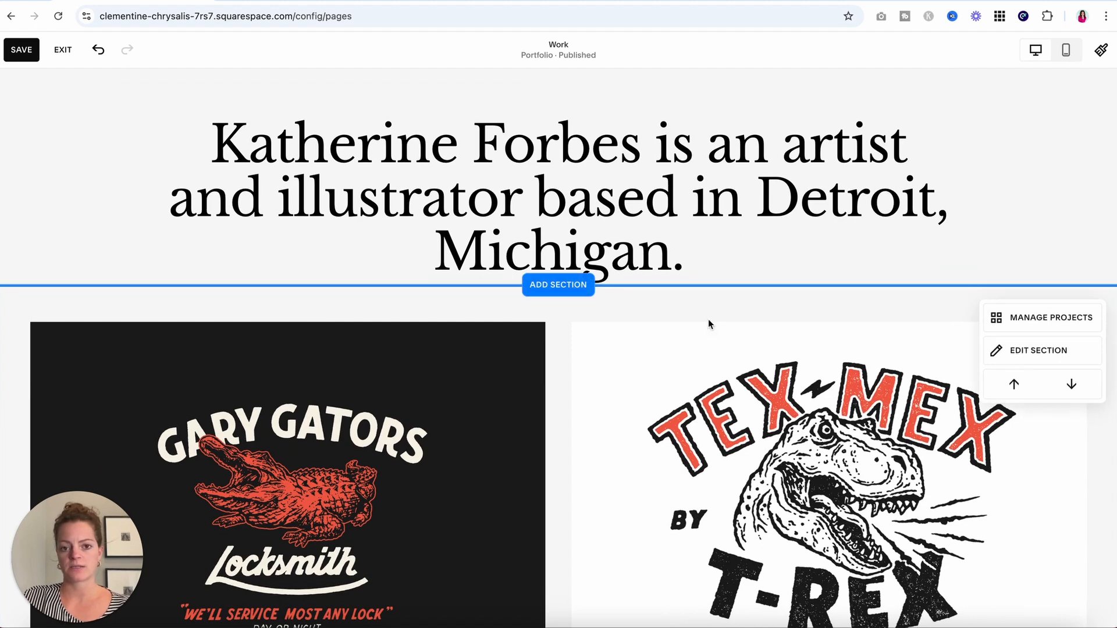
scroll(709, 322, "down", 3)
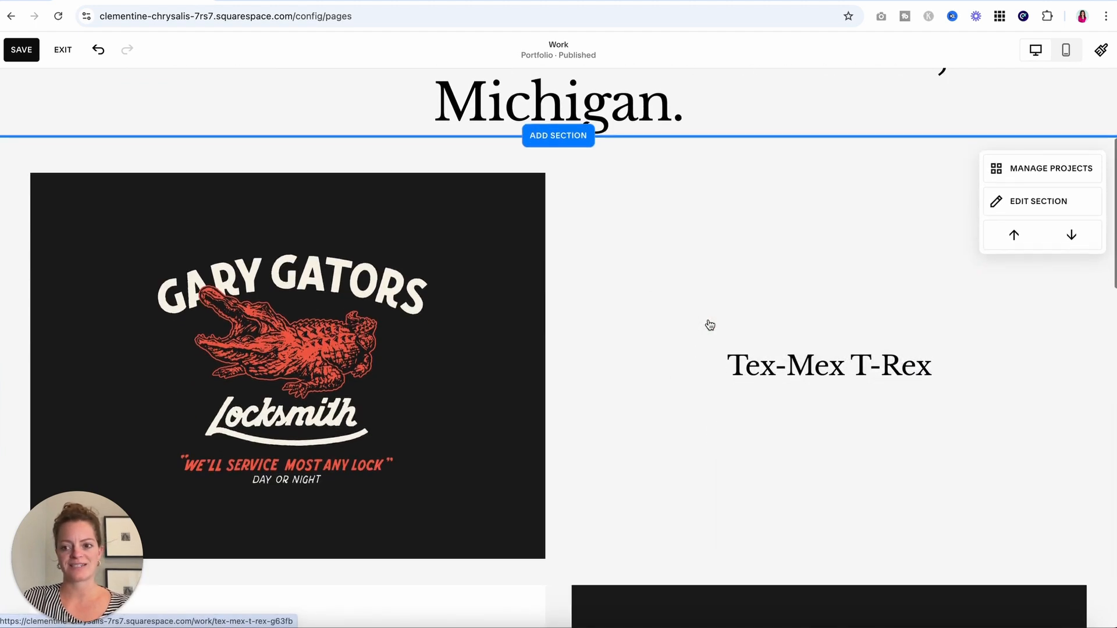
scroll(709, 324, "down", 1)
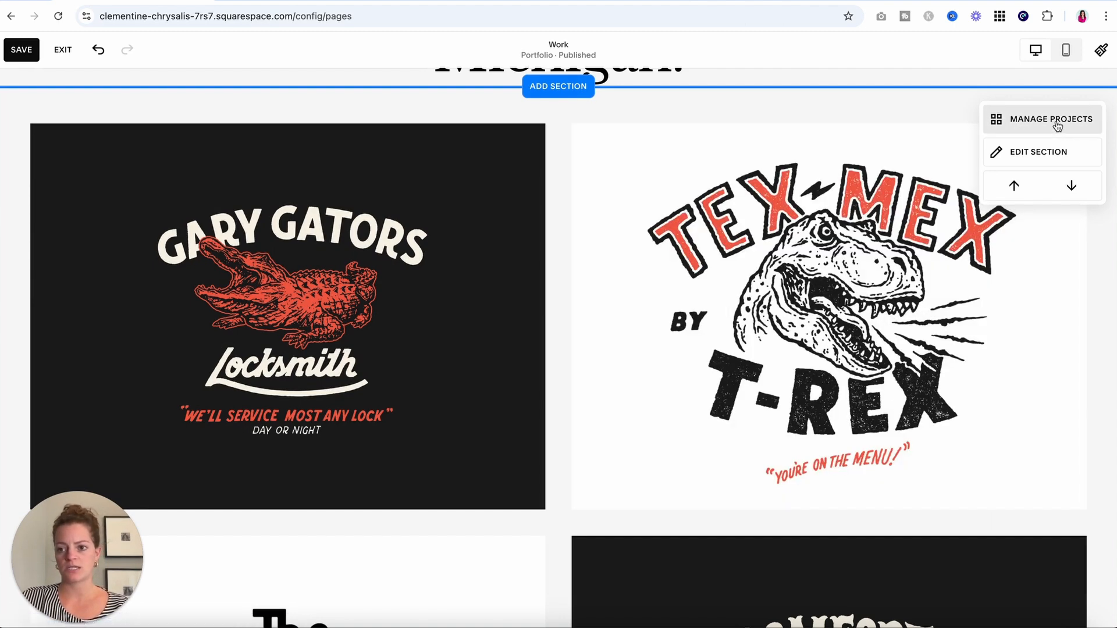
left_click(1014, 121)
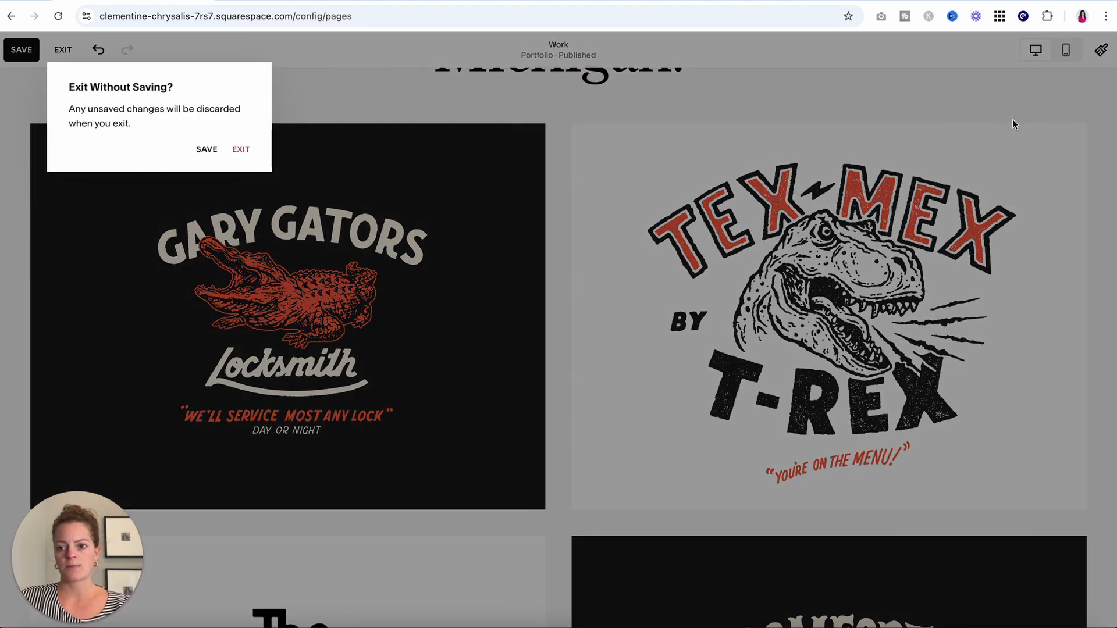
left_click(208, 150)
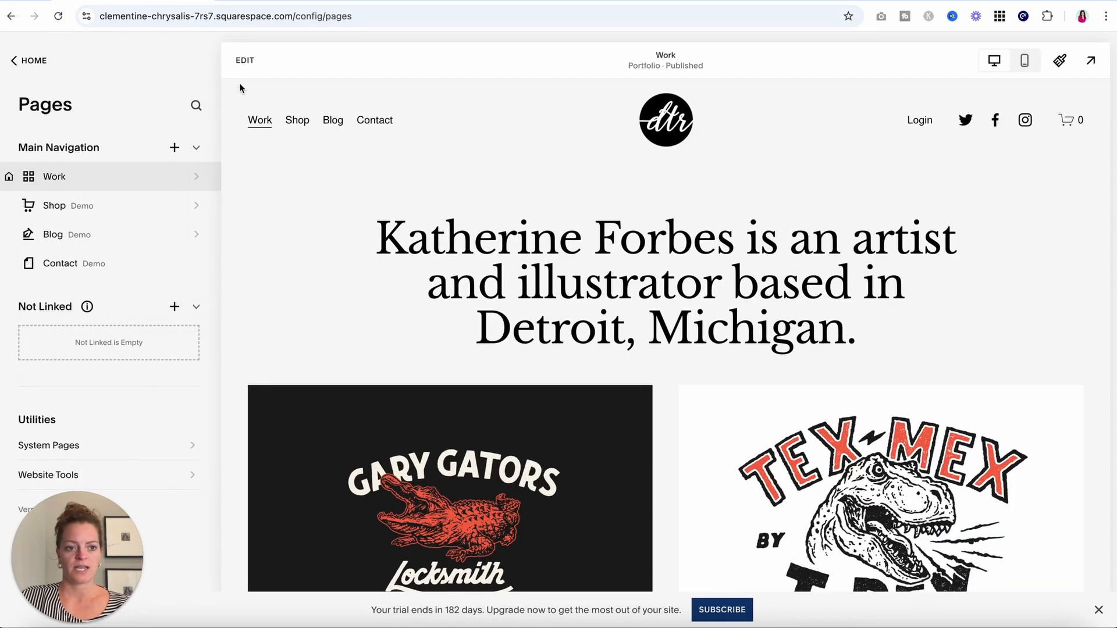
left_click(244, 63)
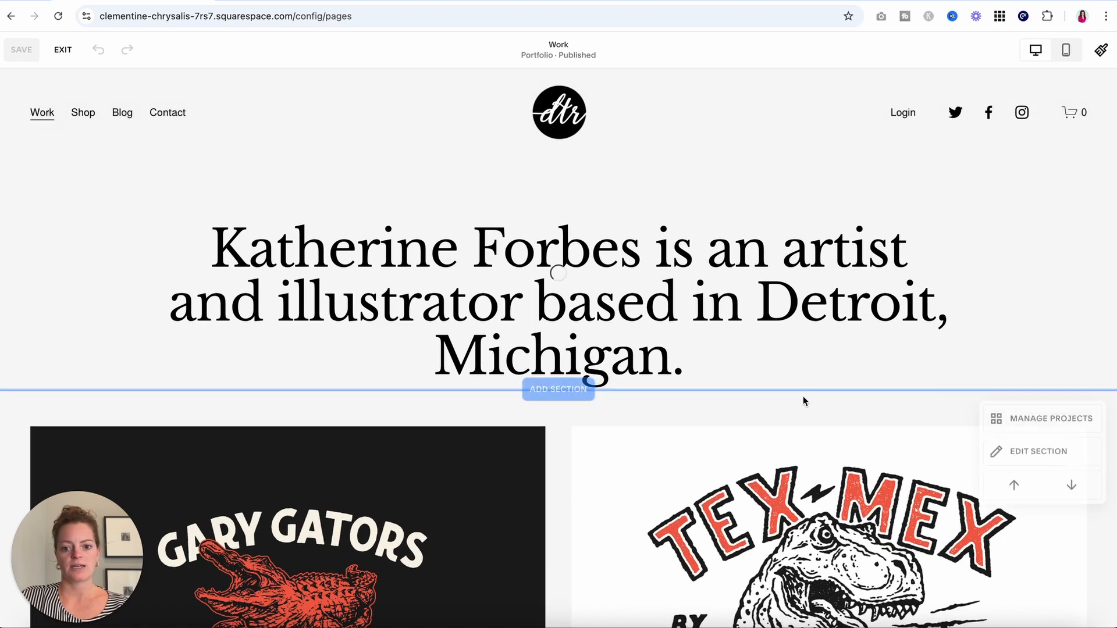
scroll(870, 489, "down", 2)
left_click(1020, 337)
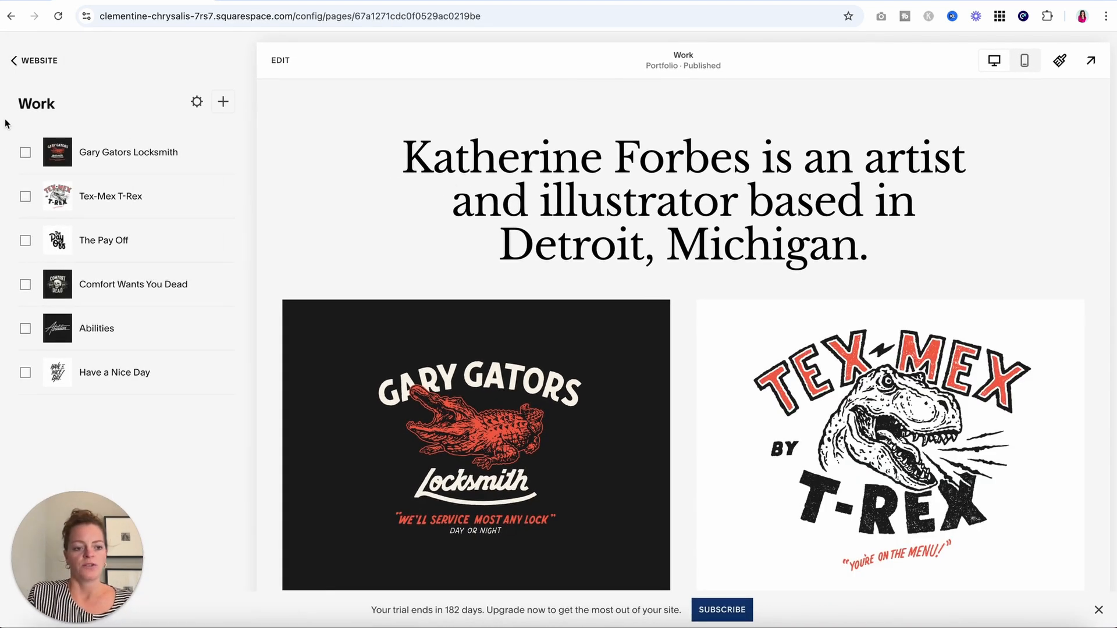
left_click(142, 165)
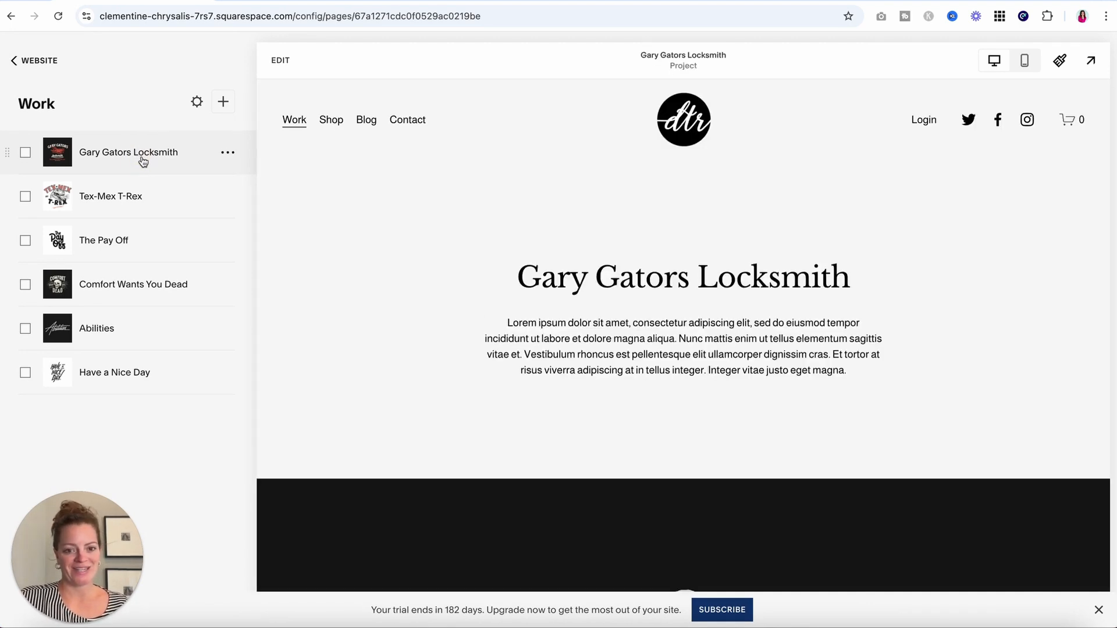
scroll(441, 270, "down", 3)
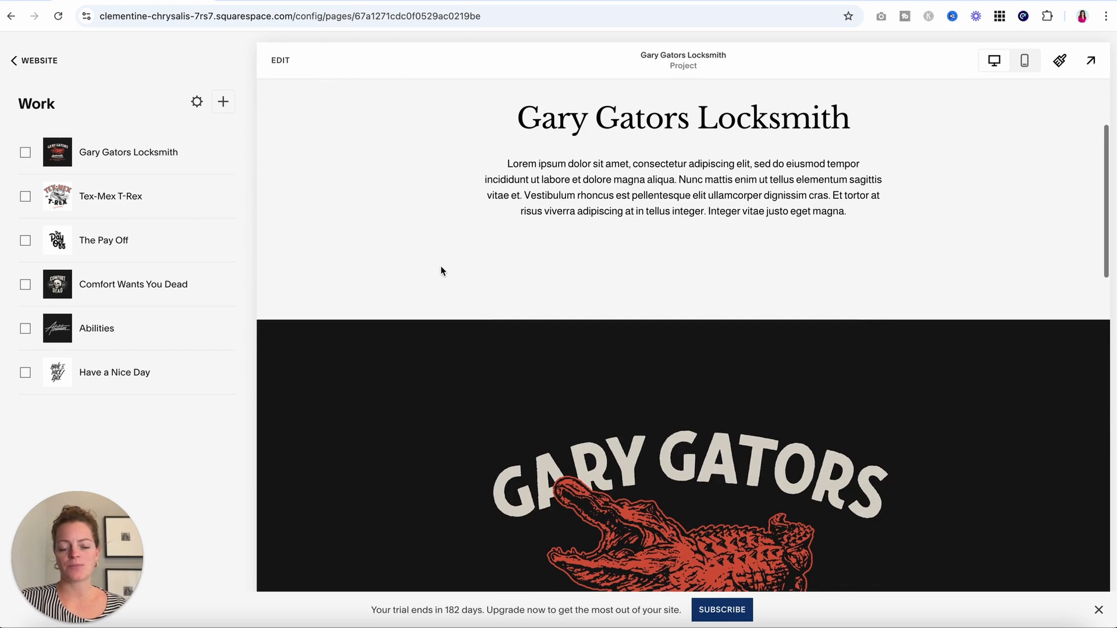
scroll(441, 270, "down", 15)
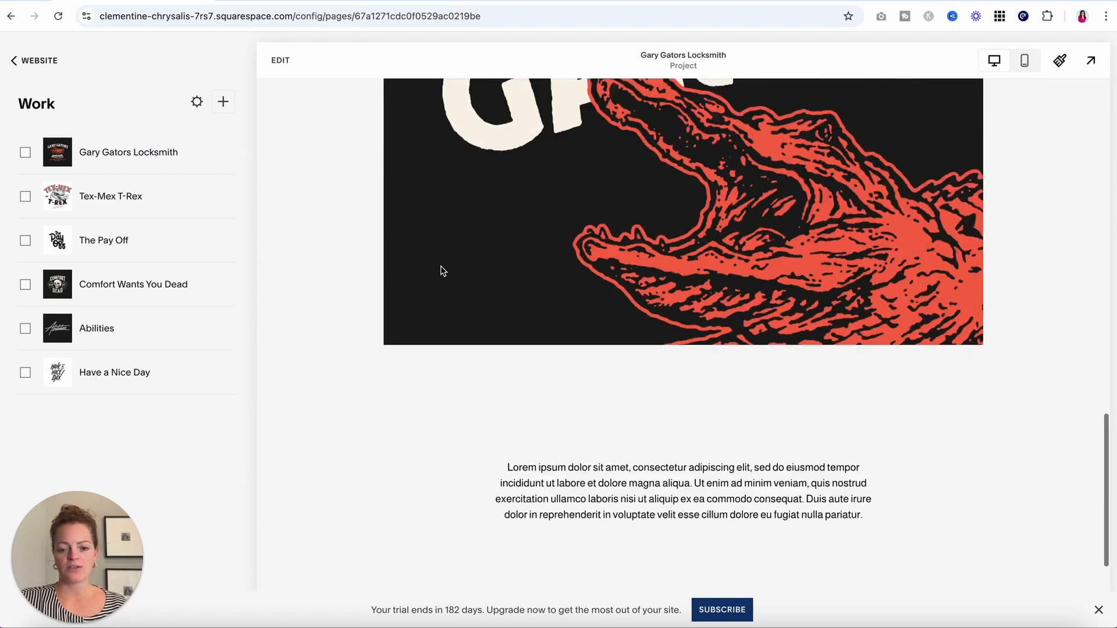
scroll(441, 271, "up", 10)
scroll(441, 270, "up", 10)
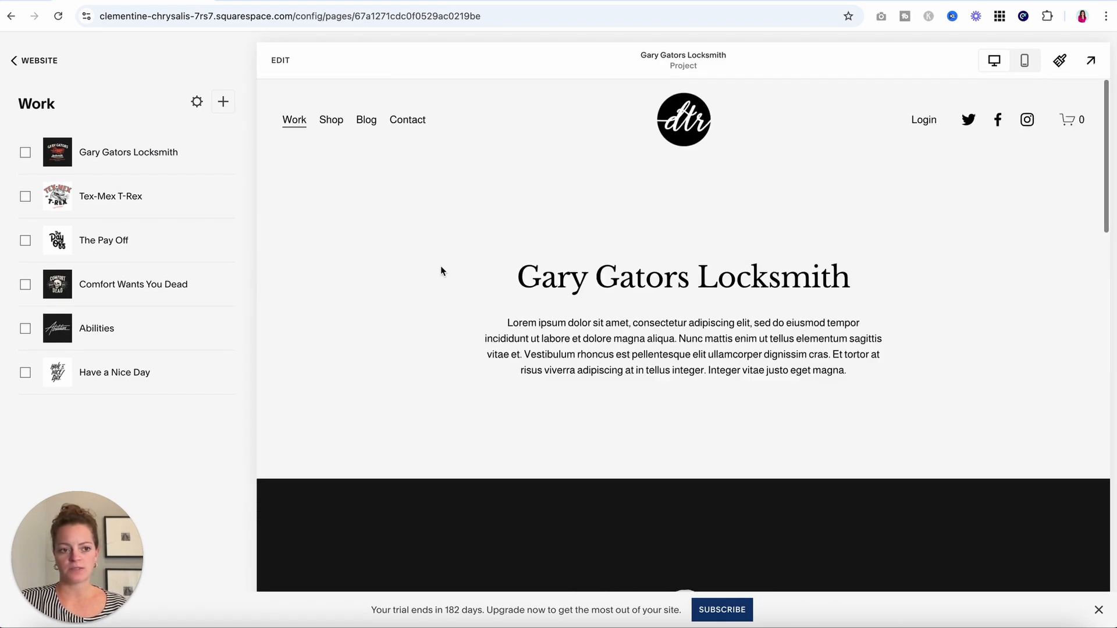
mouse_move(232, 245)
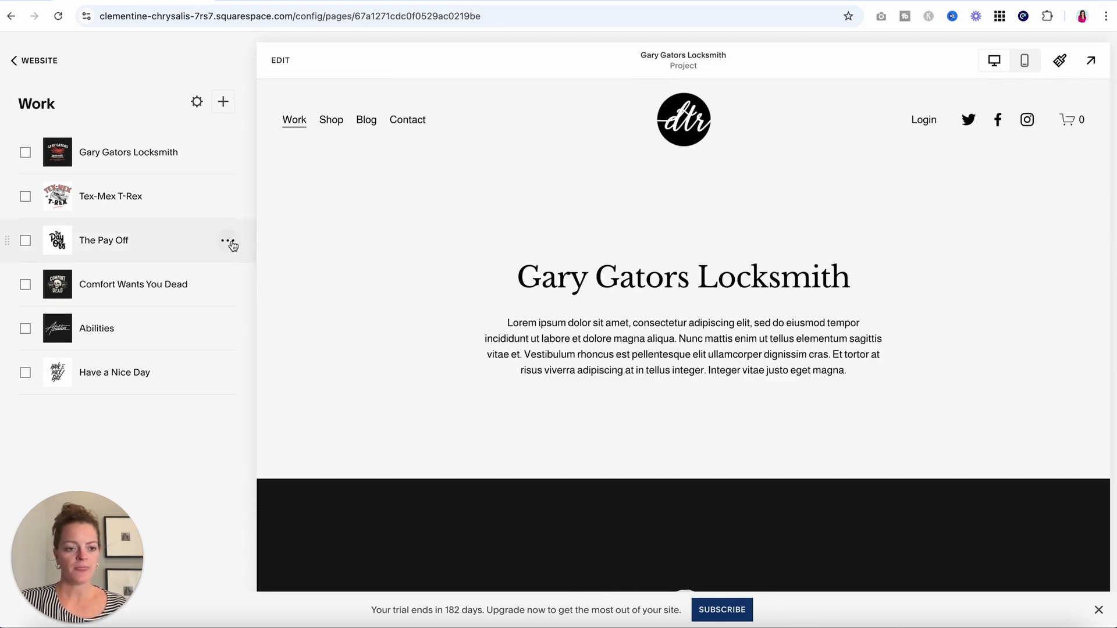
Add a blank project, New Portfolio Item, to the Work portfolio.
left_click(224, 101)
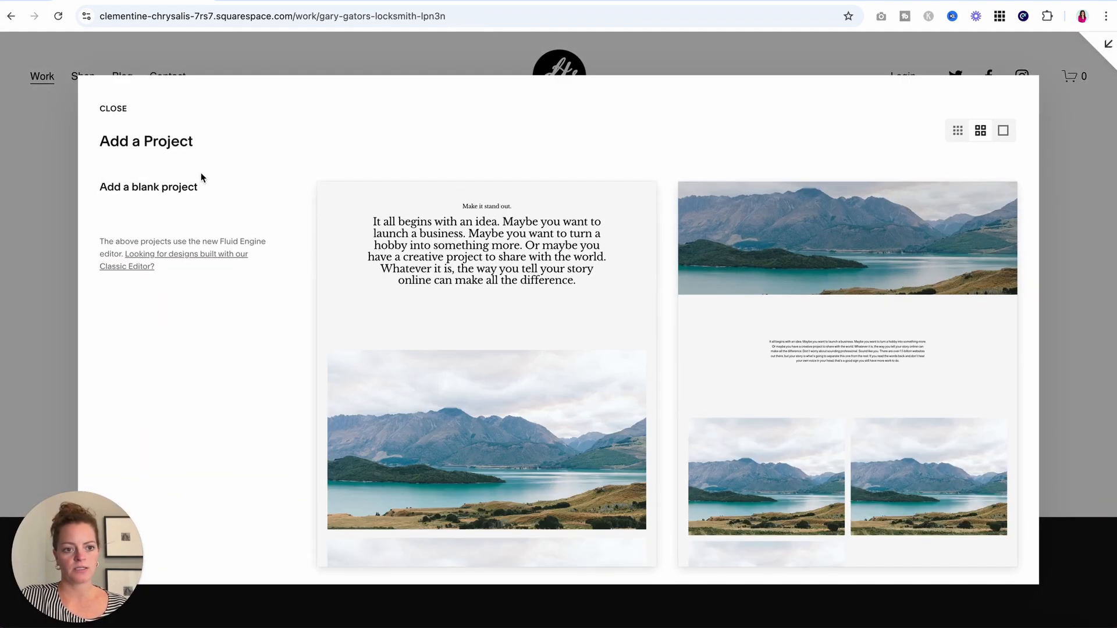
scroll(511, 267, "down", 10)
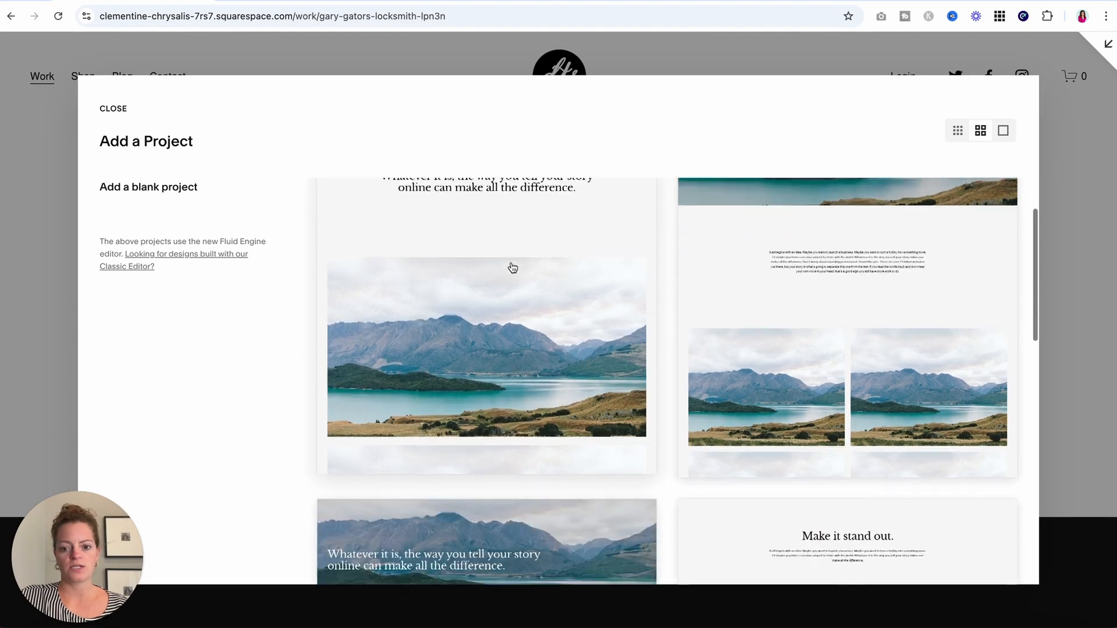
scroll(512, 268, "down", 5)
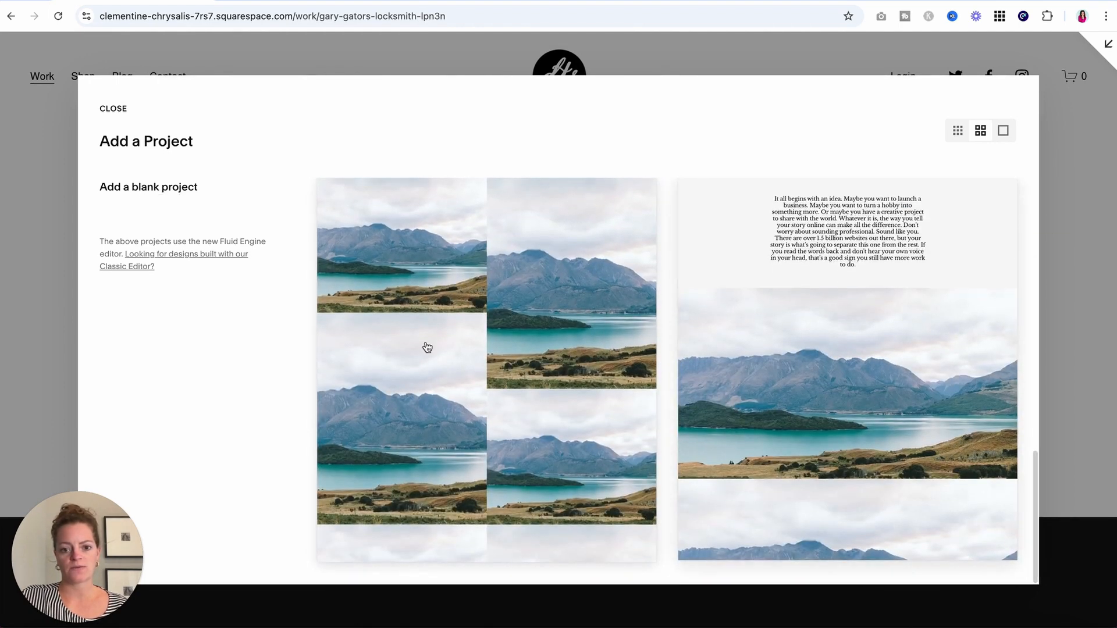
scroll(423, 347, "up", 5)
scroll(423, 348, "up", 10)
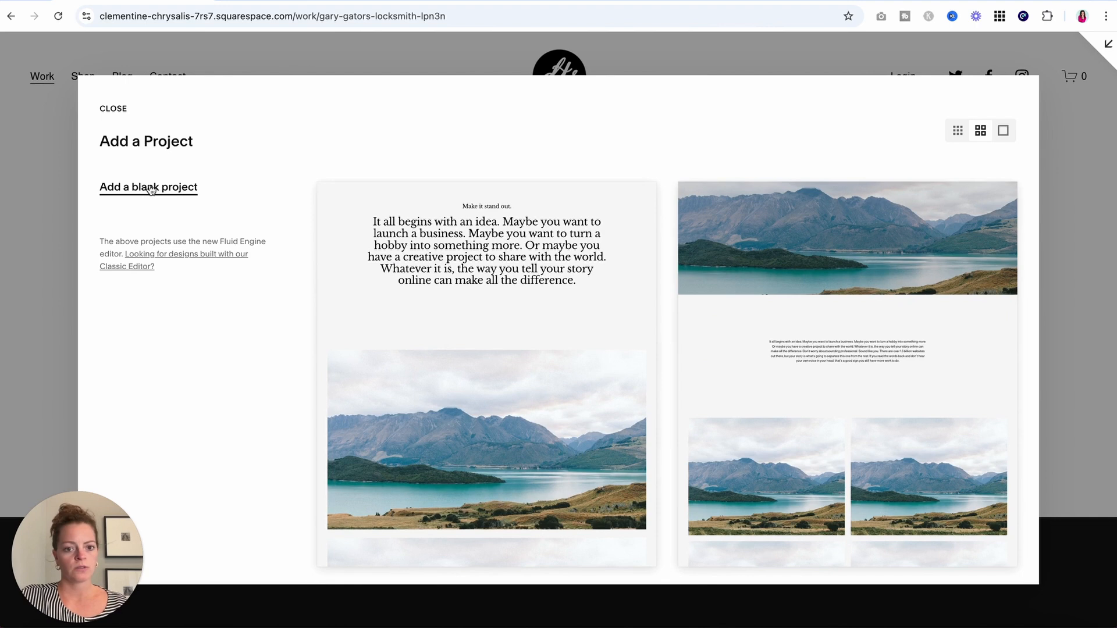
left_click(151, 190)
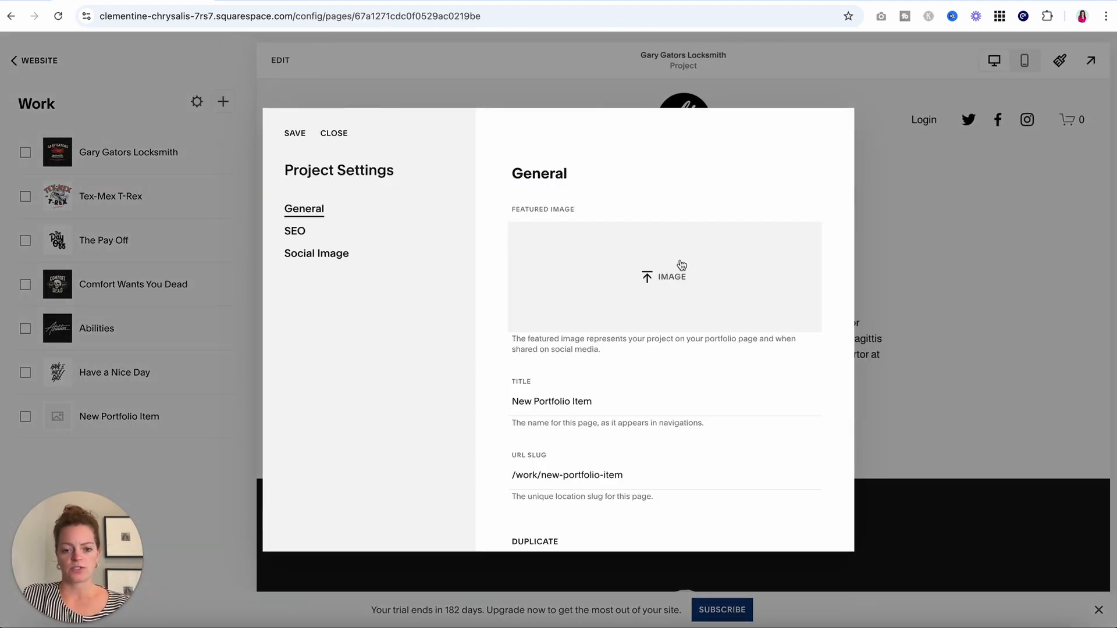
Open Finder and browse Documents, Downloads, Desktop and Photos for a suitable image.
left_click(47, 627)
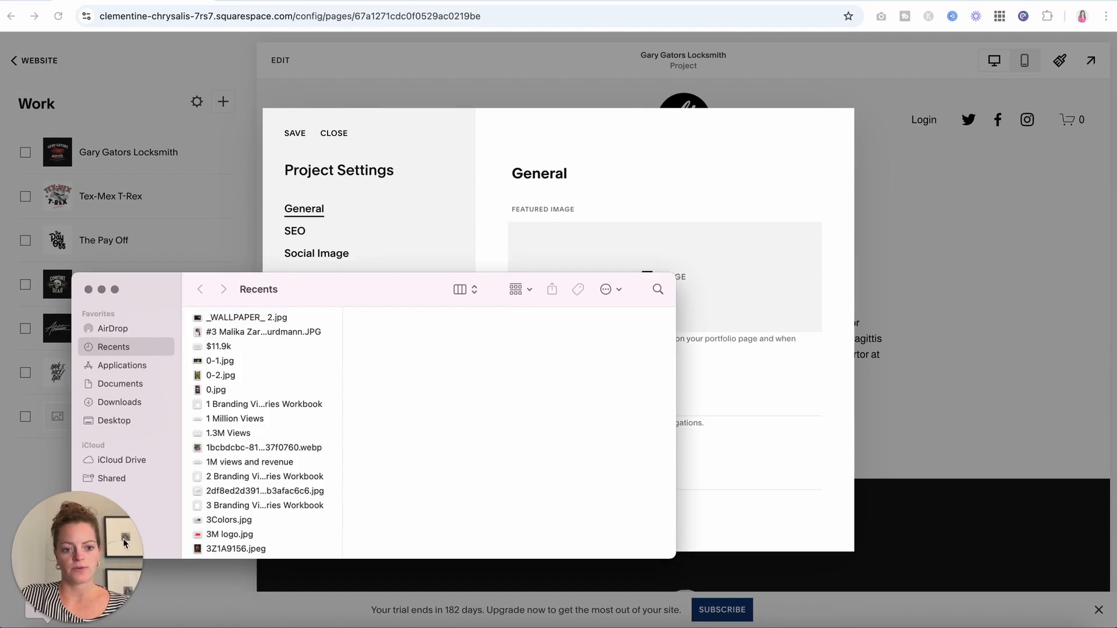
left_click(120, 384)
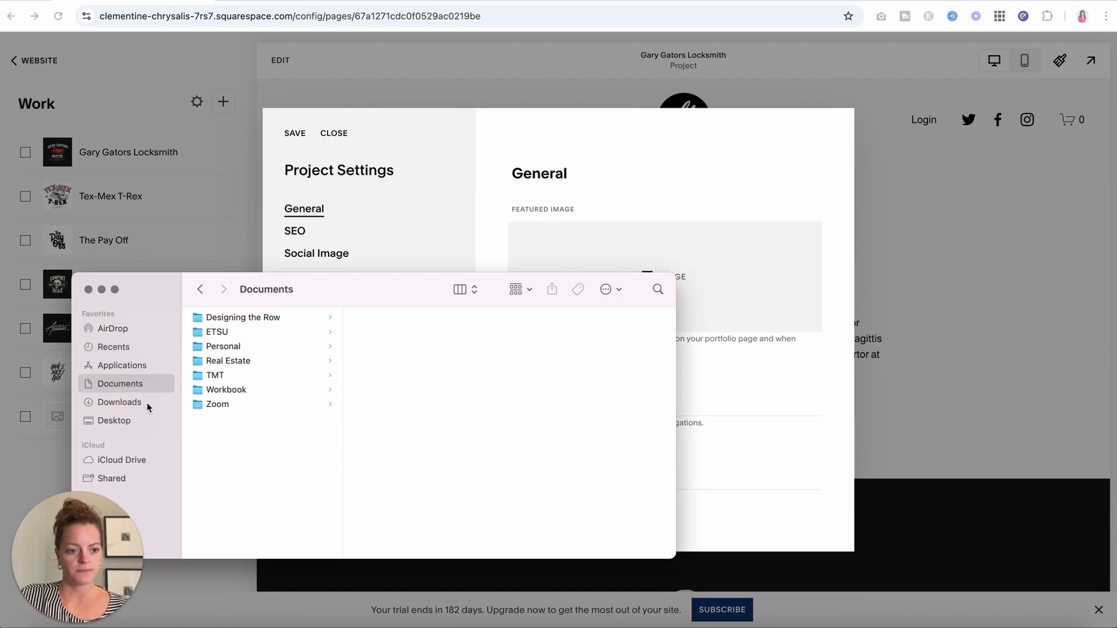
left_click(120, 402)
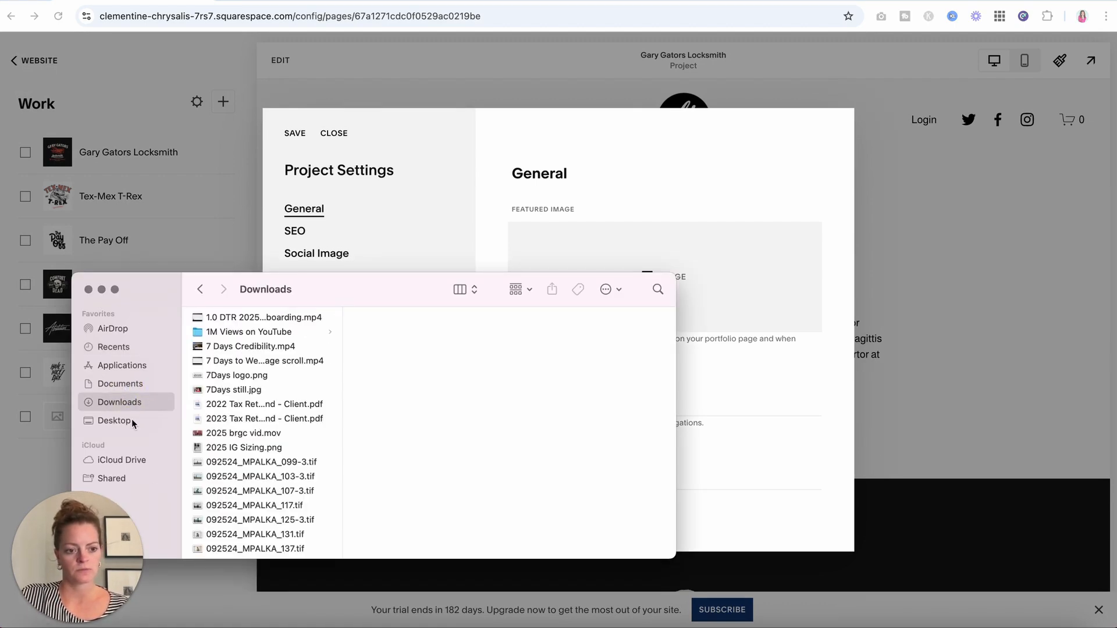
left_click(133, 421)
left_click(235, 521)
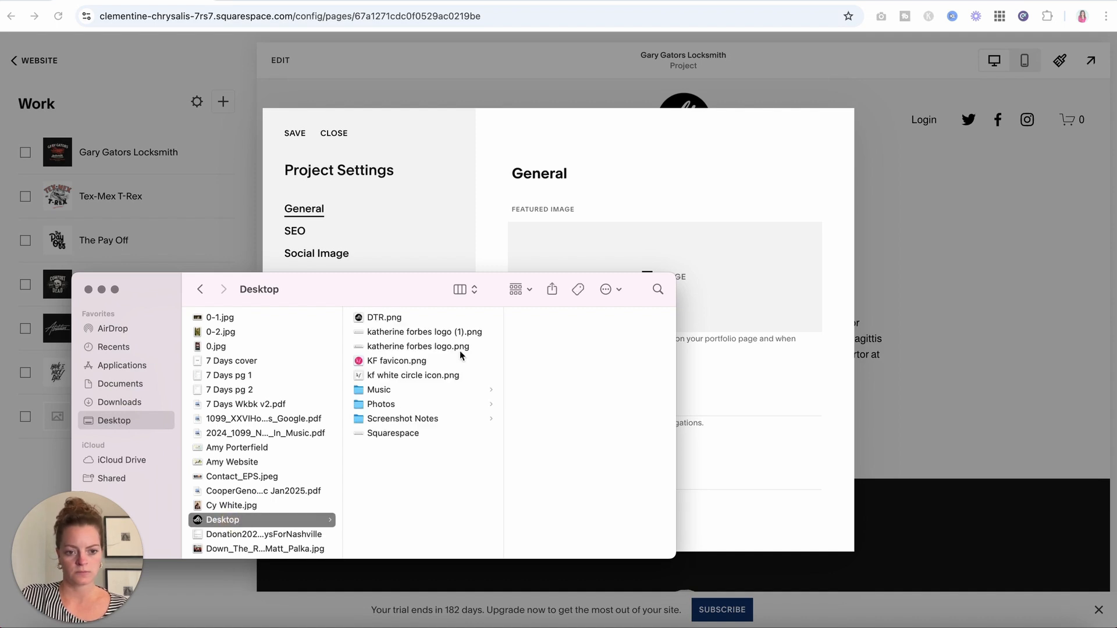
left_click(407, 402)
key("Right")
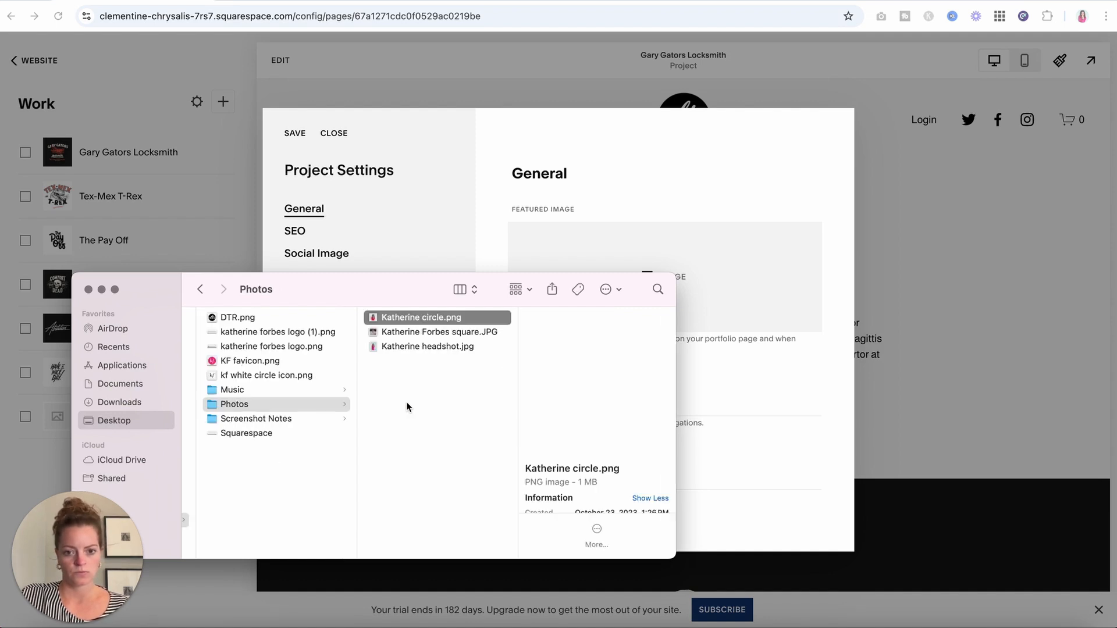
key("Down")
key("Down")
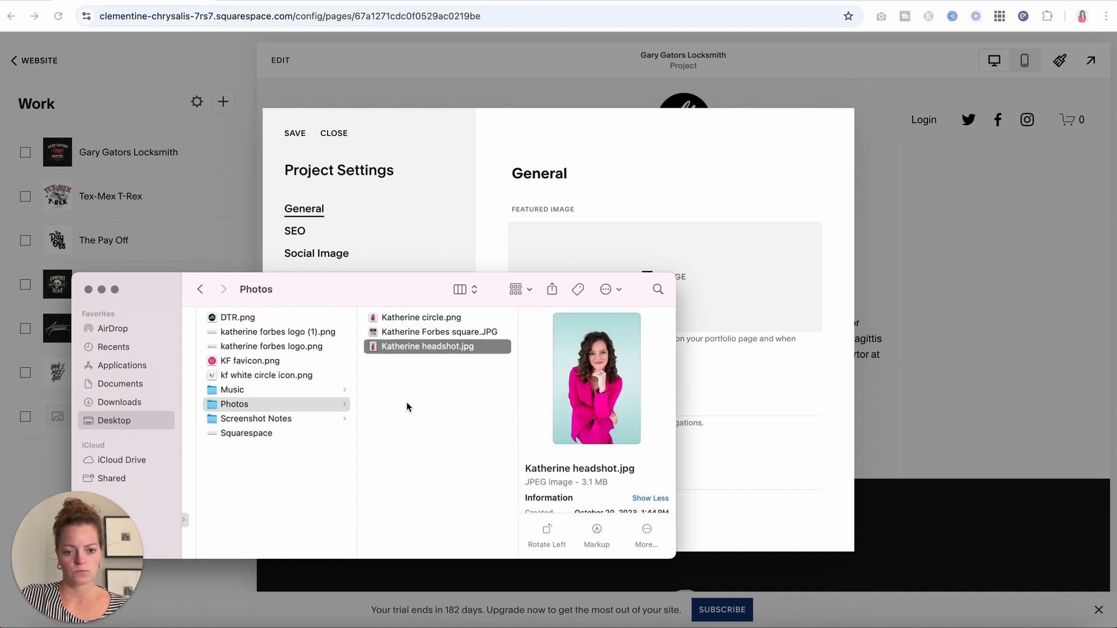
Upload 23_LRP_DTR_Part2-32.jpg from Documents > Designing the Row > Branding as the featured image.
left_click(134, 385)
left_click(267, 318)
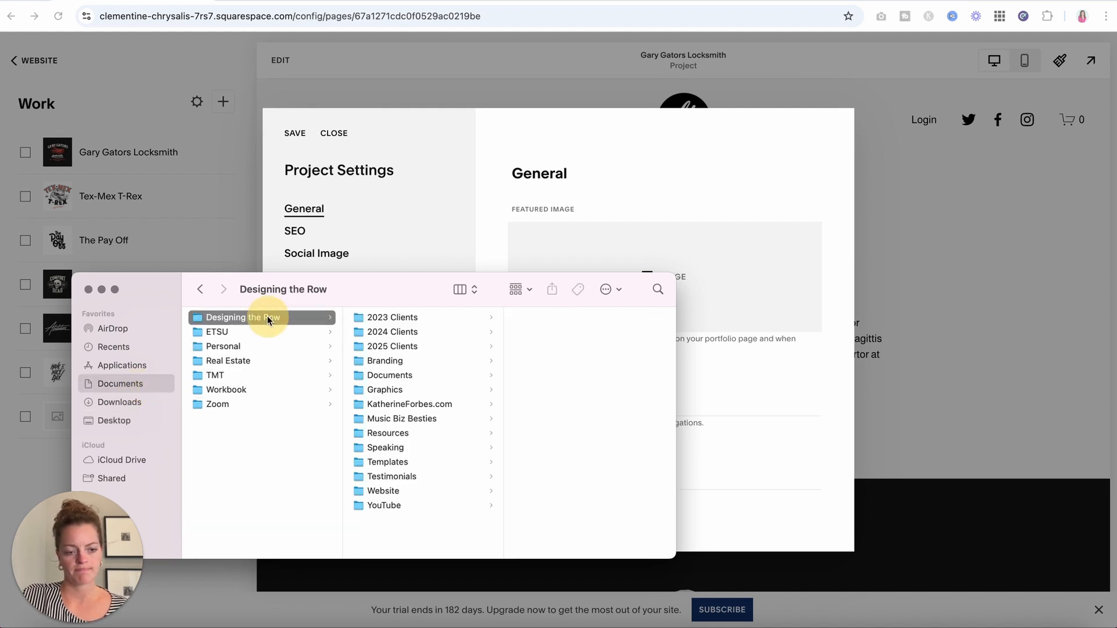
left_click(406, 360)
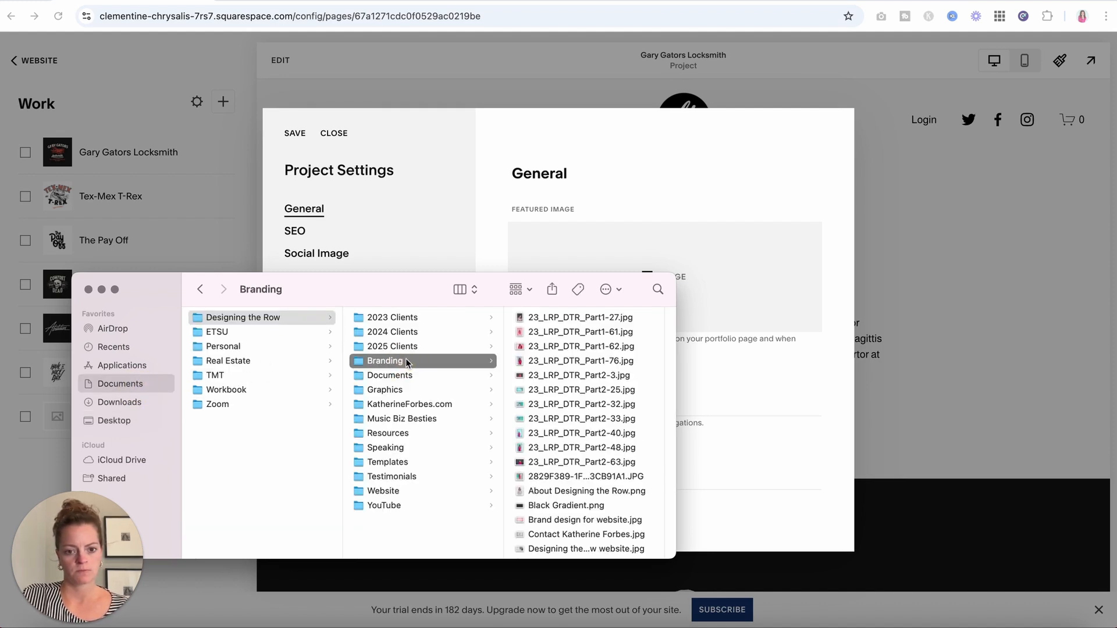
left_click(550, 404)
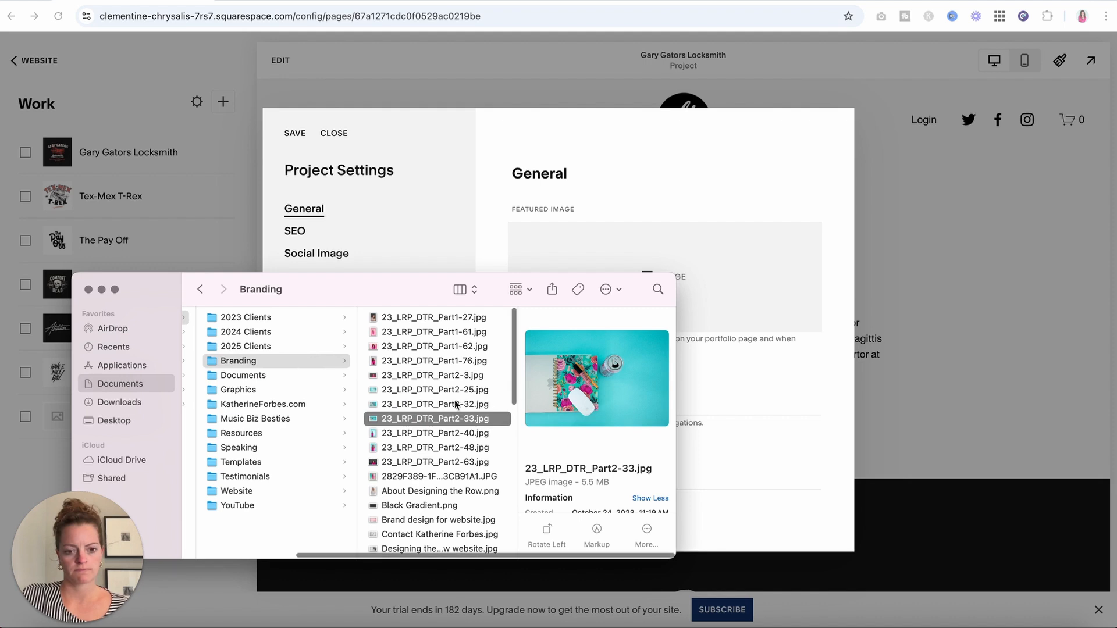
key("Up")
key("Down")
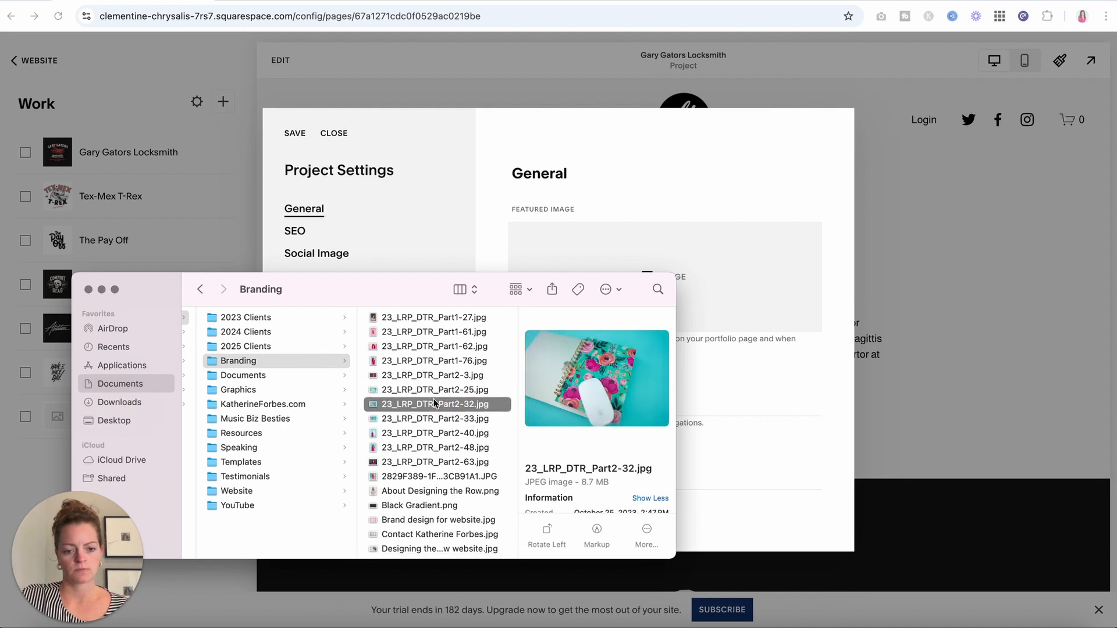
left_click_drag(431, 409, 768, 261)
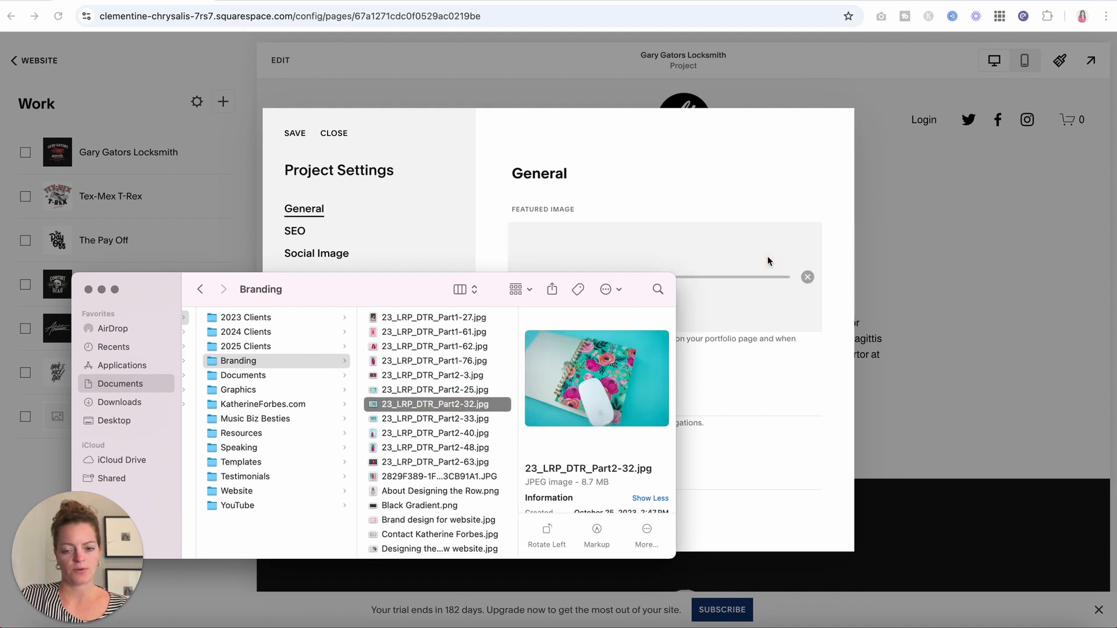
left_click_drag(406, 294, 931, 291)
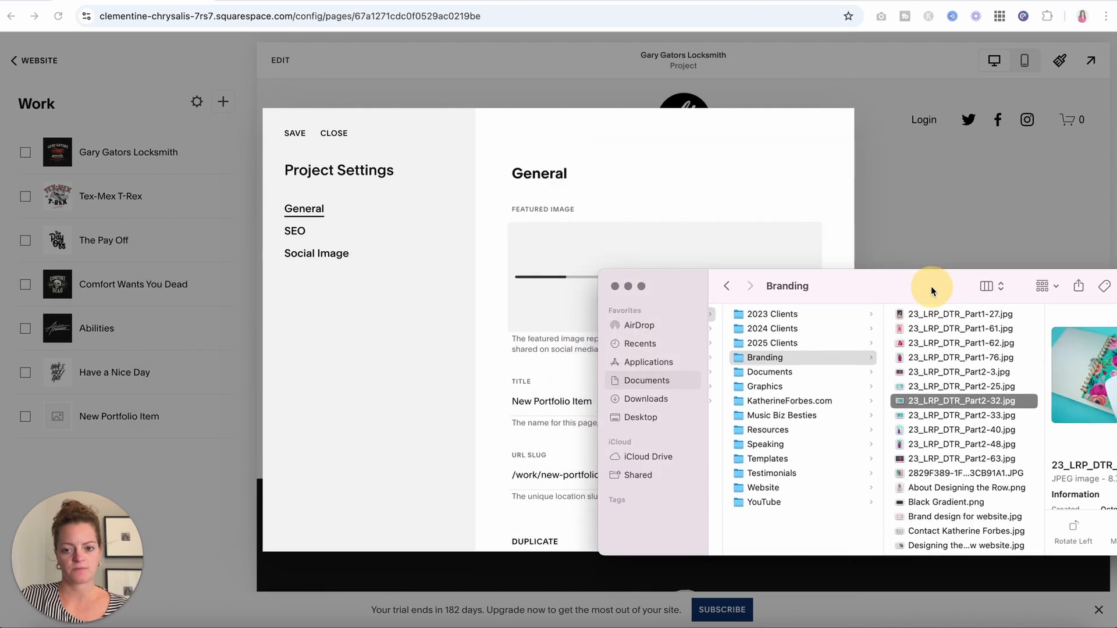
Retitle the project 'Designing the Row Brand Photograpy' and check its matching URL slug.
left_click(691, 165)
scroll(601, 382, "down", 2)
left_click_drag(606, 343, 497, 344)
type("Photographer")
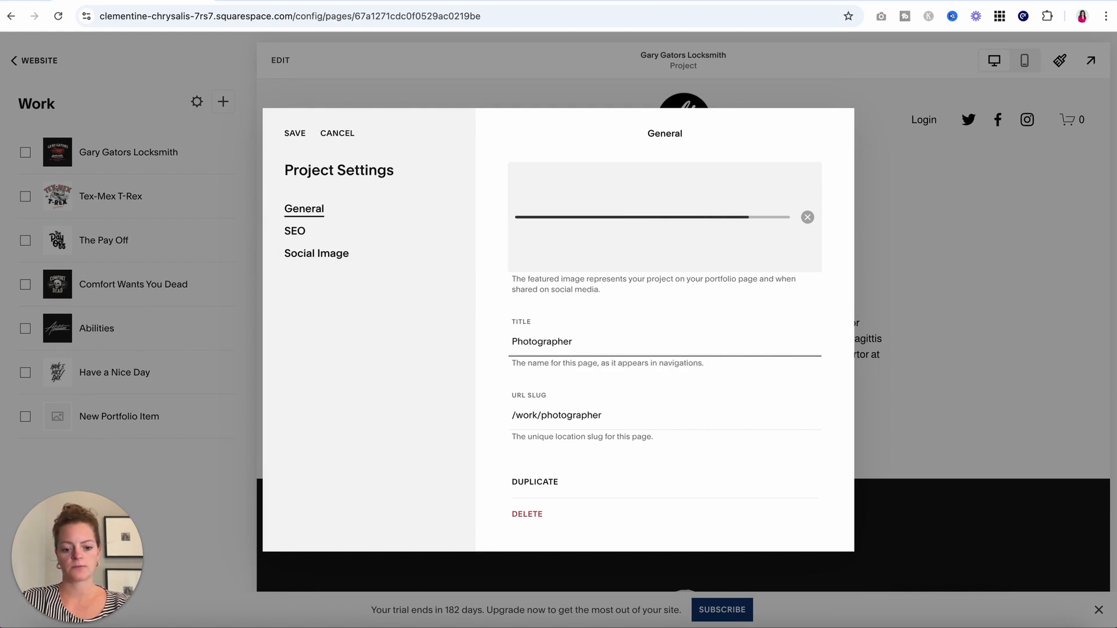
type("Brand")
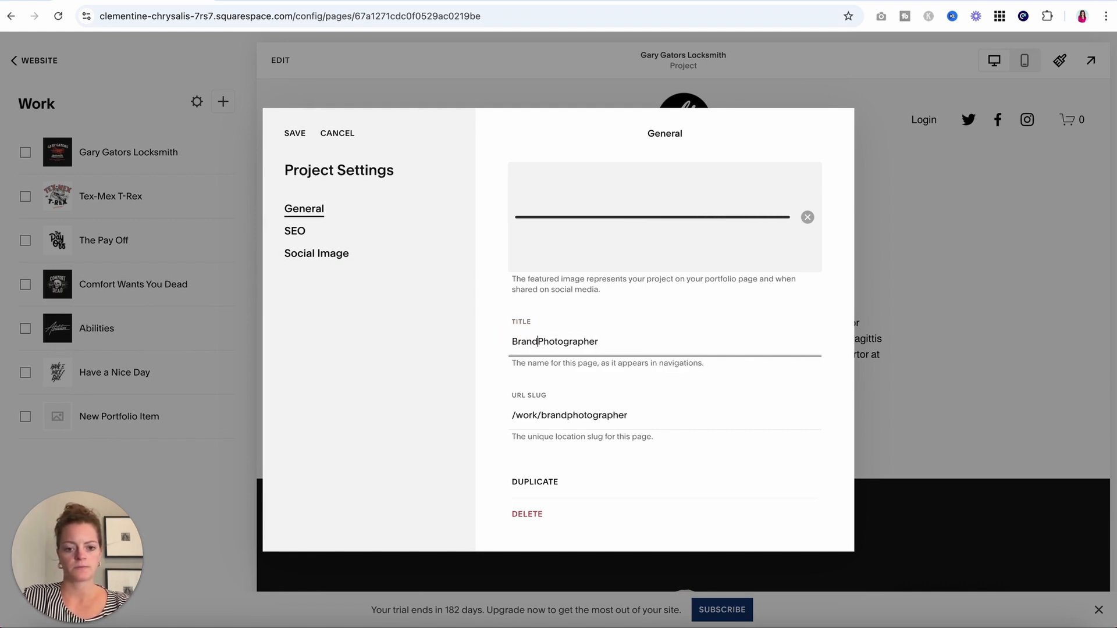
left_click(514, 339)
type("Designing the ")
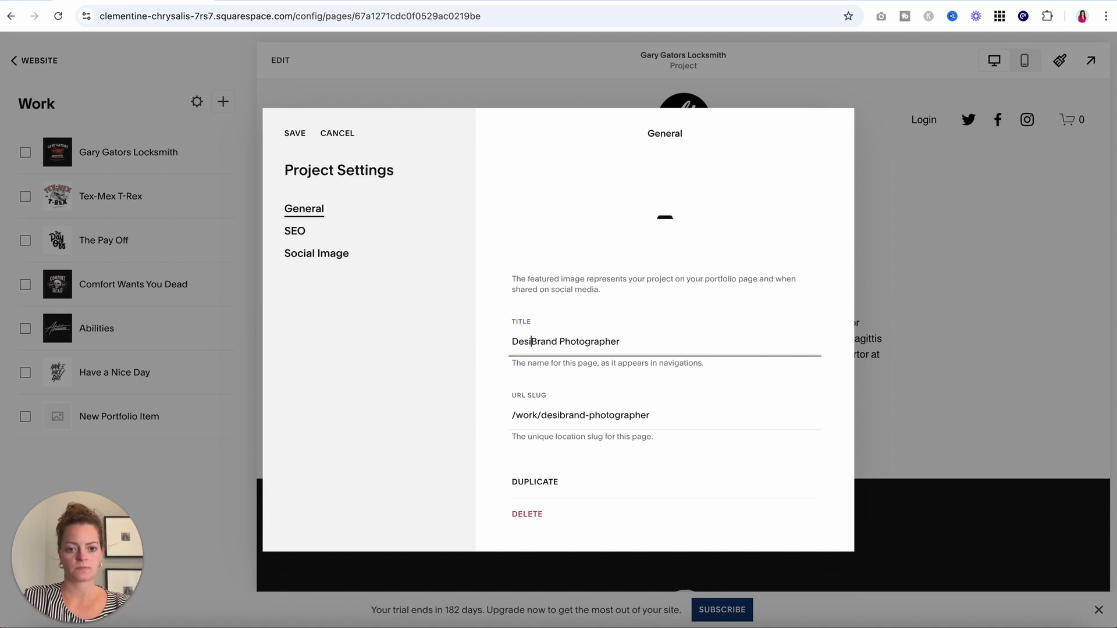
type("Row")
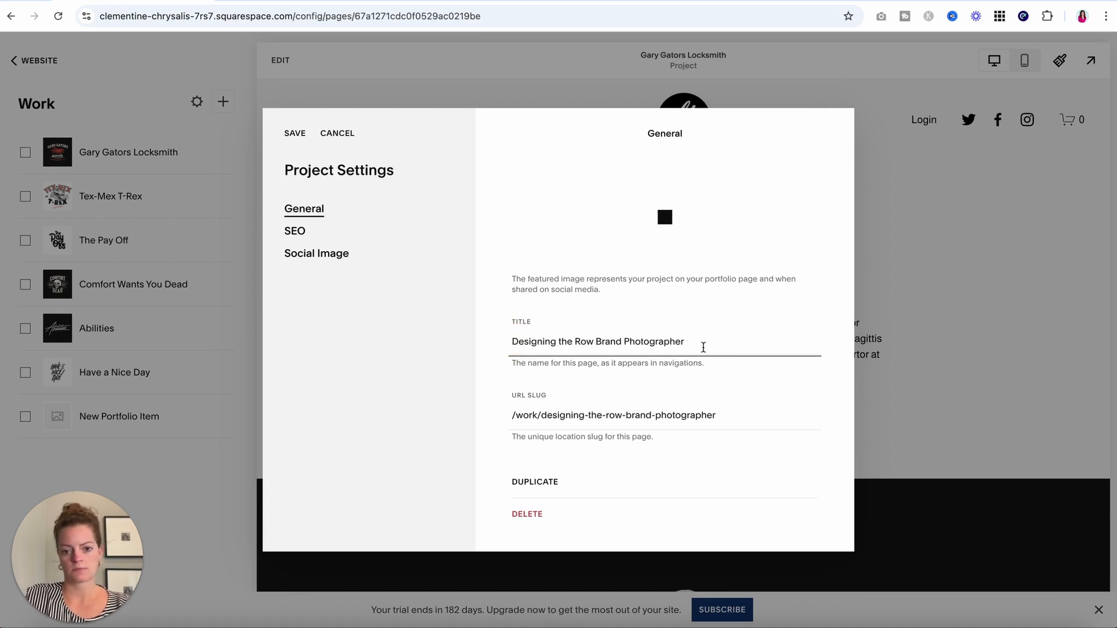
left_click(682, 342)
key("BackSpace")
key("BackSpace")
key("BackSpace")
type("y")
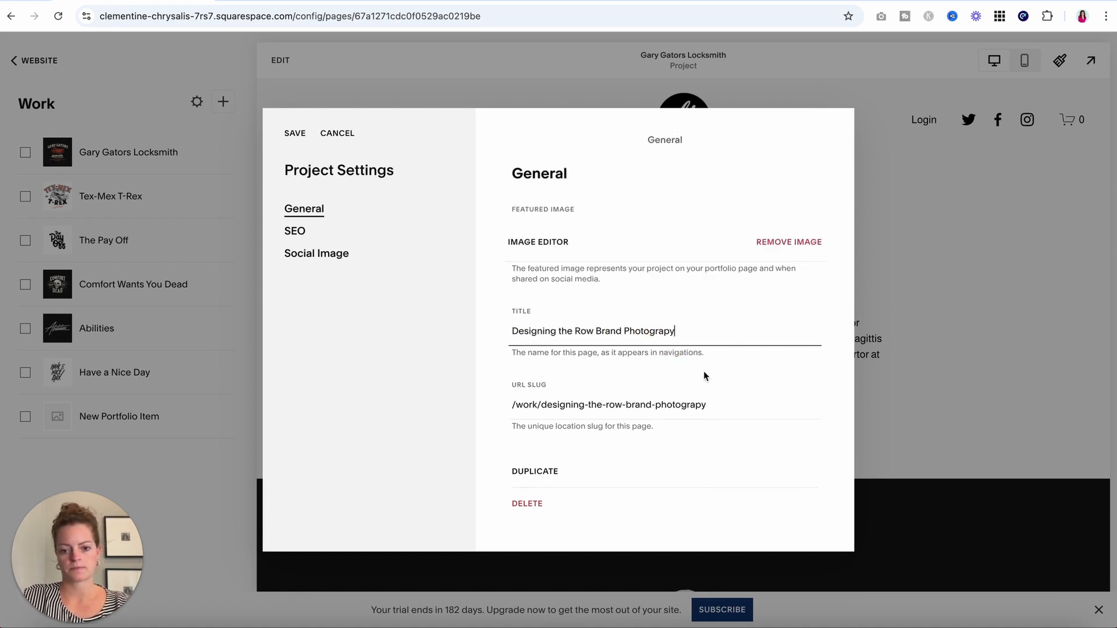
scroll(728, 393, "down", 2)
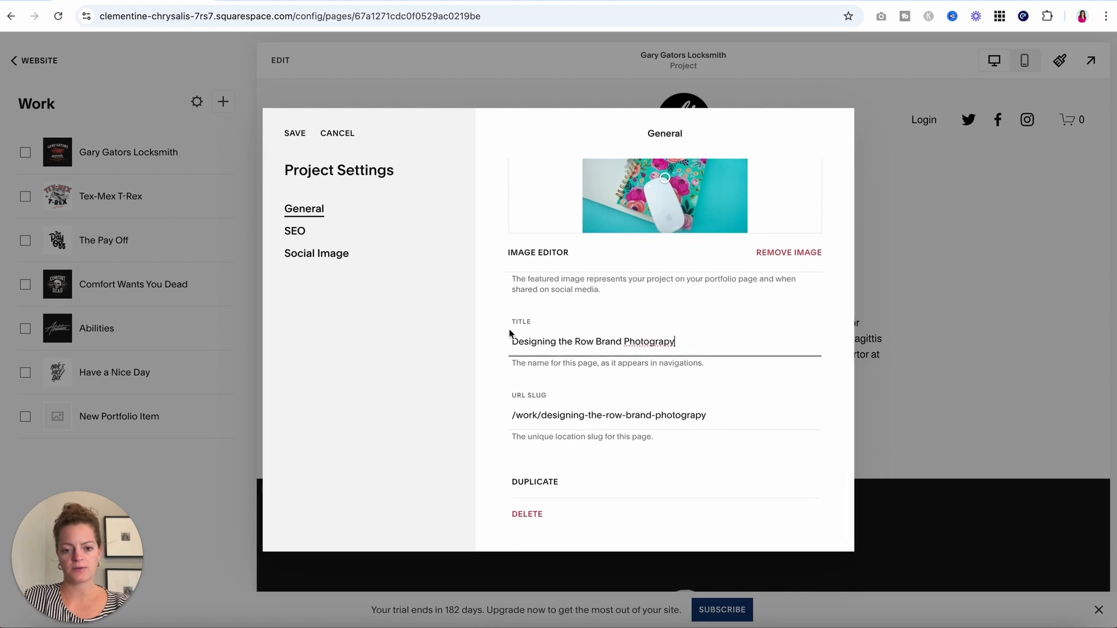
left_click(559, 416)
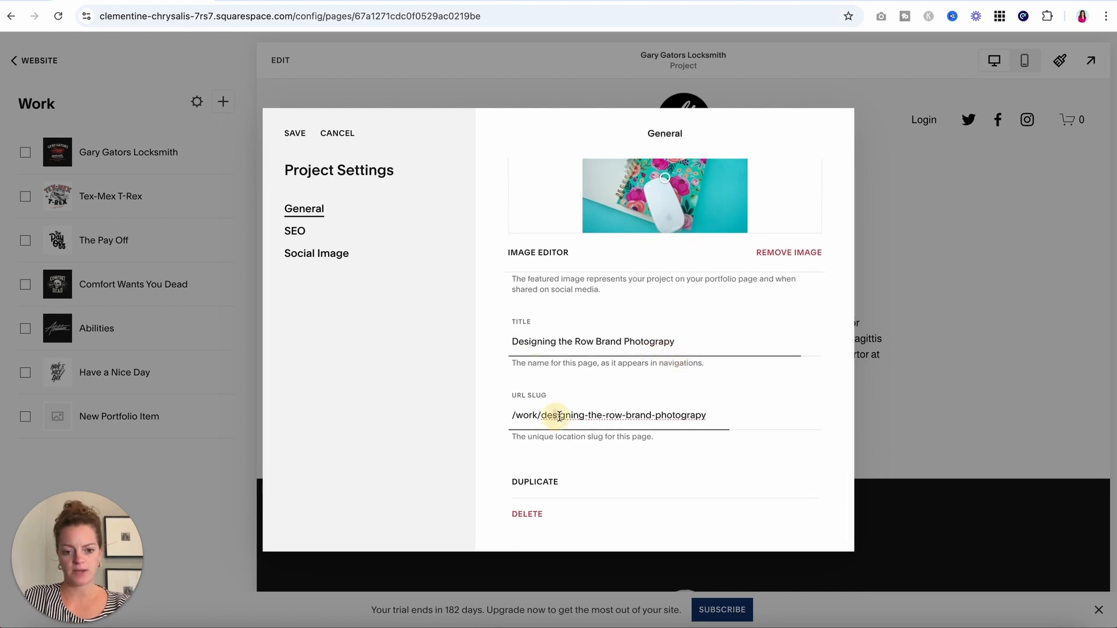
left_click_drag(559, 416, 696, 416)
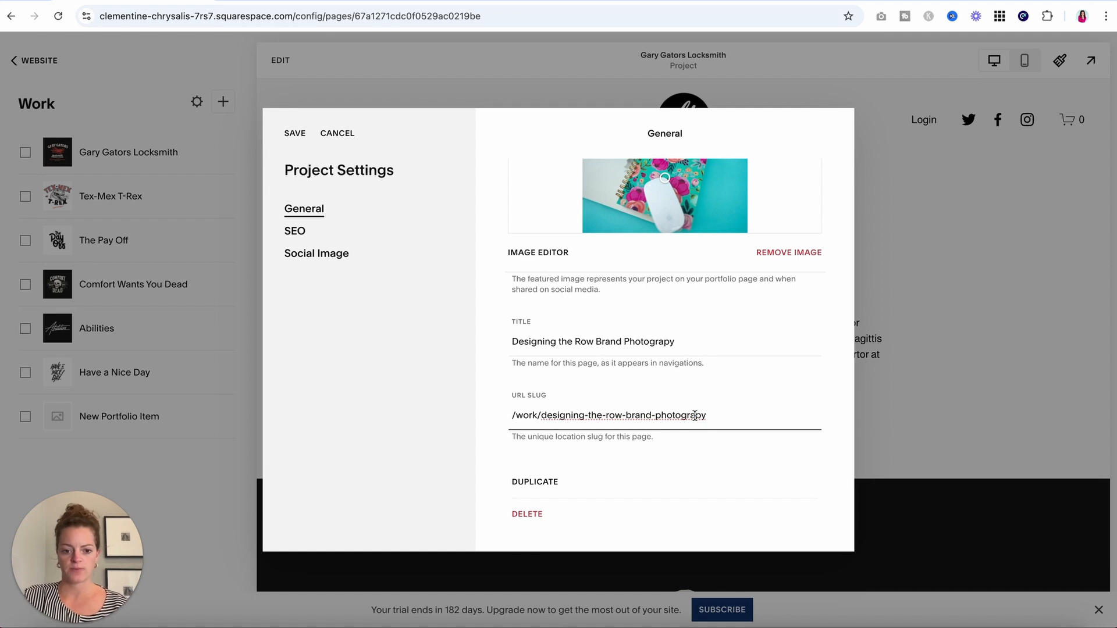
Look over the SEO and social image settings, then save the project as Designing the Row Brand Photography.
left_click(320, 236)
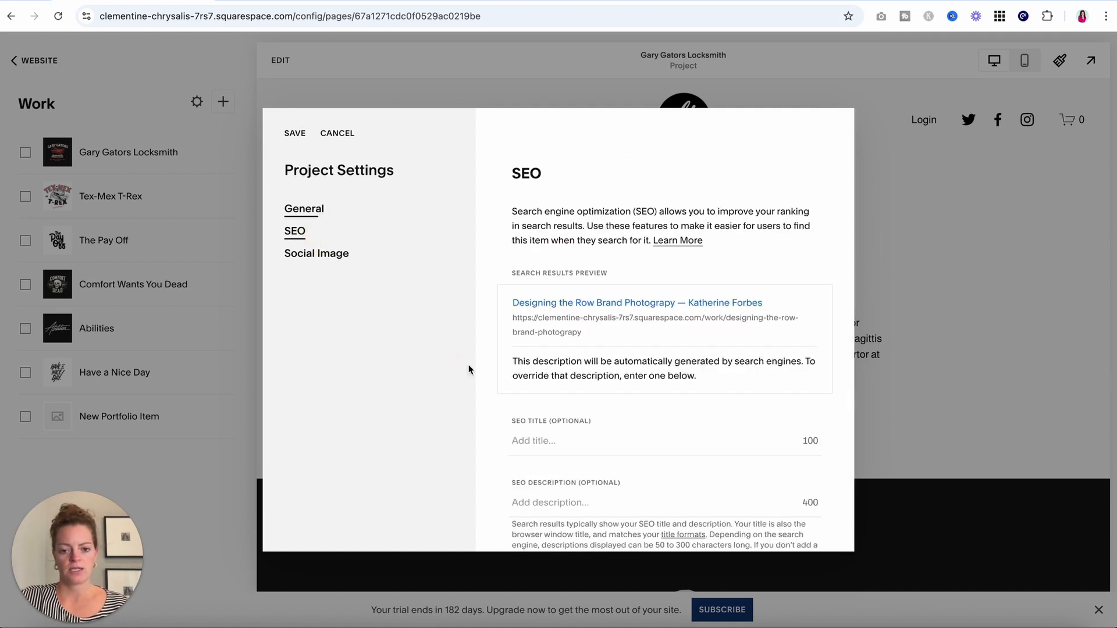
scroll(596, 417, "down", 1)
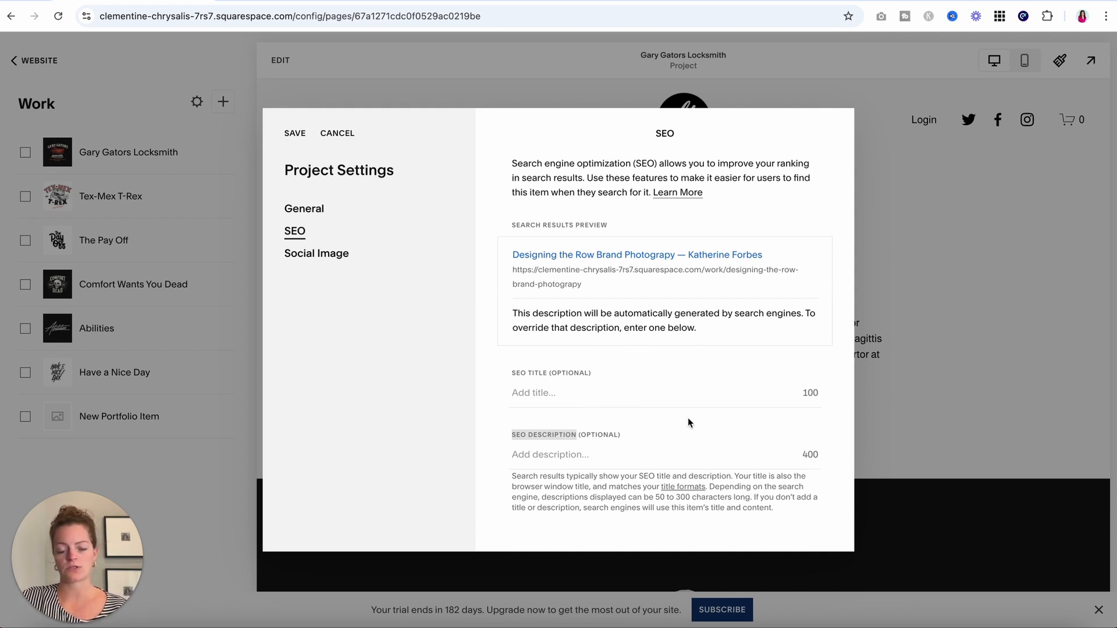
left_click(543, 457)
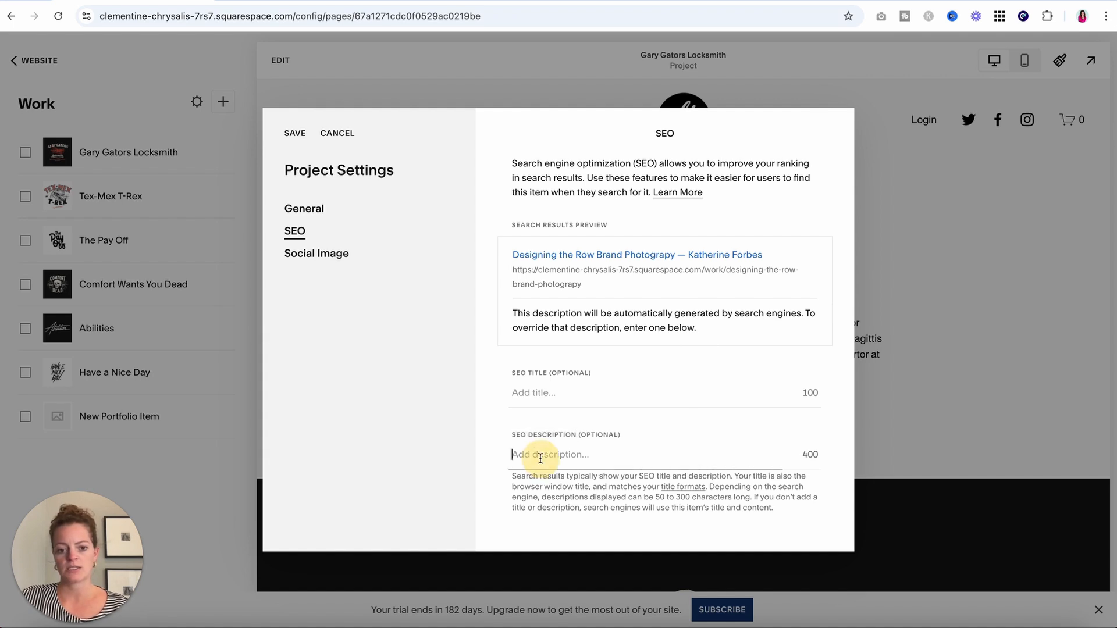
left_click(315, 251)
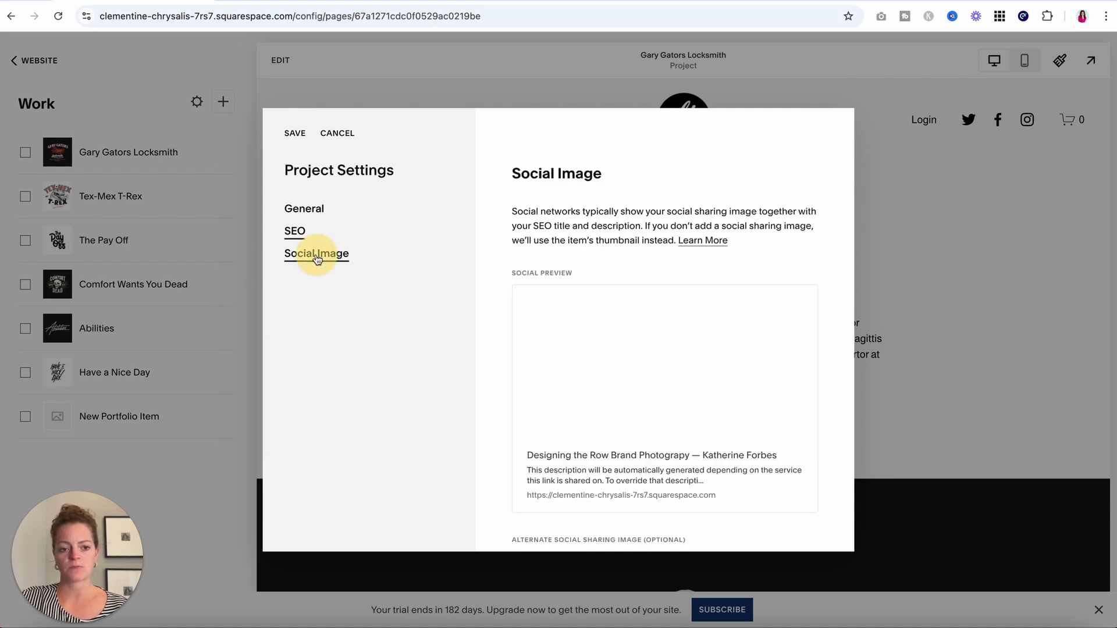
scroll(494, 343, "down", 2)
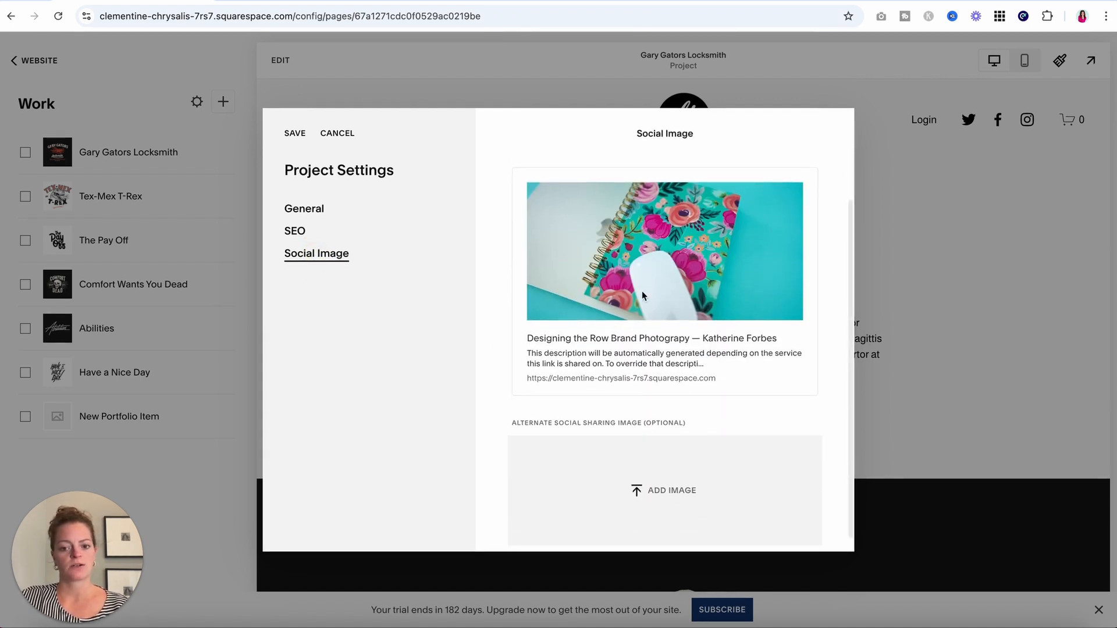
scroll(642, 295, "up", 1)
scroll(641, 291, "down", 1)
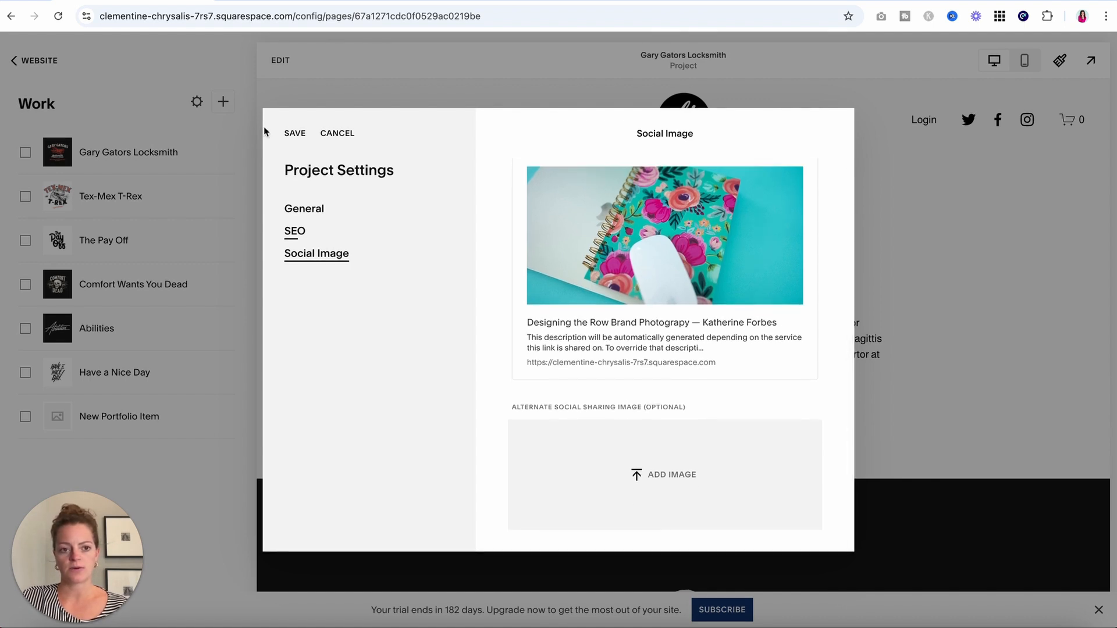
left_click(295, 133)
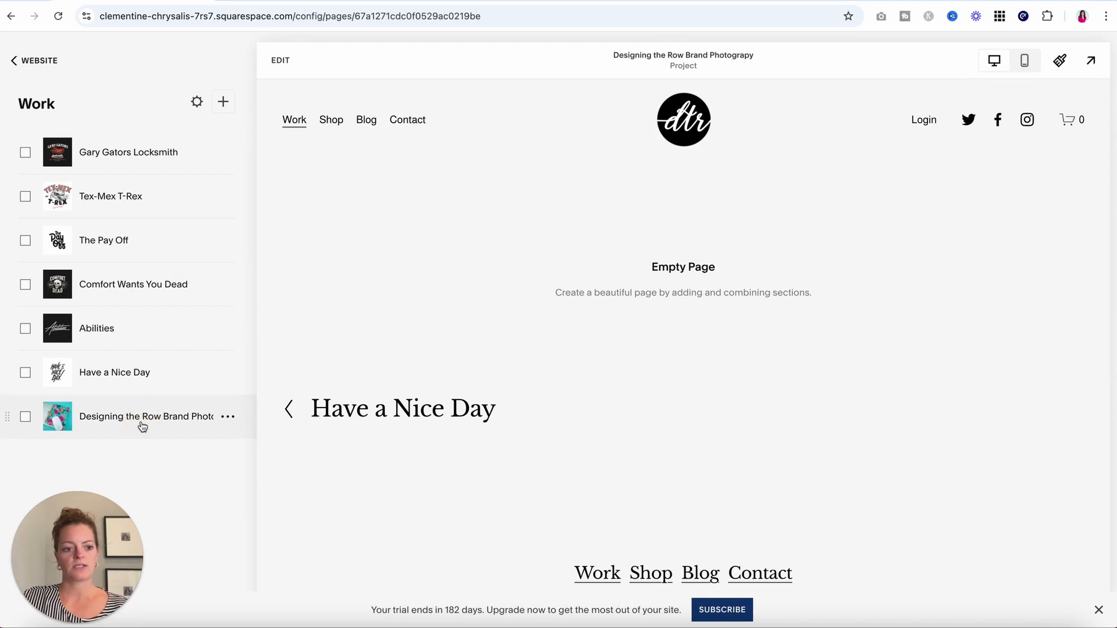
Add a blank section with a text block for the project page title.
left_click(281, 61)
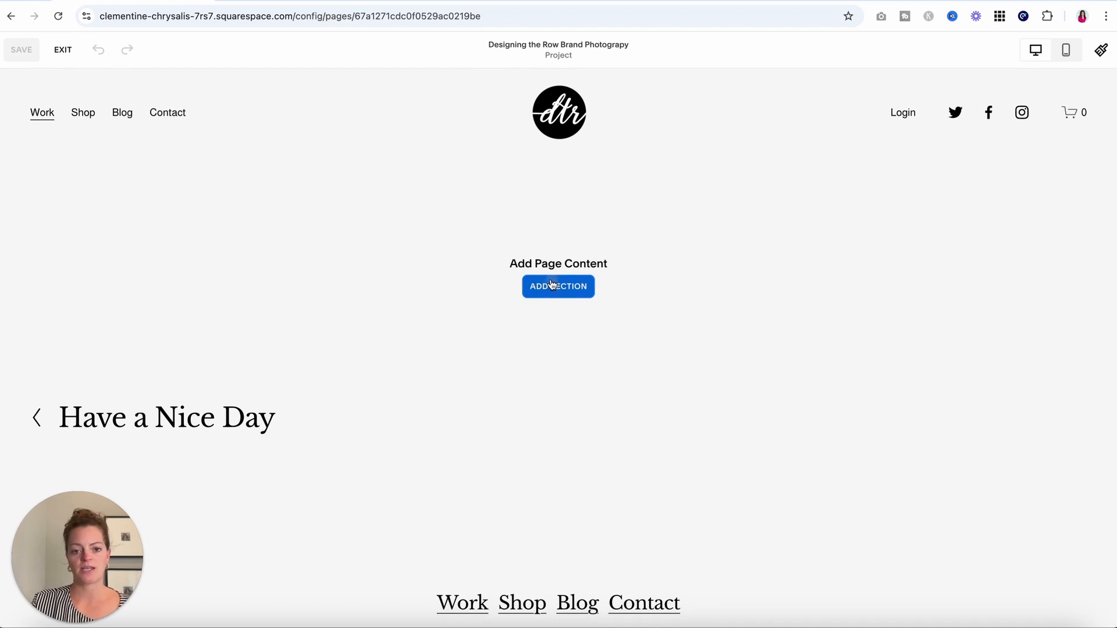
left_click(553, 285)
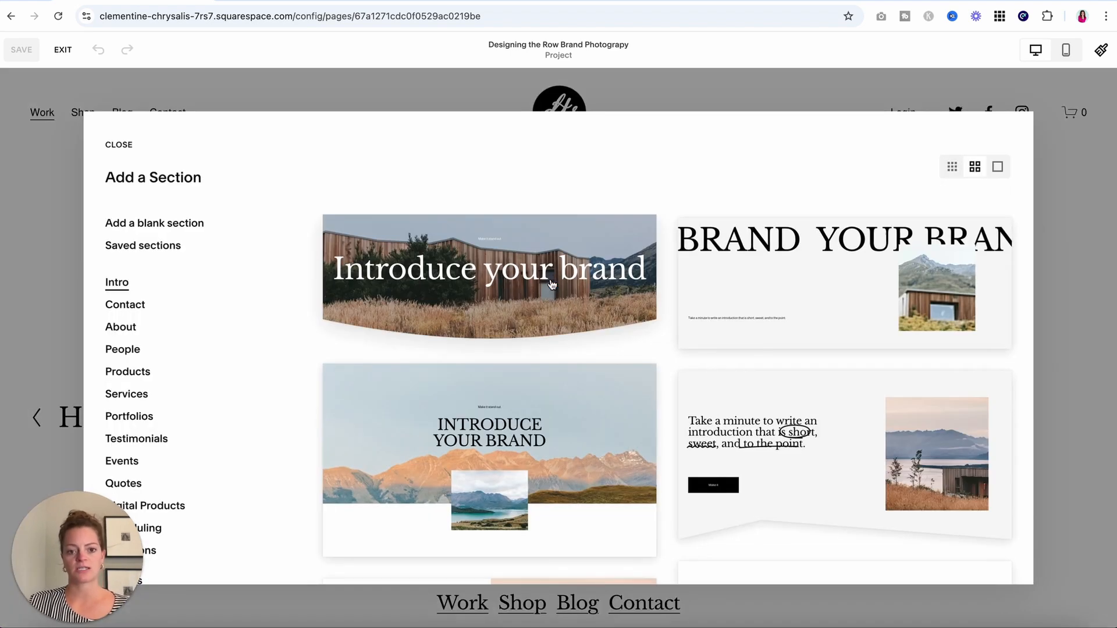
left_click(158, 225)
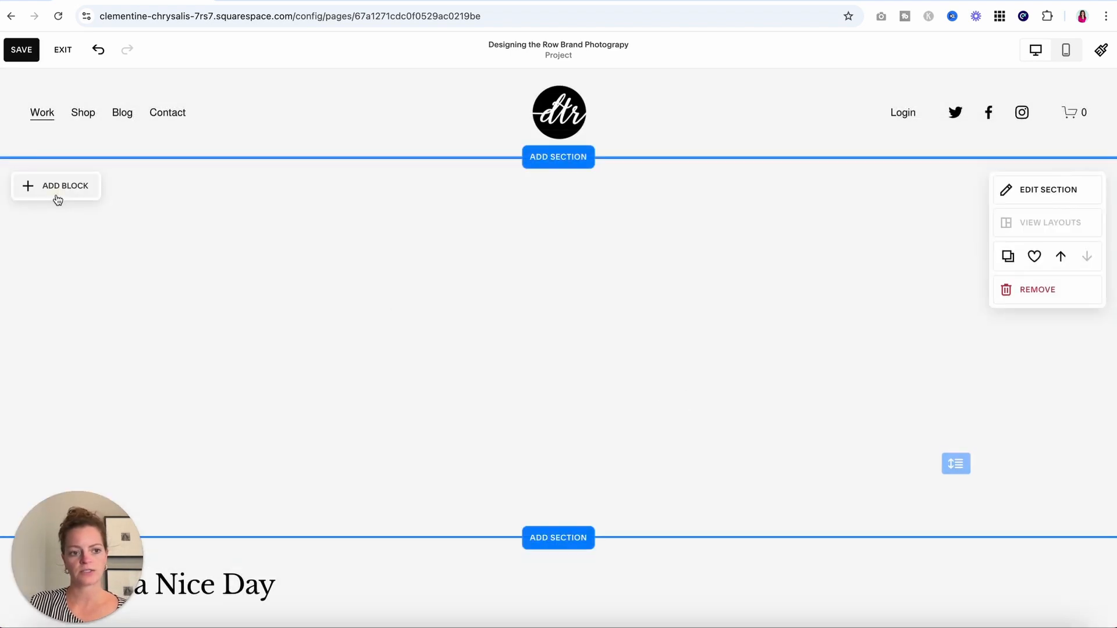
left_click(58, 200)
left_click(88, 267)
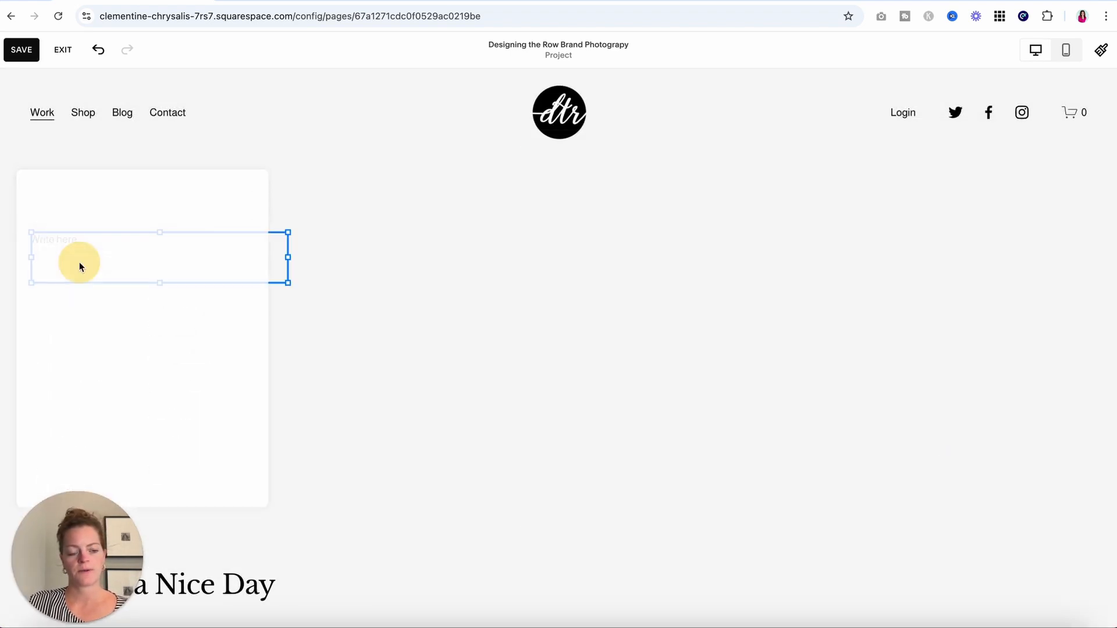
left_click(136, 256)
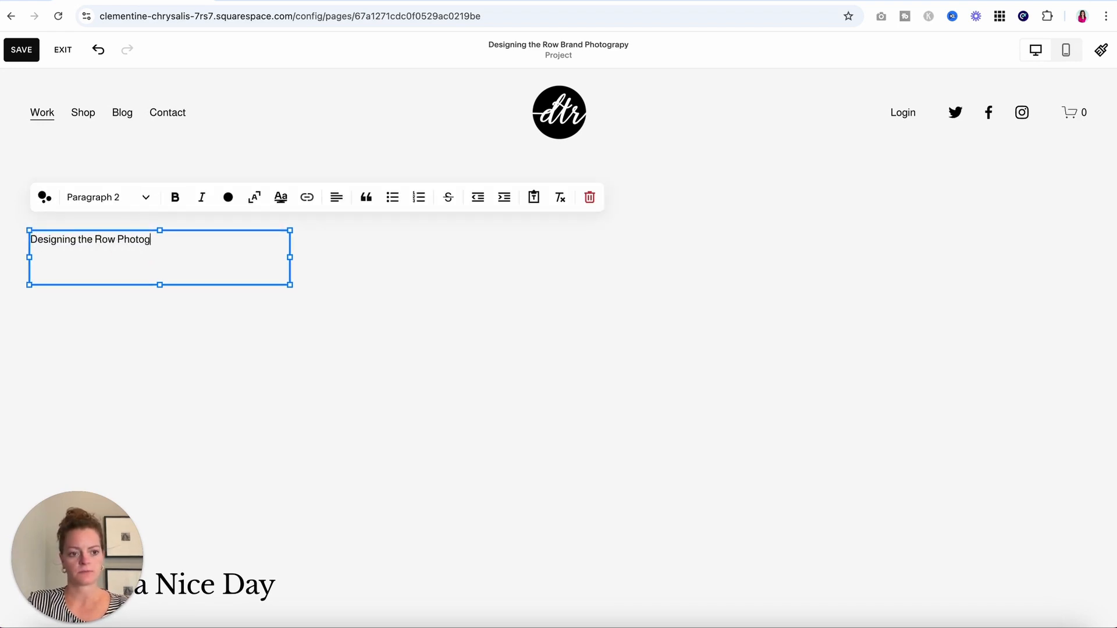
Make 'Designing the Row Photography' a centred Heading 1, fit the section, and add another blank section.
left_click(84, 198)
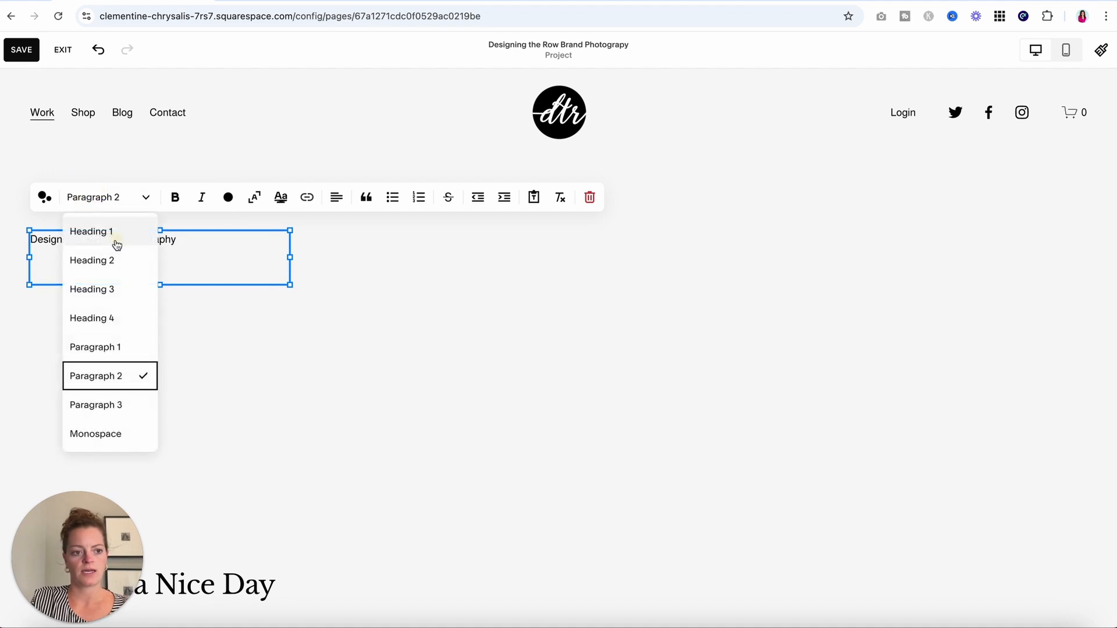
left_click(110, 231)
left_click_drag(291, 344, 556, 344)
left_click_drag(288, 467, 291, 254)
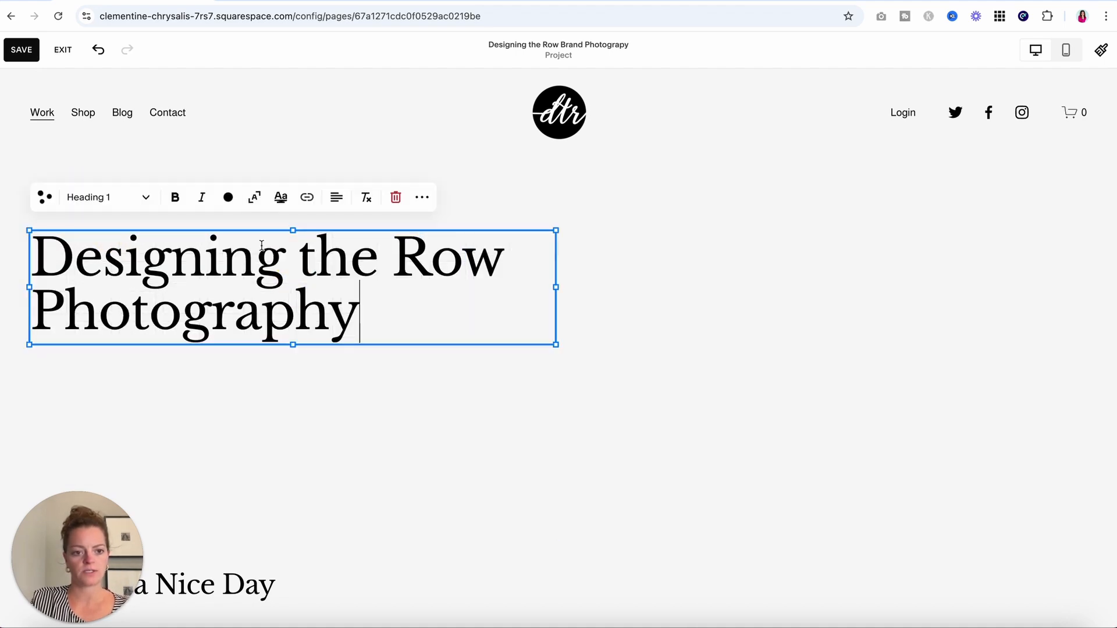
left_click(336, 197)
left_click(321, 226)
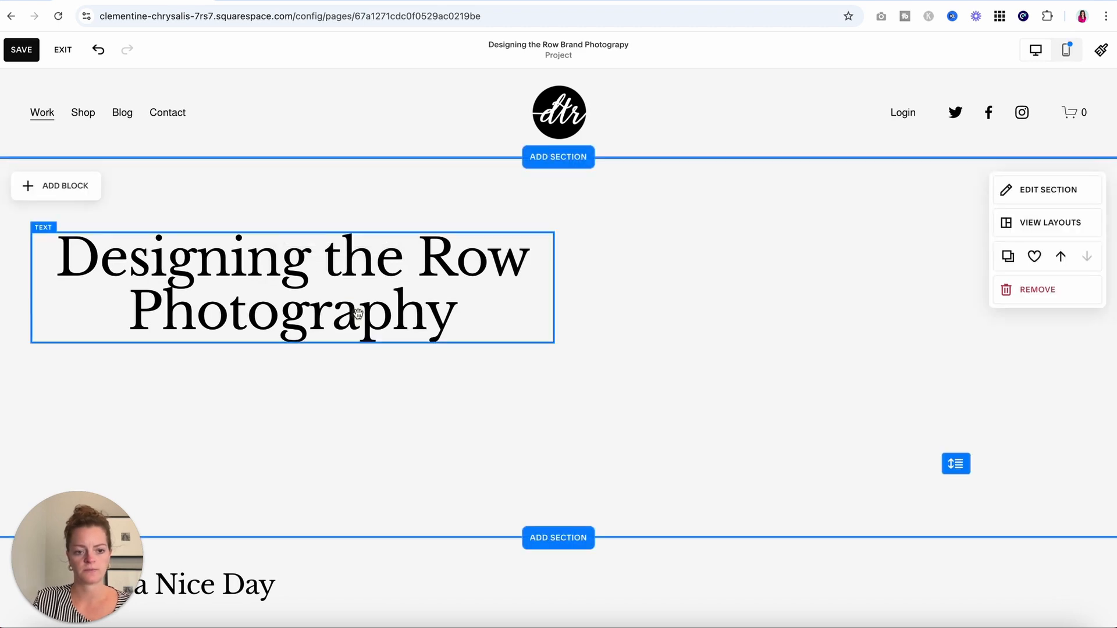
left_click_drag(373, 306, 606, 297)
left_click(567, 426)
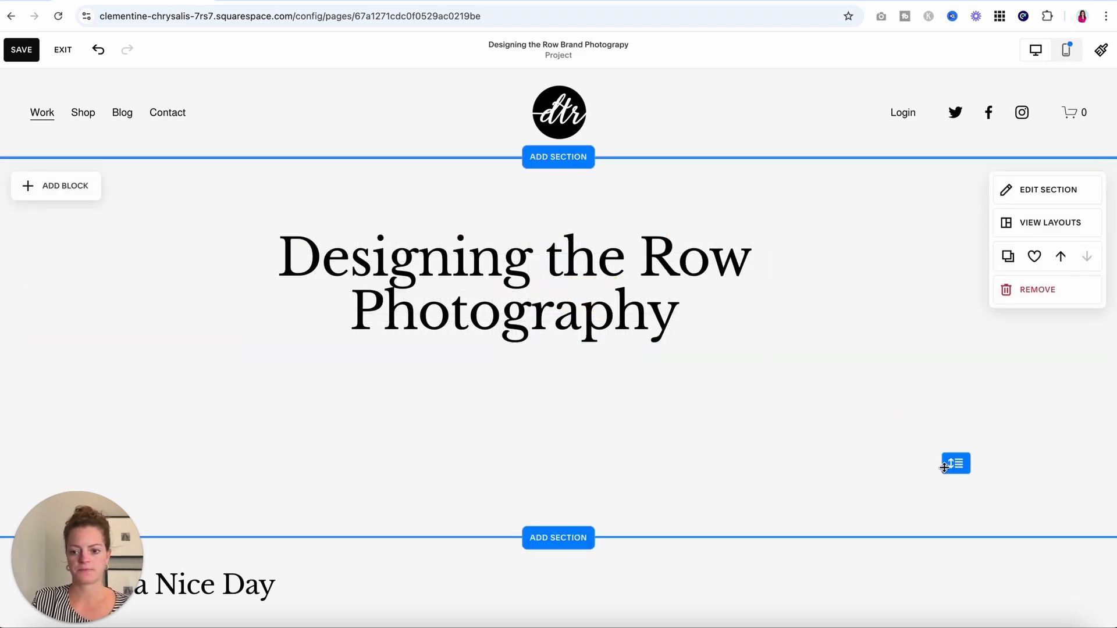
left_click_drag(961, 465, 858, 324)
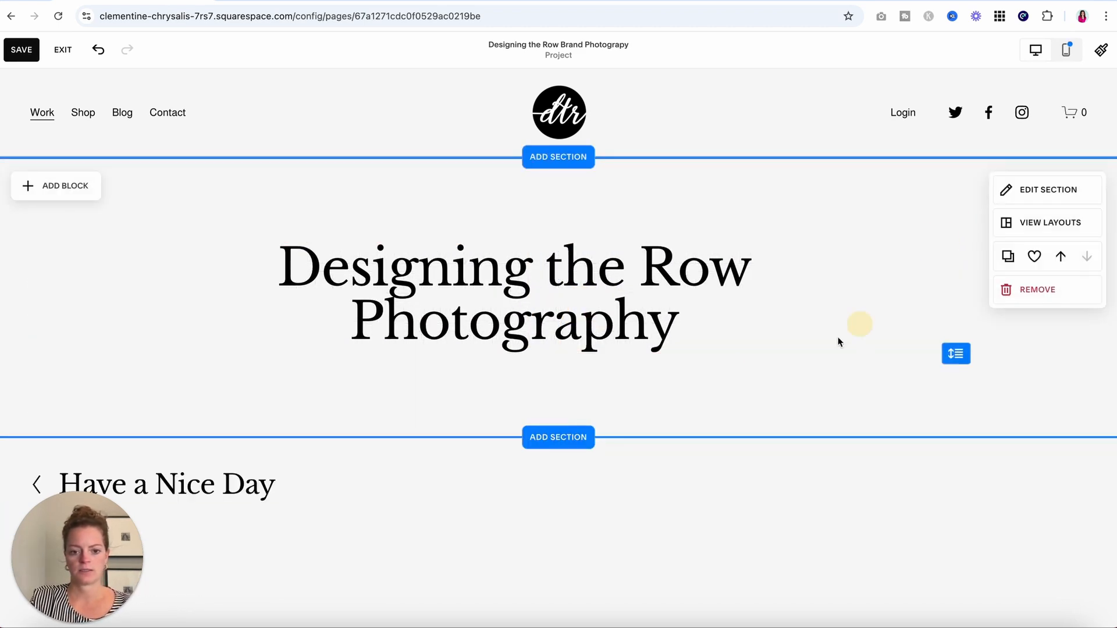
left_click(558, 437)
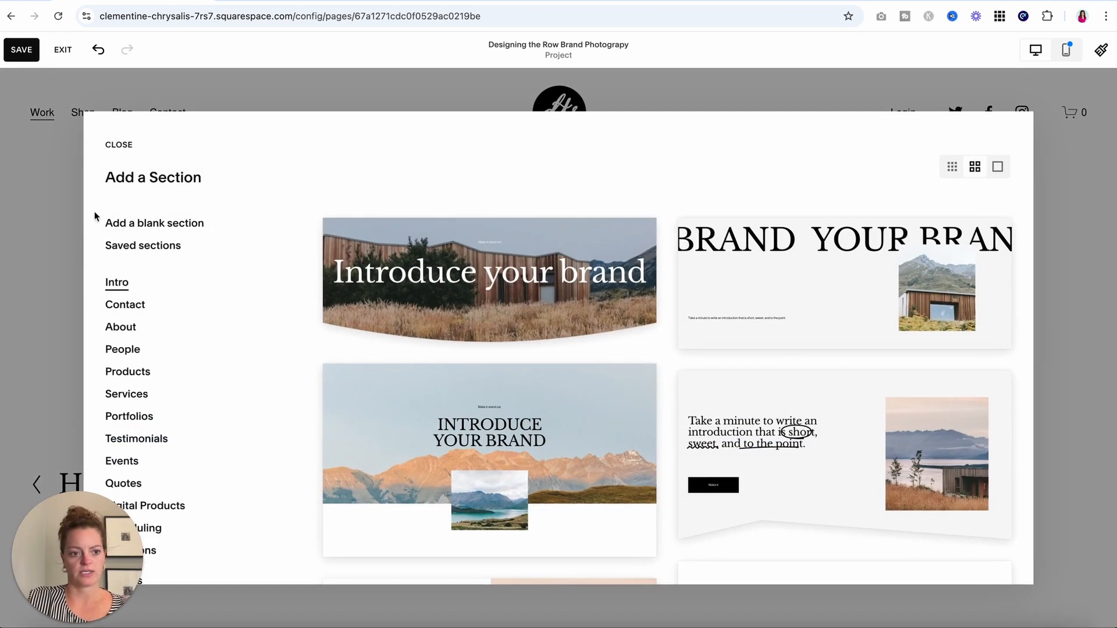
left_click(139, 232)
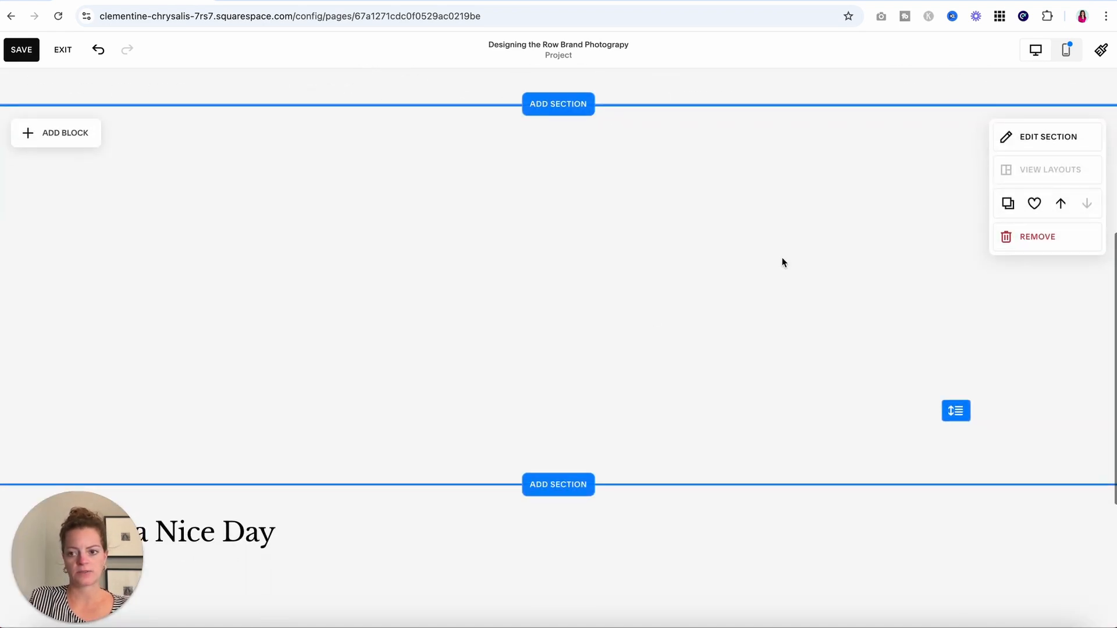
Set the floral notebook photo 23_LRP_DTR_Part2-32.jpg as section background, 0% overlay, focal point lowered.
left_click(1021, 142)
left_click(975, 171)
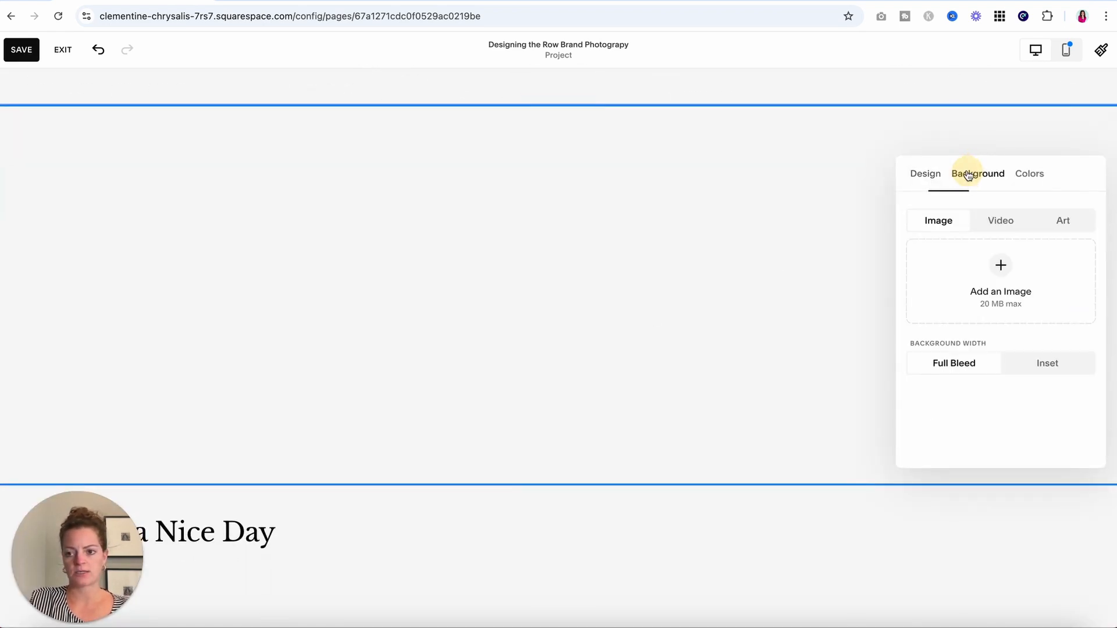
left_click(1009, 281)
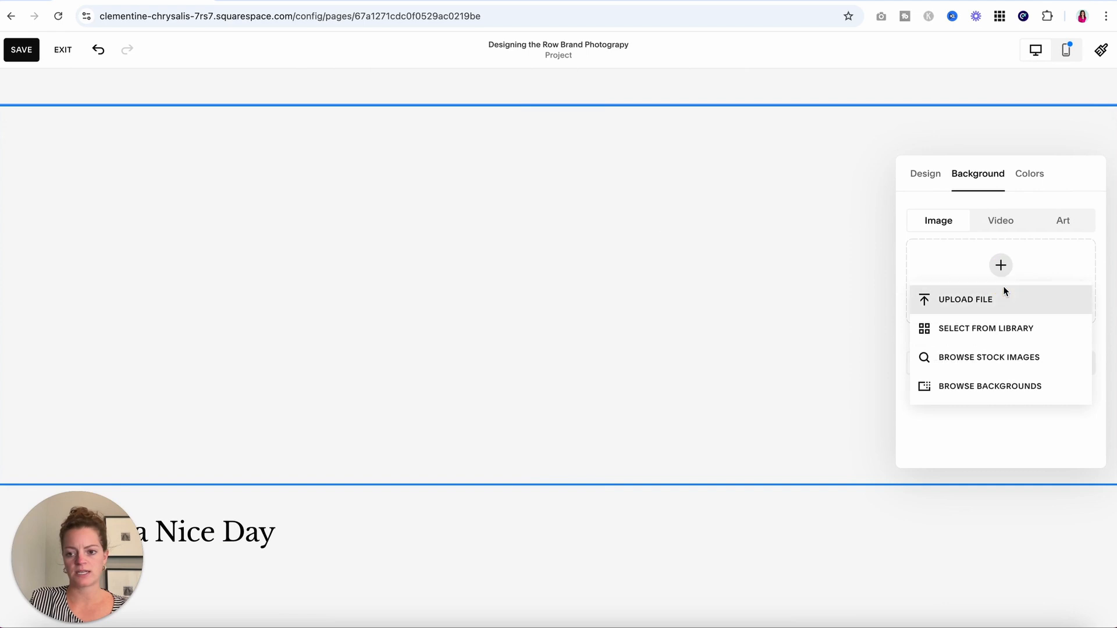
left_click(1002, 326)
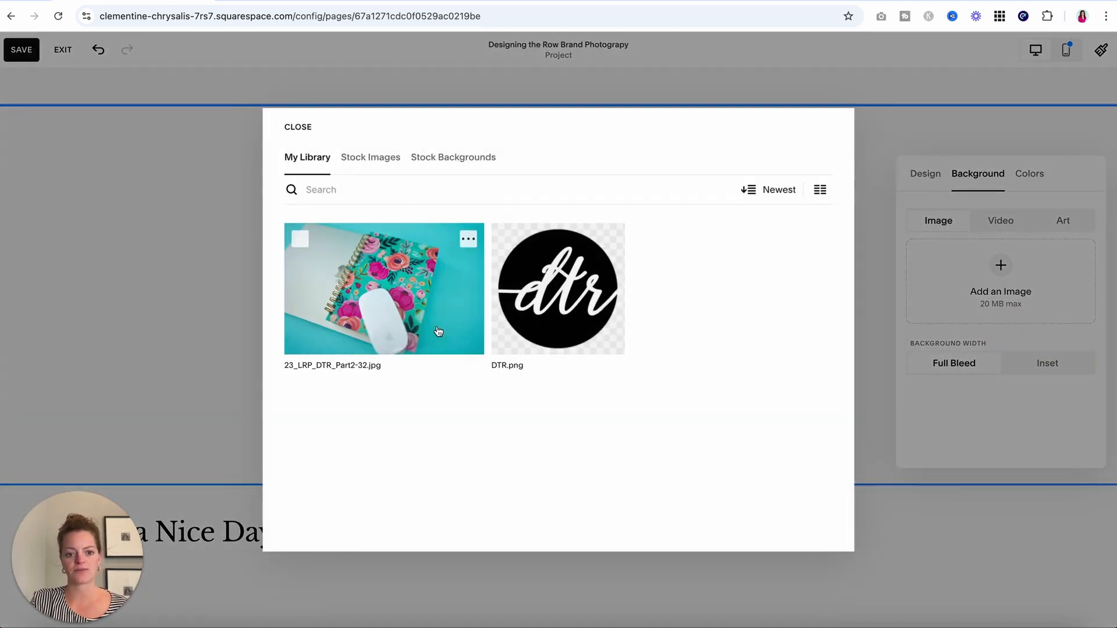
left_click(407, 317)
left_click(817, 530)
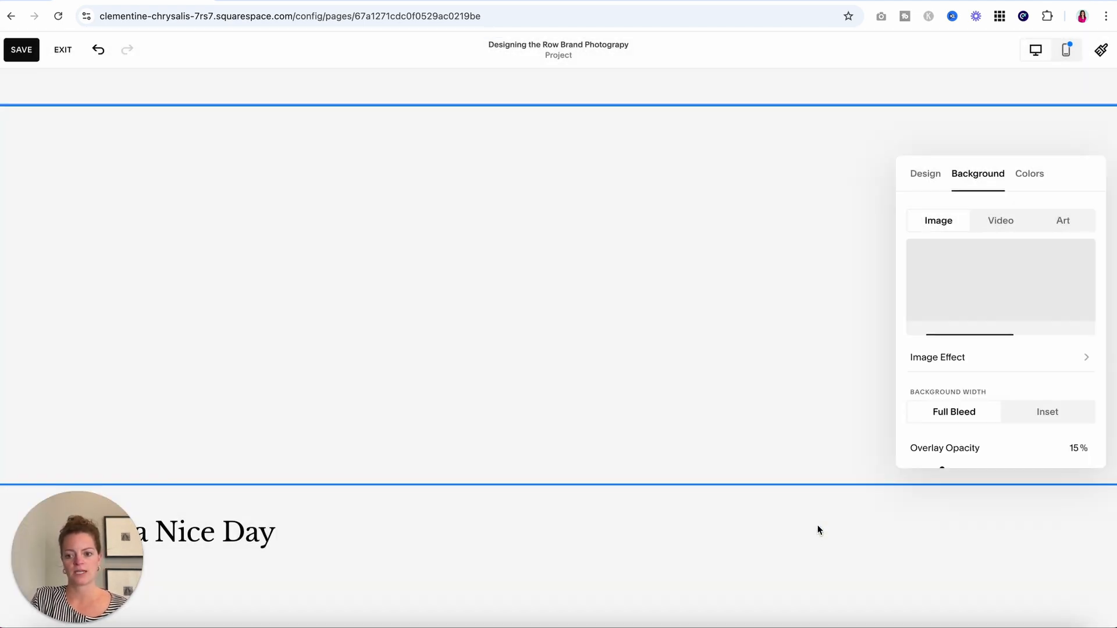
scroll(957, 432, "down", 3)
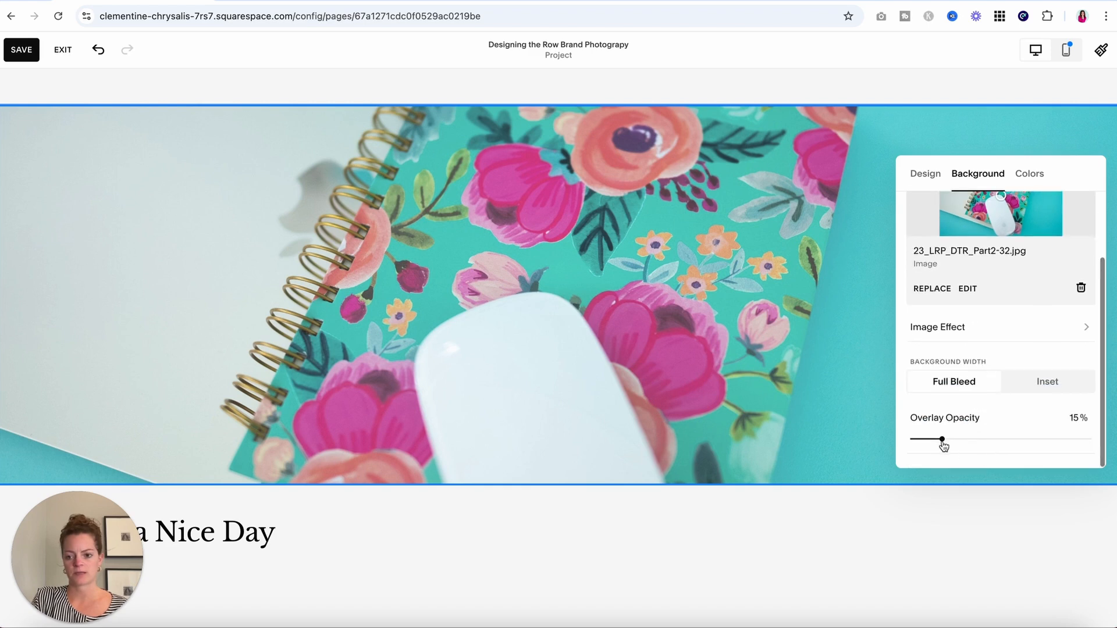
left_click_drag(942, 440, 878, 441)
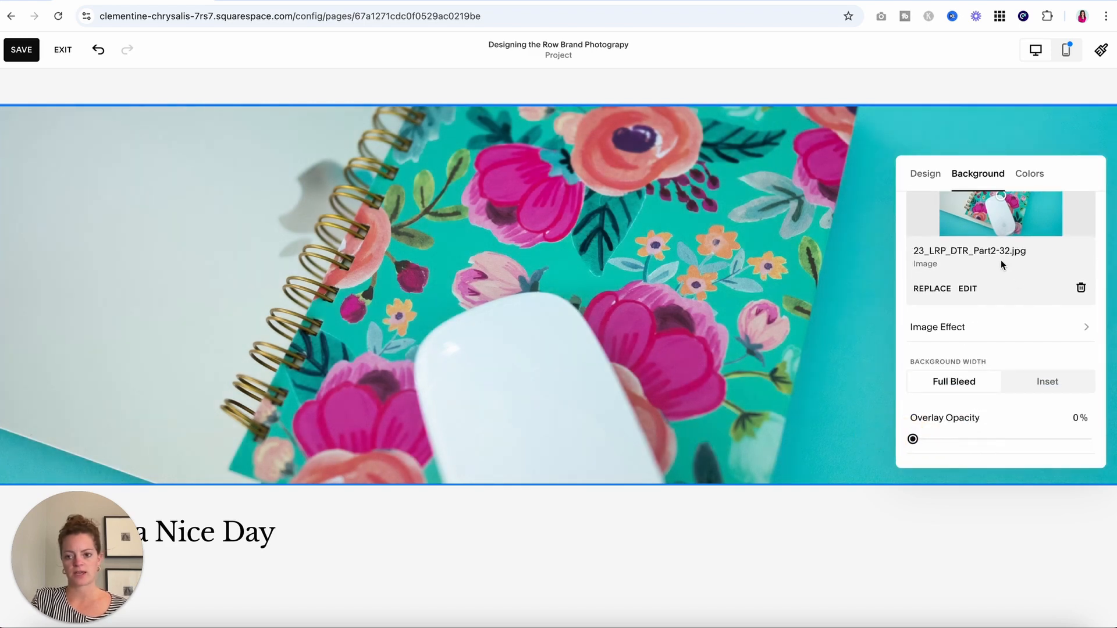
scroll(1000, 262, "up", 2)
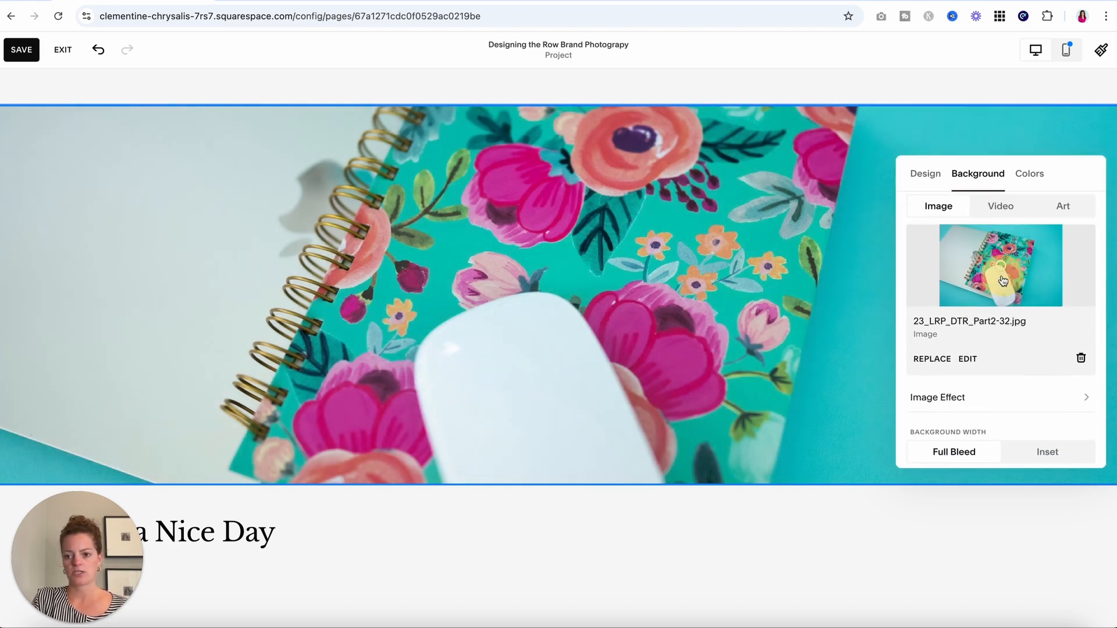
mouse_move(1004, 281)
left_mouse_down()
mouse_move(1000, 302)
mouse_move(995, 272)
mouse_move(1006, 292)
mouse_move(1014, 269)
left_mouse_up()
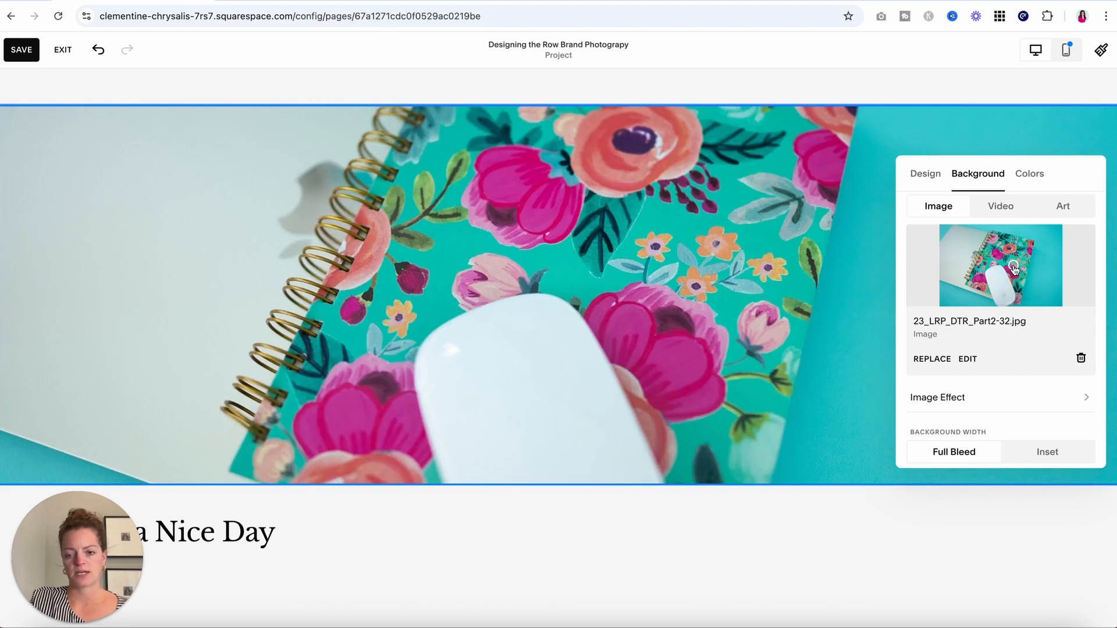
left_click(805, 360)
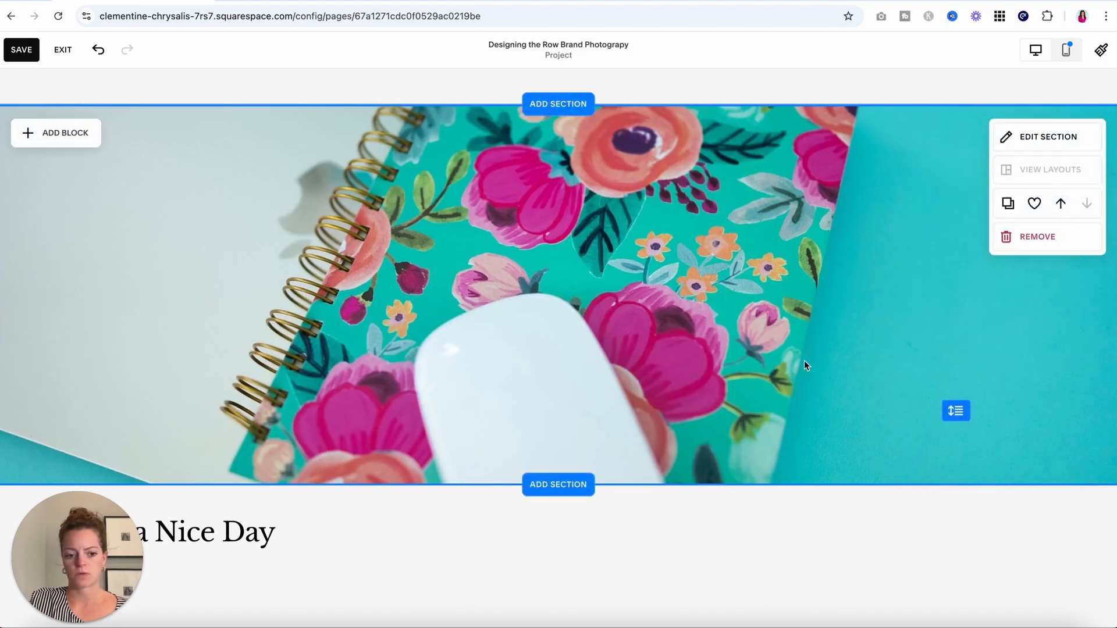
Add a blank section below the photo with a wide, centred text block.
left_click(559, 485)
left_click(183, 227)
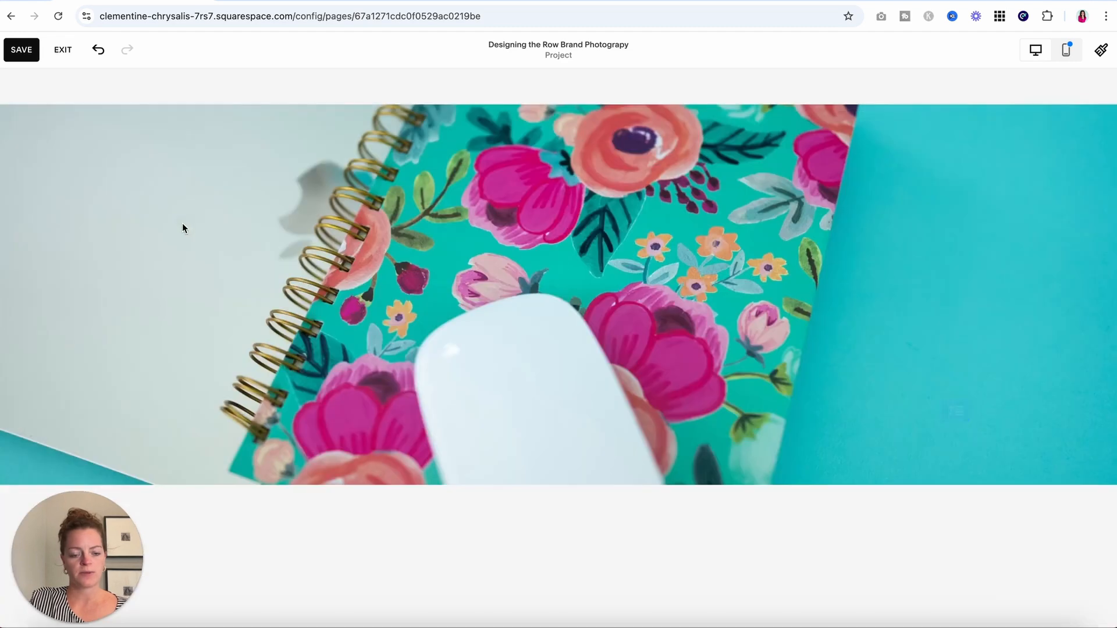
left_click(69, 136)
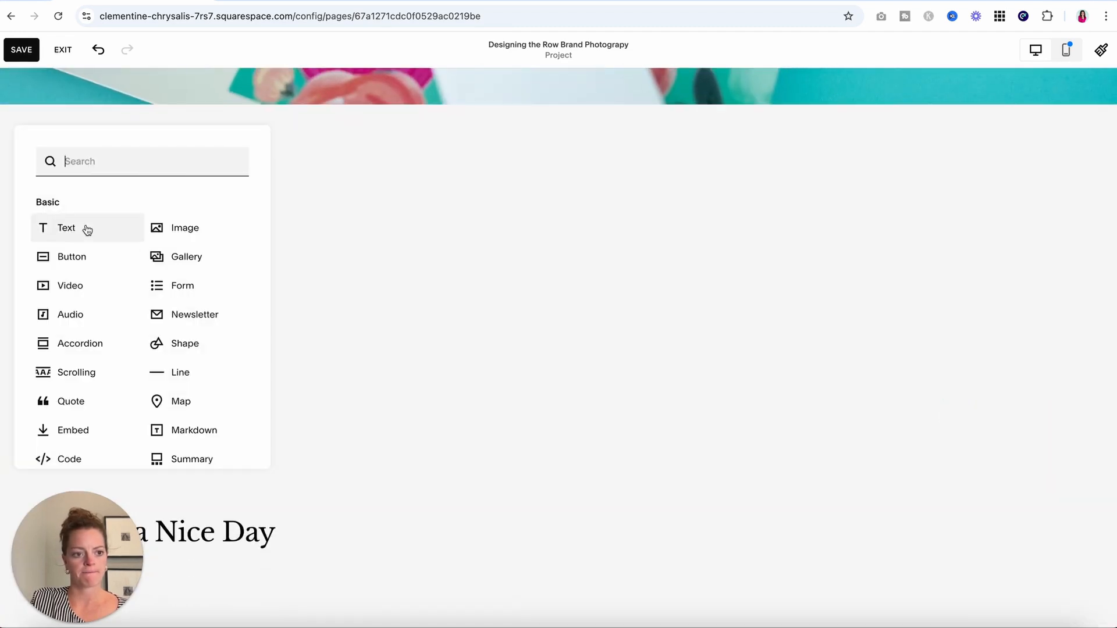
left_click(87, 230)
left_click_drag(287, 211, 617, 191)
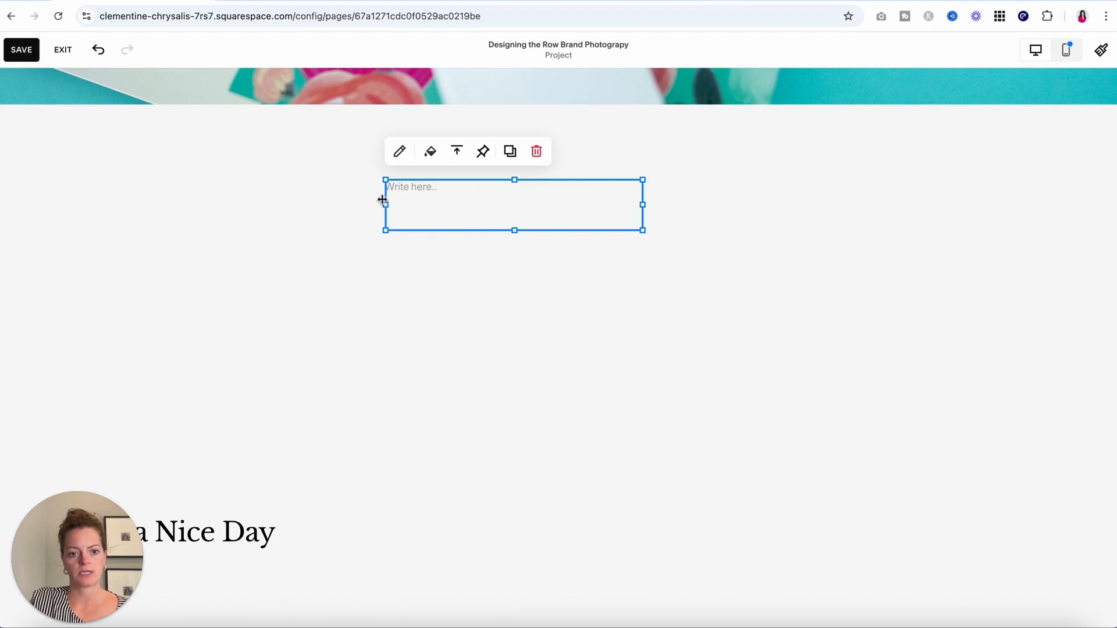
left_click_drag(383, 199, 297, 205)
left_click_drag(645, 207, 710, 210)
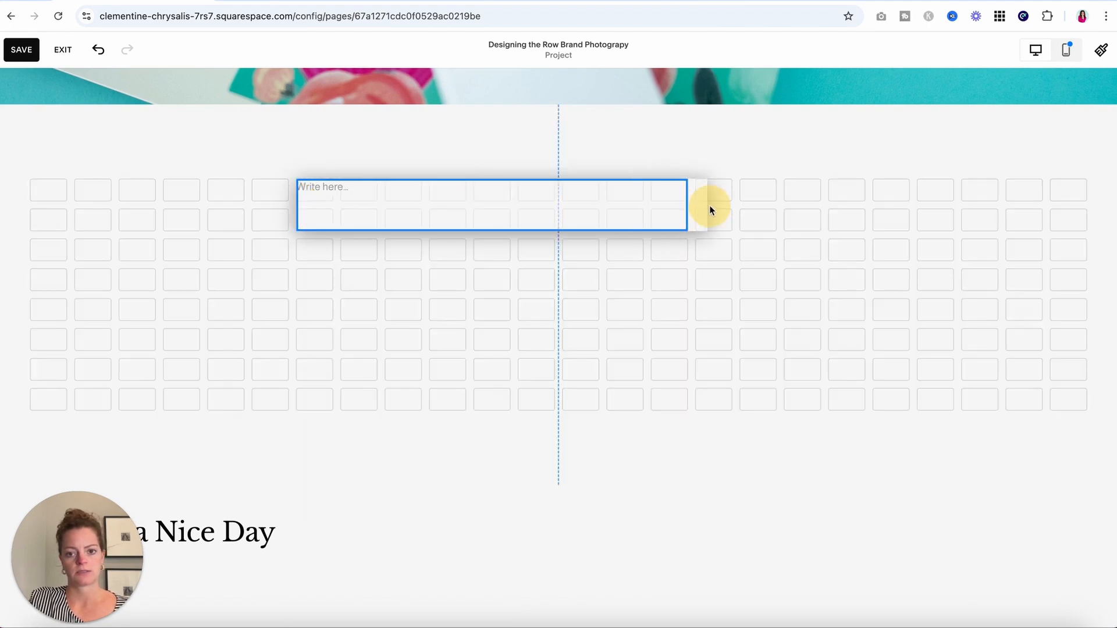
left_click_drag(797, 208, 817, 207)
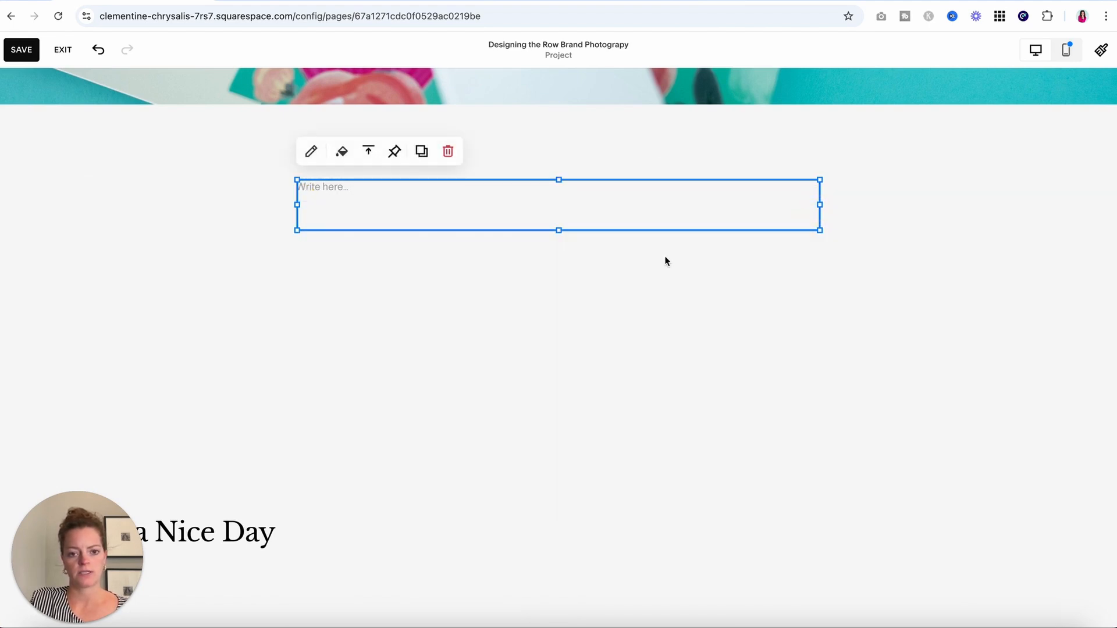
Generate a paragraph with the AI assistant from the prompt 'my brand photography for Designing the Row.'.
double_click(327, 195)
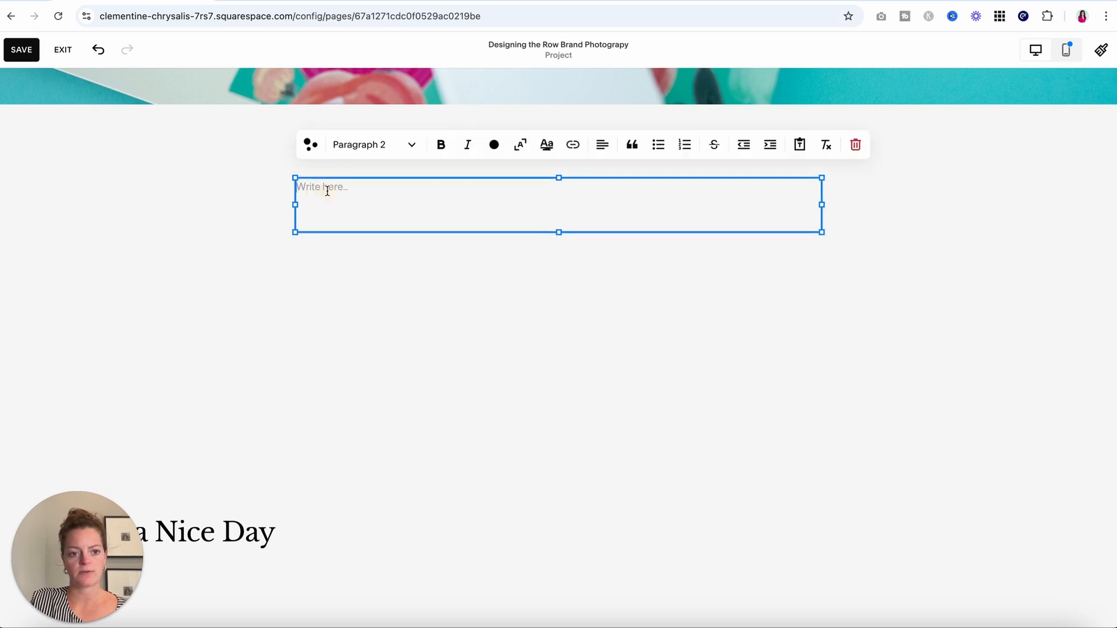
left_click(309, 146)
left_click(642, 498)
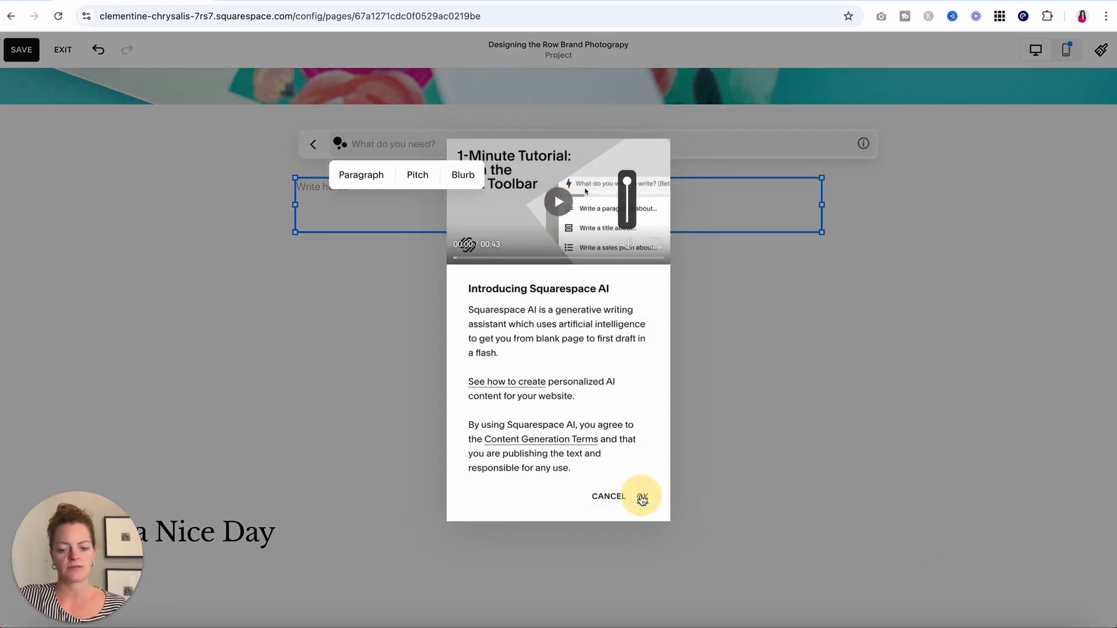
left_click(370, 175)
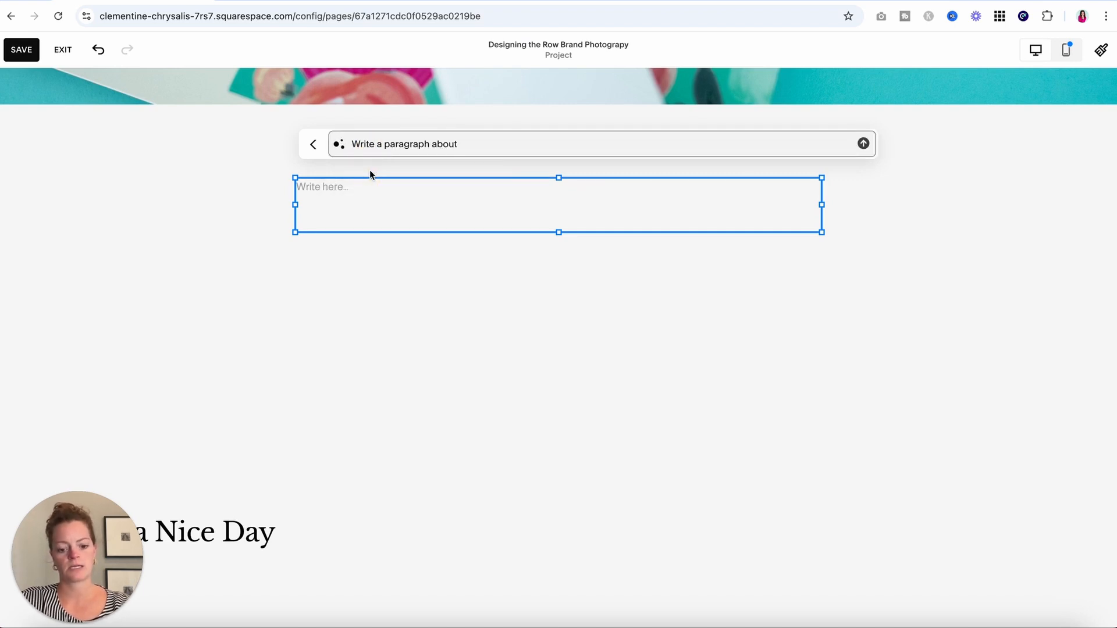
type("my brand photography for Designing the")
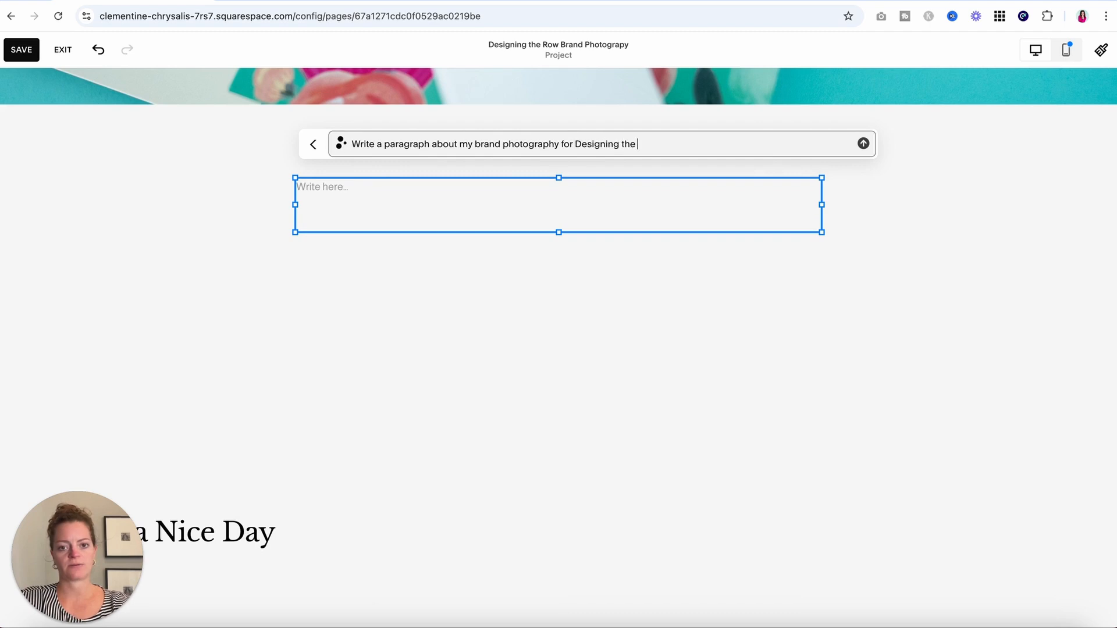
type(" Row.")
key("Return")
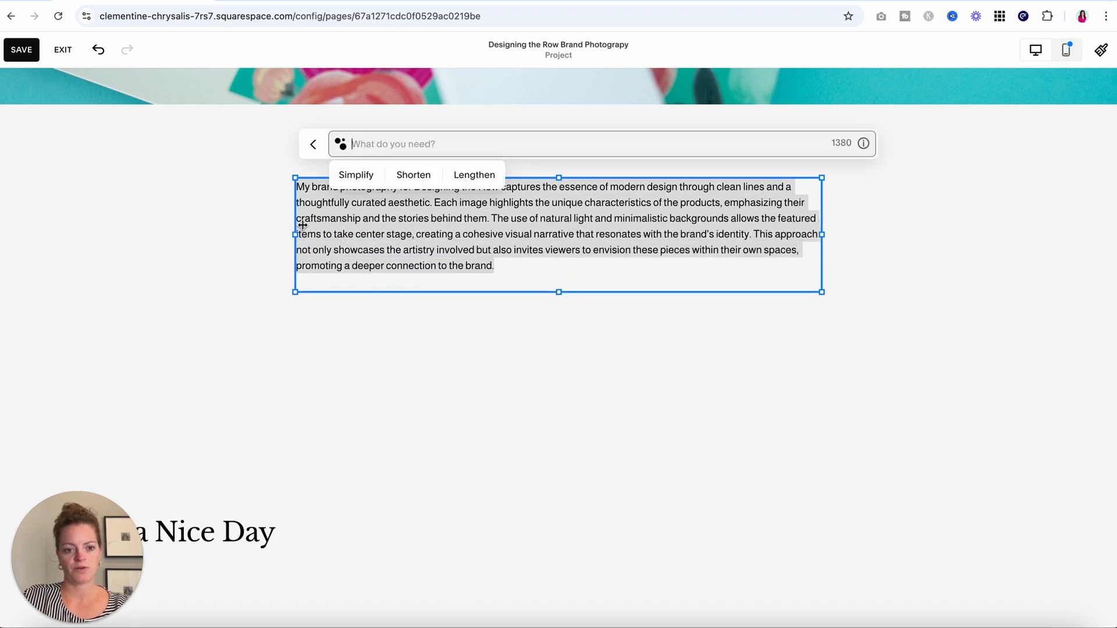
left_click(213, 281)
Center-align the generated description paragraph.
left_click(437, 226)
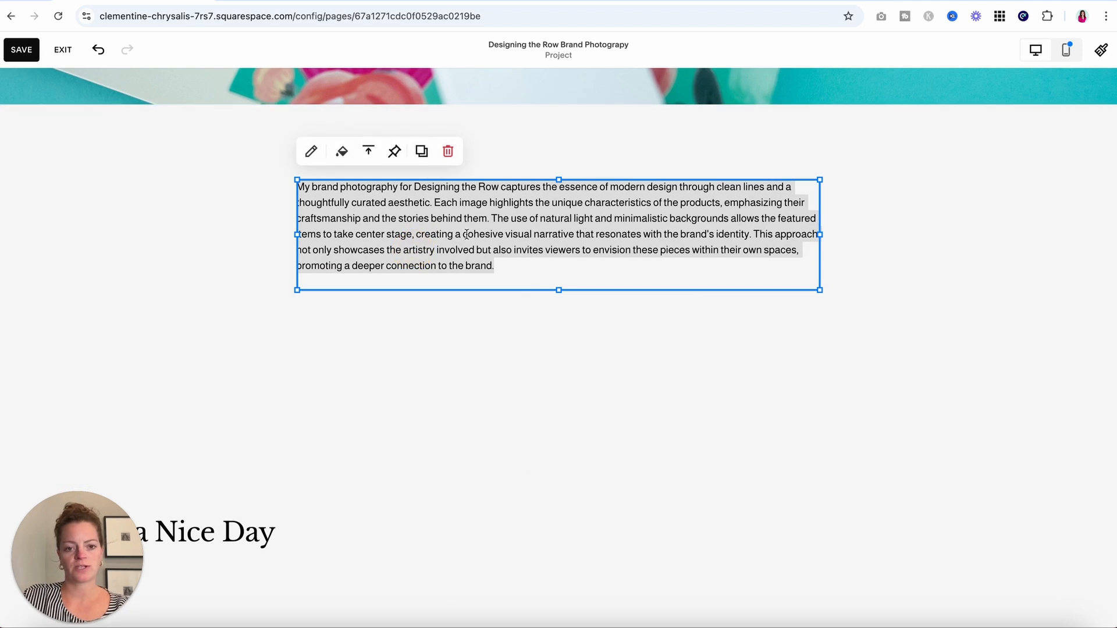
left_click(367, 250)
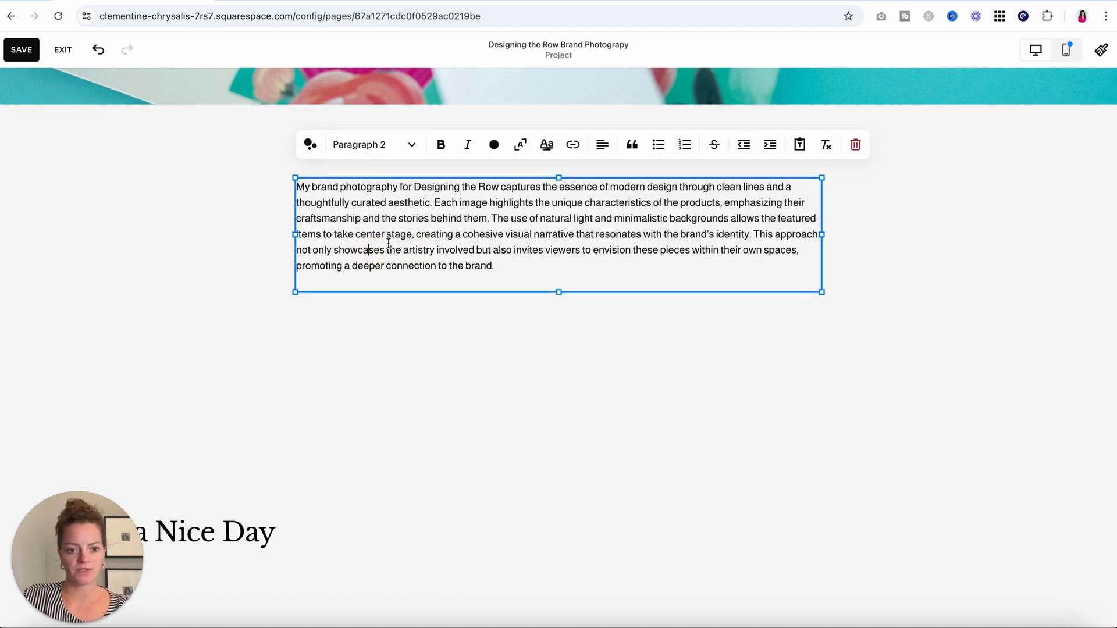
left_click(602, 145)
left_click(591, 176)
Vertically center the description within its section.
left_click(143, 284)
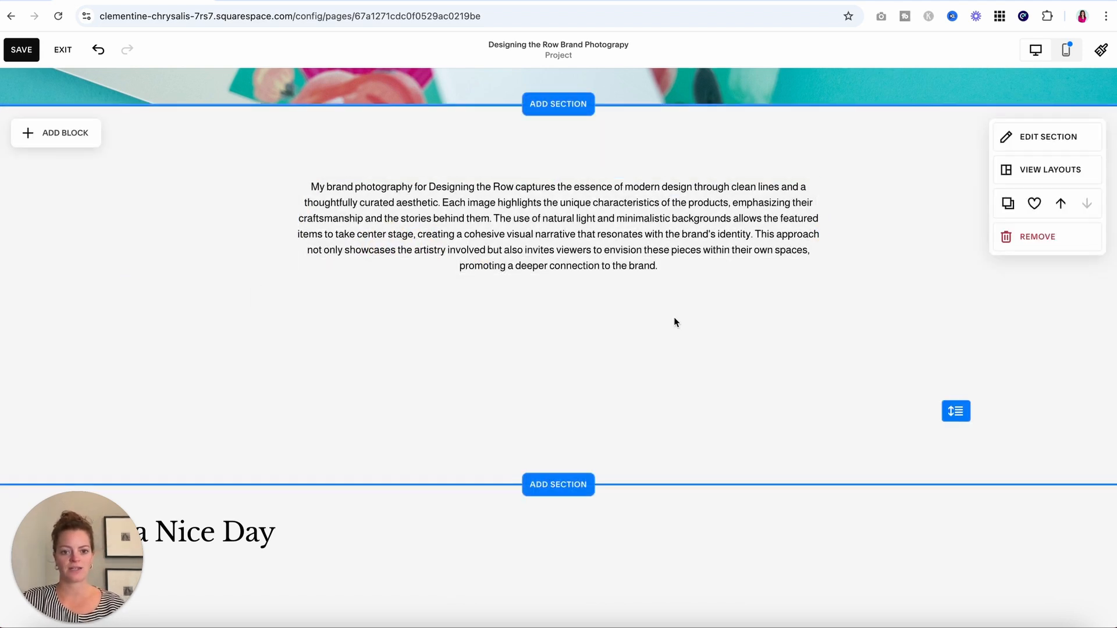
left_click(957, 411)
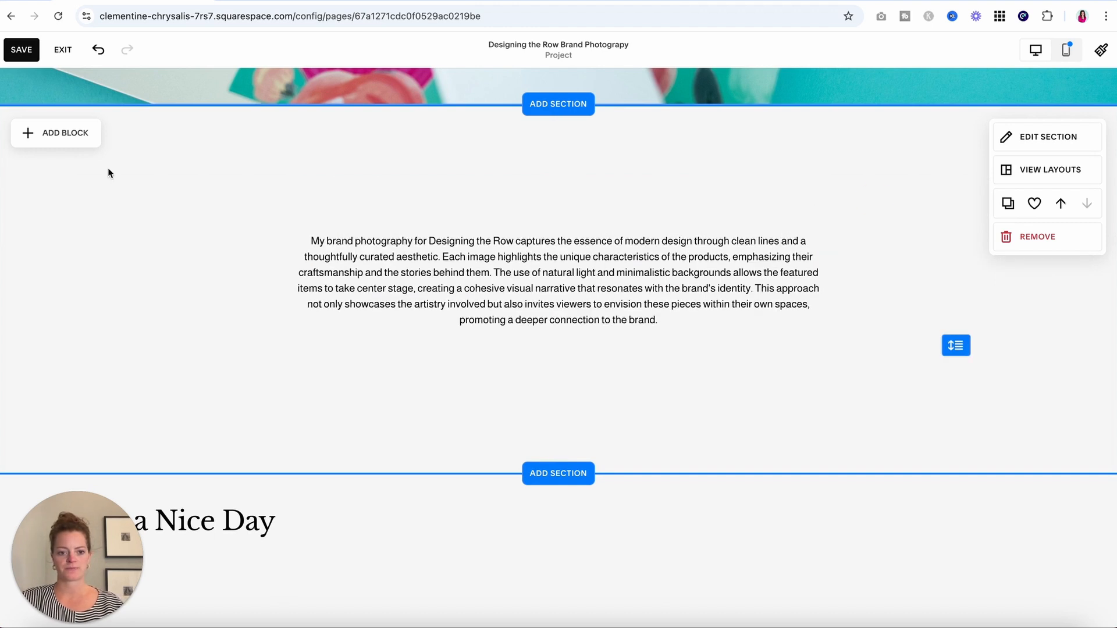
left_click(1045, 140)
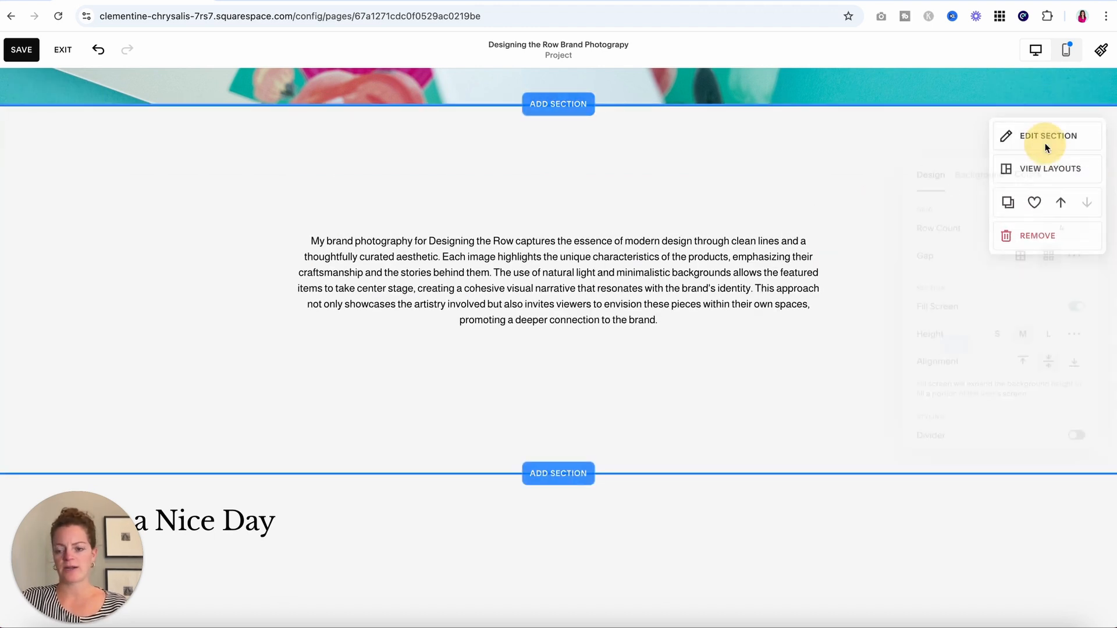
left_click(778, 156)
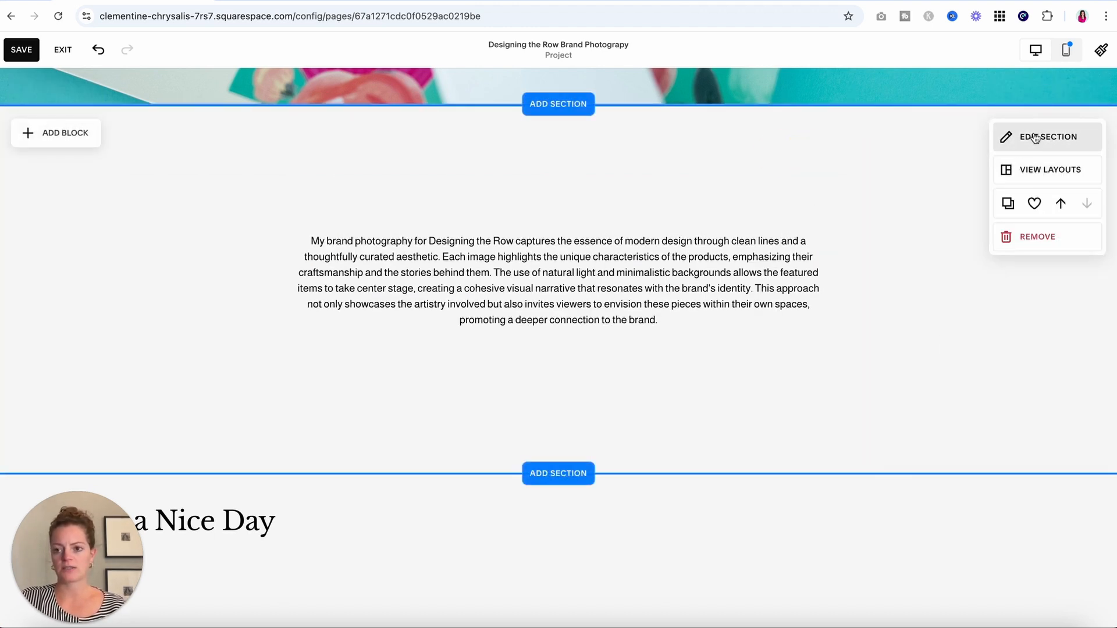
left_click(1035, 138)
Give the description section the Lightest 2 colour theme after trying Lightest 1, Darkest 1, Bright 2 and Light 2.
left_click(1031, 170)
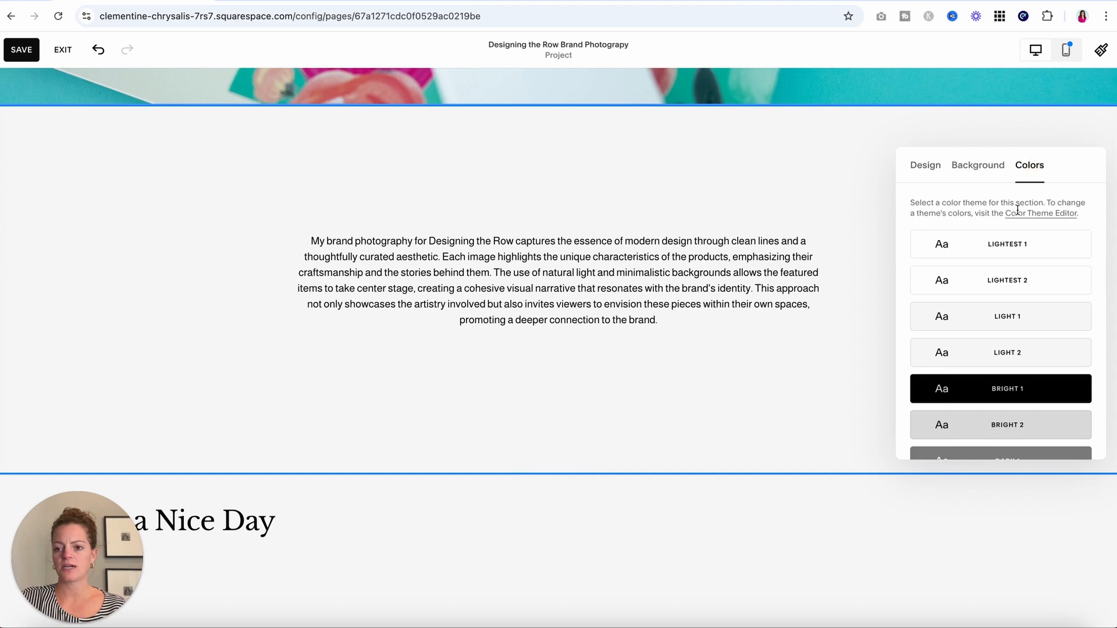
left_click(1018, 246)
scroll(1011, 324, "down", 5)
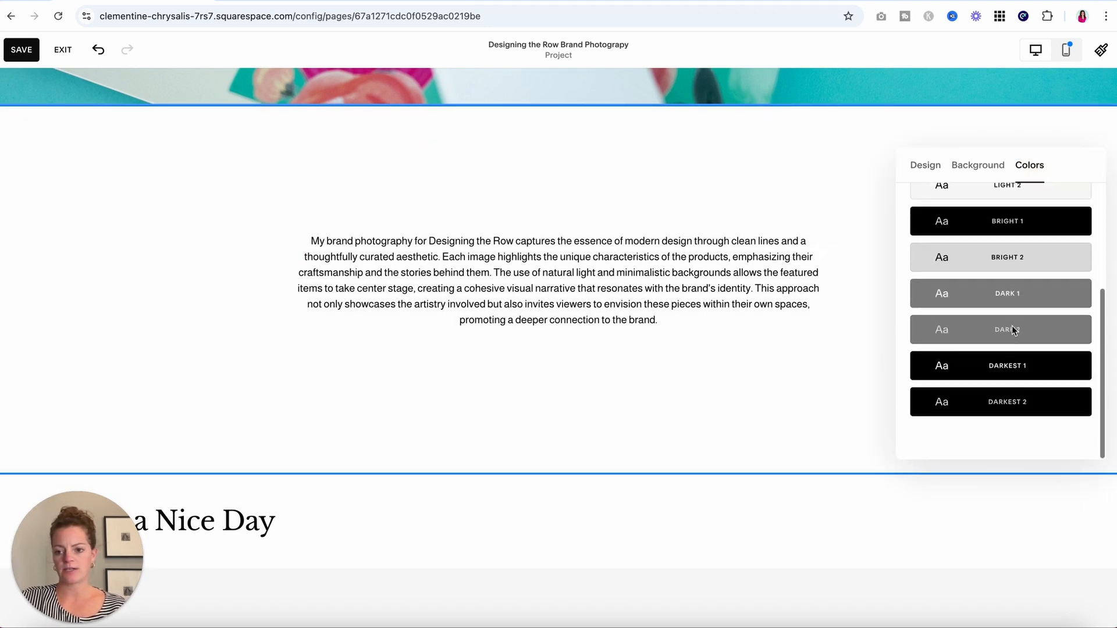
left_click(1019, 371)
scroll(1024, 280, "up", 1)
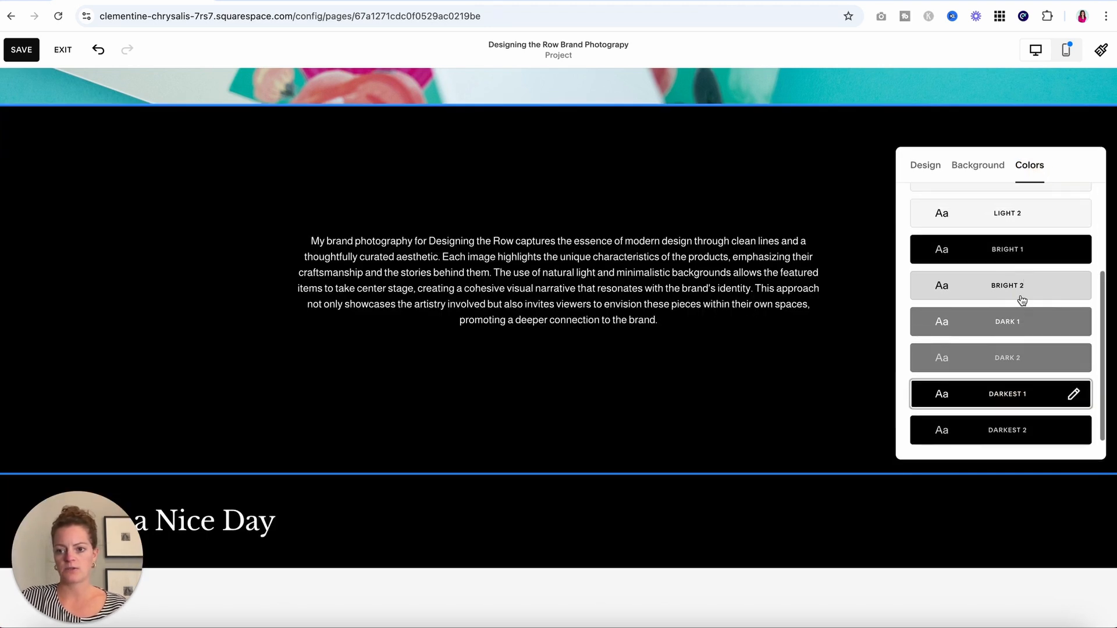
left_click(1022, 300)
scroll(1023, 299, "up", 2)
left_click(1032, 263)
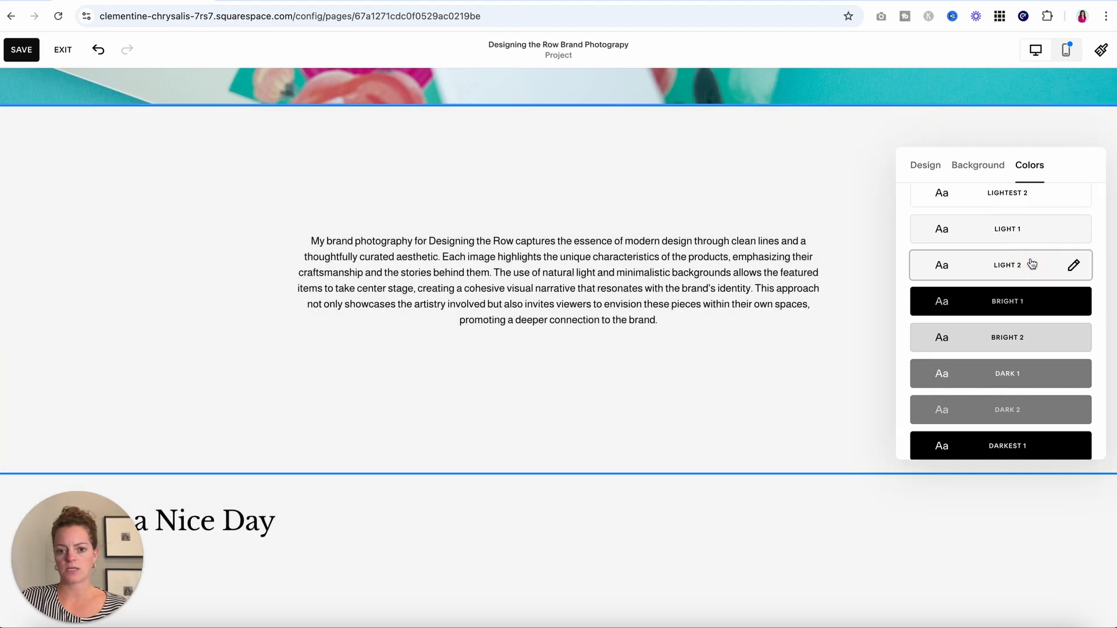
scroll(1029, 235, "up", 1)
left_click(1022, 204)
left_click(215, 196)
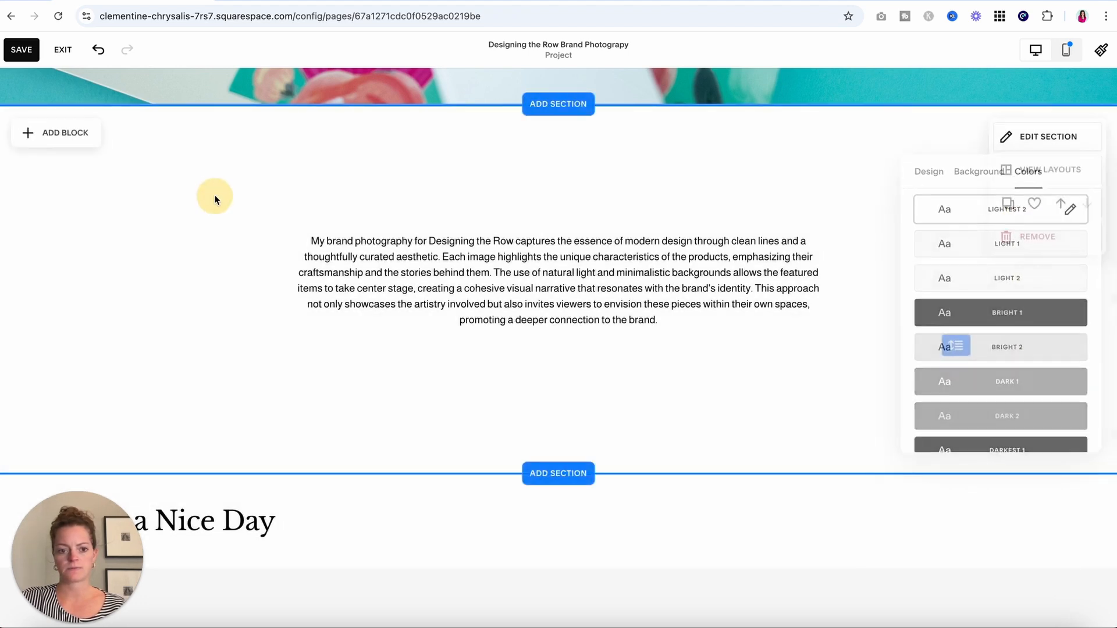
scroll(214, 198, "up", 8)
scroll(215, 199, "up", 2)
Save the project page and move Designing the Row Brand Photography to the top of the Work list.
left_click(22, 50)
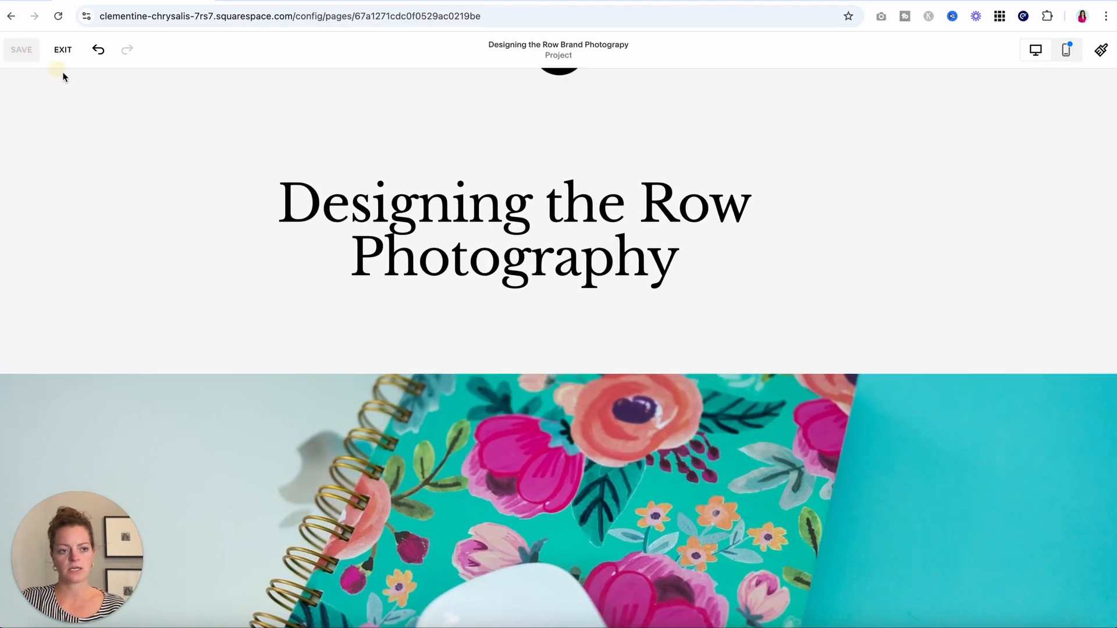
left_click(64, 49)
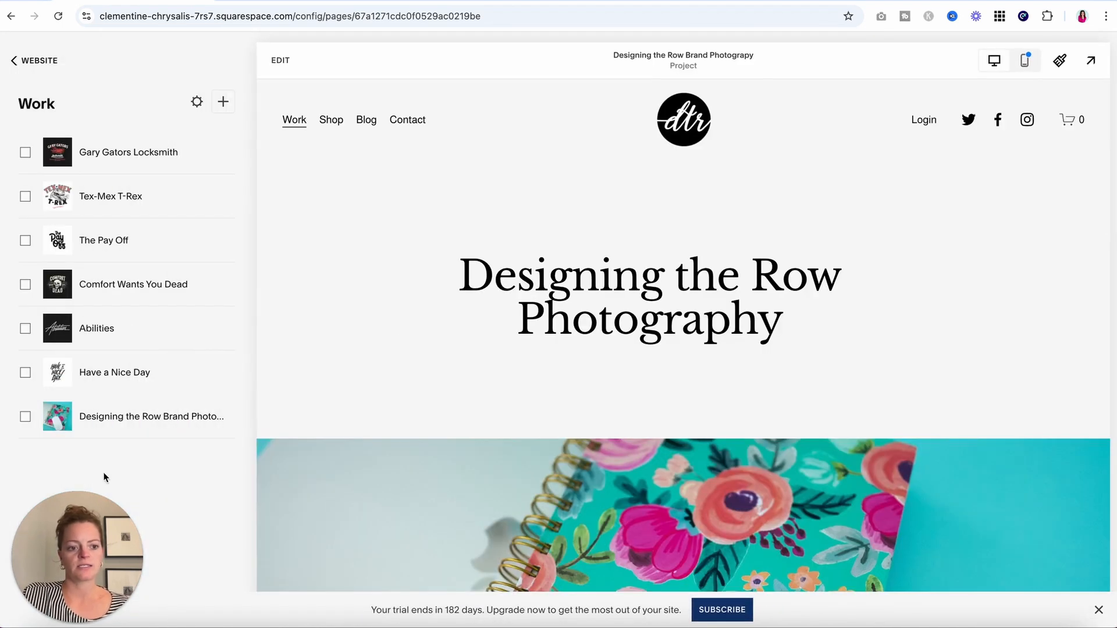
left_click_drag(8, 419, 17, 151)
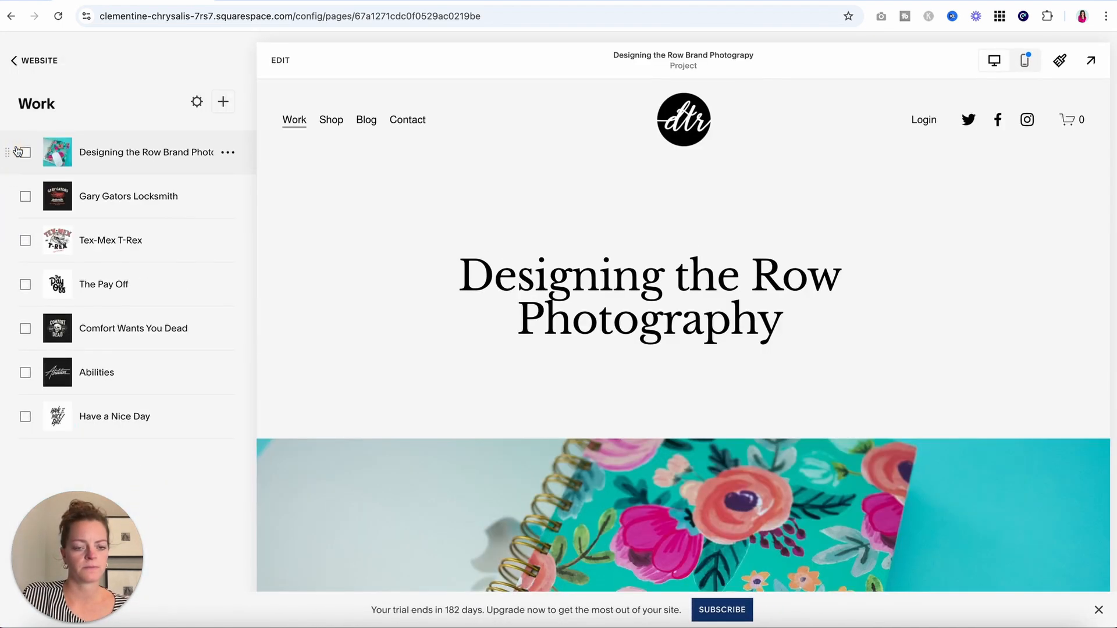
Preview the Work page grid, now led by the Designing the Row project.
left_click(290, 121)
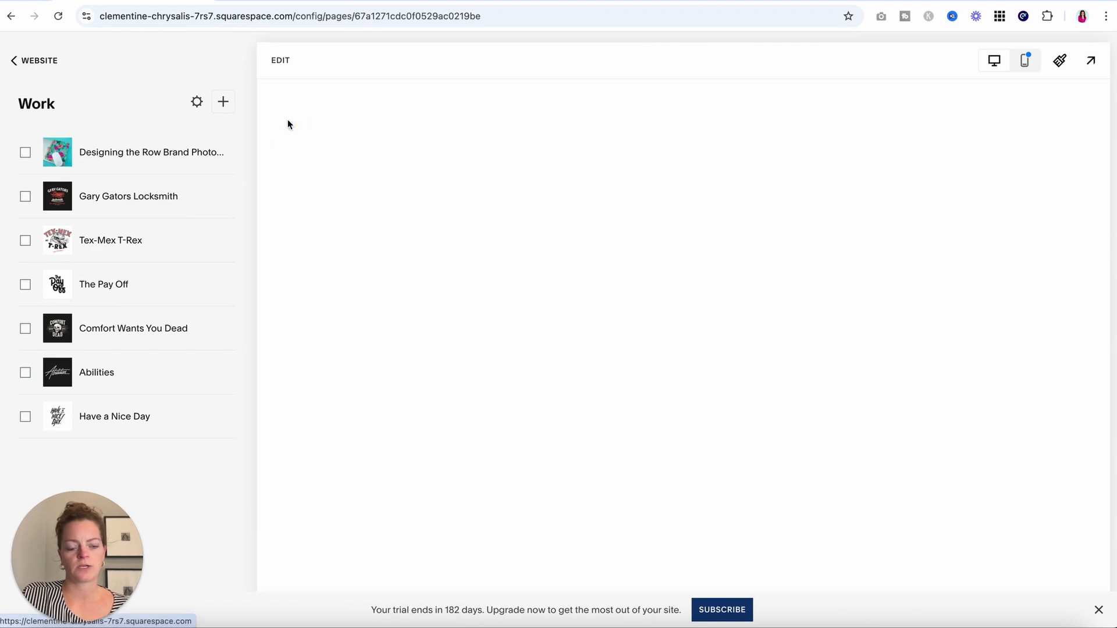
scroll(963, 257, "down", 3)
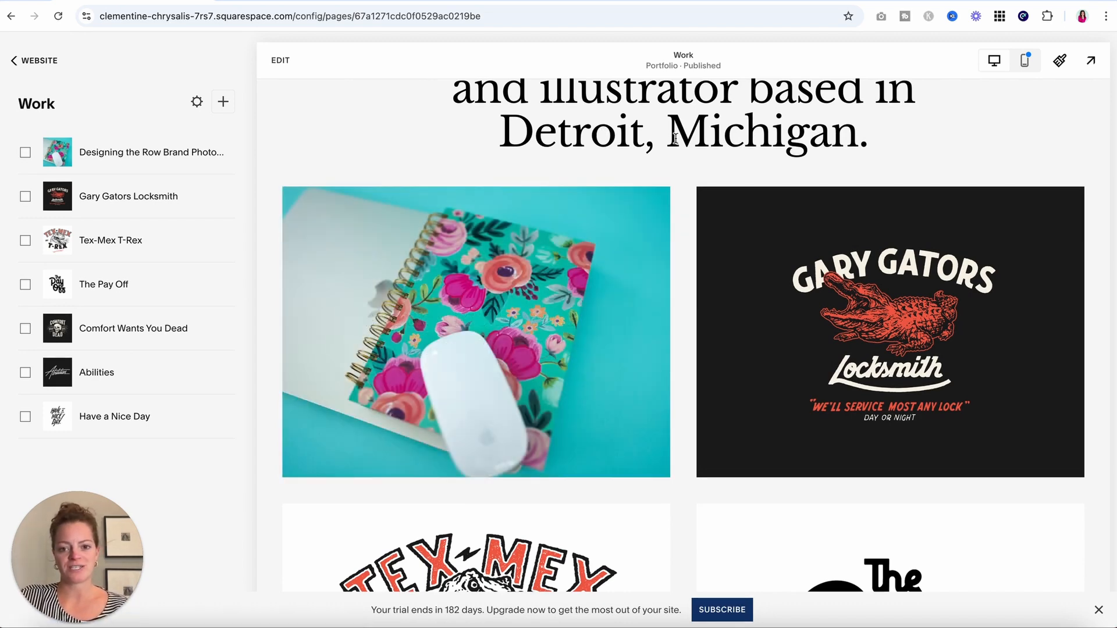
scroll(675, 138, "up", 2)
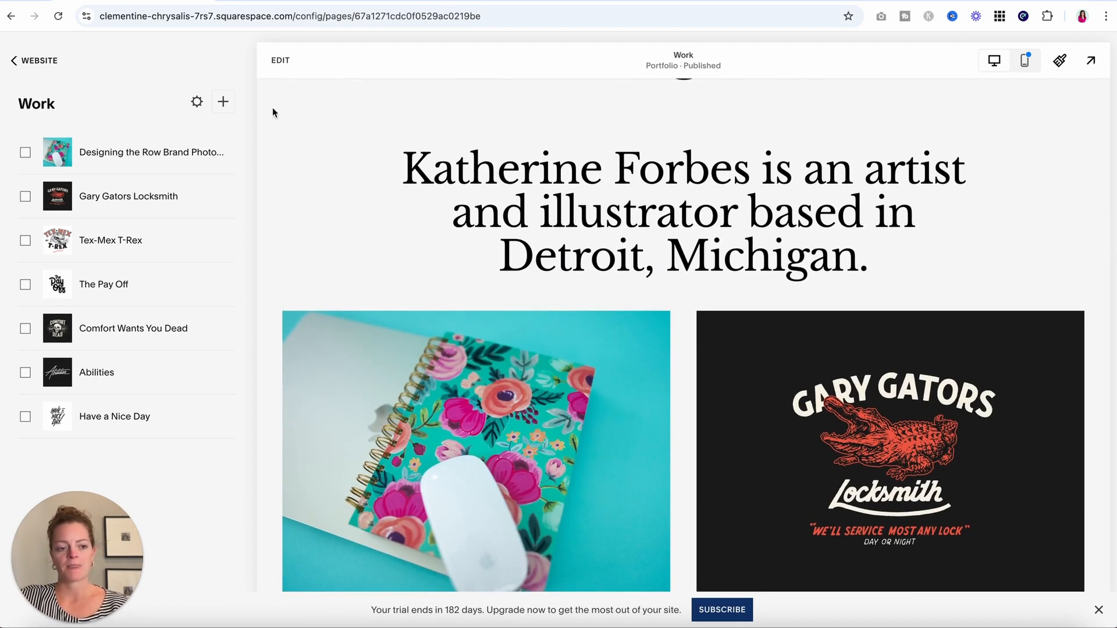
Select the Gary Gators Locksmith, Tex-Mex T-Rex, The Pay Off, Comfort Wants You Dead and Abilities projects.
left_click(25, 196)
left_click(25, 240)
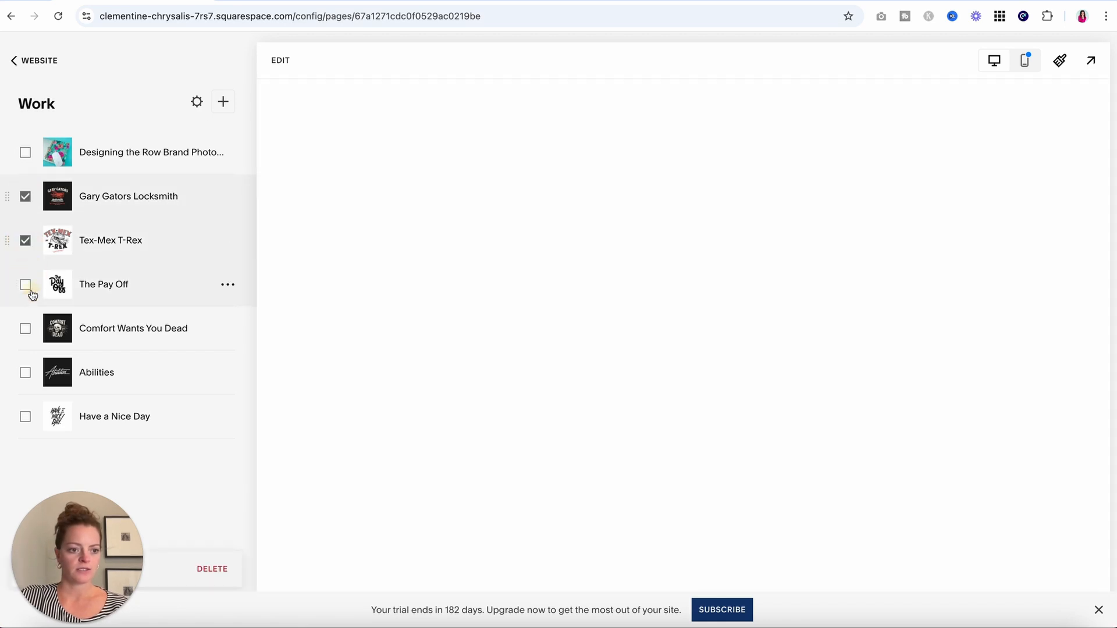
left_click(25, 284)
left_click(25, 328)
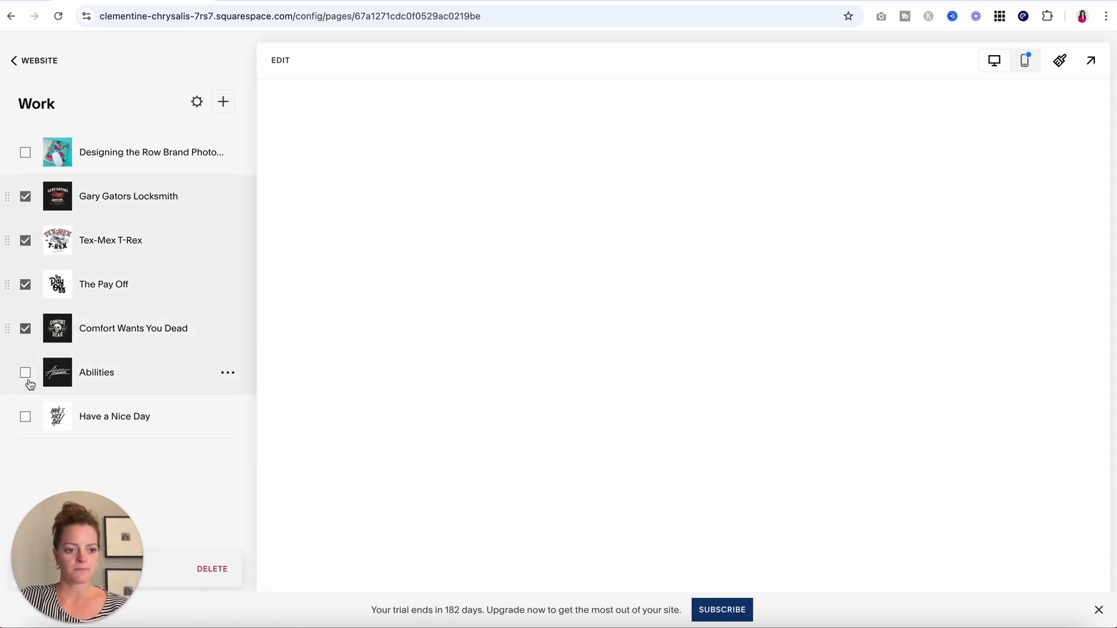
left_click(25, 372)
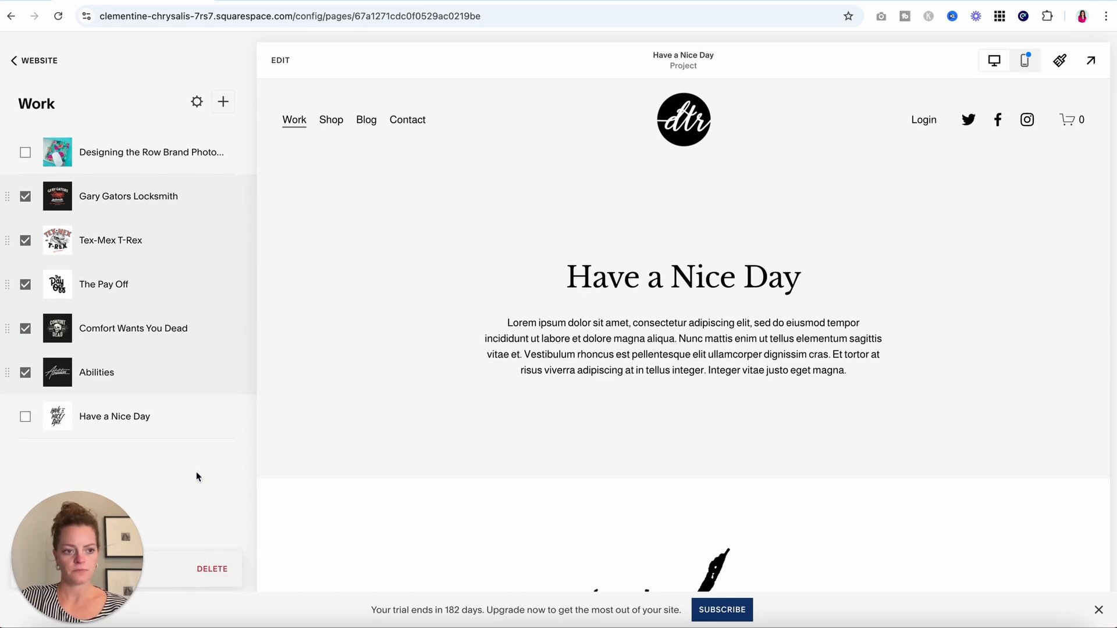
scroll(597, 367, "down", 20)
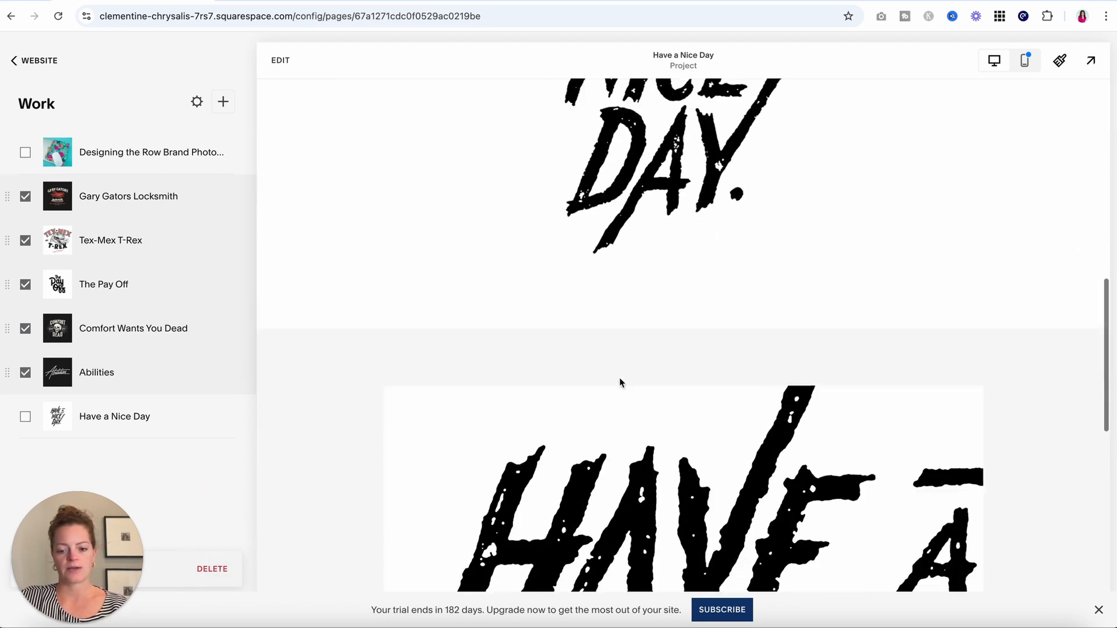
scroll(619, 383, "up", 20)
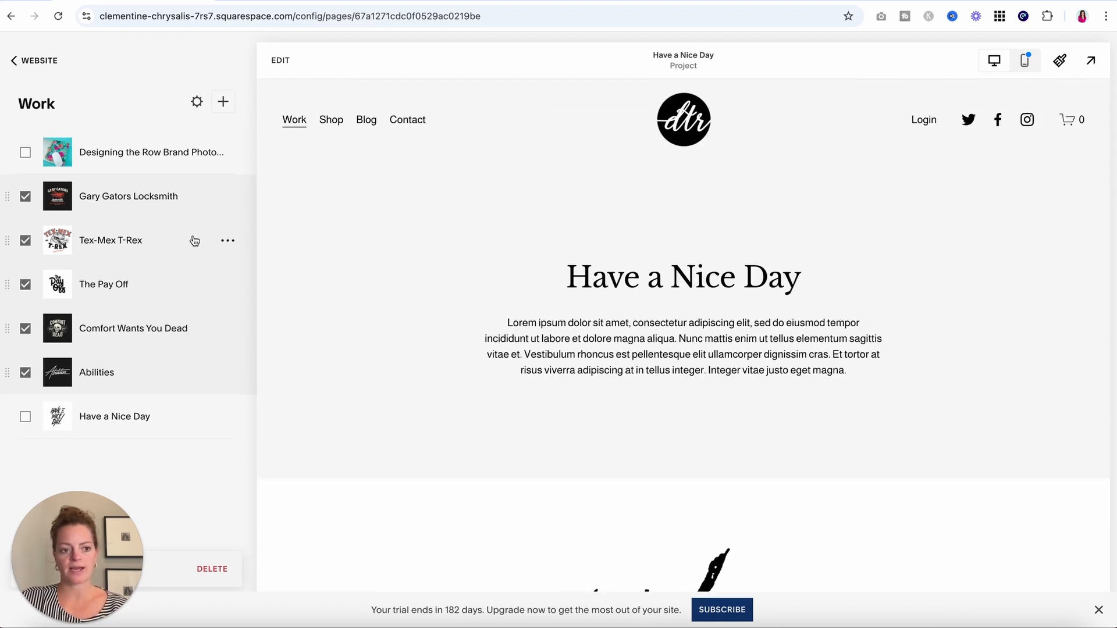
Review the Gary Gators Locksmith project settings and URL slug, then return to the main Pages list.
left_click(174, 198)
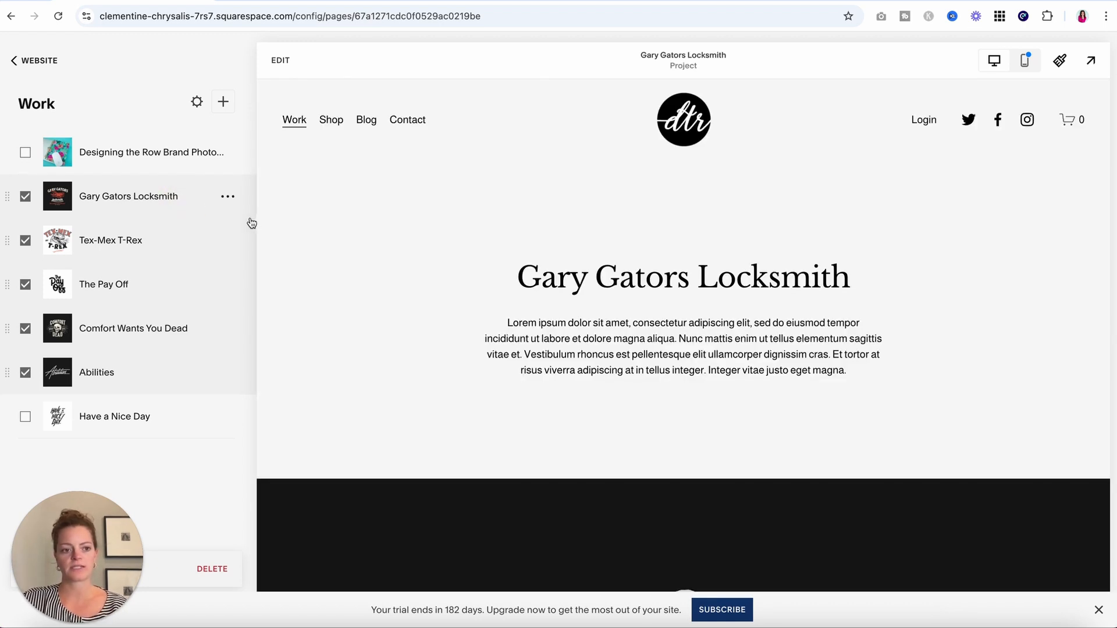
left_click(227, 198)
left_click(227, 222)
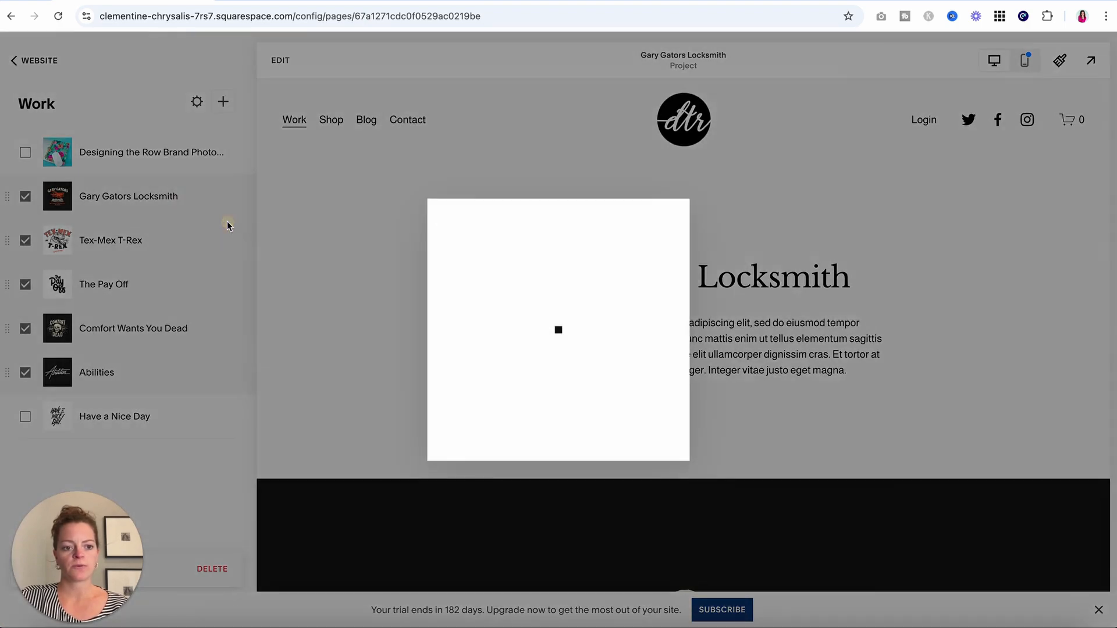
scroll(578, 426, "down", 3)
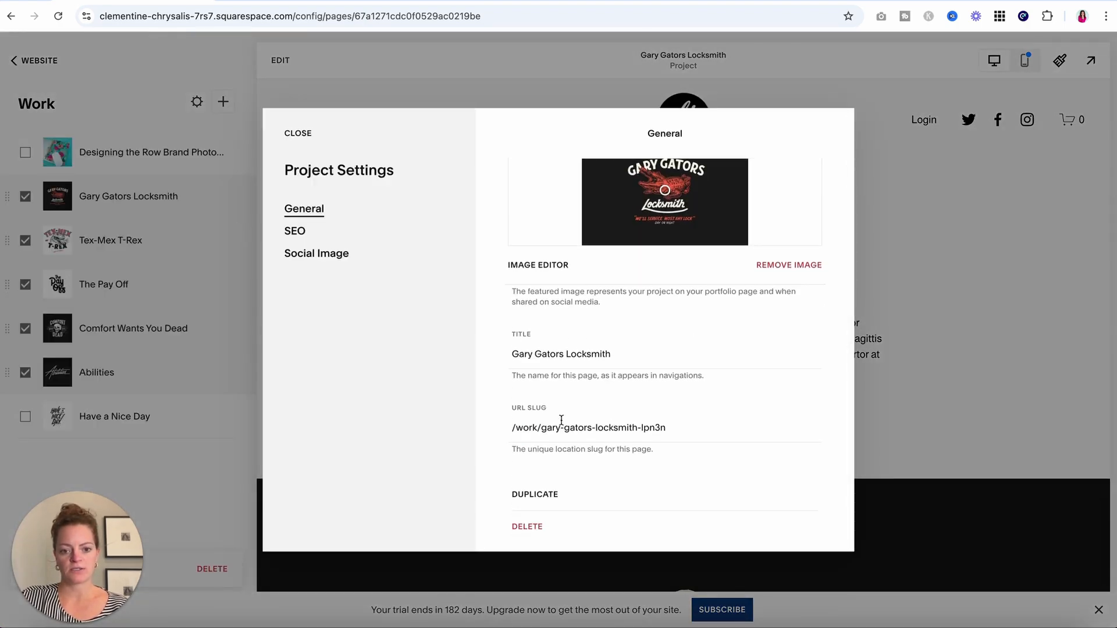
mouse_move(546, 429)
left_mouse_down()
mouse_move(675, 431)
mouse_move(541, 429)
left_mouse_up()
left_click(679, 428)
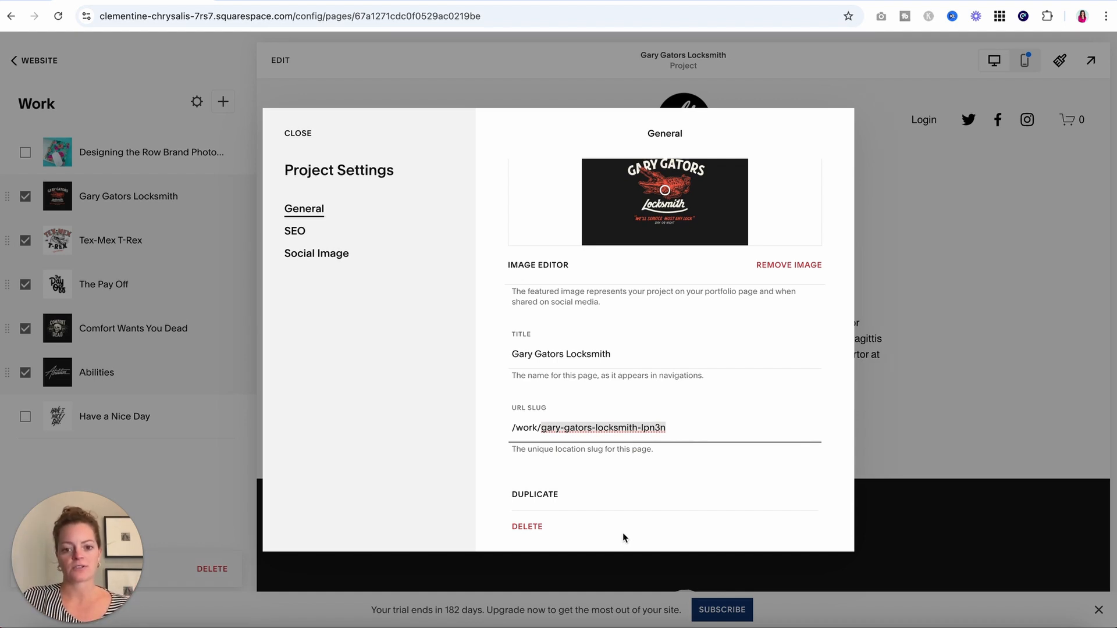
left_click(298, 135)
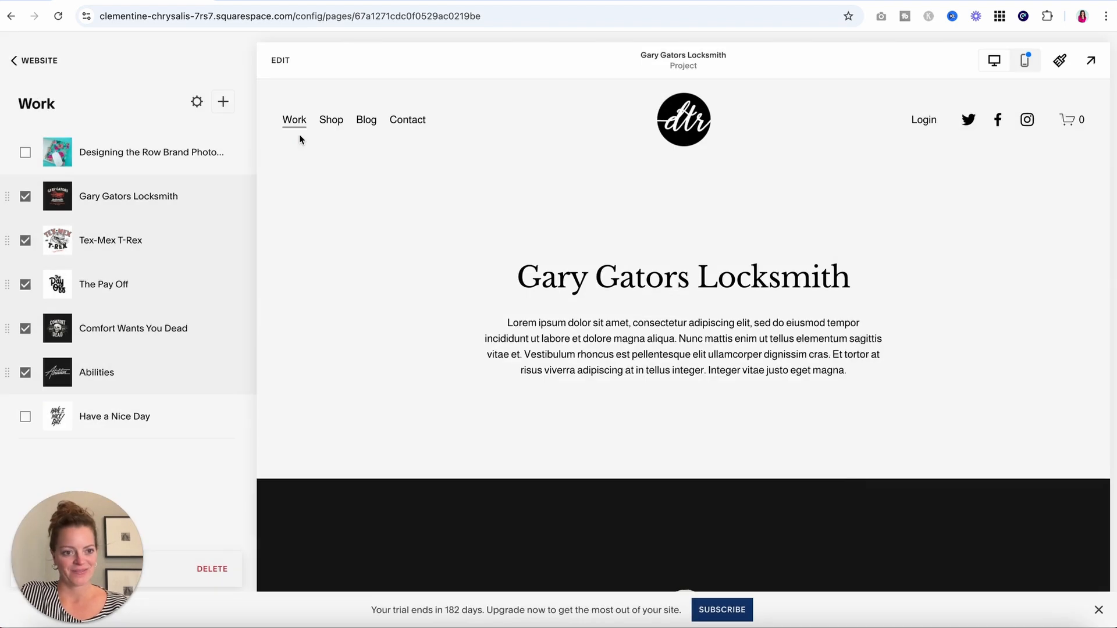
left_click(39, 59)
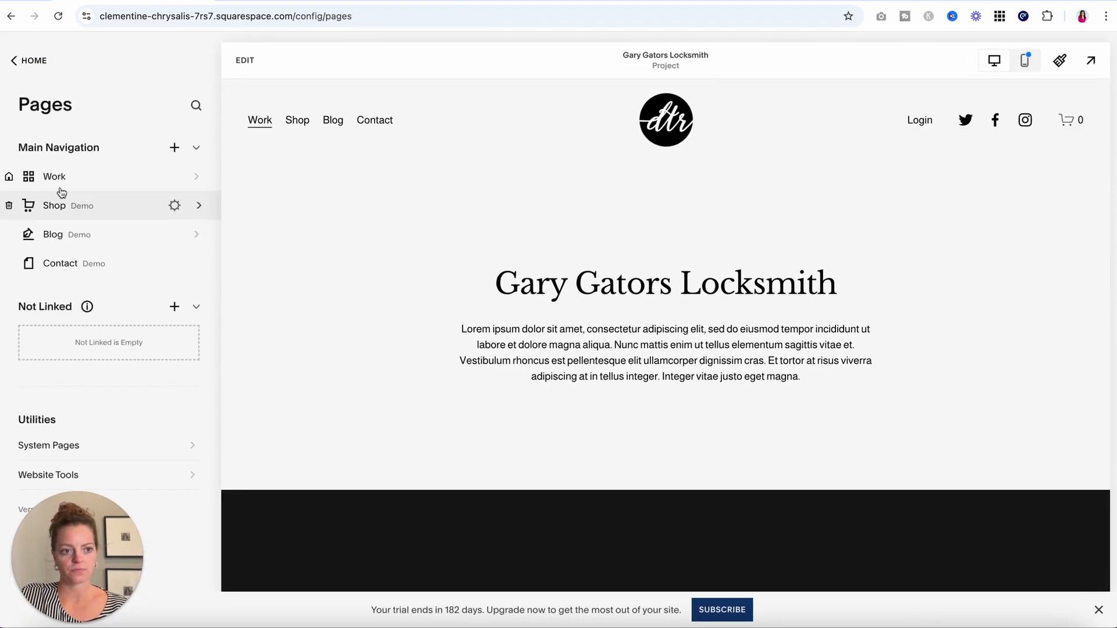
Open the Work portfolio page in the Pages panel and switch it into edit mode.
left_click(61, 177)
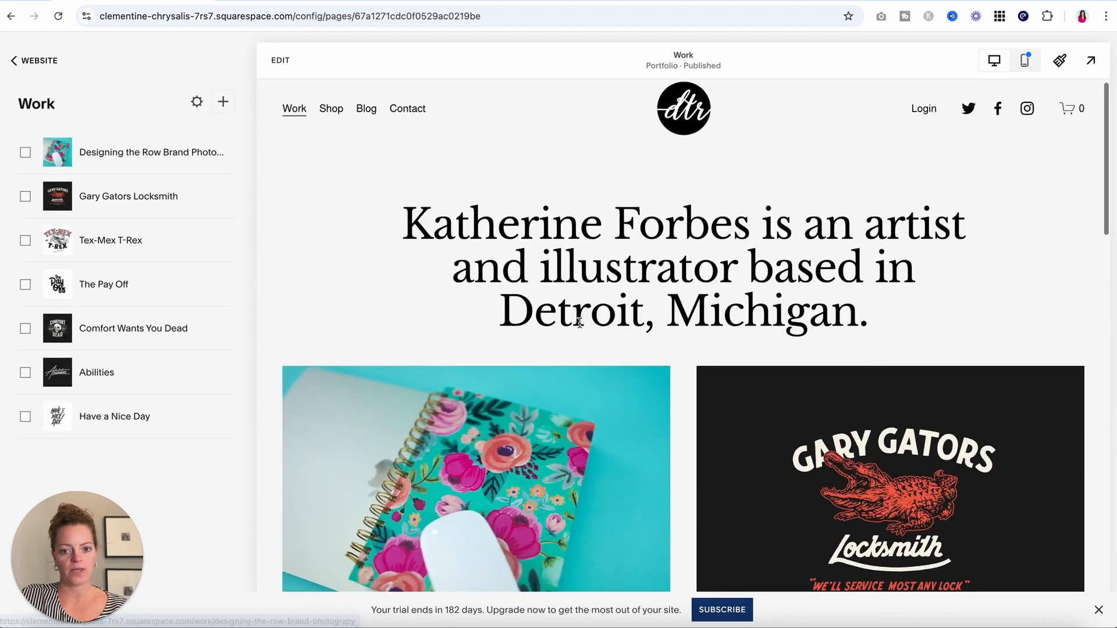
scroll(580, 325, "down", 20)
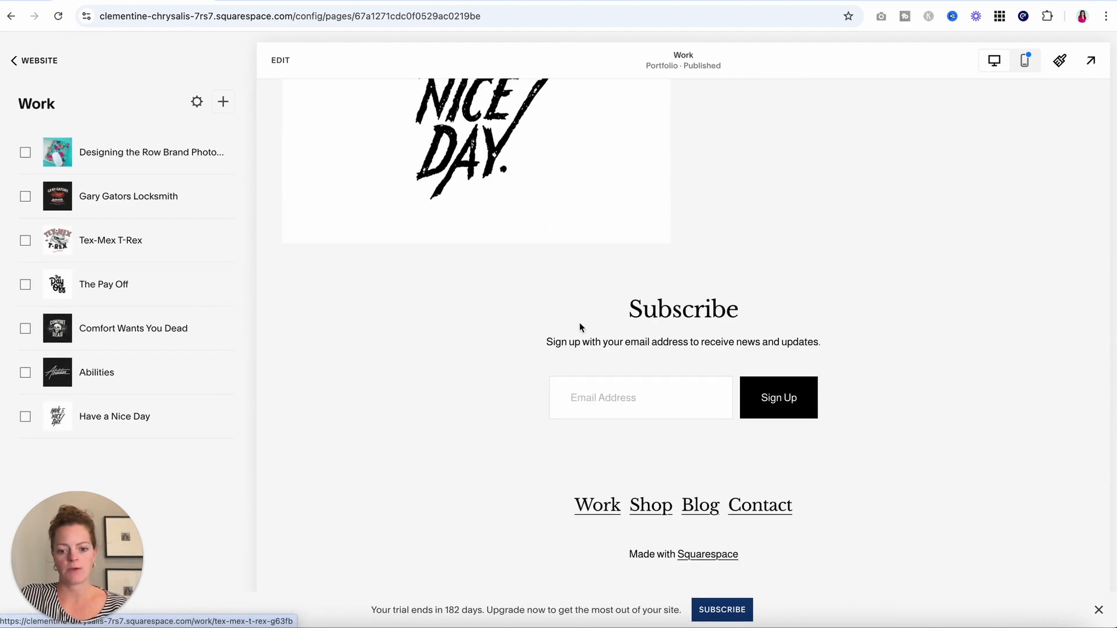
left_click(281, 59)
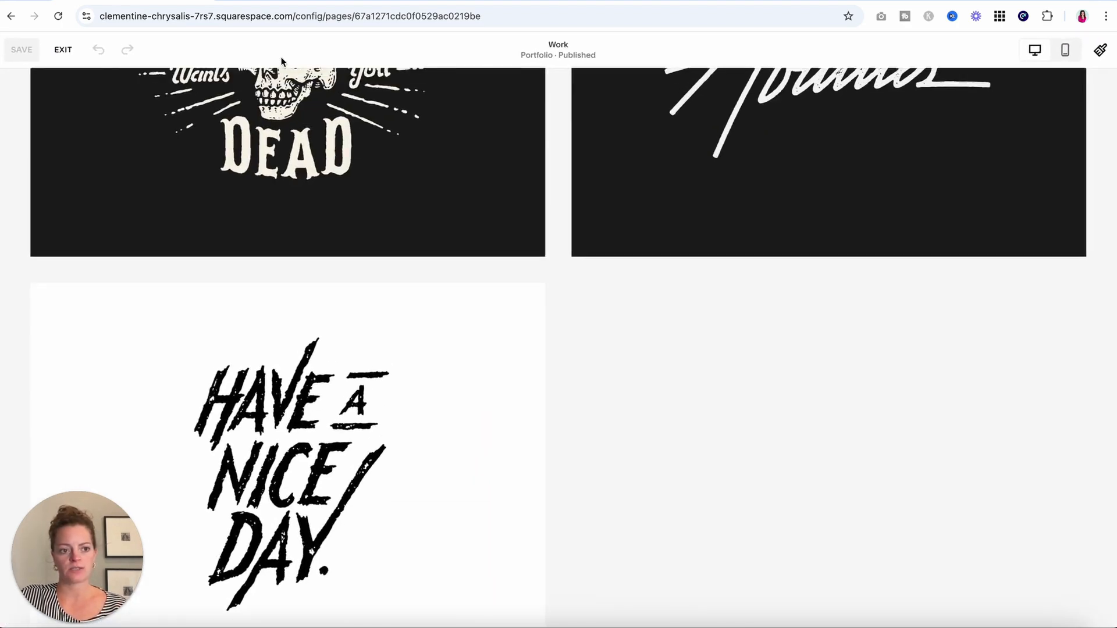
scroll(565, 381, "down", 10)
Select the newsletter sign-up block and rename its form after the site owner.
left_click(605, 296)
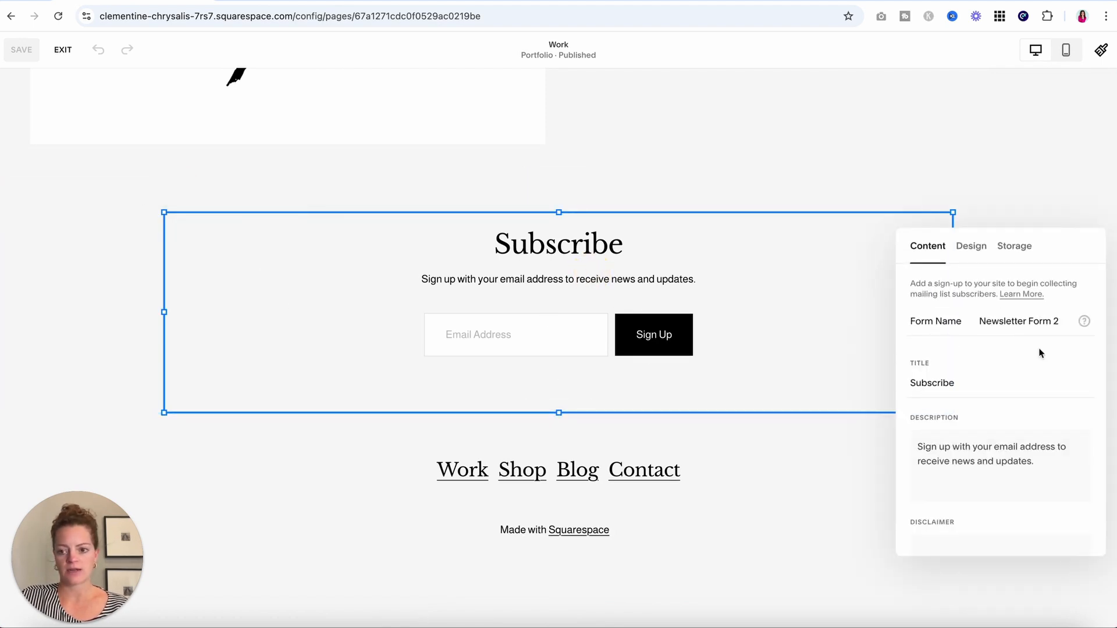
left_click_drag(981, 322, 1059, 323)
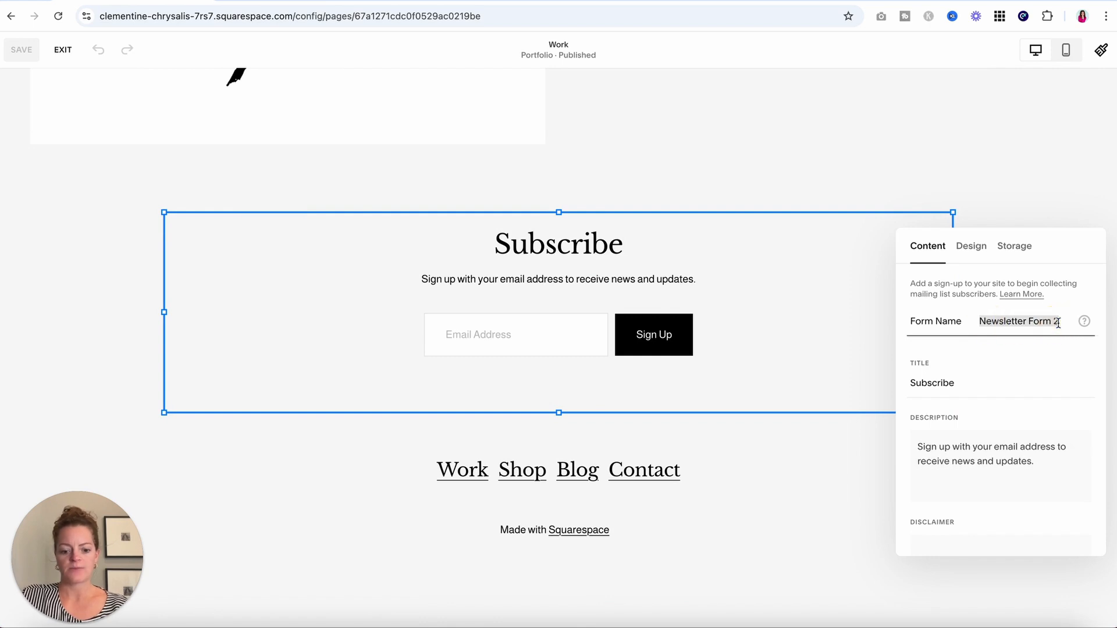
type("Katherine's Email List")
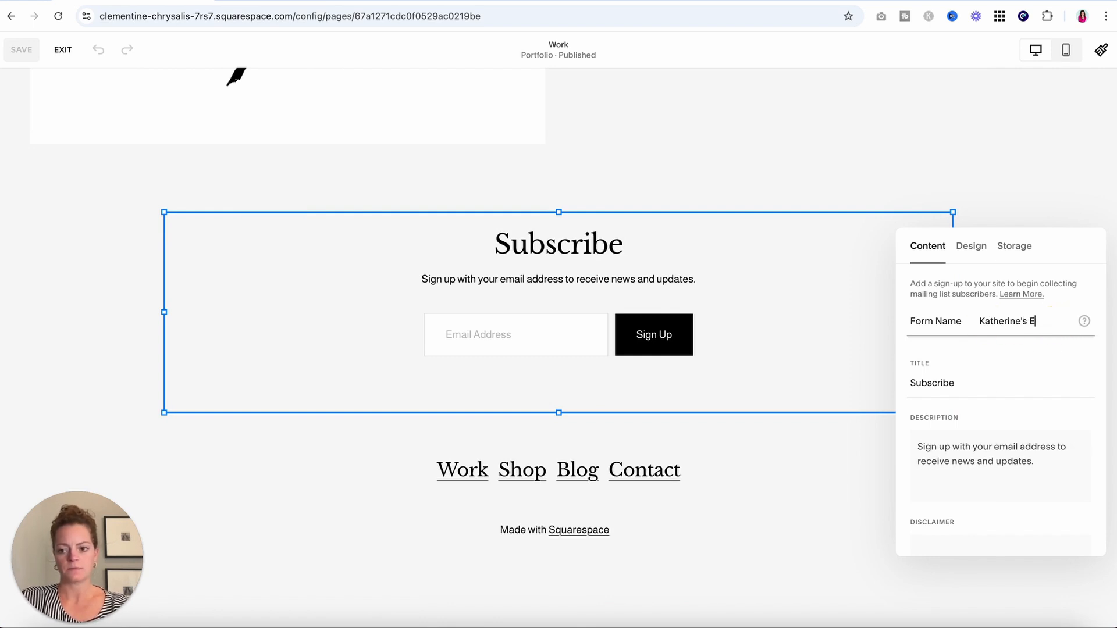
Retitle the form 'Subscribe to my Email List' and require first and last names.
left_click(949, 390)
left_click(975, 383)
type("to")
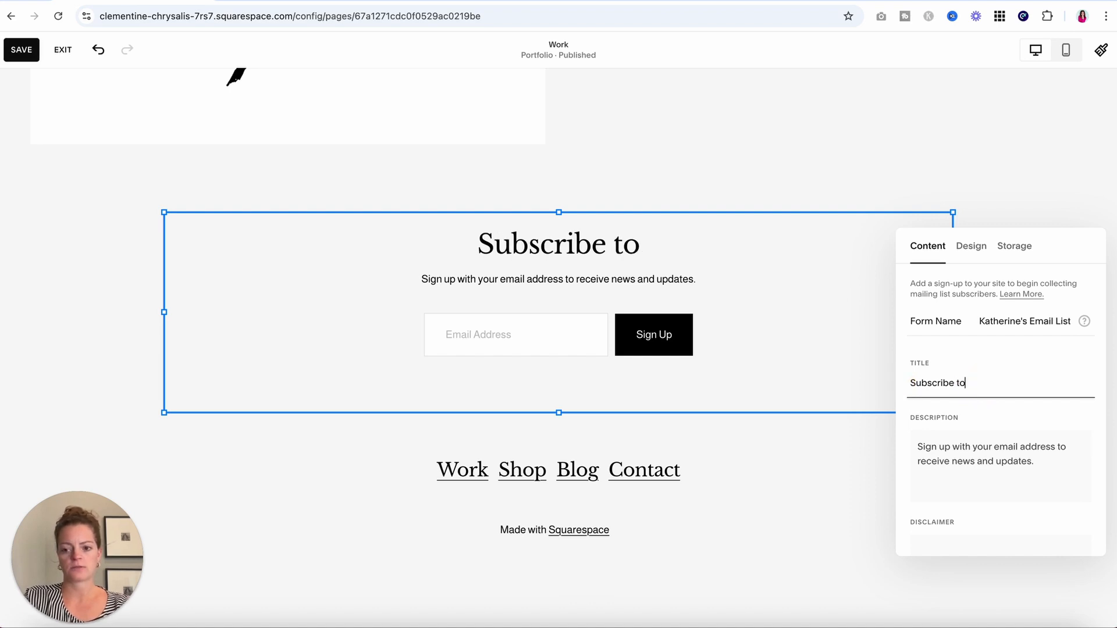
type(" my Email List")
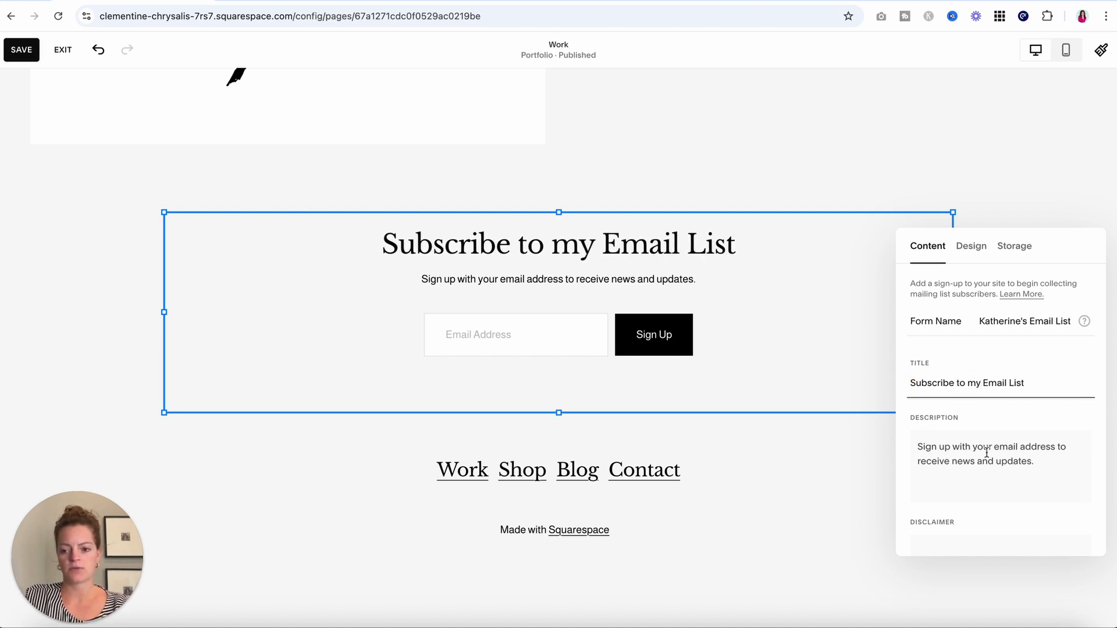
left_click(948, 442)
scroll(969, 460, "down", 3)
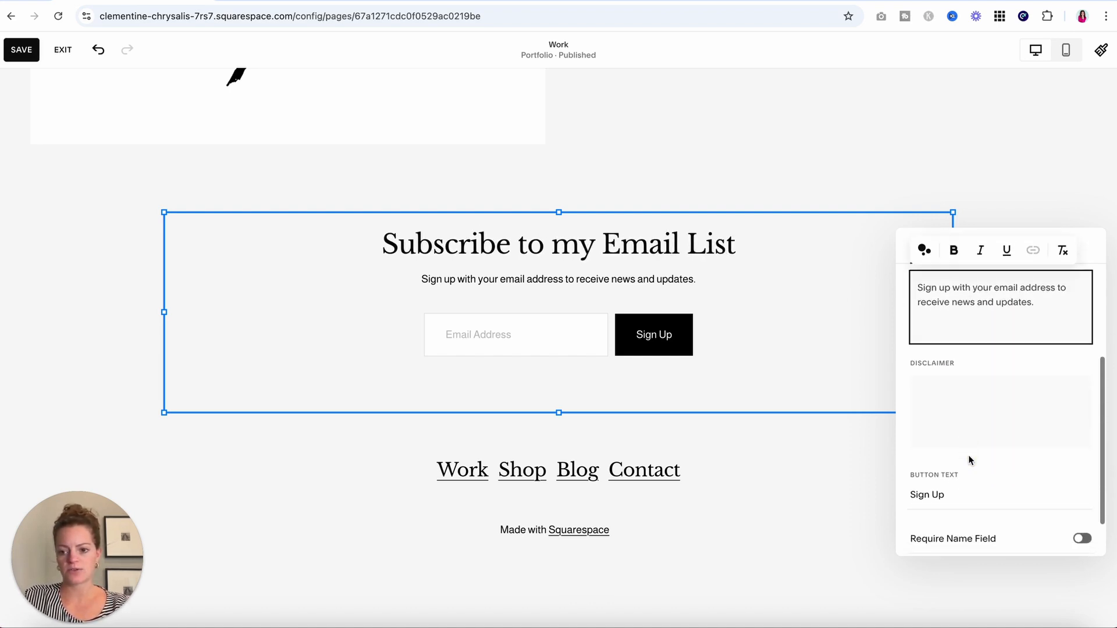
scroll(970, 460, "down", 1)
left_click(990, 485)
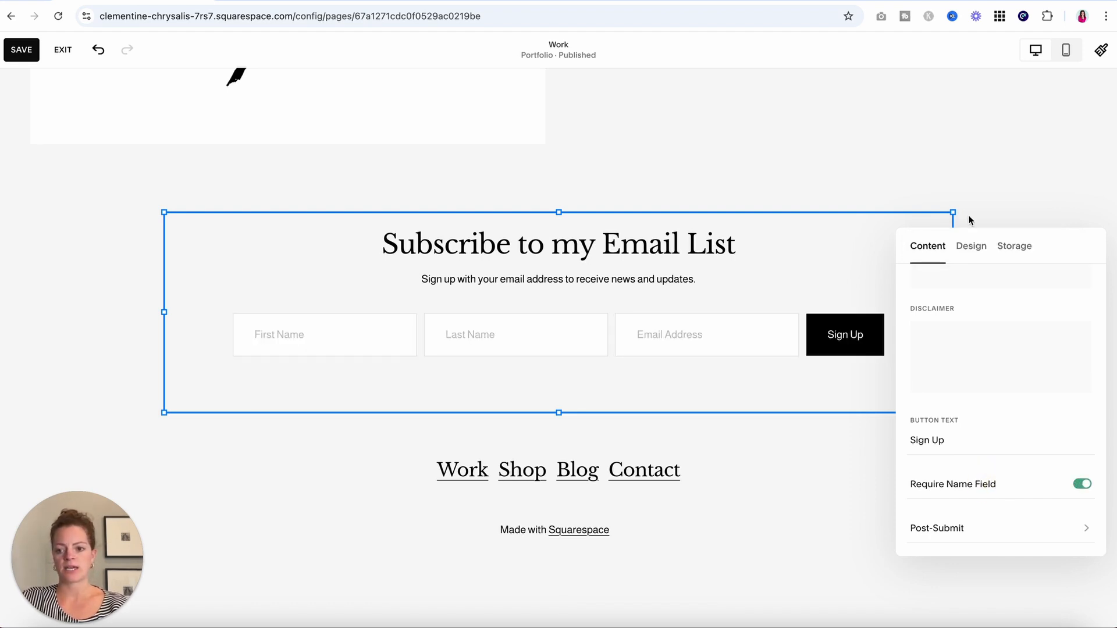
Try left, right and stacked layouts, leaving the form centred with its fields in one row.
left_click(971, 245)
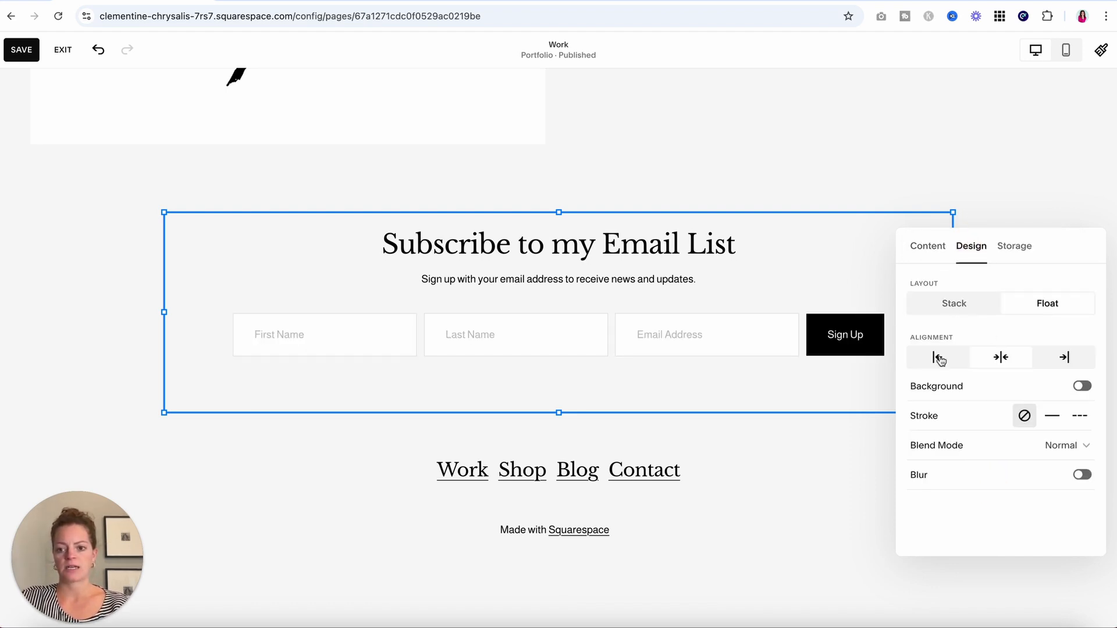
left_click(938, 358)
left_click(1064, 360)
left_click(1006, 359)
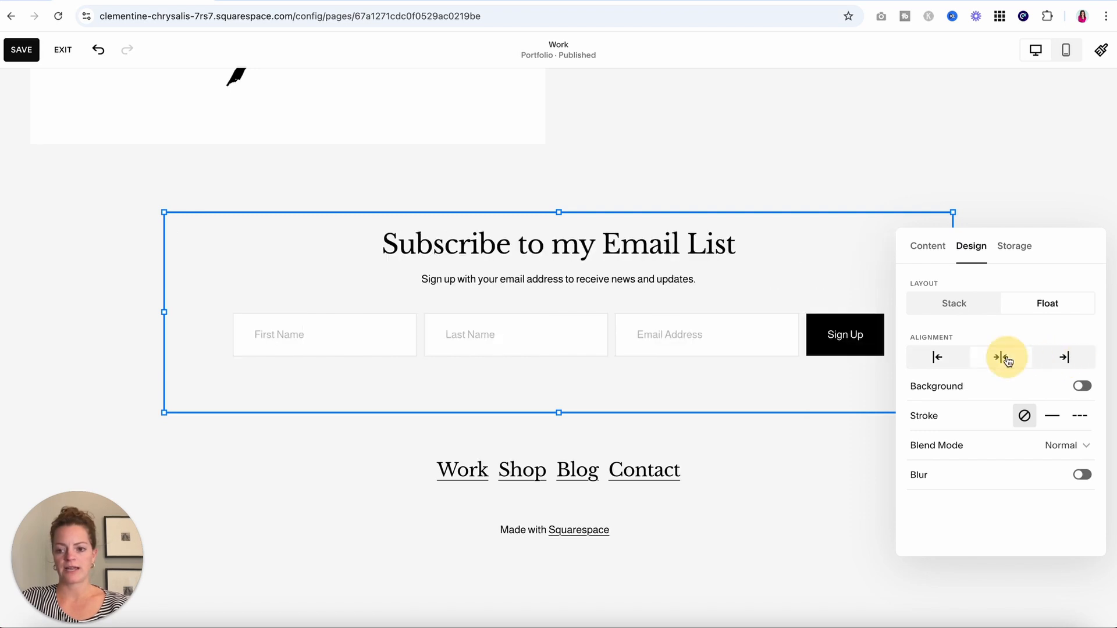
left_click(970, 305)
left_click(1051, 305)
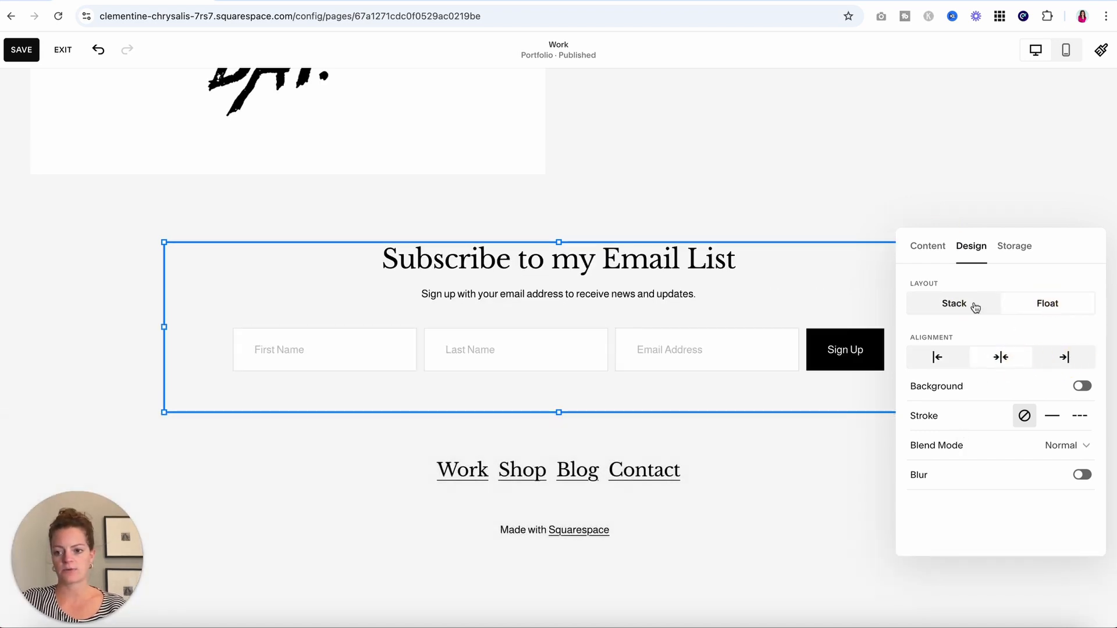
Browse the subscriber storage options, keeping Squarespace storage, and close the form settings.
left_click(1015, 248)
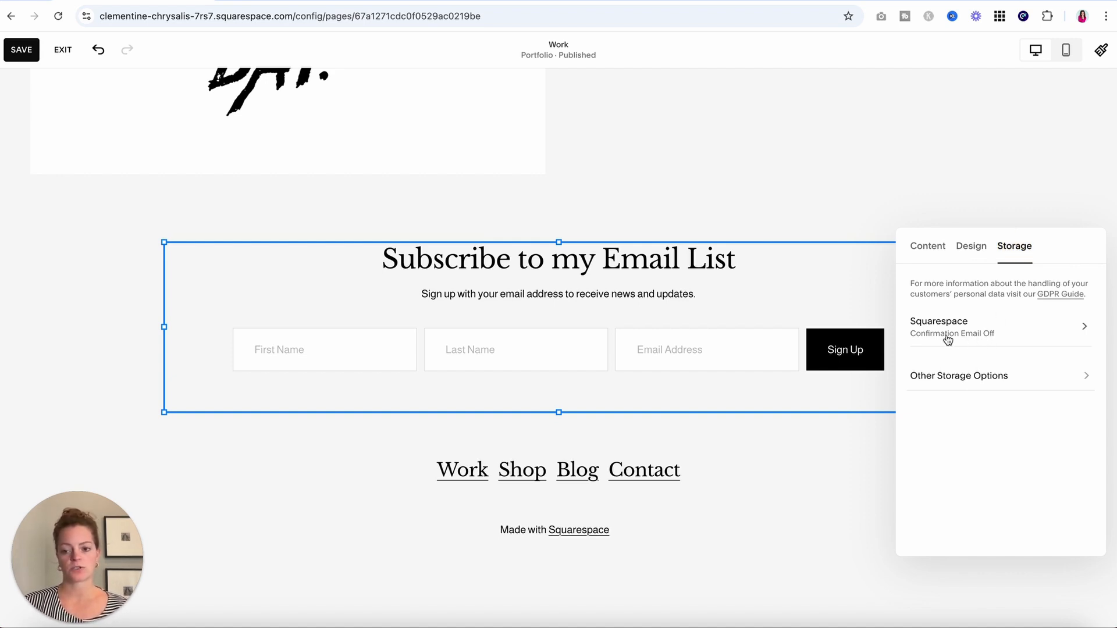
left_click(958, 376)
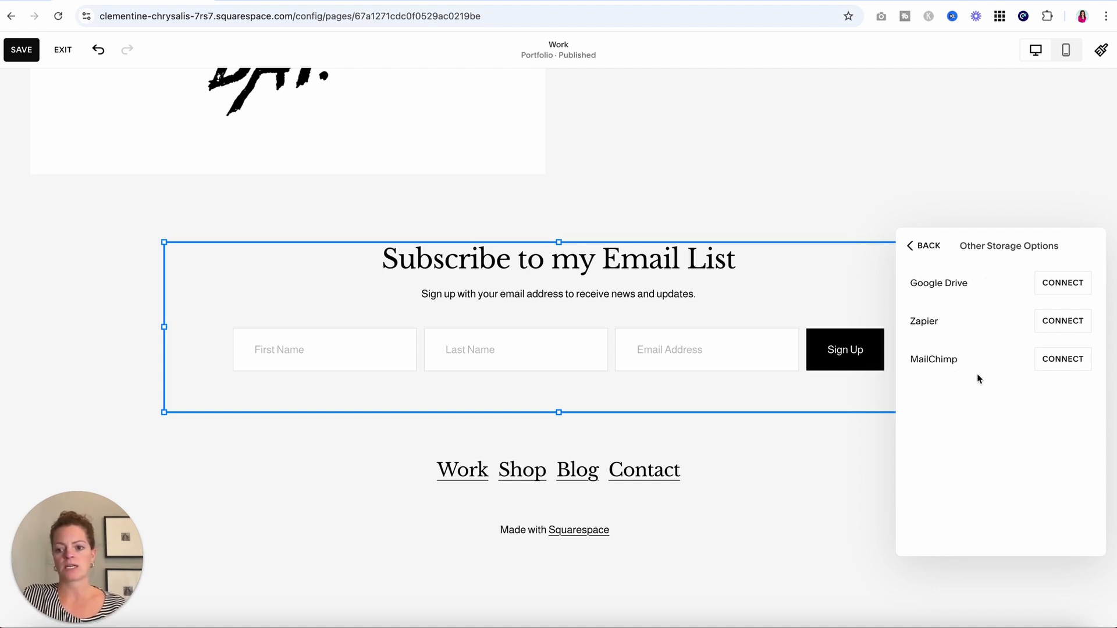
left_click(922, 246)
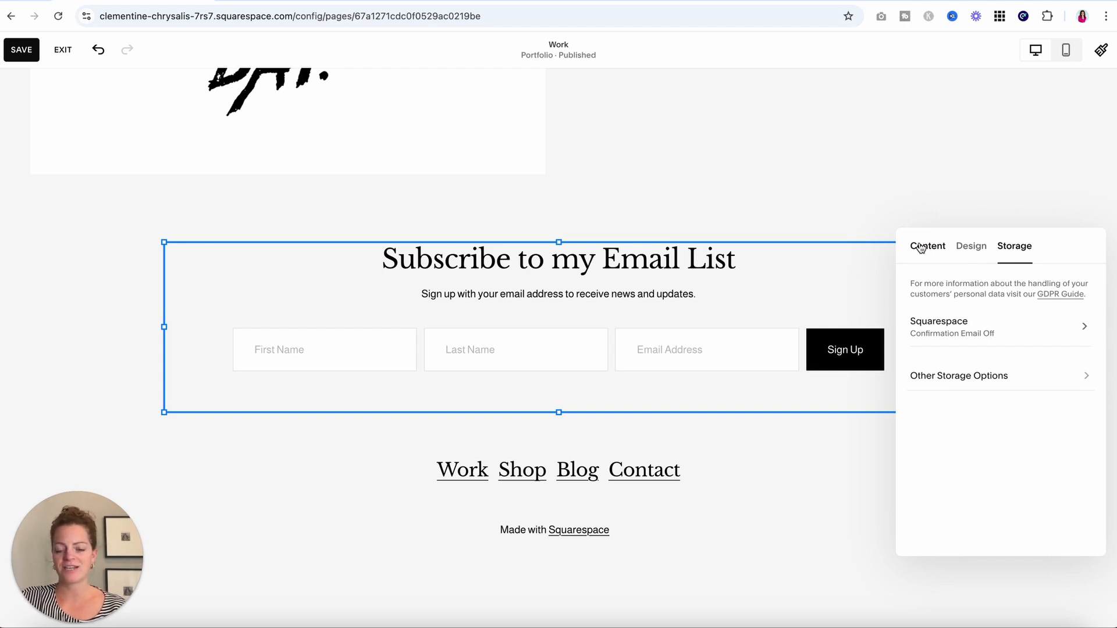
left_click(115, 299)
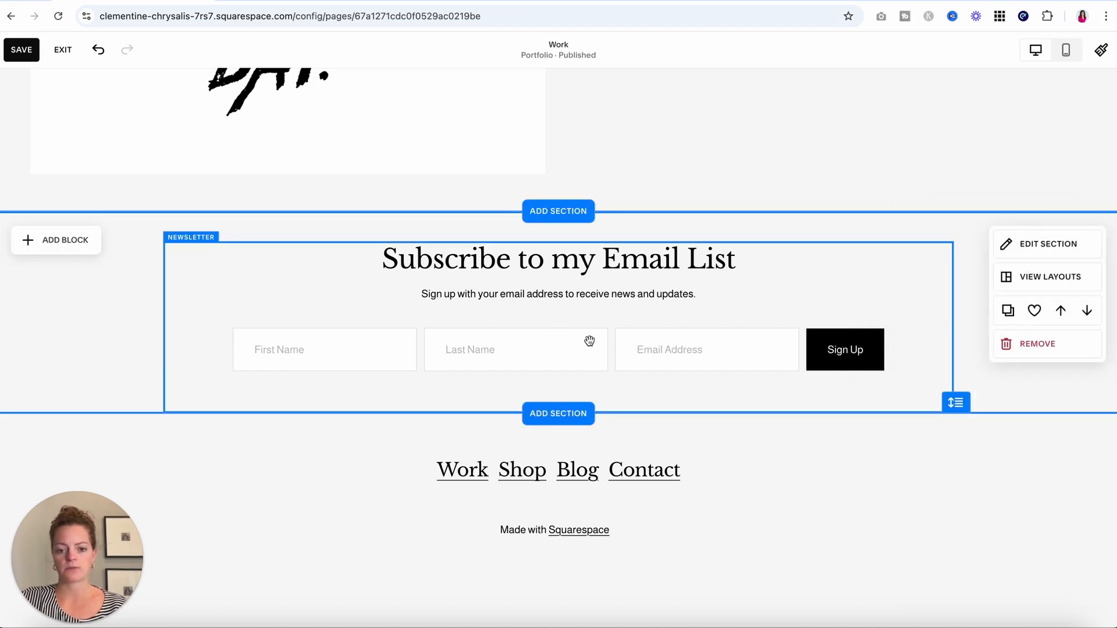
Start editing the site footer and check where the Shop, Blog and Contact links point.
mouse_move(528, 481)
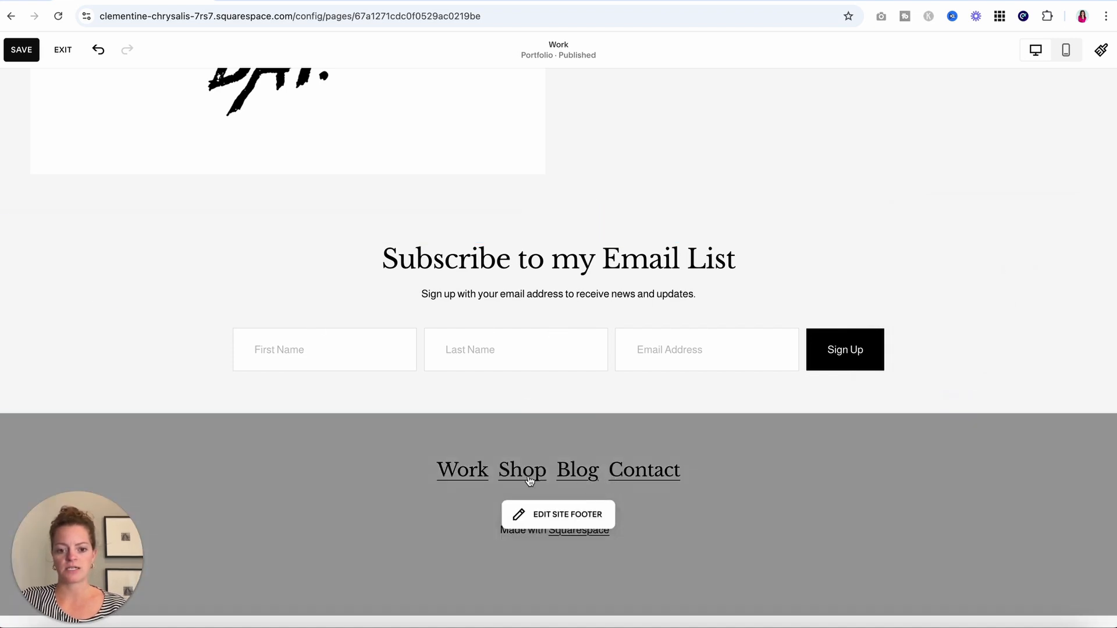
left_click(550, 515)
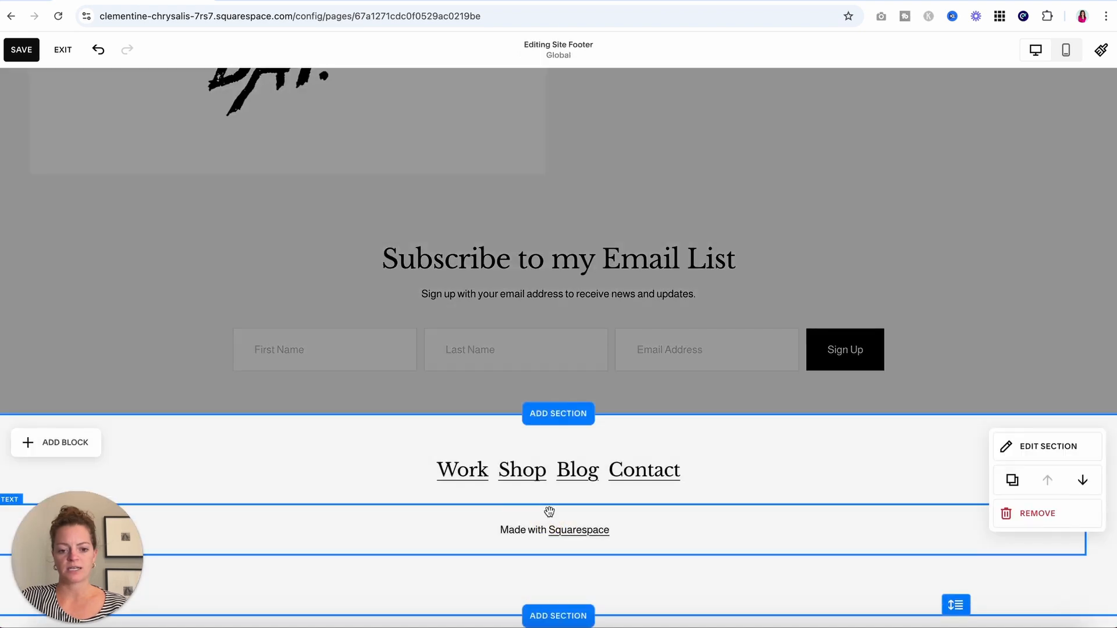
left_click(466, 474)
left_click(469, 471)
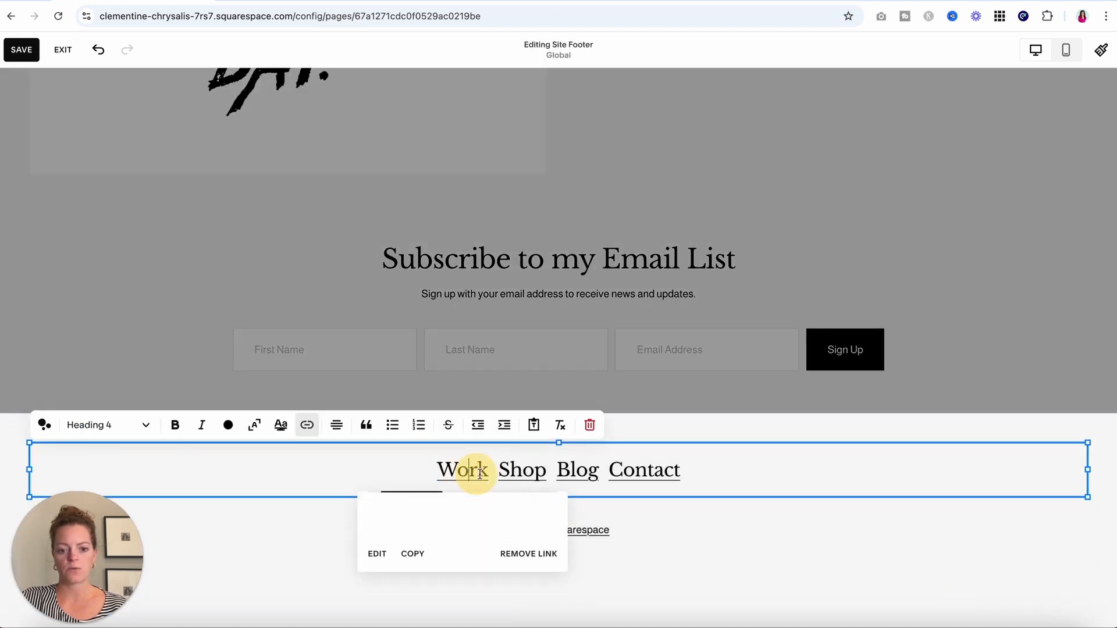
left_click(530, 473)
left_click(579, 474)
left_click(661, 475)
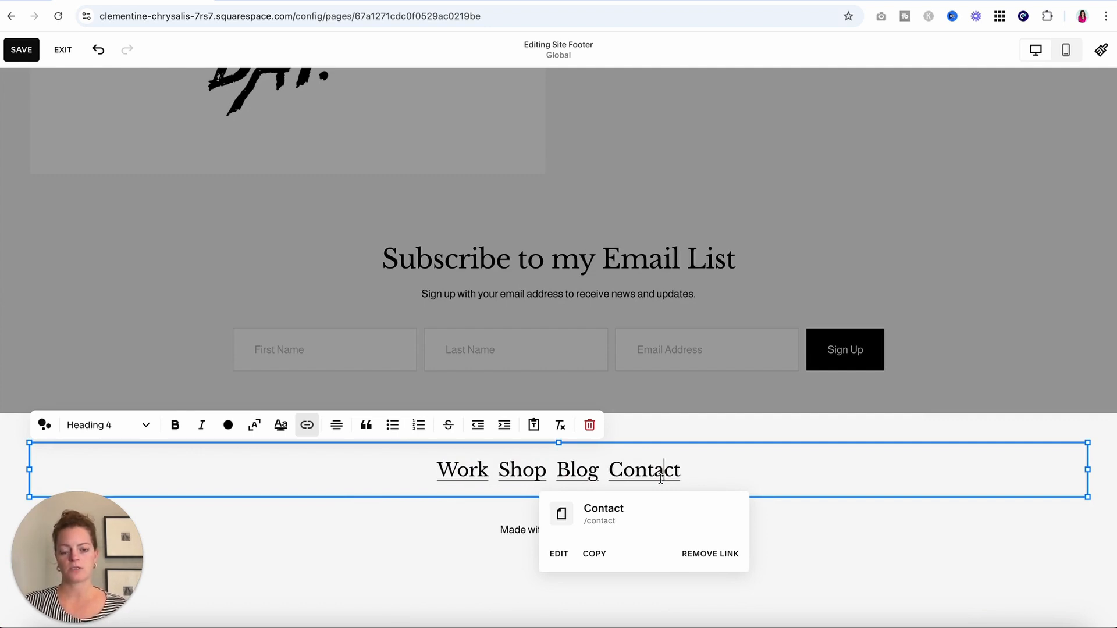
Add 'New Page' after Contact in the footer links and link it to the Shop page (/shop).
left_click(807, 469)
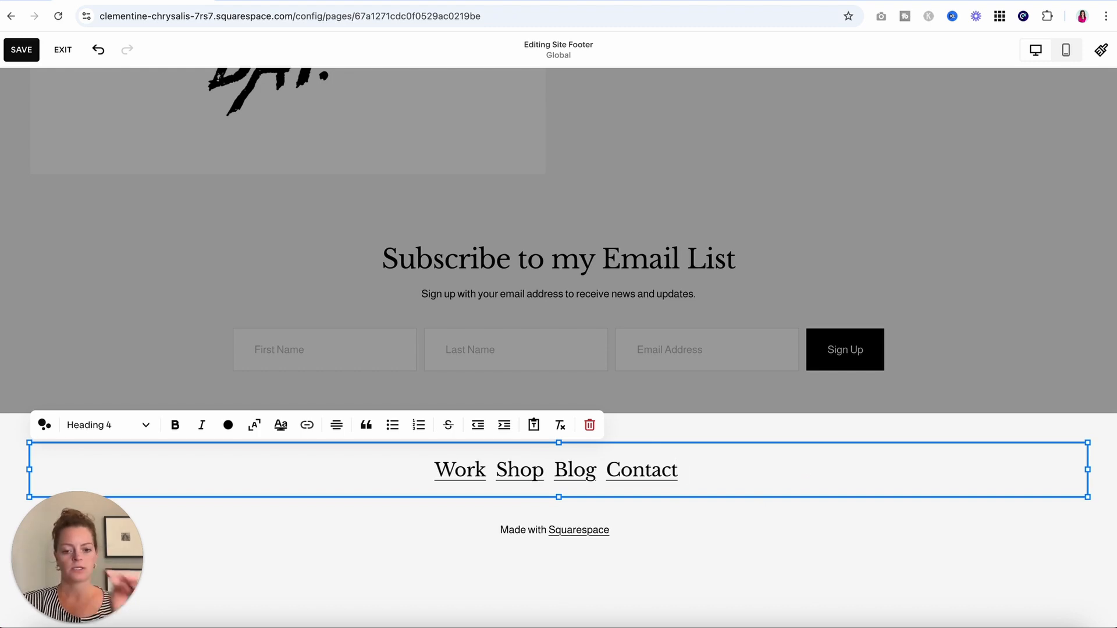
type("New Page")
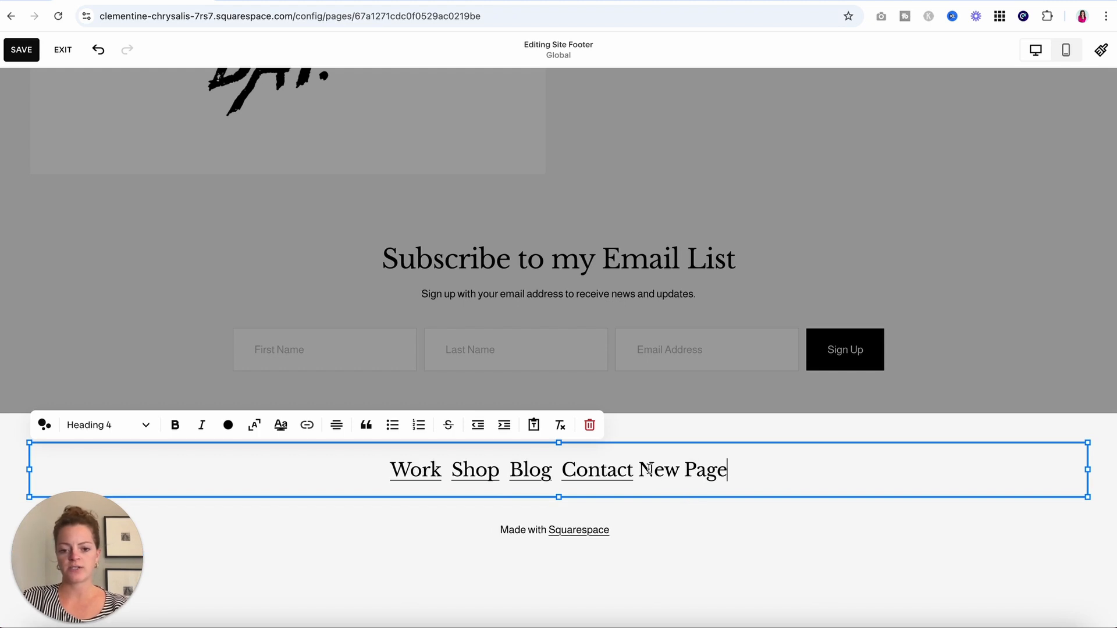
left_click_drag(726, 469, 640, 469)
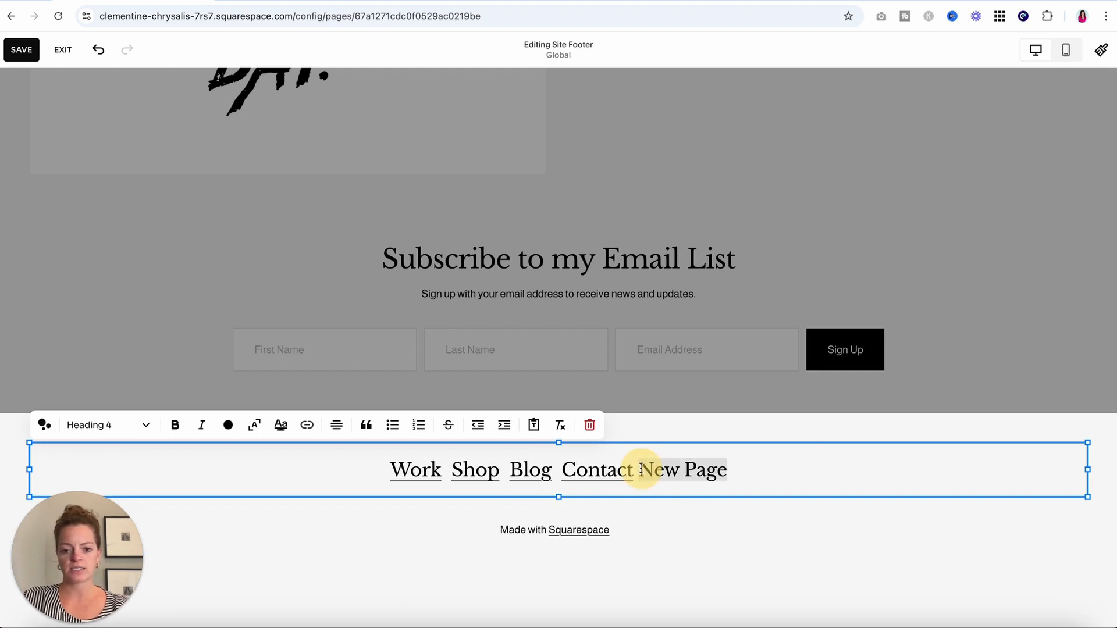
left_click(307, 426)
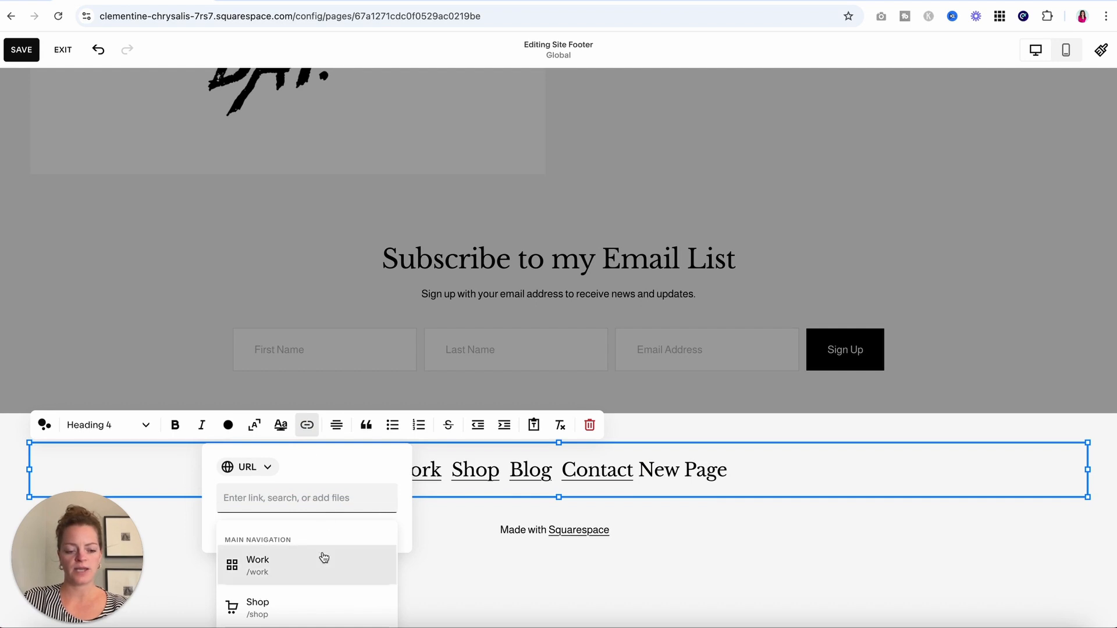
scroll(324, 557, "down", 3)
scroll(324, 558, "up", 1)
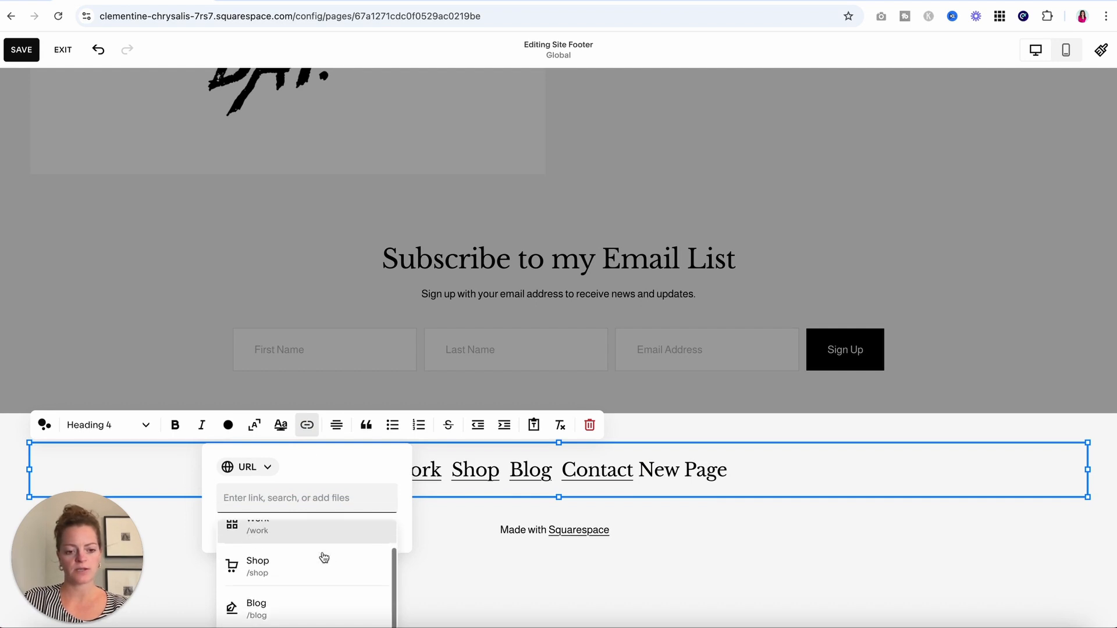
left_click(318, 570)
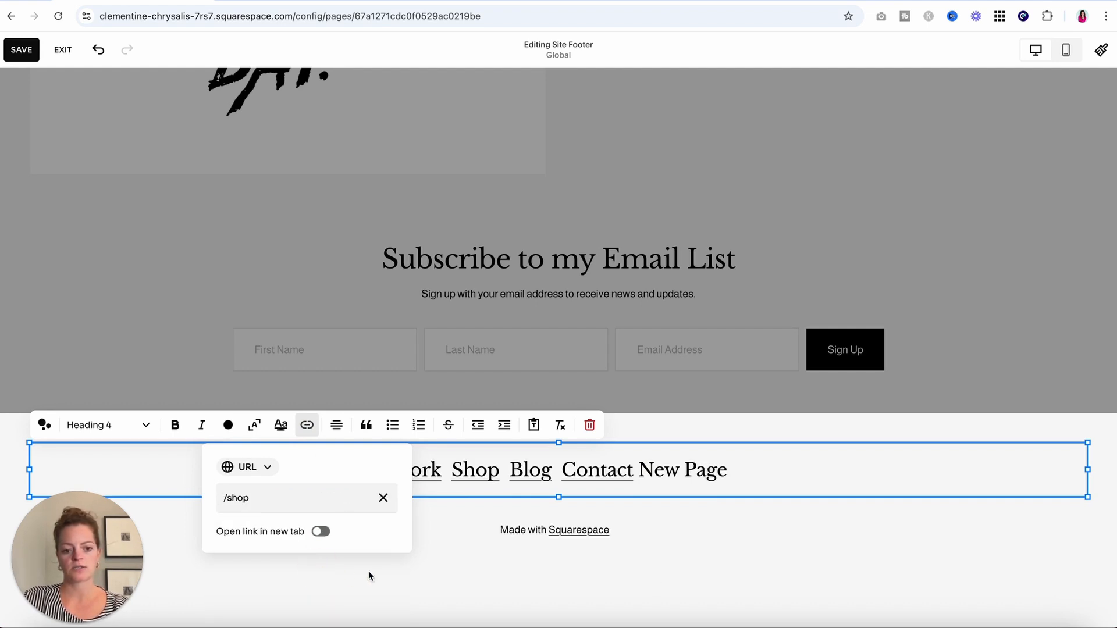
left_click(795, 526)
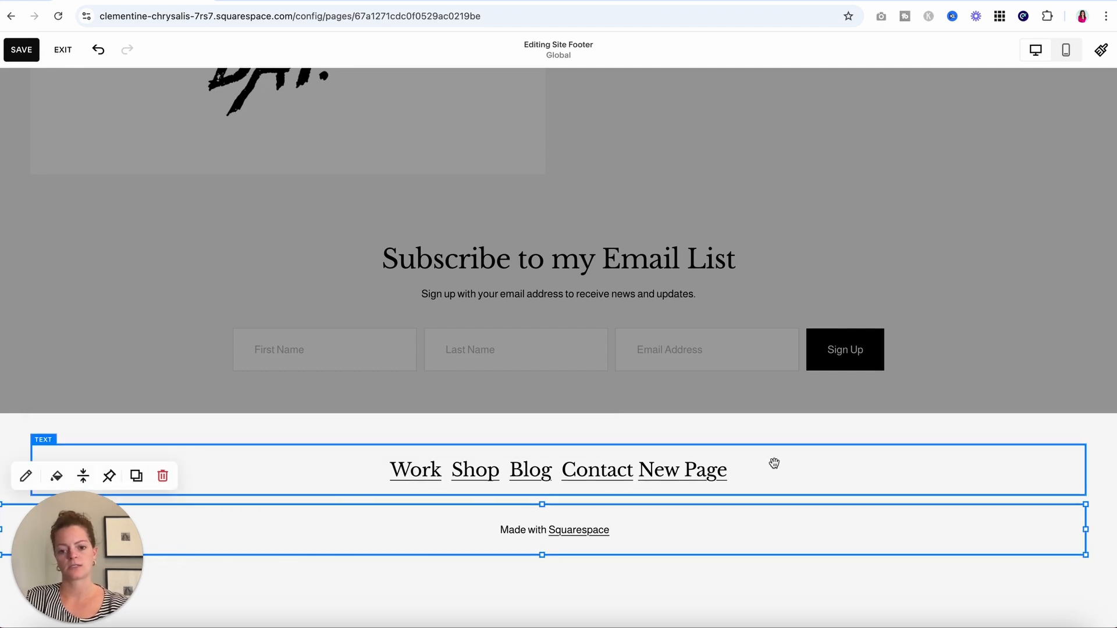
Delete the 'Made with Squarespace' text block from the footer.
left_click(735, 526)
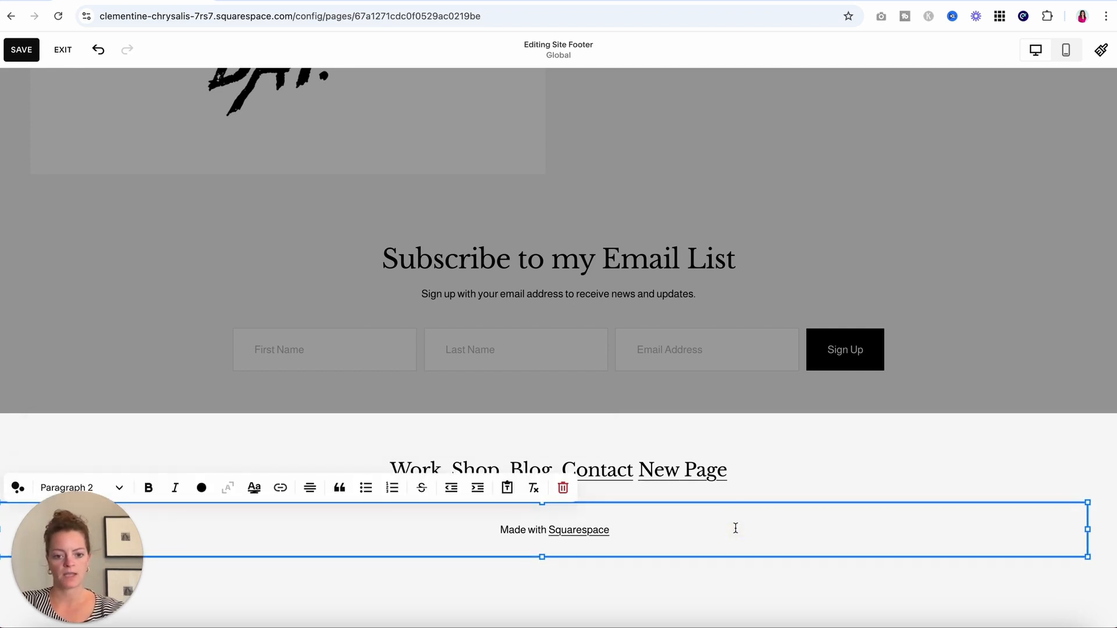
left_click(563, 488)
left_click(636, 377)
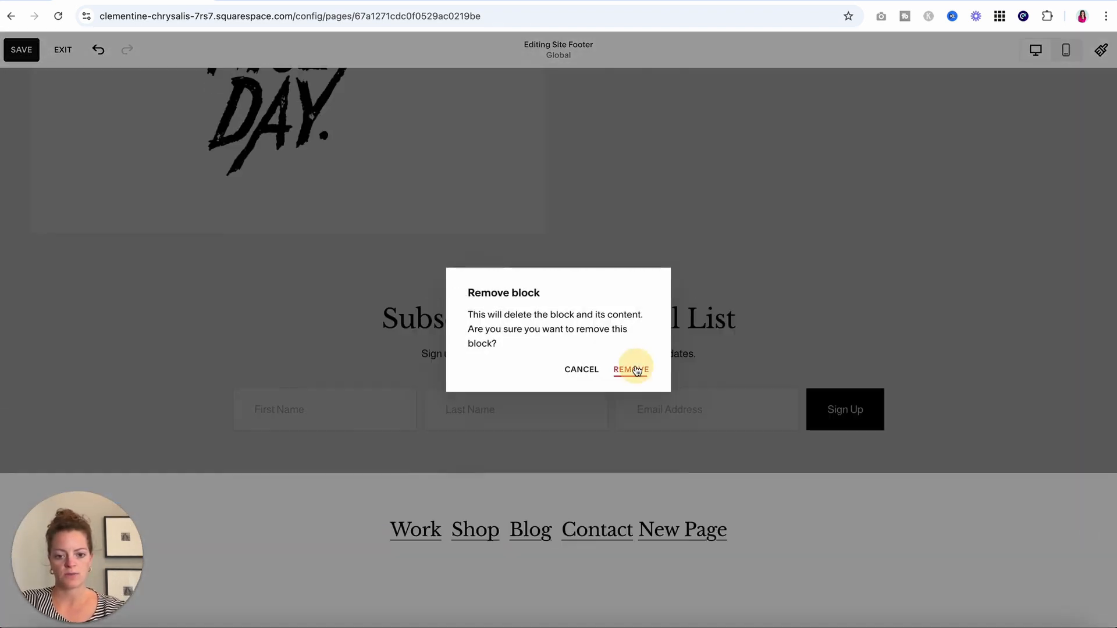
mouse_move(557, 576)
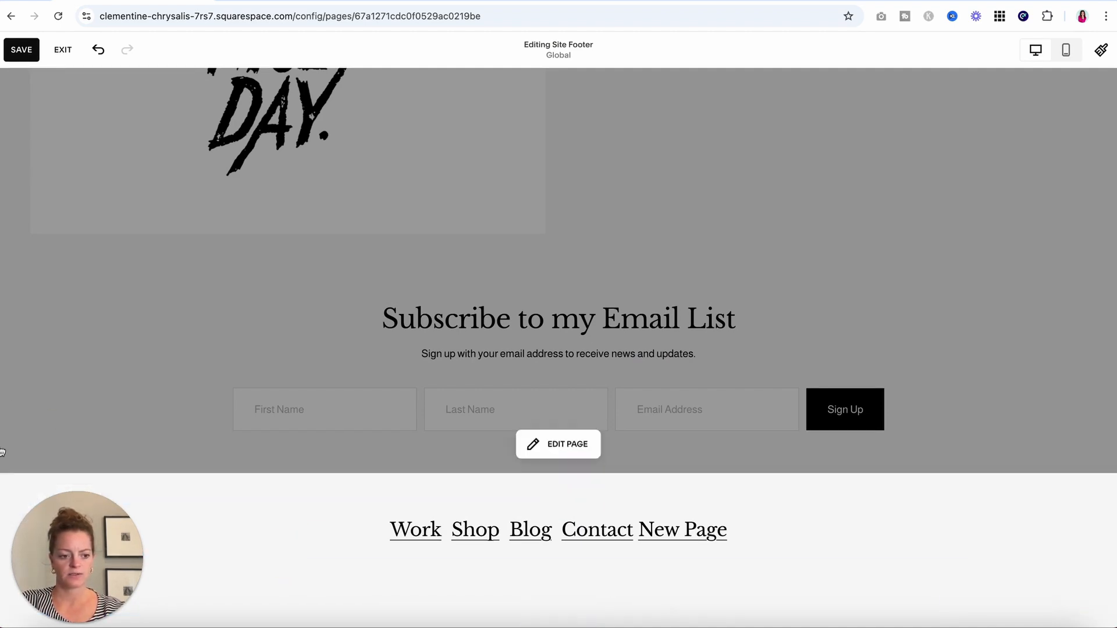
left_click(32, 504)
left_click(35, 473)
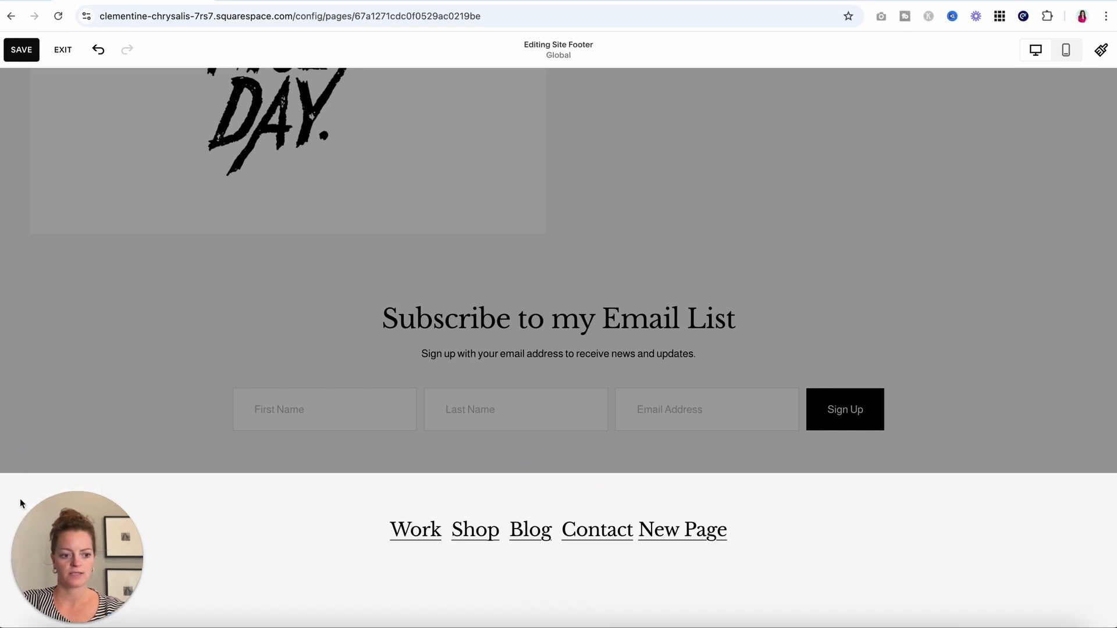
Add a blank section to the footer and move the footer links above it.
left_click(553, 472)
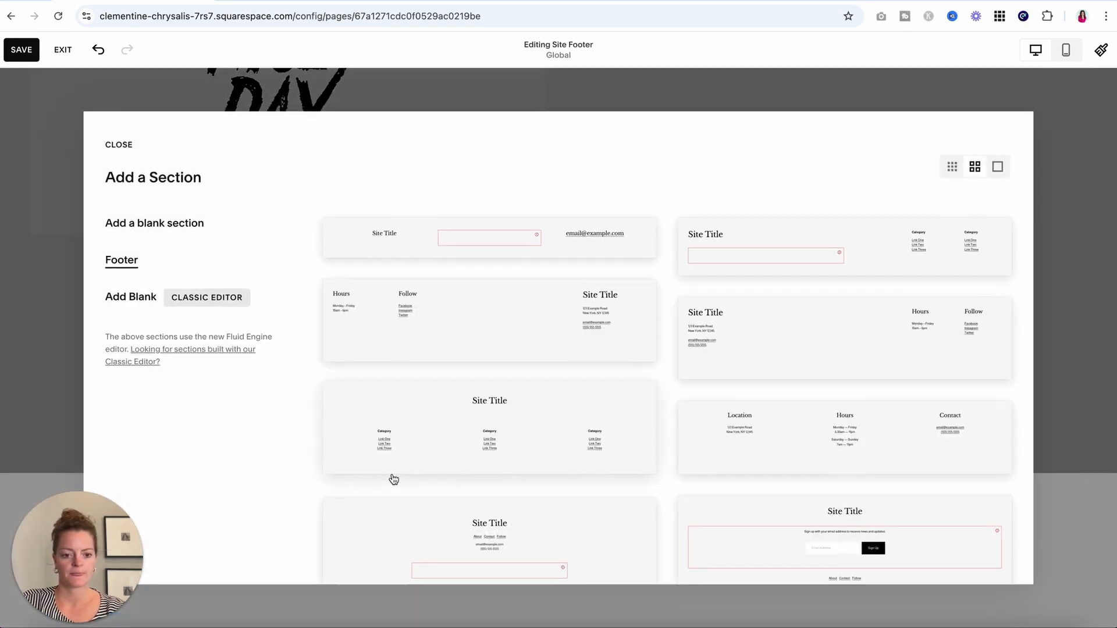
left_click(164, 223)
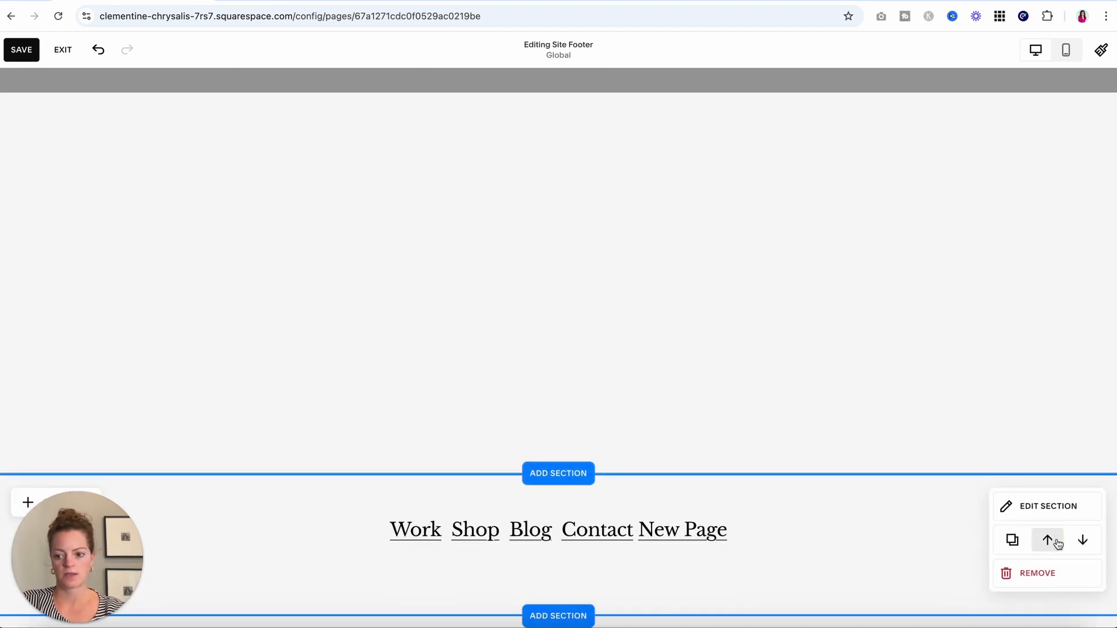
left_click(1050, 542)
scroll(444, 307, "up", 2)
Add a Social Links block centred under the navigation links, resize it and shorten the footer.
left_click(74, 214)
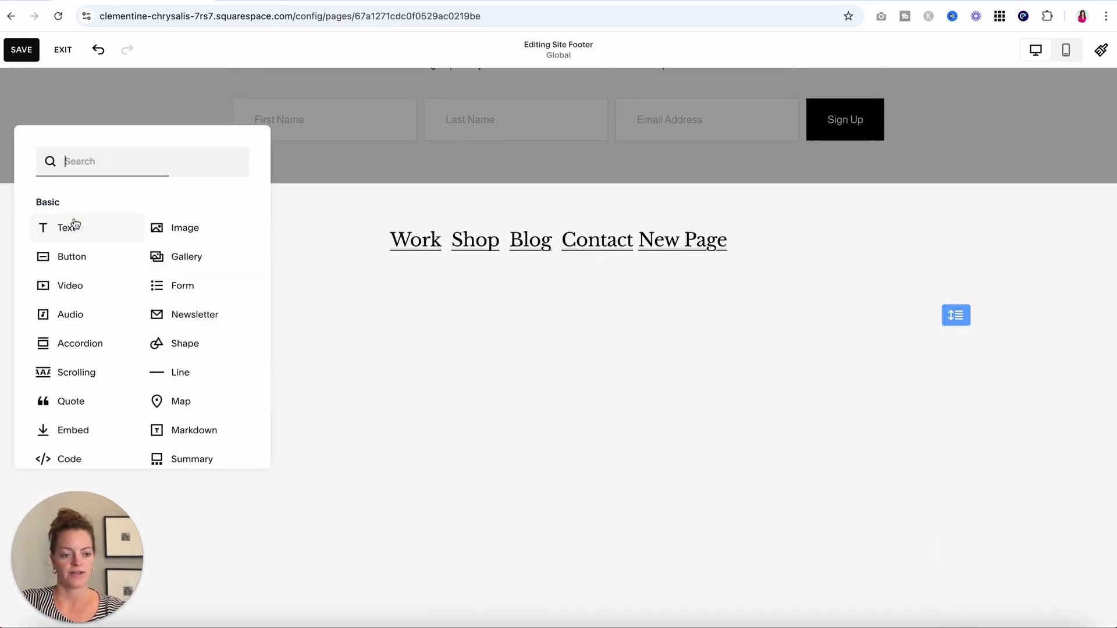
scroll(90, 379, "down", 3)
left_click(192, 370)
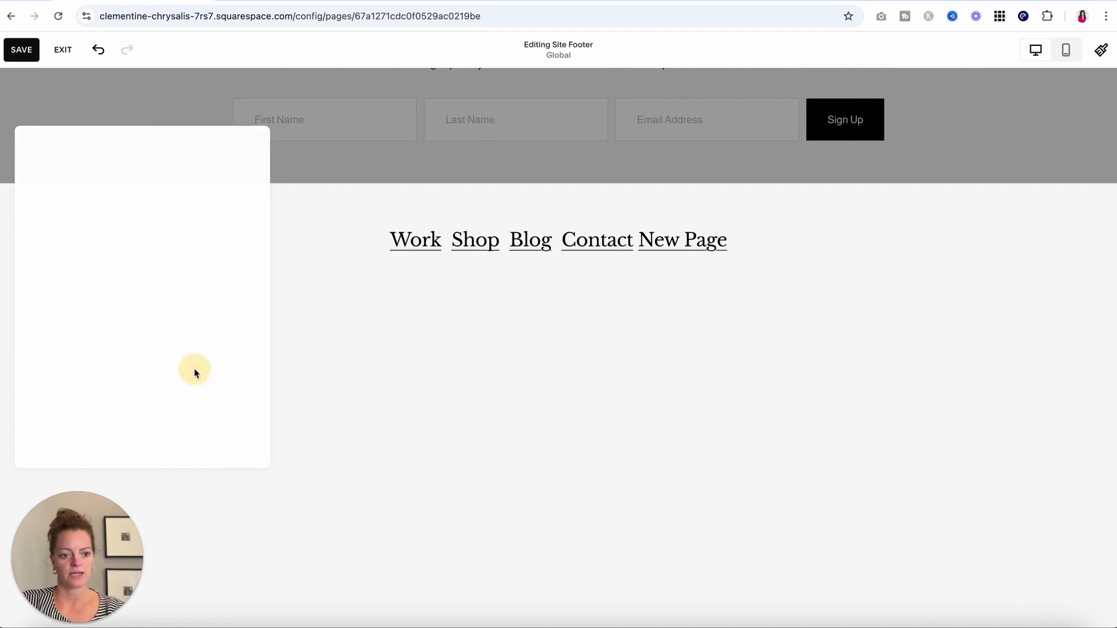
left_click_drag(92, 249, 559, 294)
left_click(1008, 316)
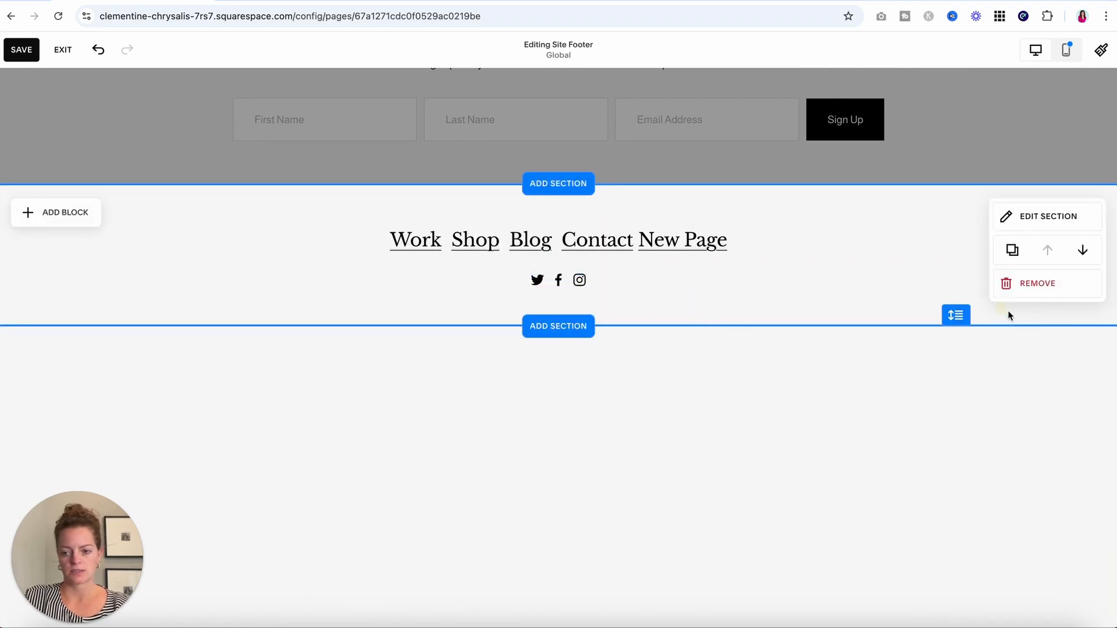
left_click_drag(966, 318, 963, 294)
left_click(962, 261)
scroll(908, 306, "up", 1)
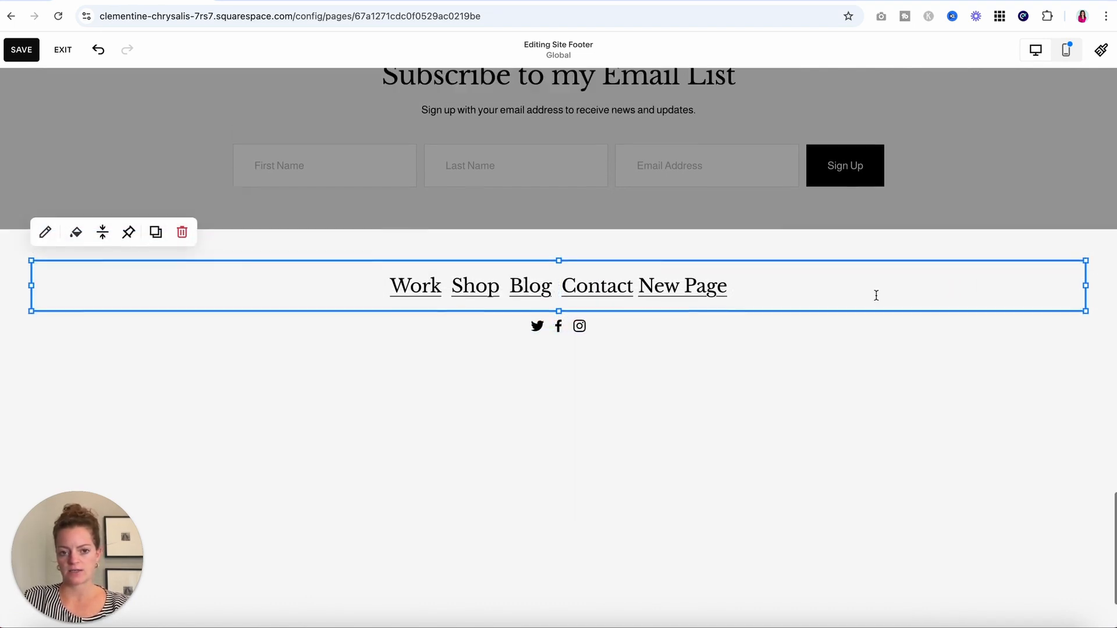
scroll(875, 296, "down", 1)
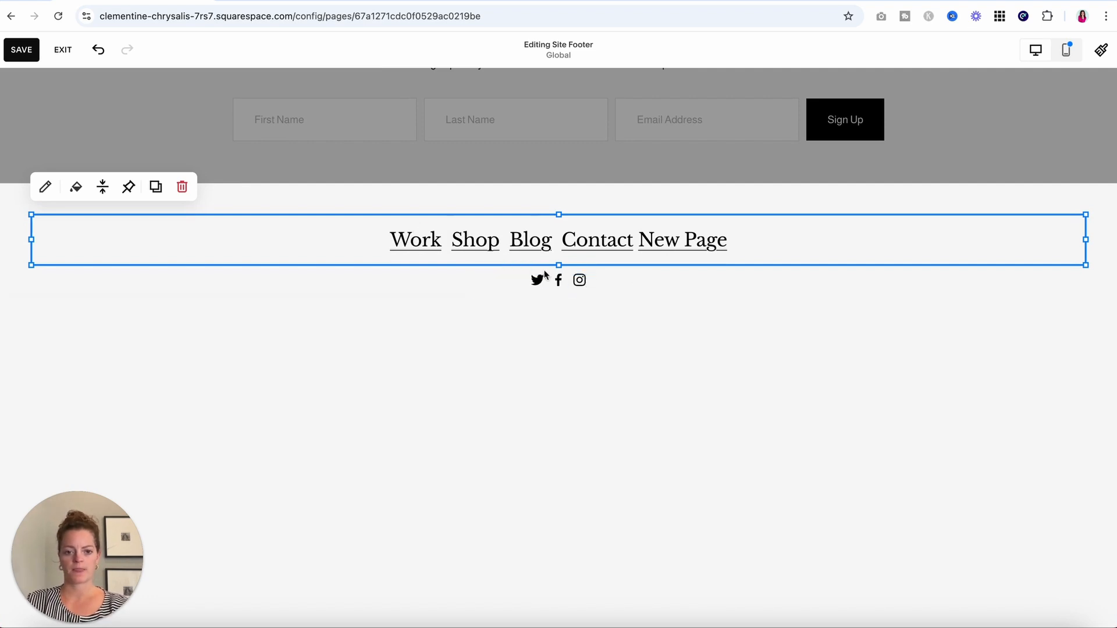
left_click(736, 483)
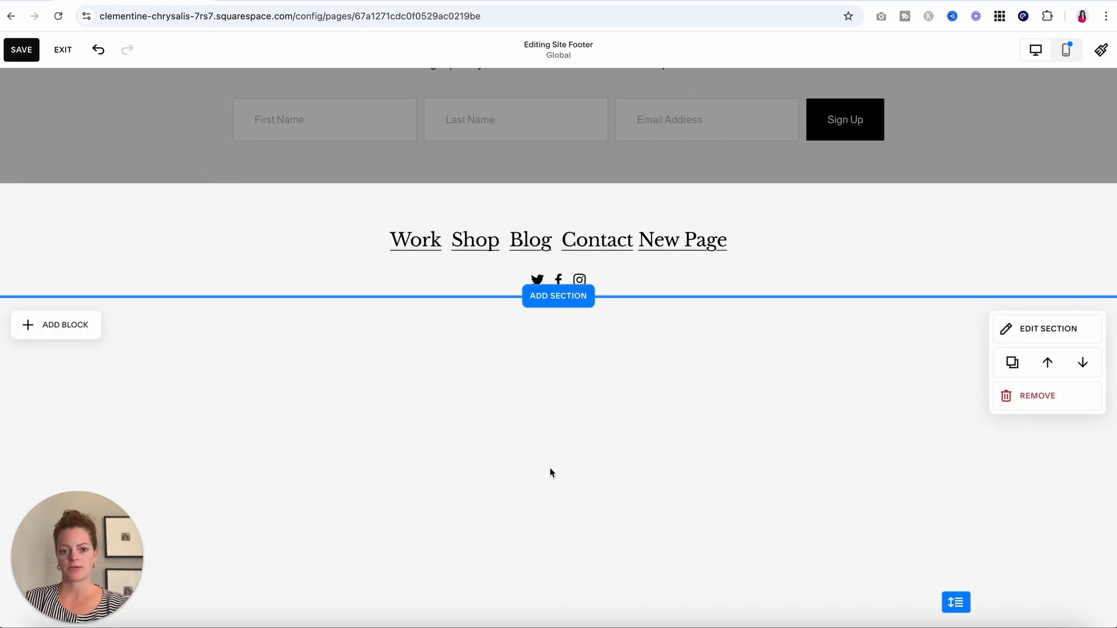
Remove the empty section below the footer, then save and exit back to Work.
left_click(1020, 396)
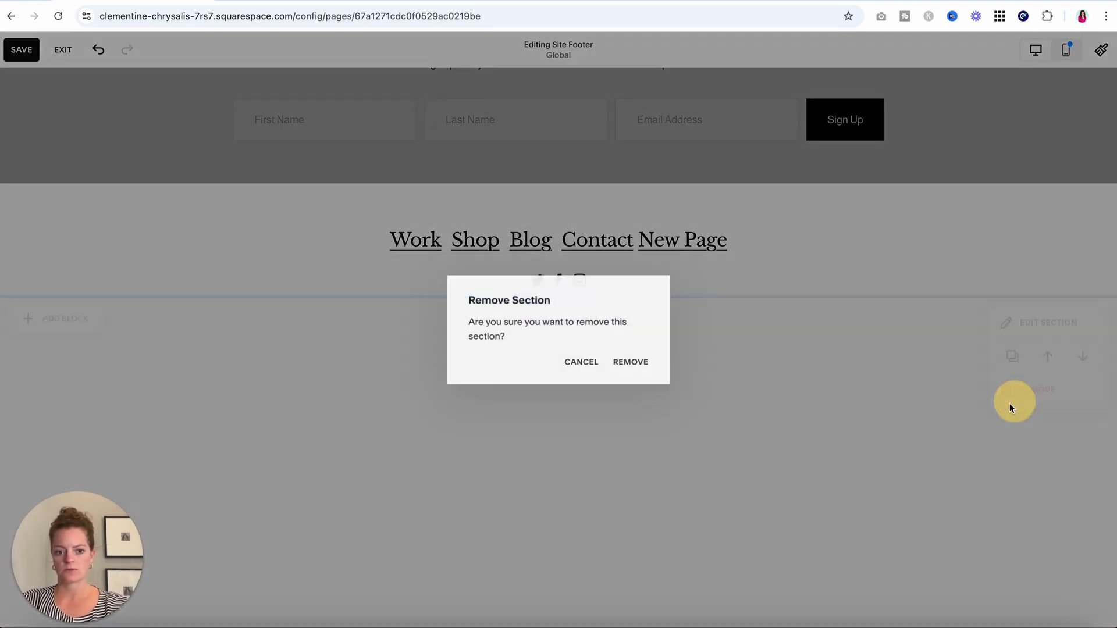
left_click(620, 366)
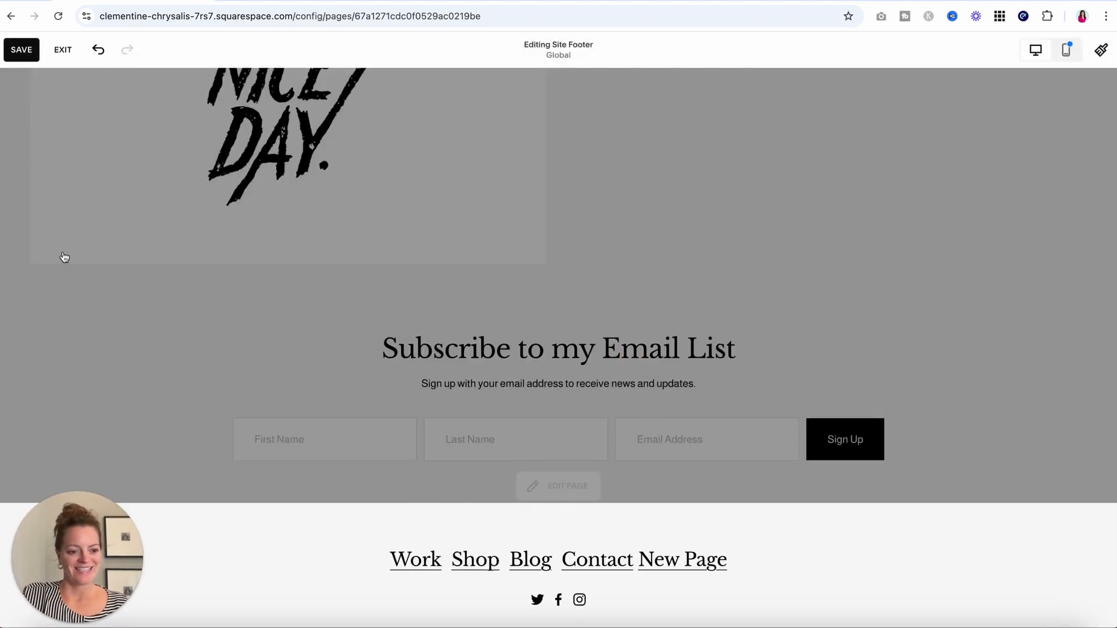
left_click(22, 53)
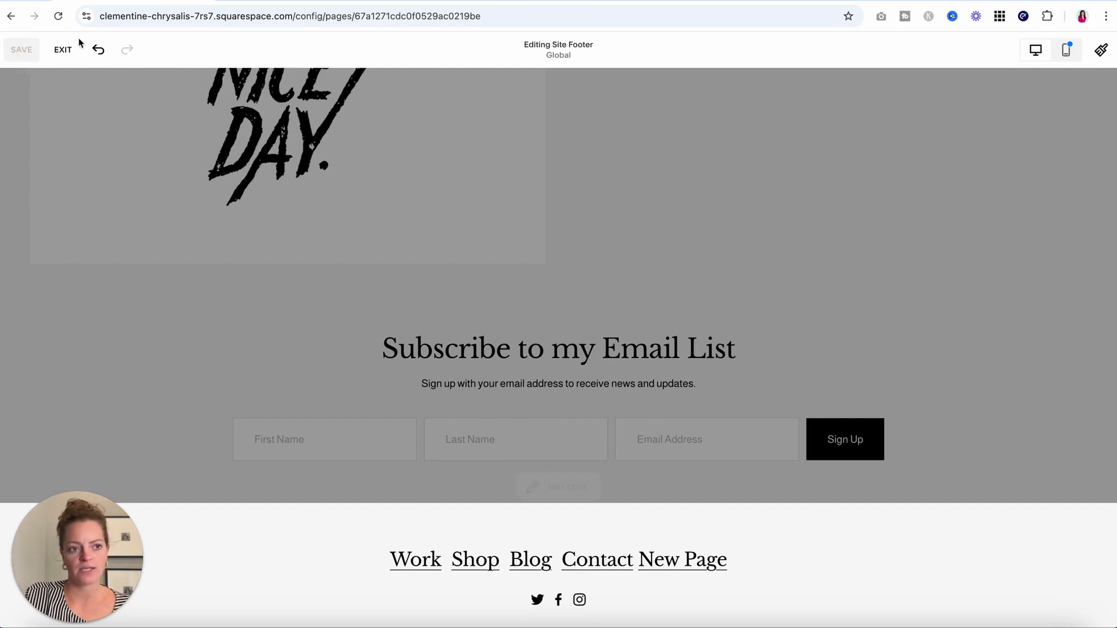
left_click(64, 50)
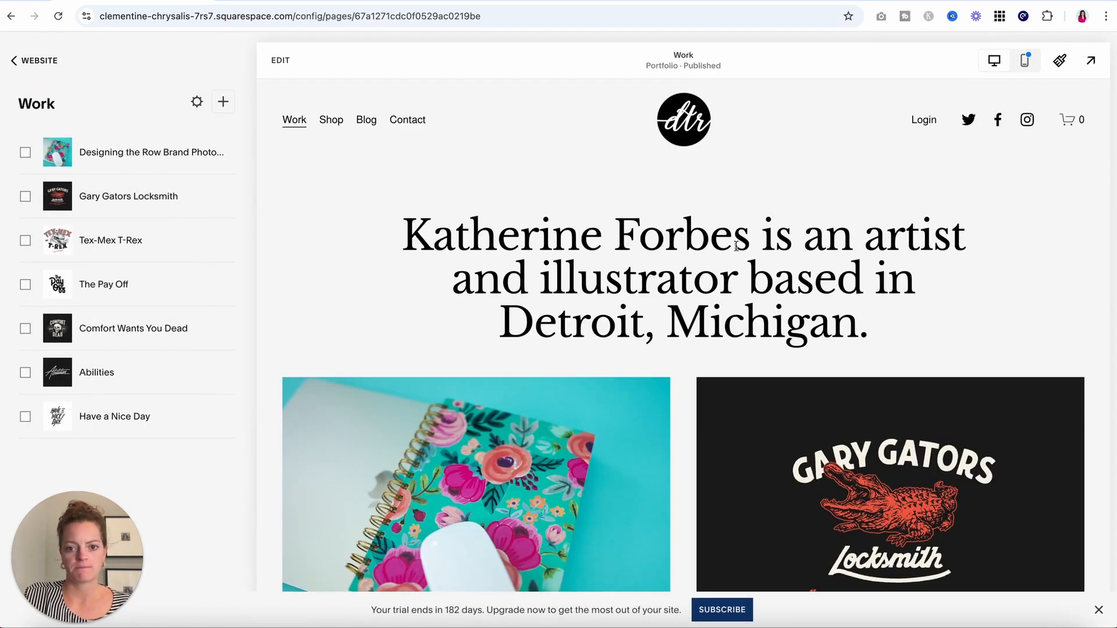
Put the Work page into edit mode and open the site header for editing.
left_click(282, 61)
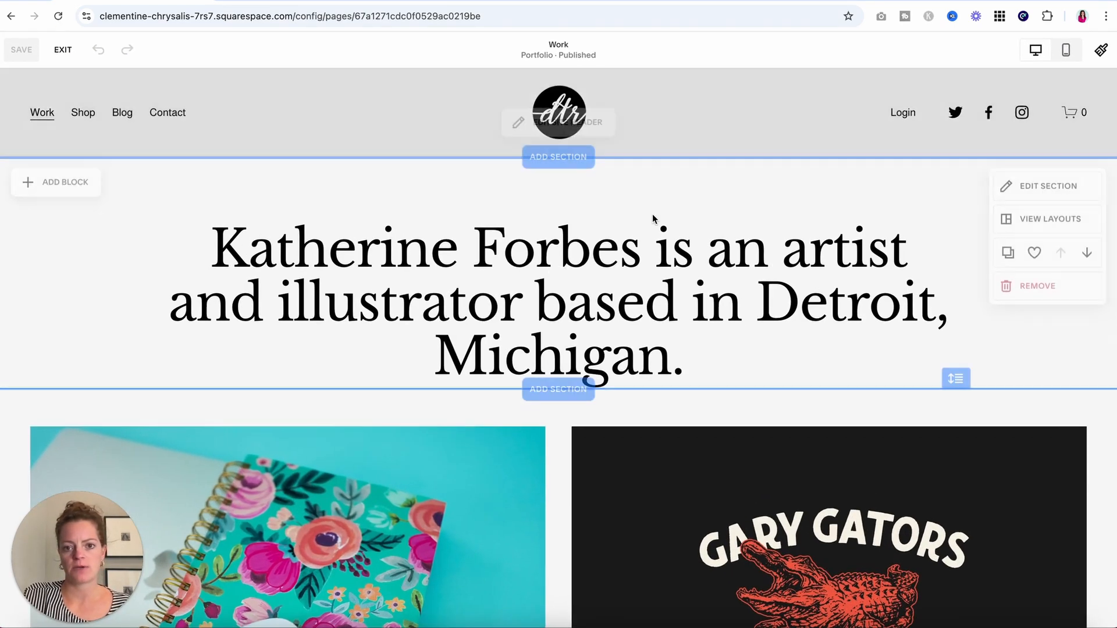
left_click(558, 121)
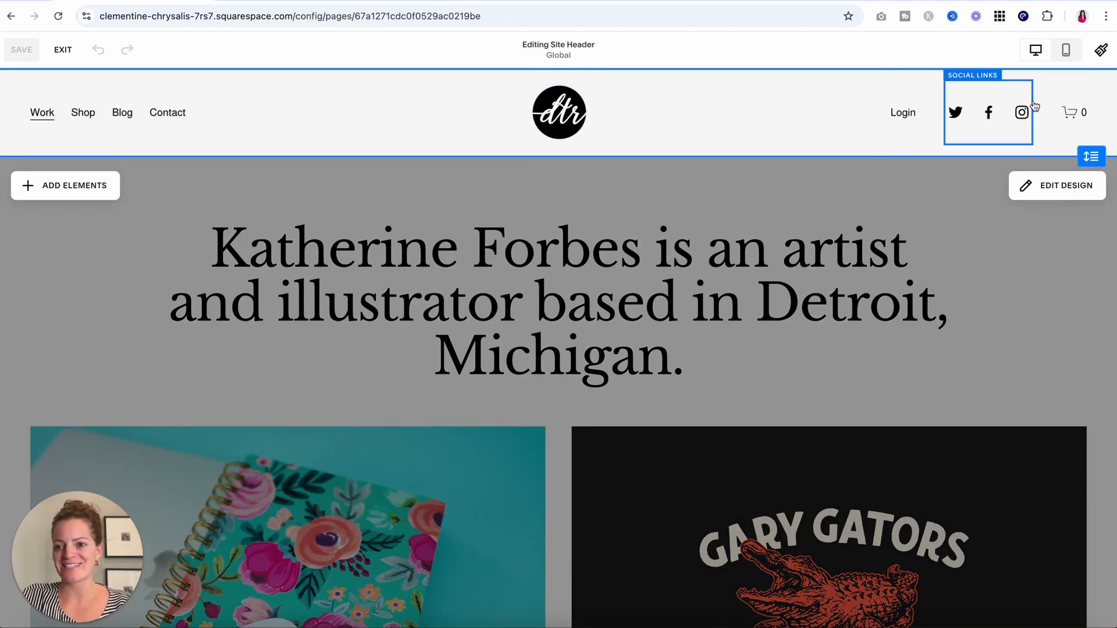
left_click(1050, 185)
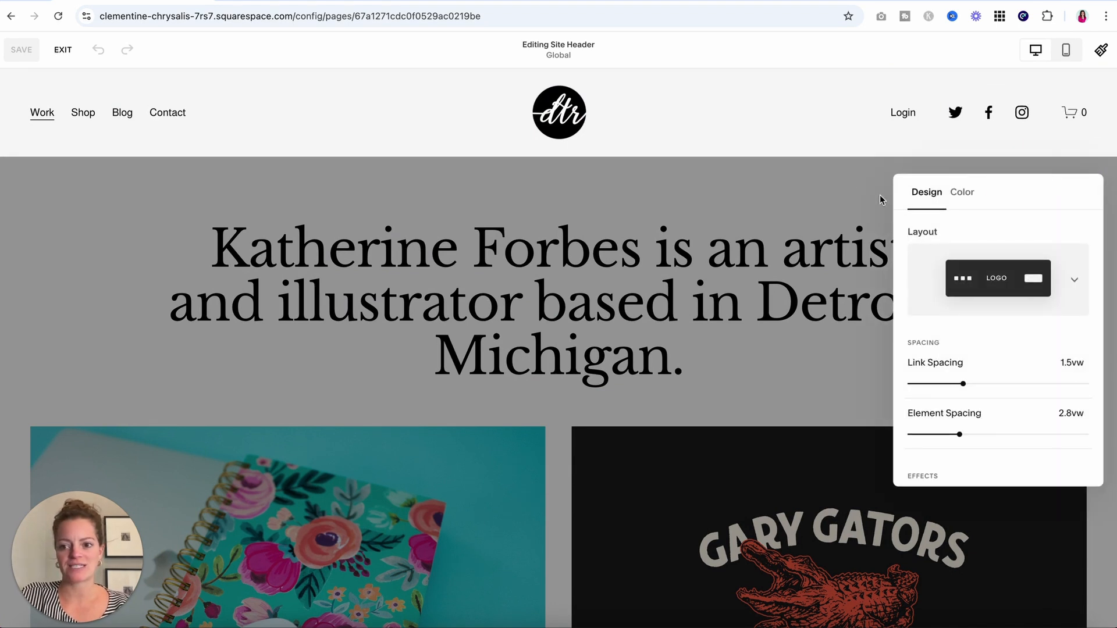
left_click(841, 186)
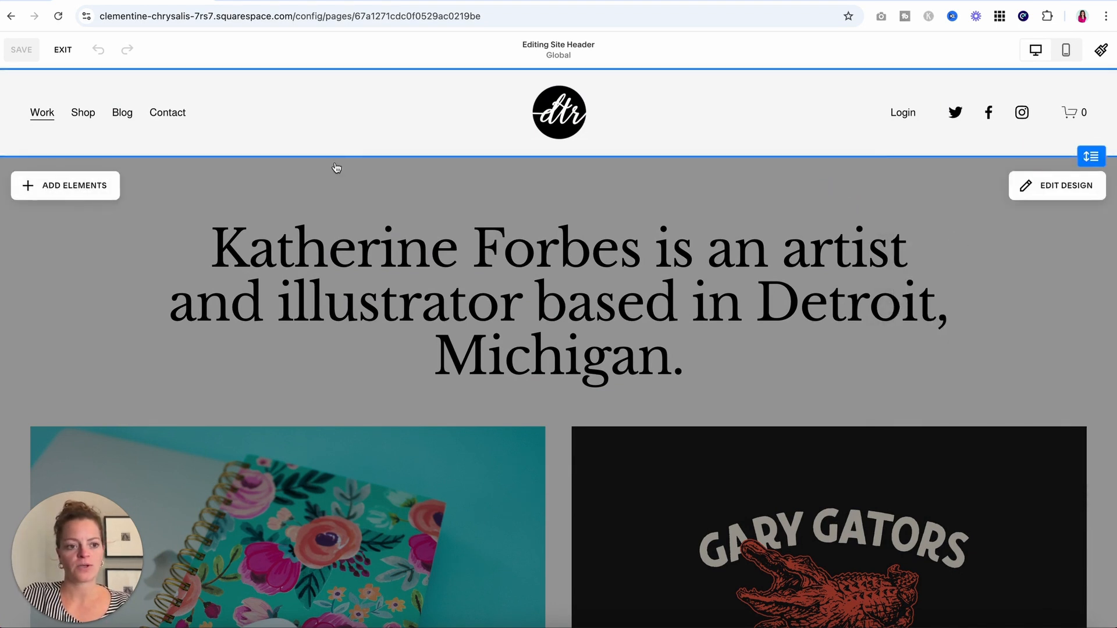
Remove the Cart and Login link from the header and add a Get Started button.
left_click(77, 185)
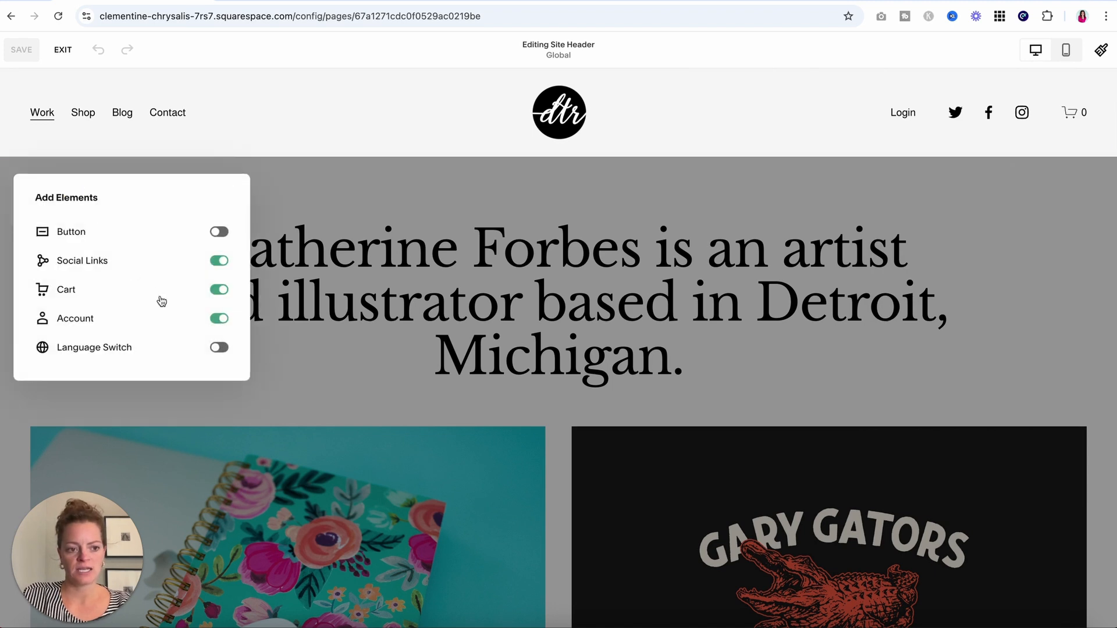
left_click(218, 261)
left_click(219, 262)
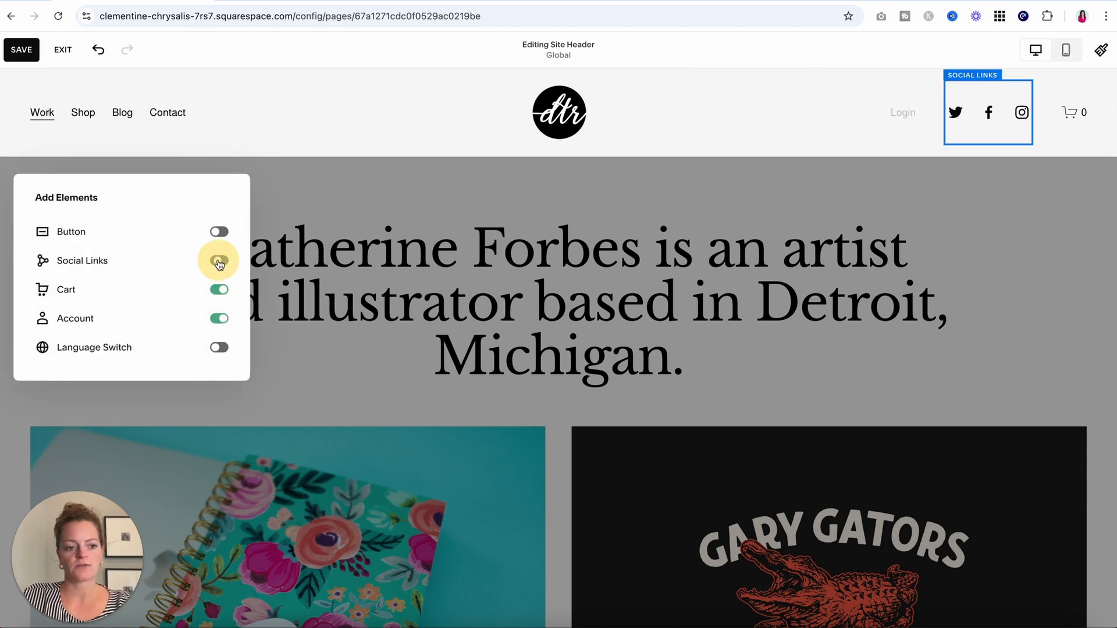
left_click(220, 291)
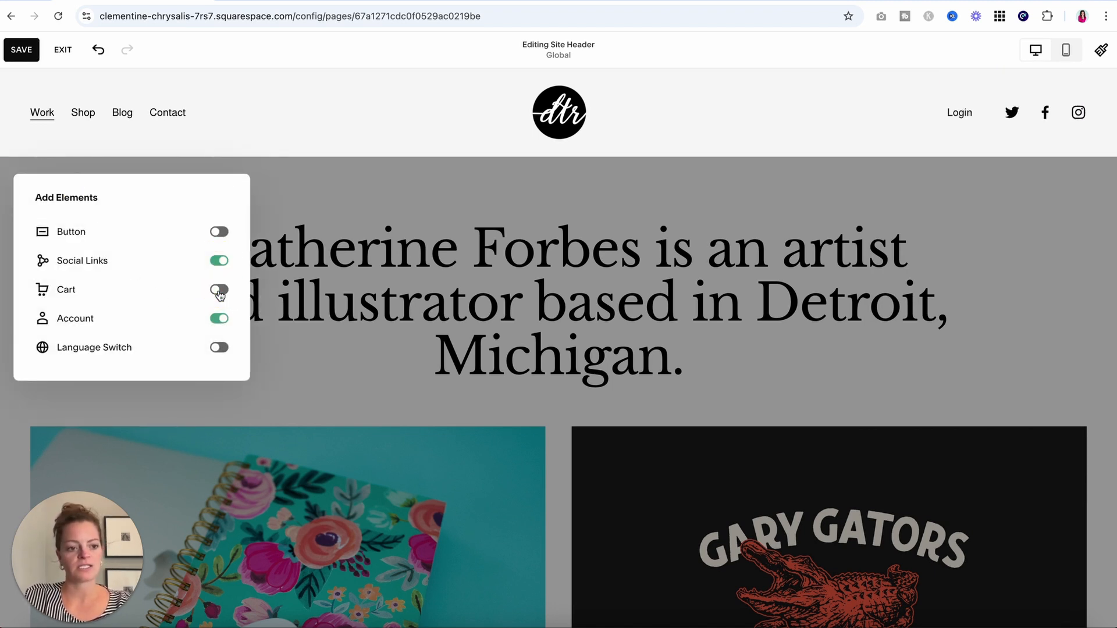
left_click(216, 319)
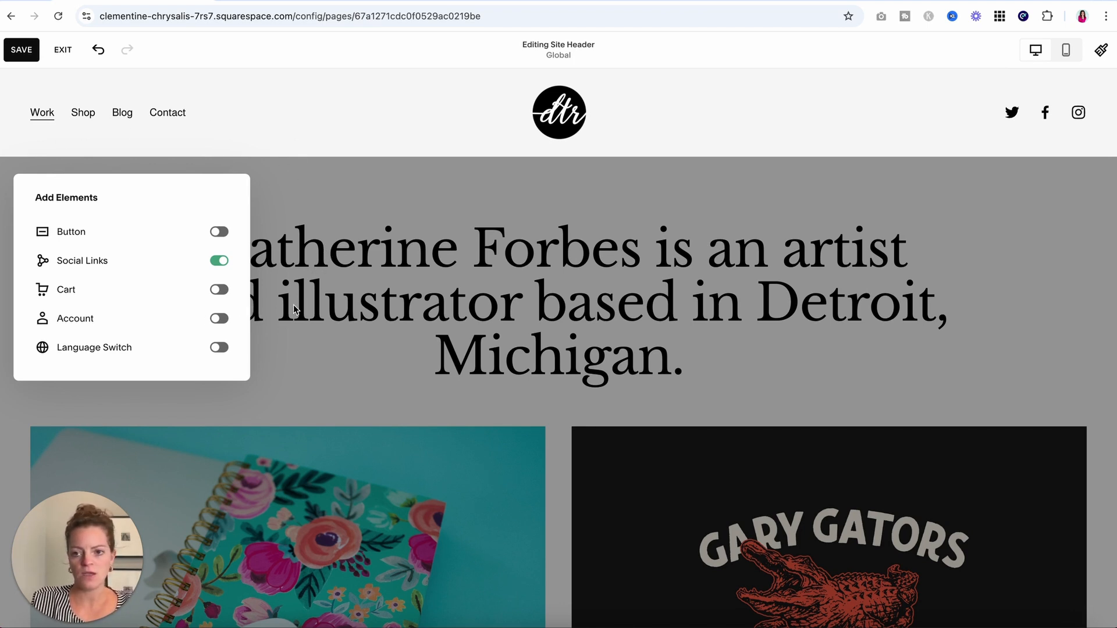
left_click(220, 231)
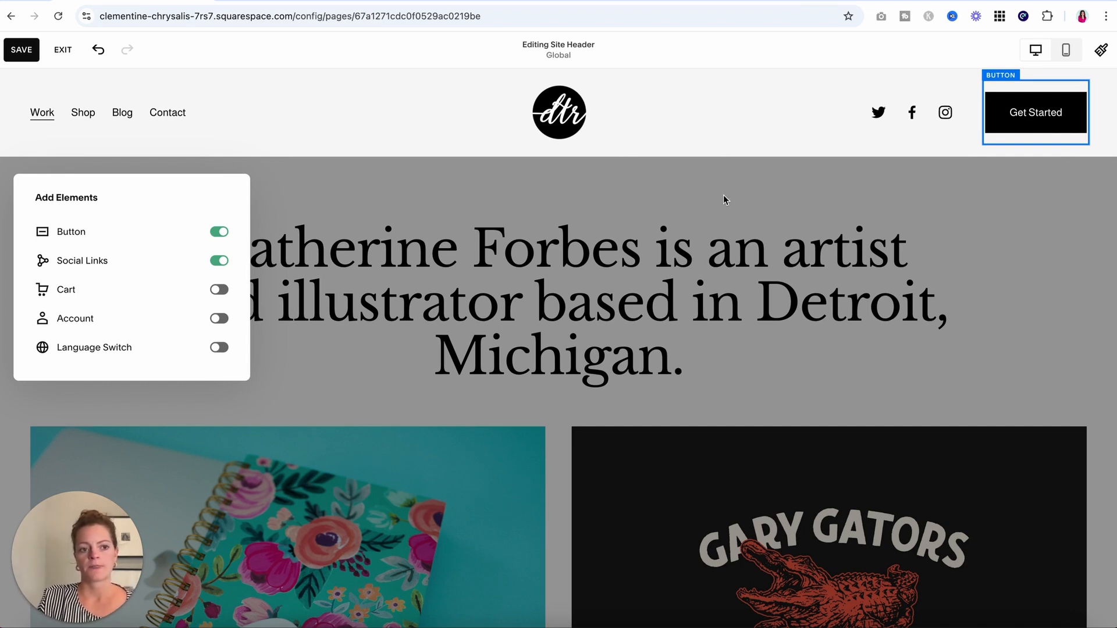
left_click(373, 311)
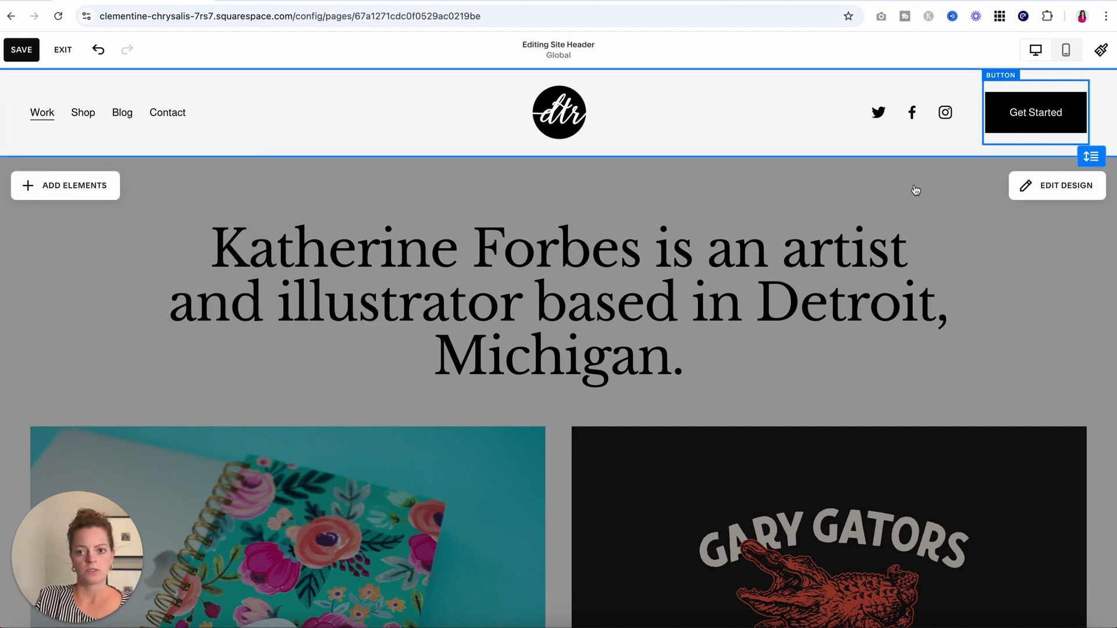
Relabel the header's Get Started button to Contact, link it to /contact, and save the header.
left_click(1041, 110)
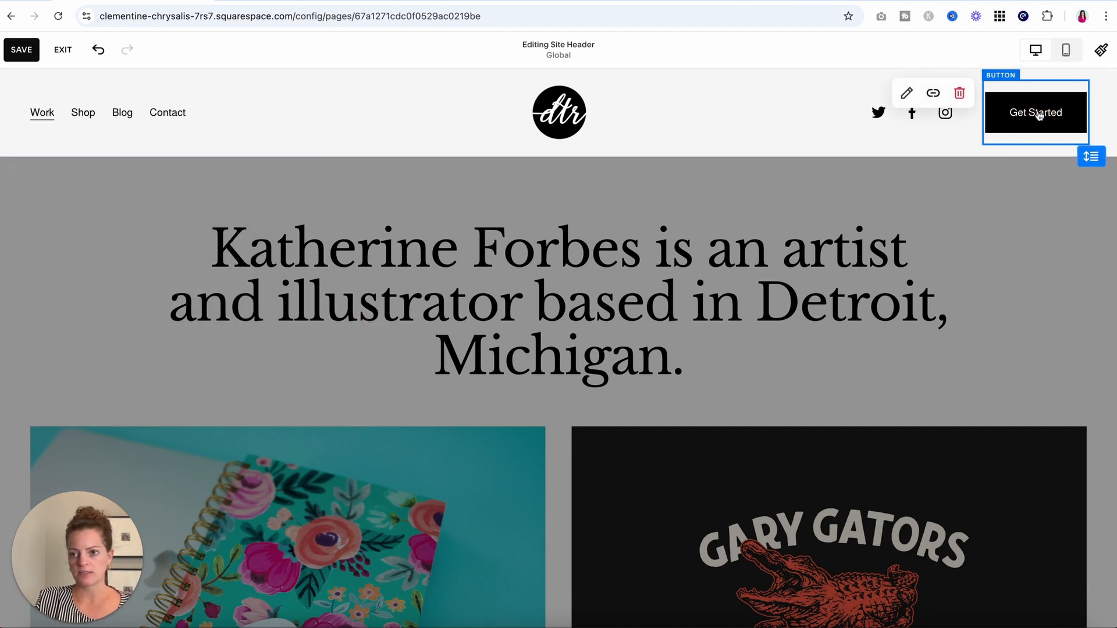
left_click(907, 93)
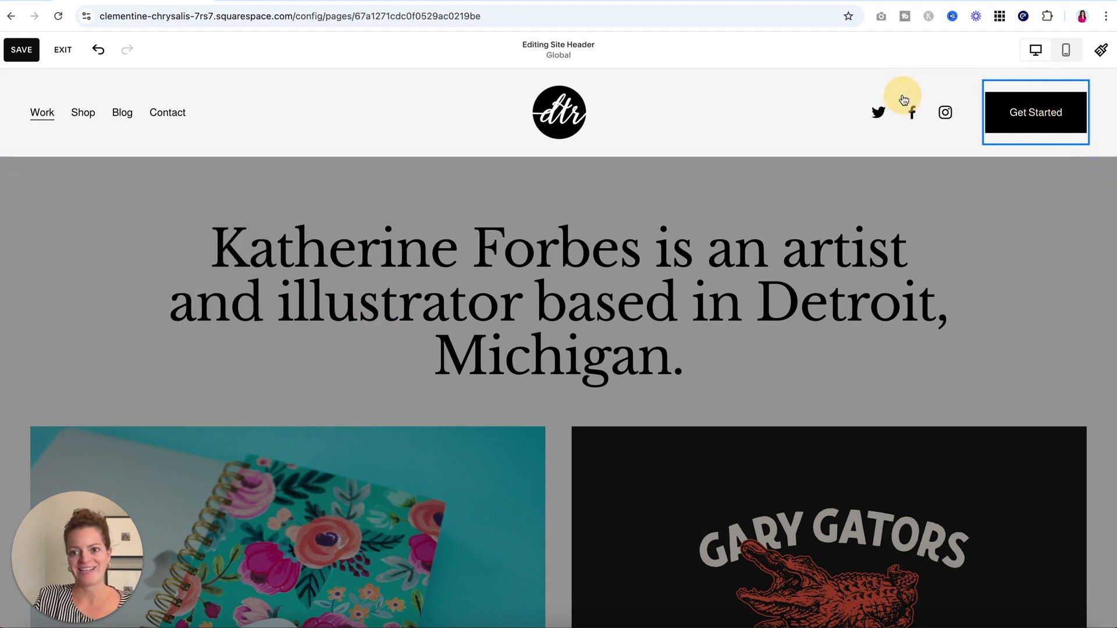
left_click_drag(998, 233, 928, 232)
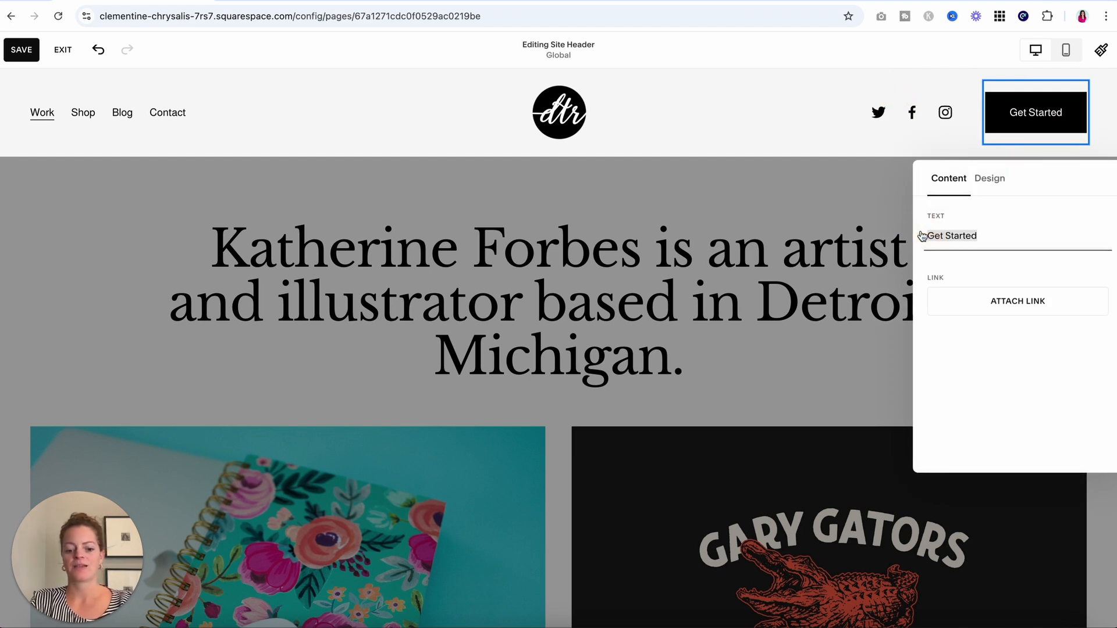
type("Contact")
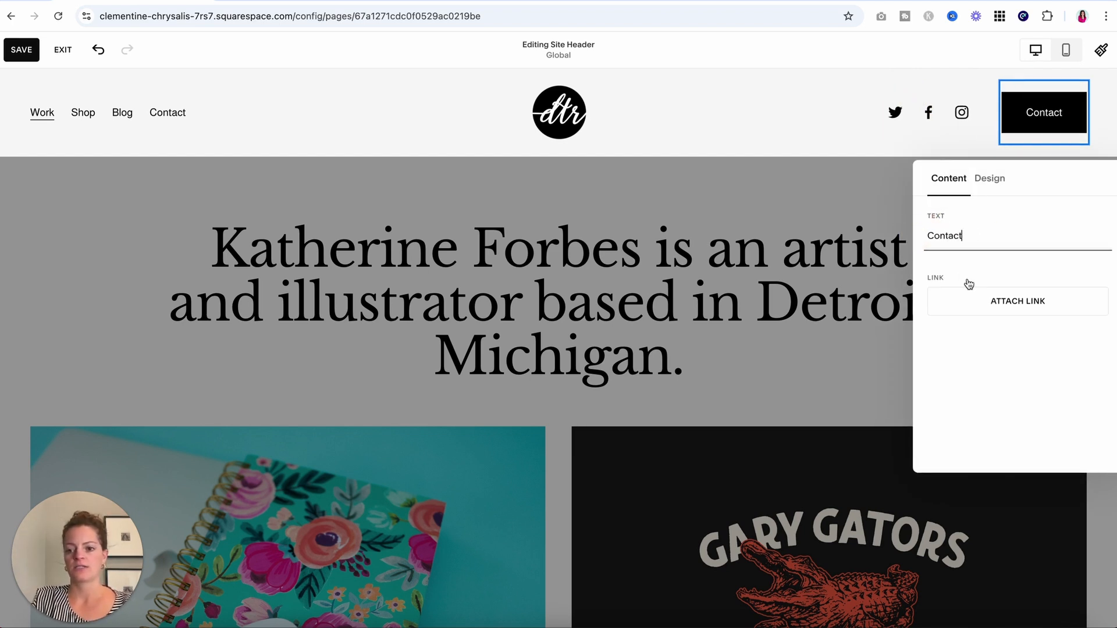
left_click(998, 302)
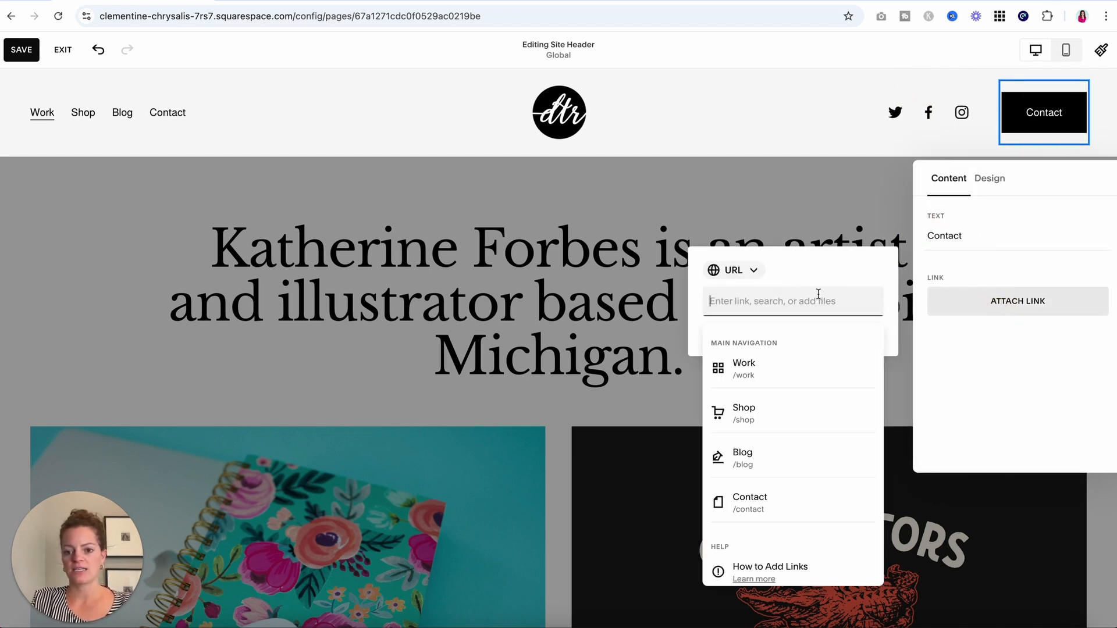
left_click(776, 507)
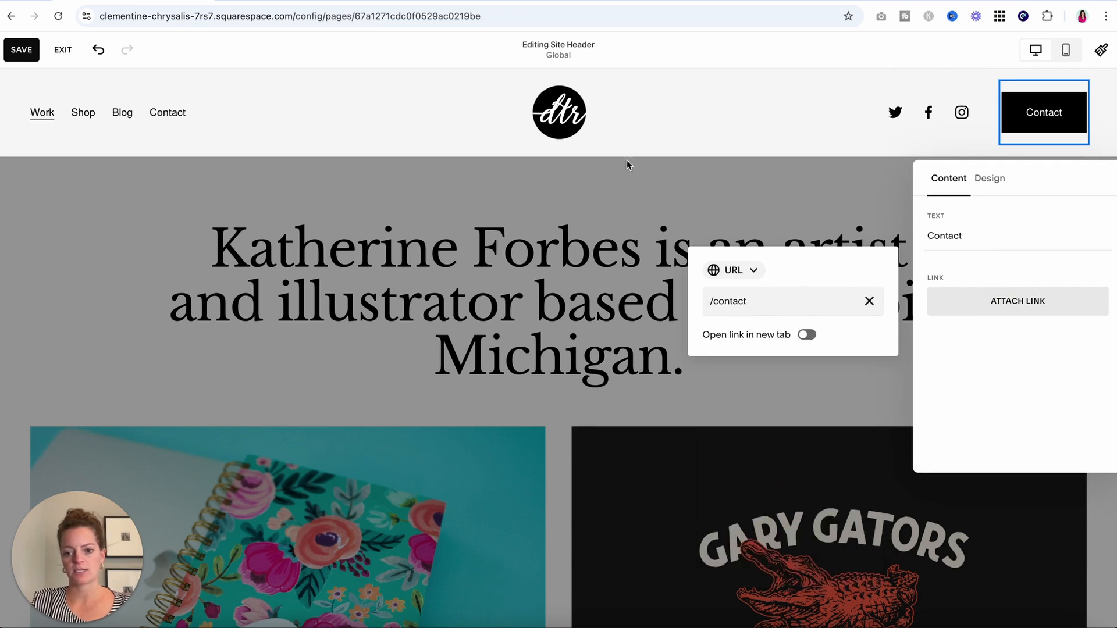
left_click(640, 176)
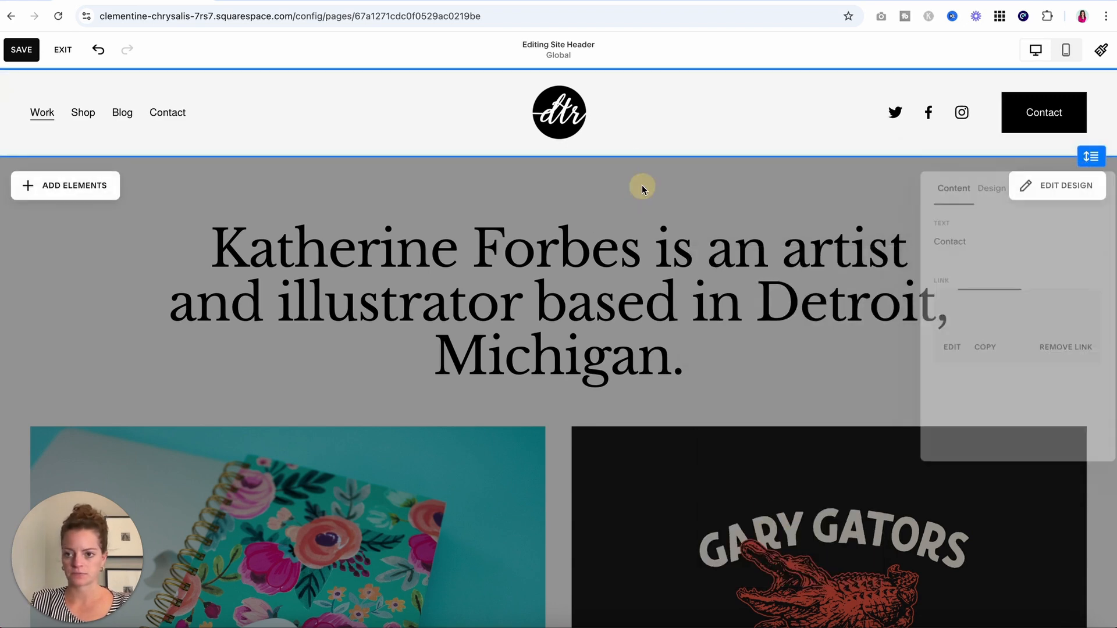
left_click(21, 51)
left_click(62, 50)
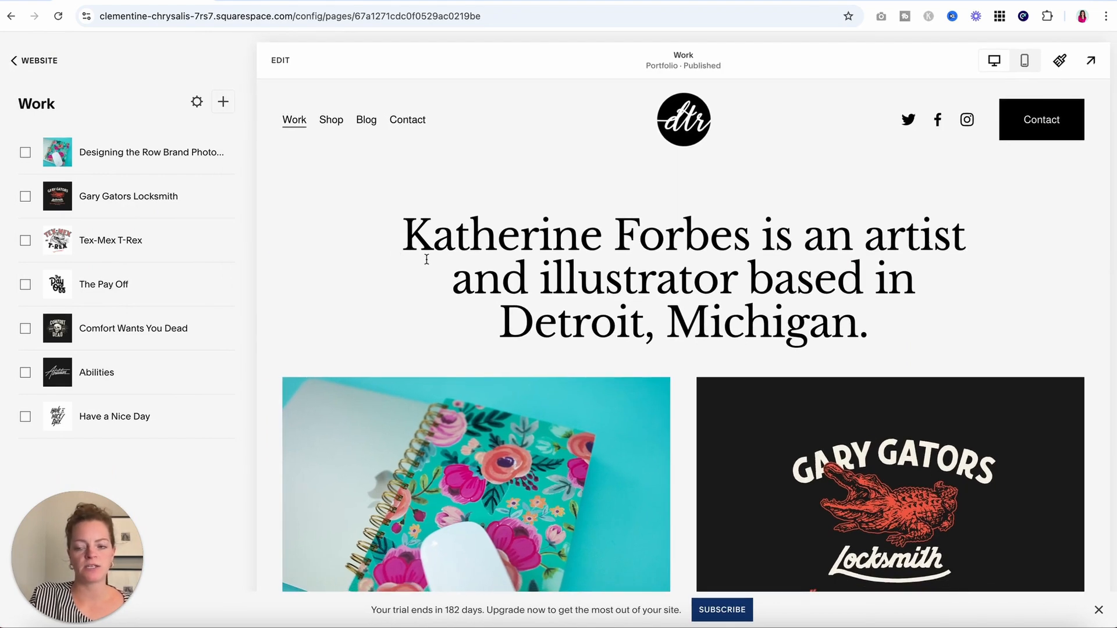
Open the social links settings in the Work page's header.
left_click(34, 63)
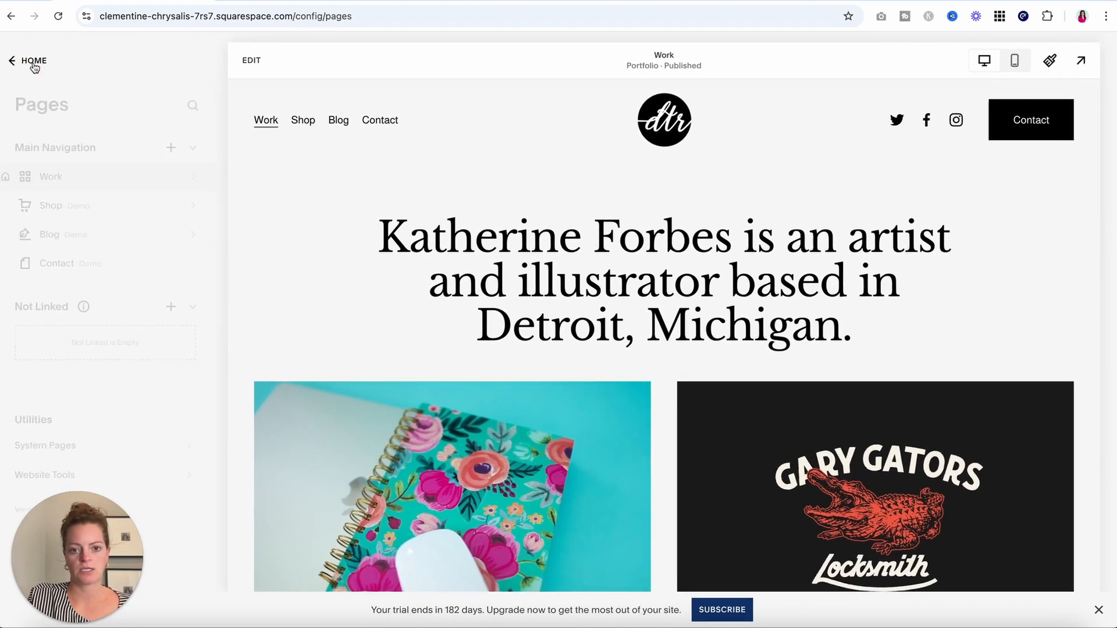
left_click(246, 60)
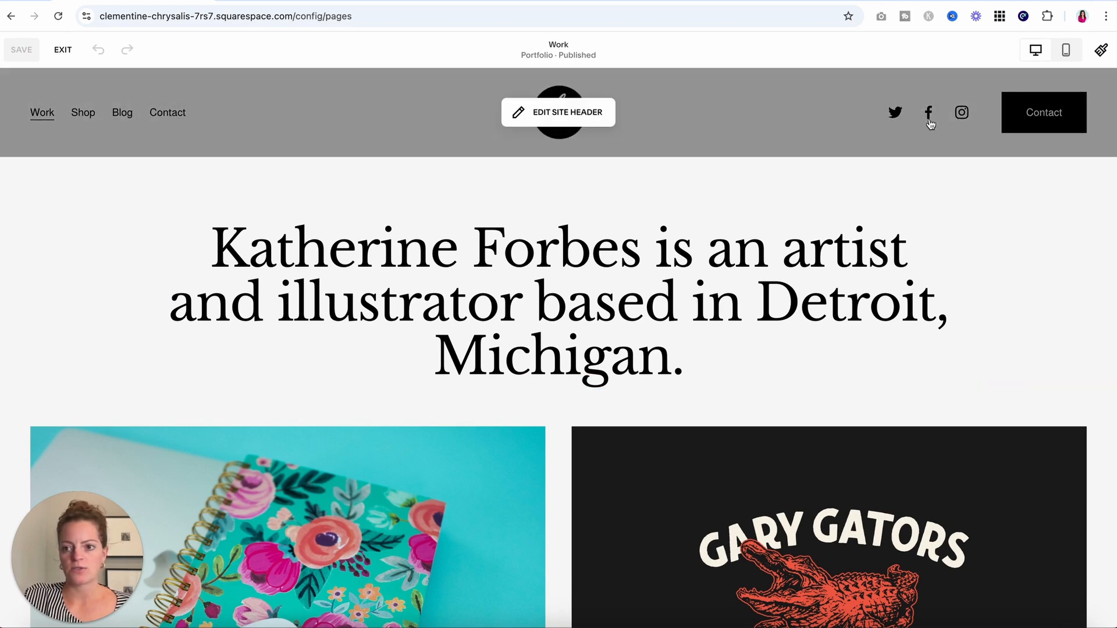
left_click(513, 116)
left_click(929, 114)
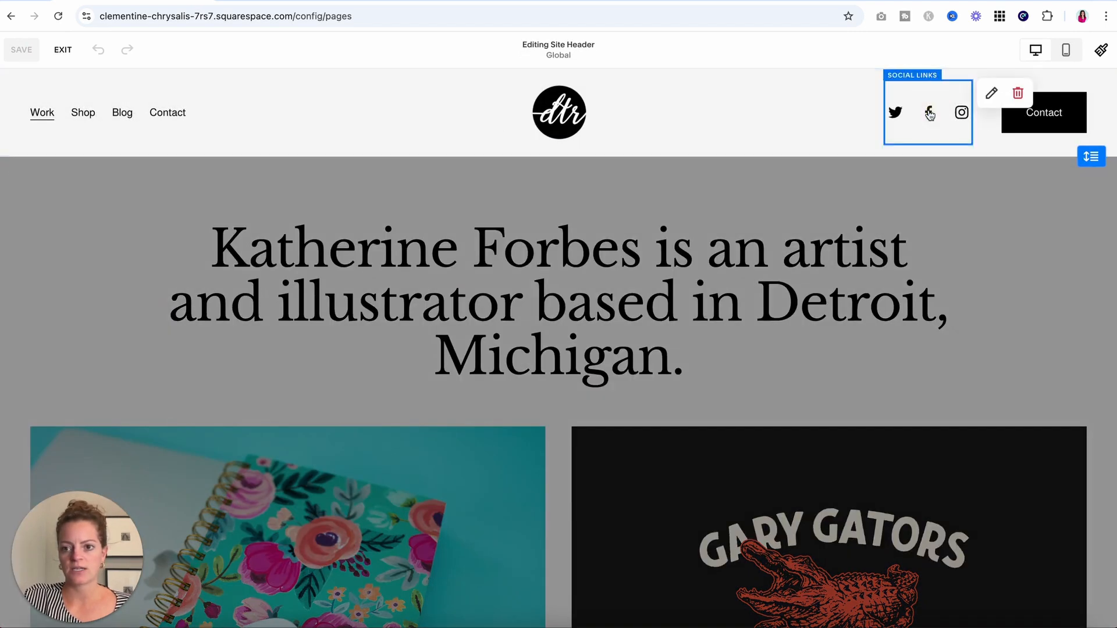
left_click(990, 93)
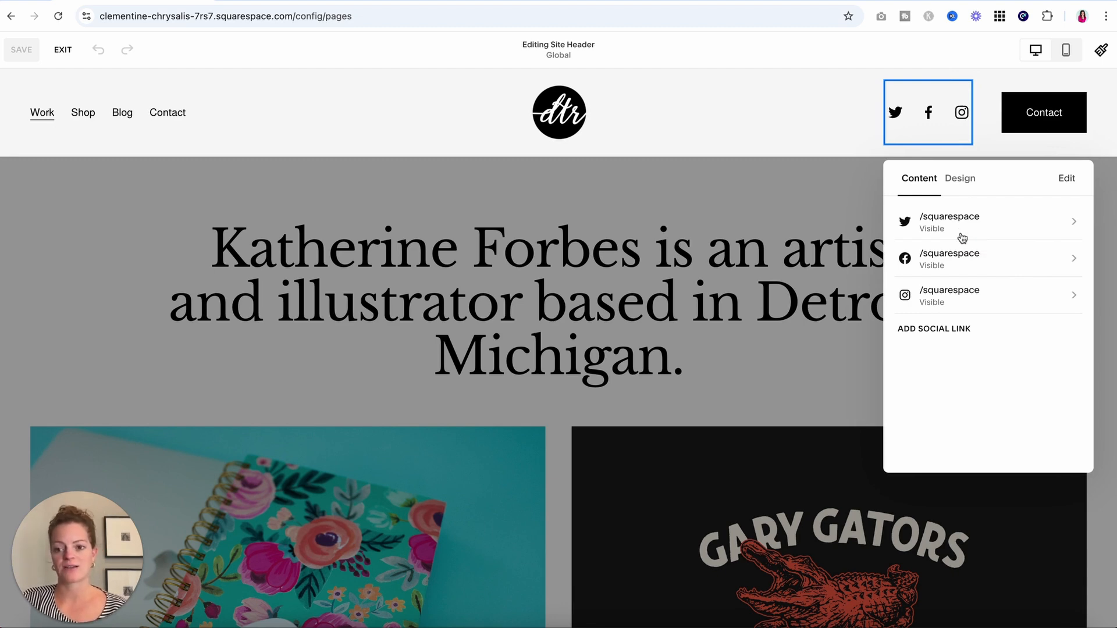
left_click(969, 217)
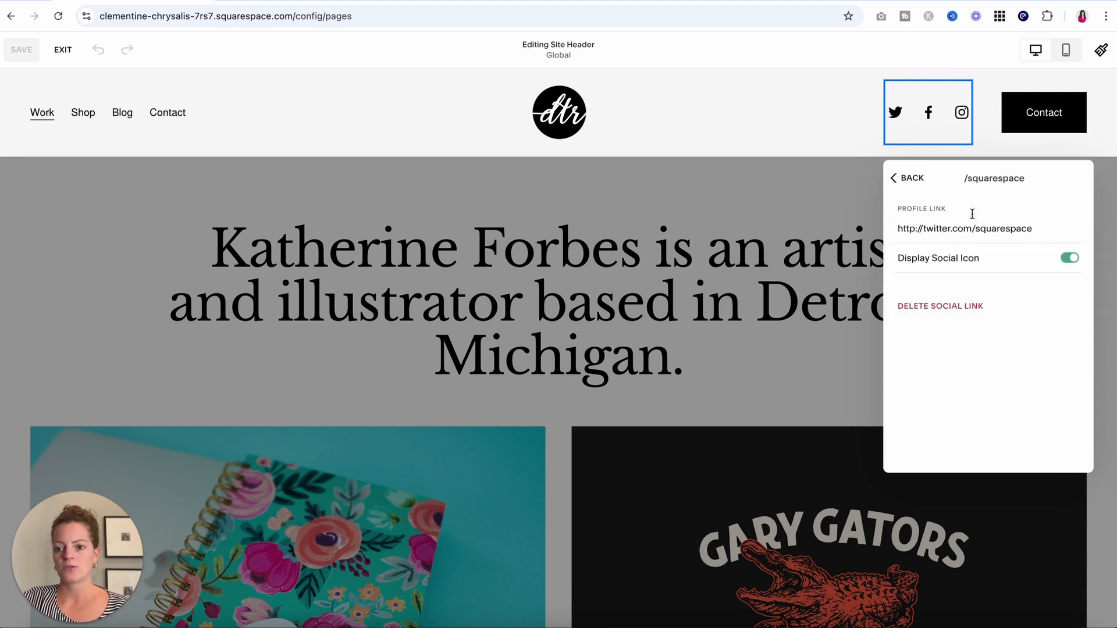
left_click(948, 307)
left_click(620, 375)
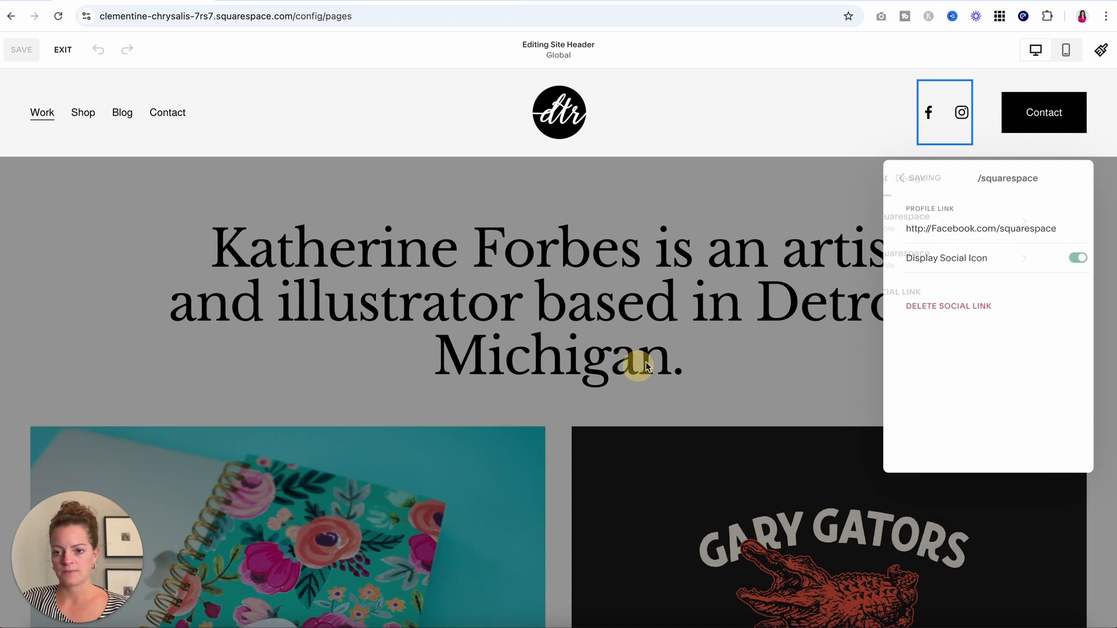
left_click(949, 295)
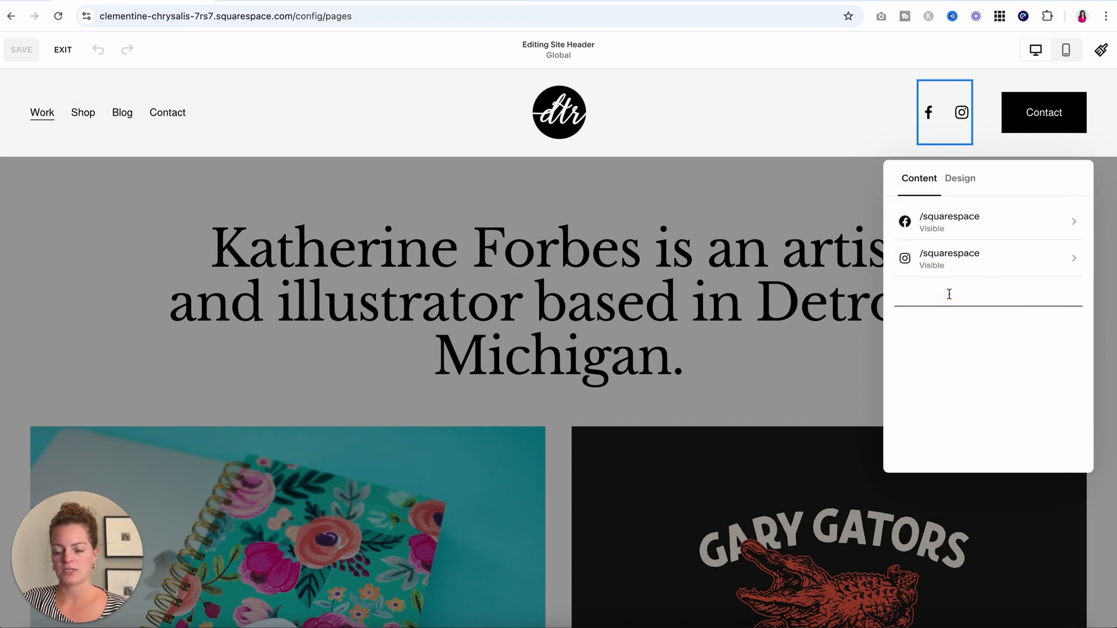
type("www")
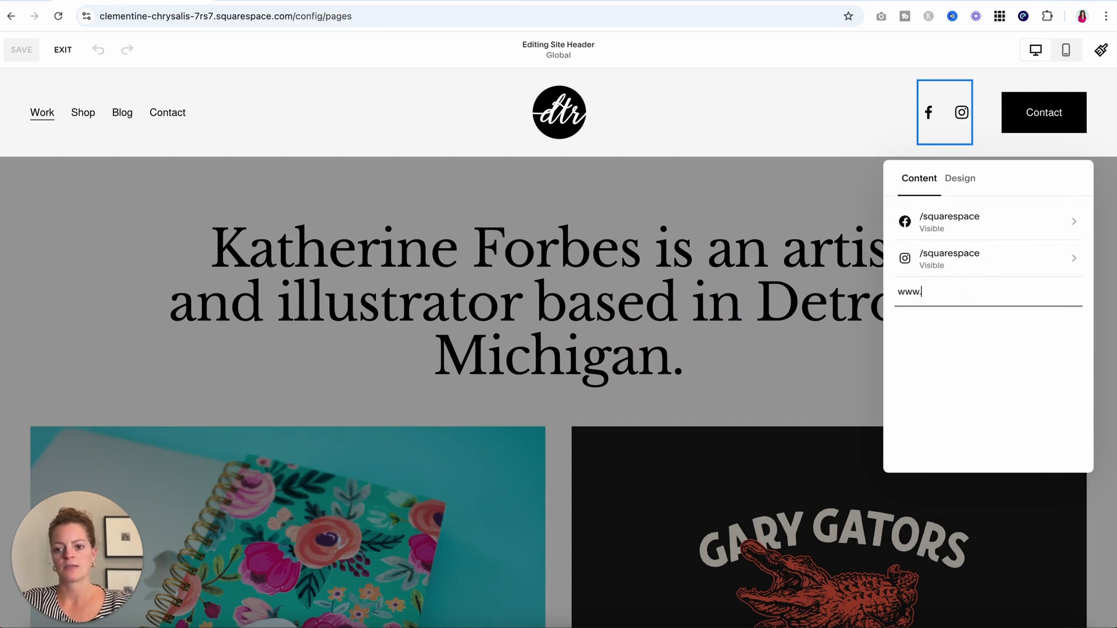
type(".instagram.com/des")
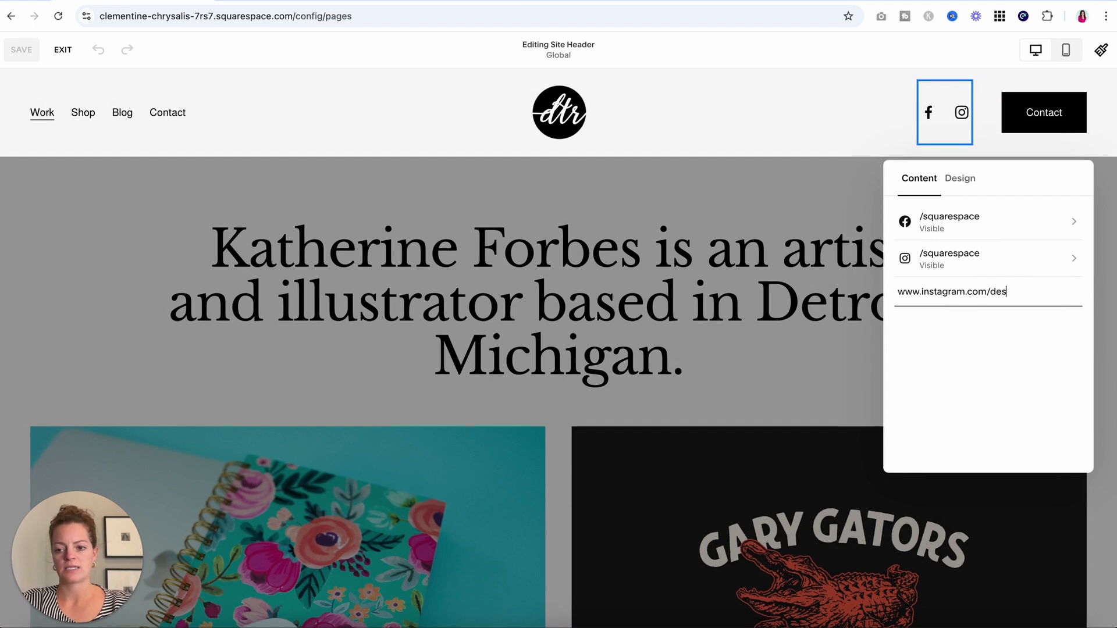
type("igningtherow")
key("Return")
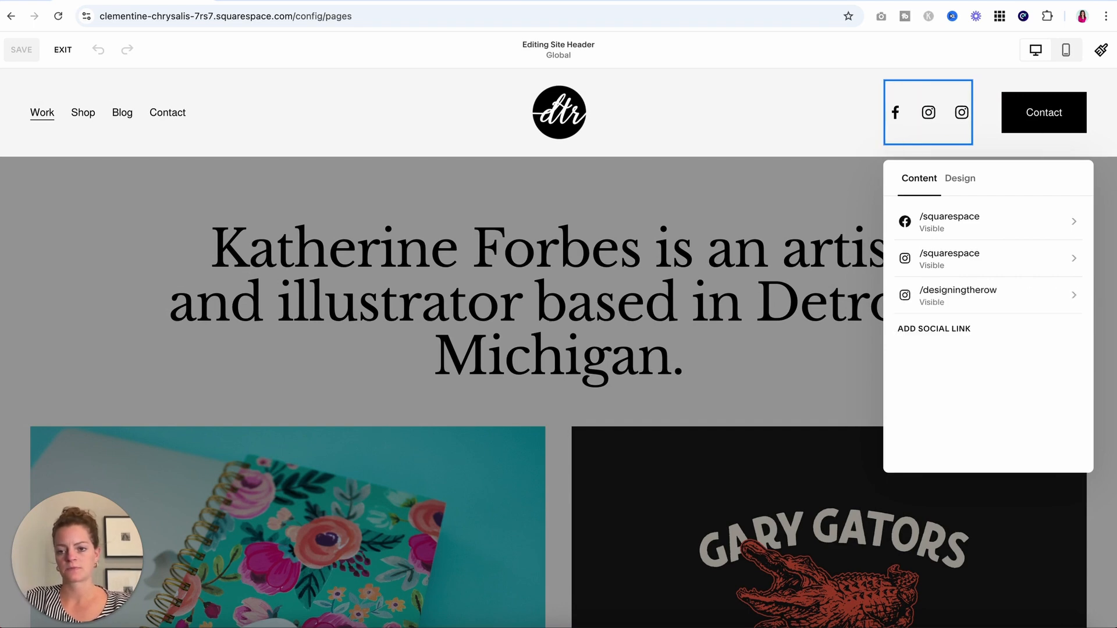
Delete the old /squarespace Instagram link and close the social links panel.
left_click(970, 256)
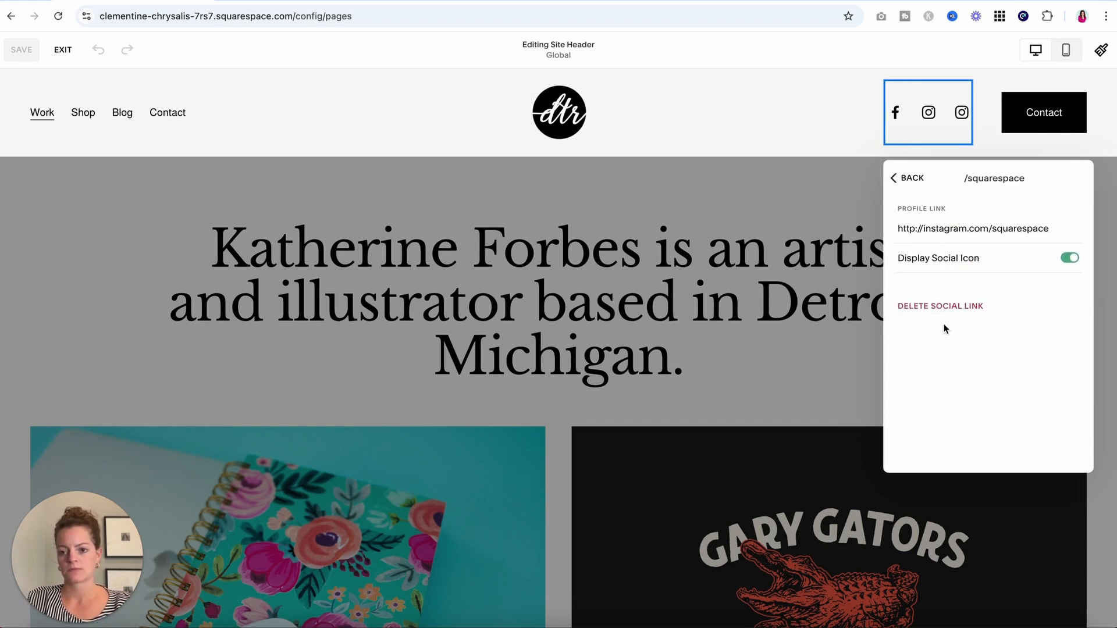
left_click(942, 307)
left_click(633, 362)
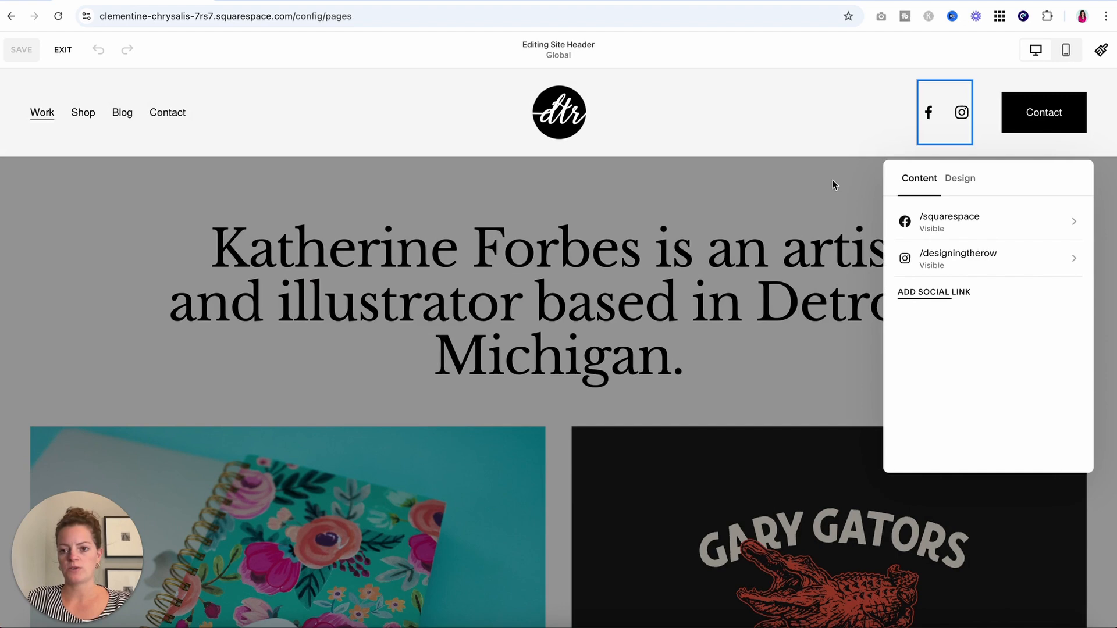
left_click(807, 221)
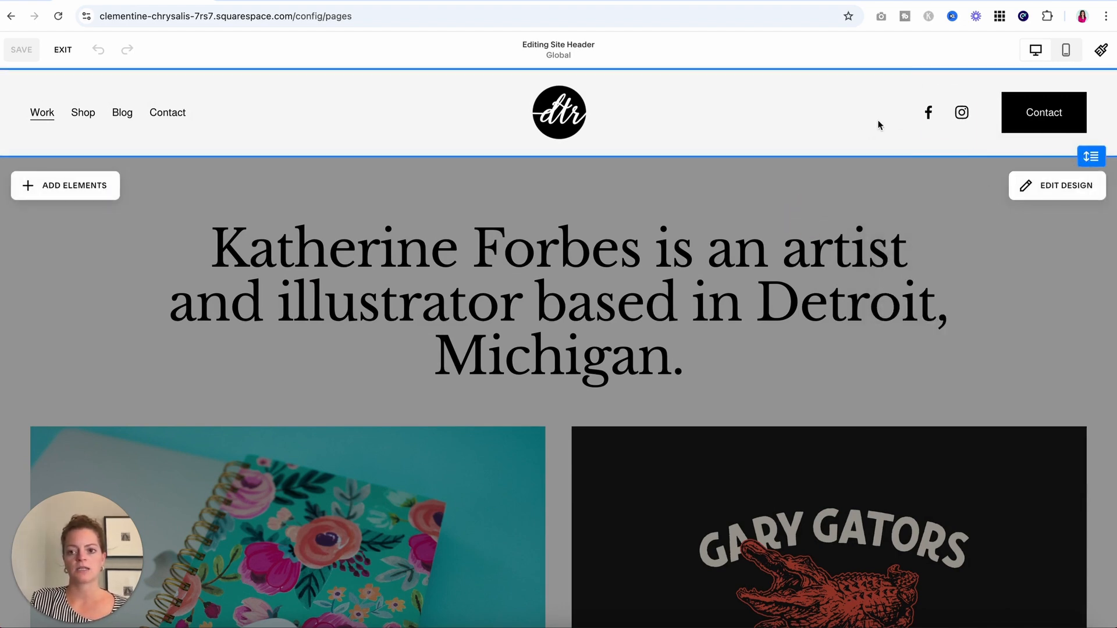
Exit header editing and scroll down the Work page.
left_click(62, 48)
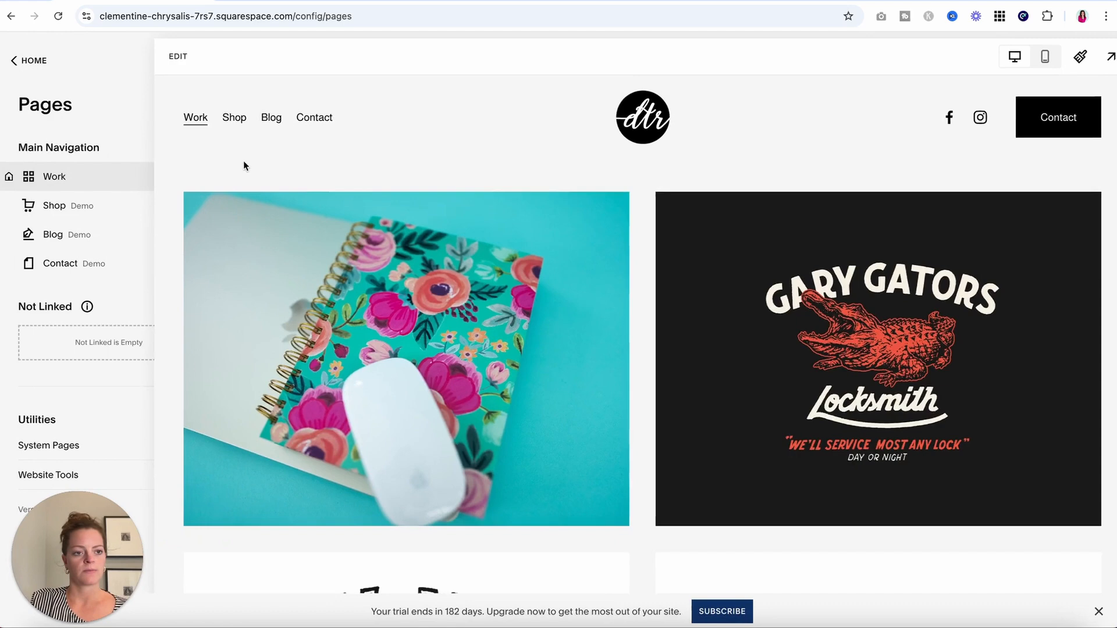
scroll(624, 370, "down", 10)
scroll(624, 372, "down", 4)
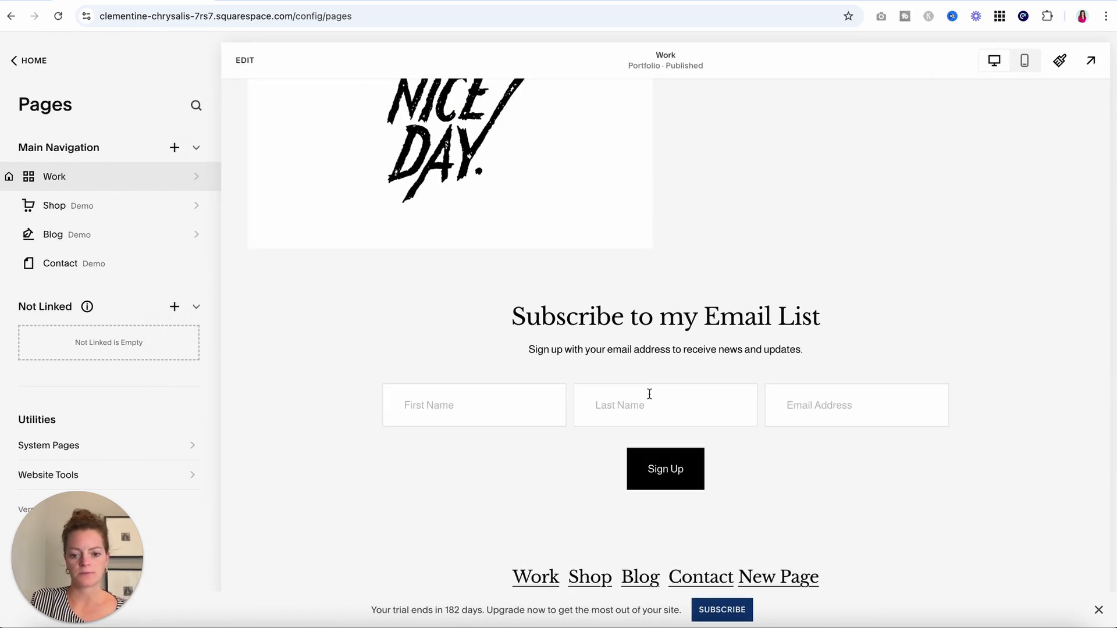
Check the footer in the Work page's full-screen preview, then go to the Shop page.
left_click(1088, 58)
scroll(898, 267, "down", 5)
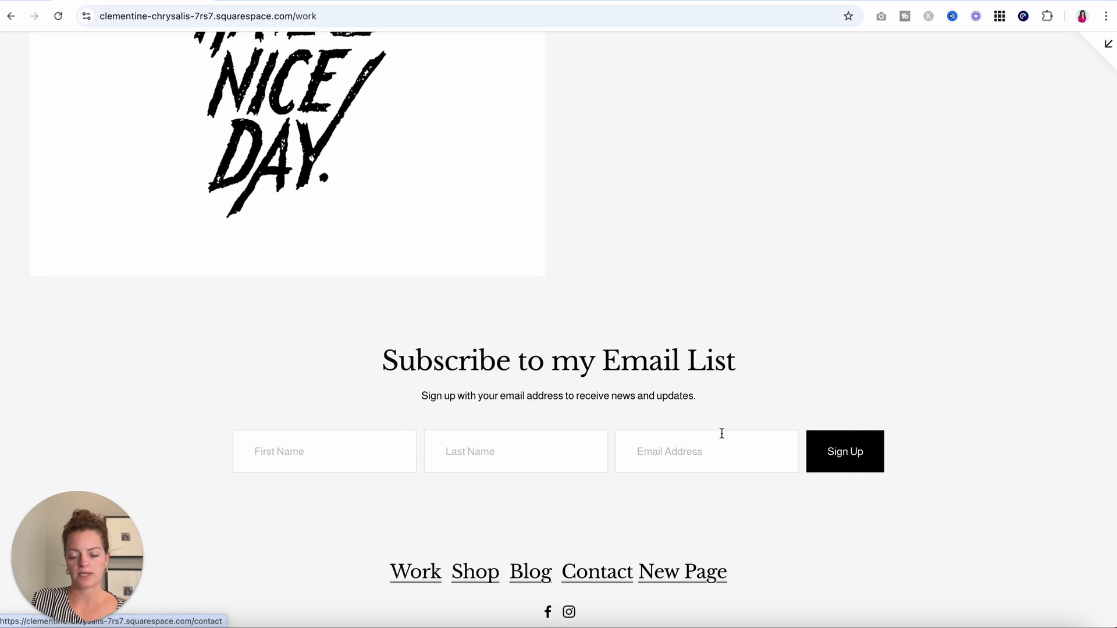
left_click(1108, 44)
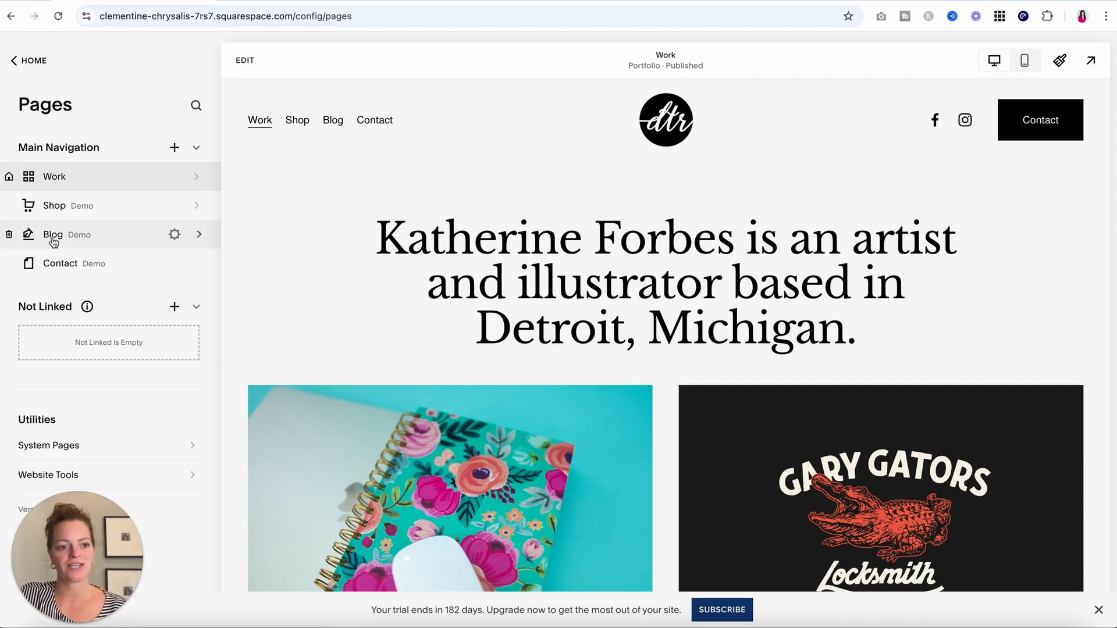
left_click(58, 217)
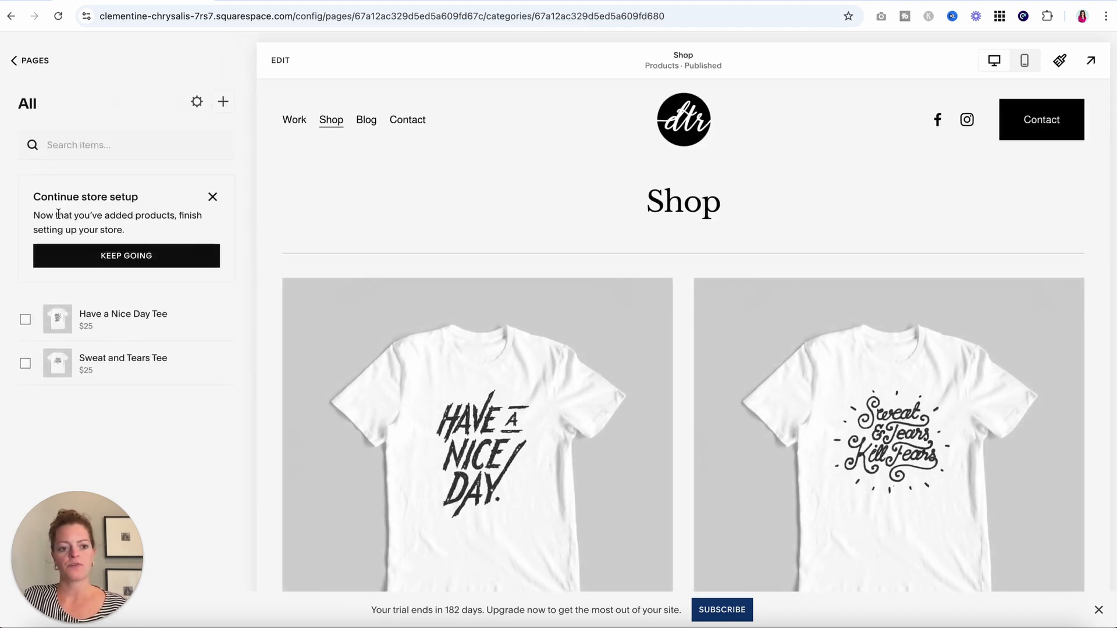
Open the Have a Nice Day Tee product in the editor, dismissing the detail layout chooser.
scroll(442, 433, "down", 3)
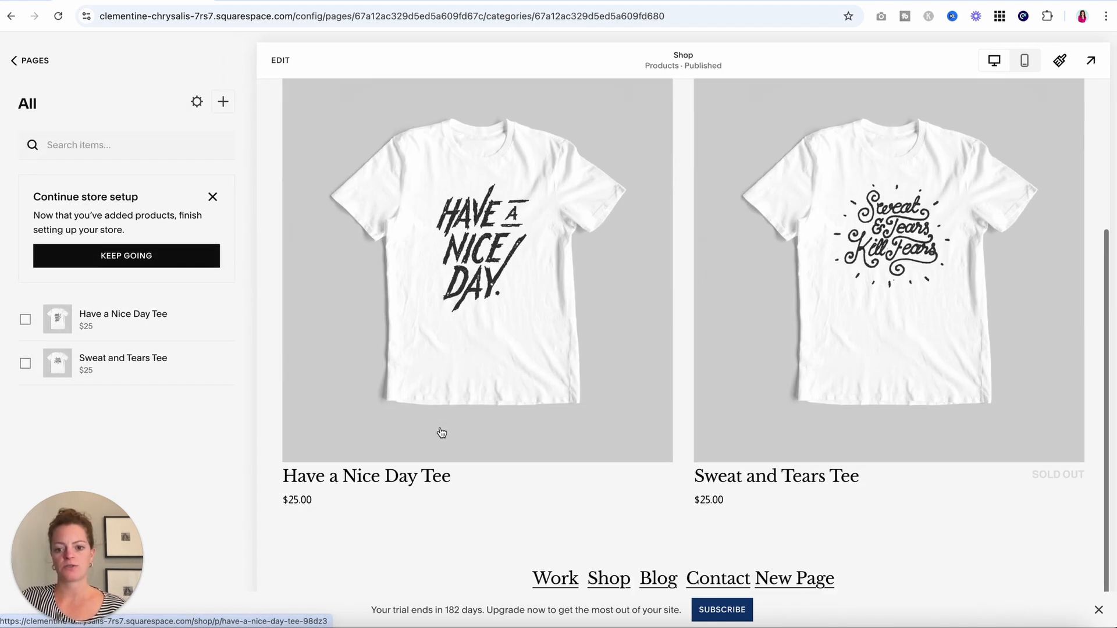
scroll(441, 432, "up", 5)
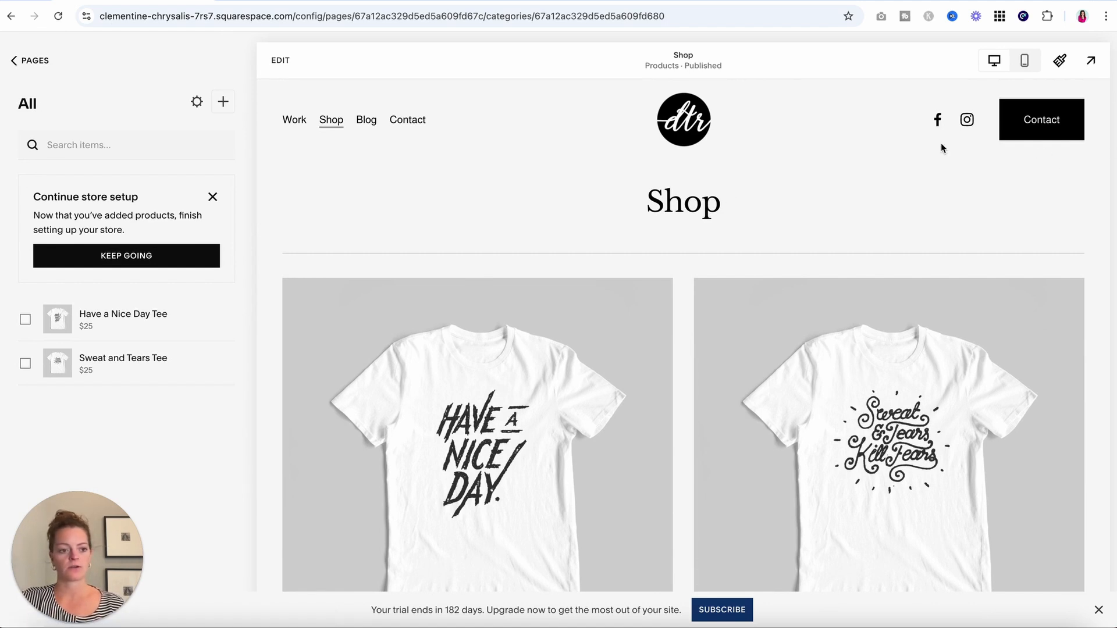
left_click(143, 313)
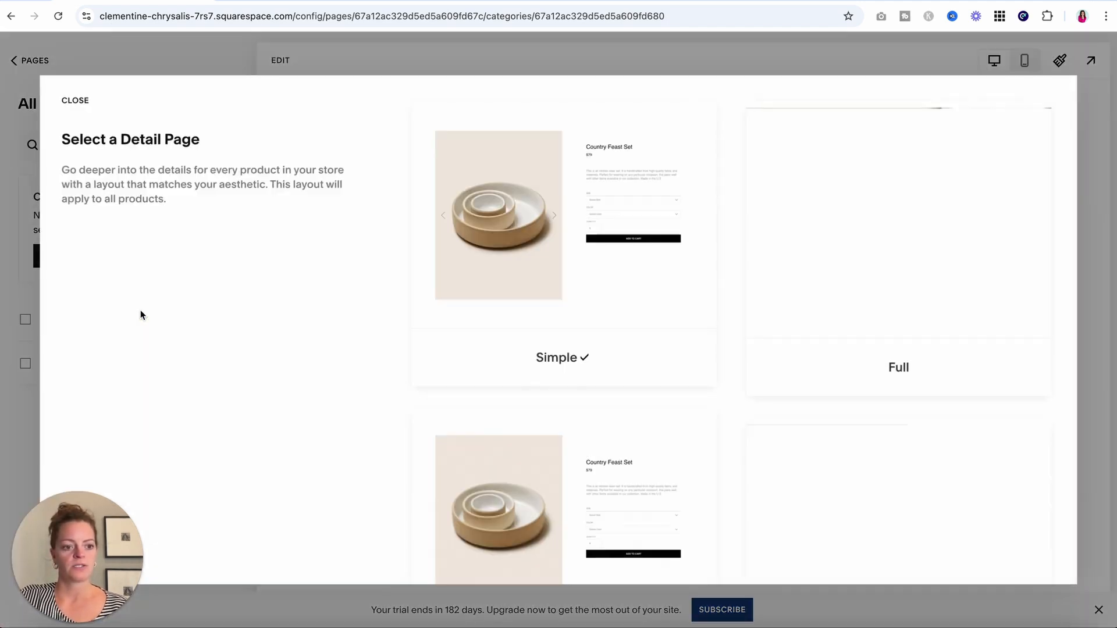
left_click(74, 102)
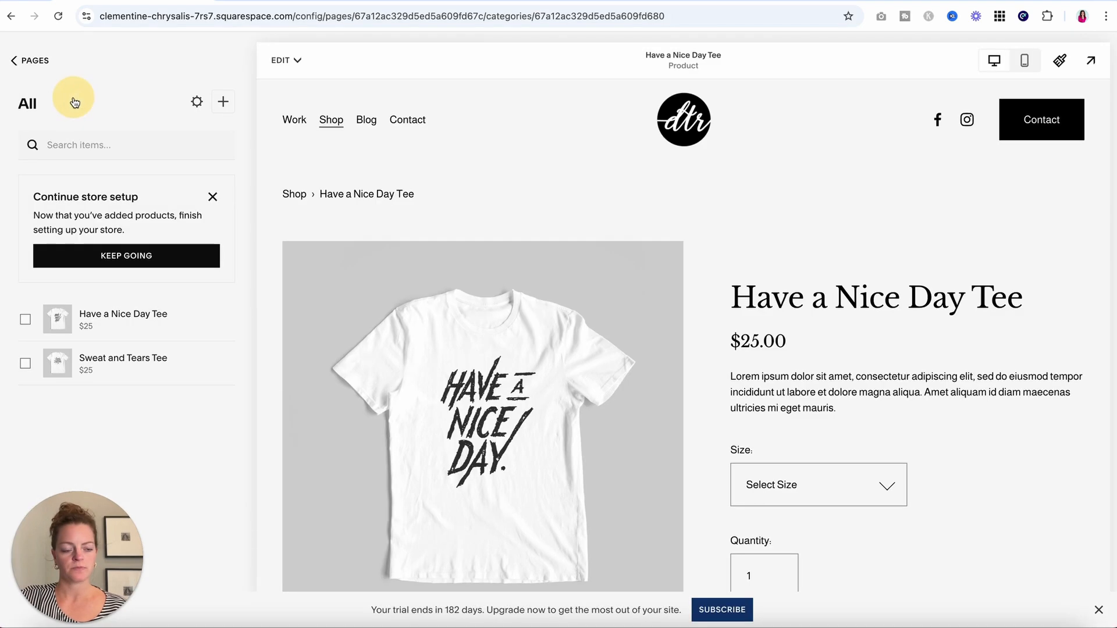
mouse_move(147, 337)
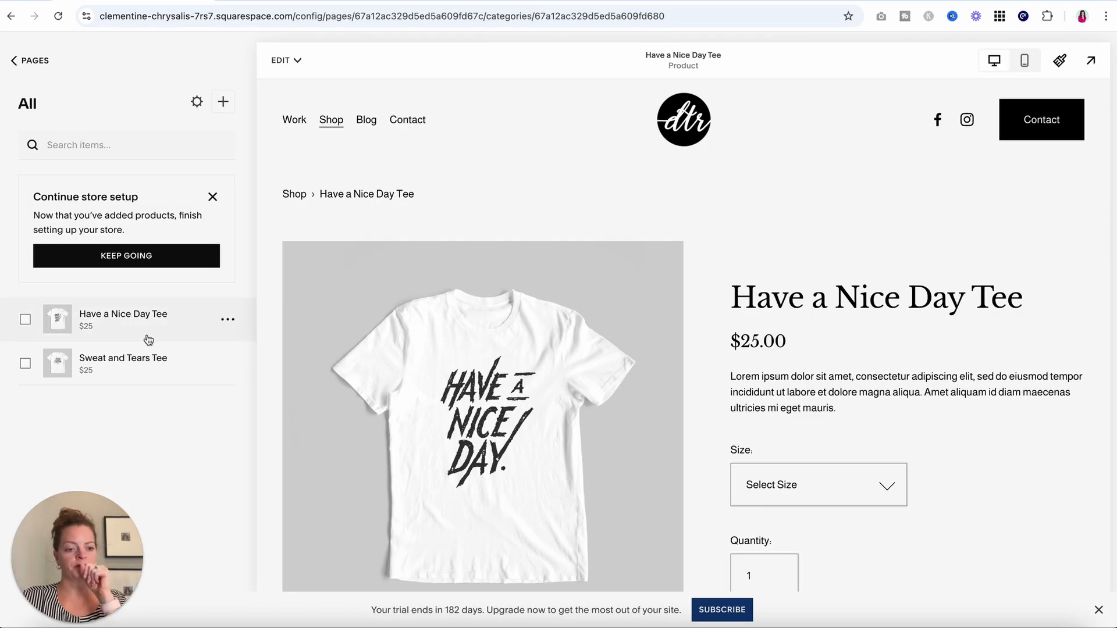
left_click(228, 321)
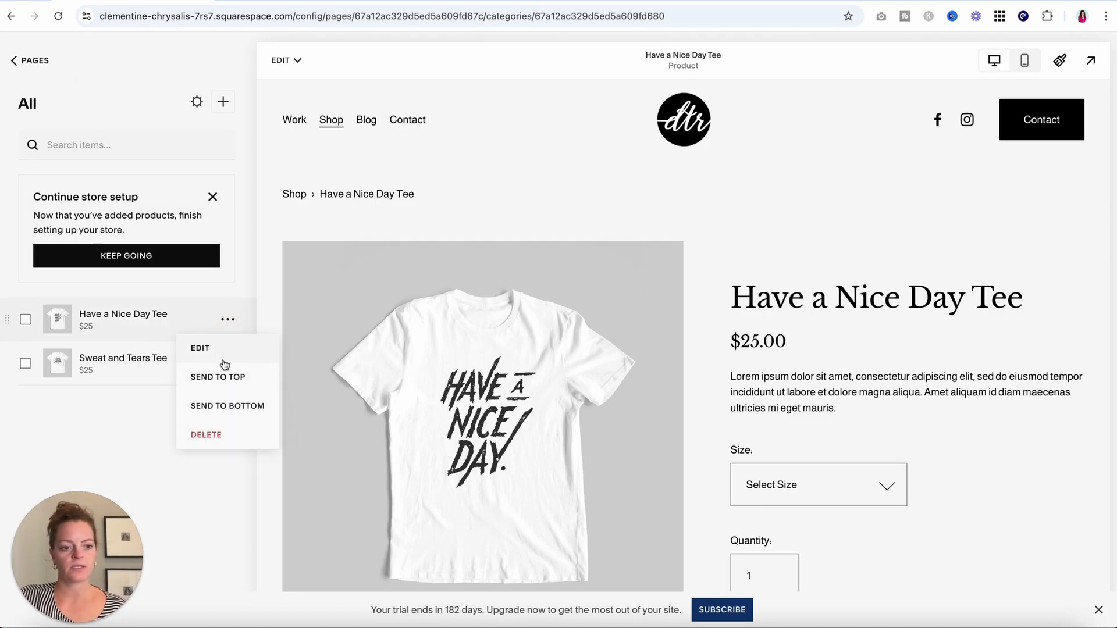
left_click(211, 347)
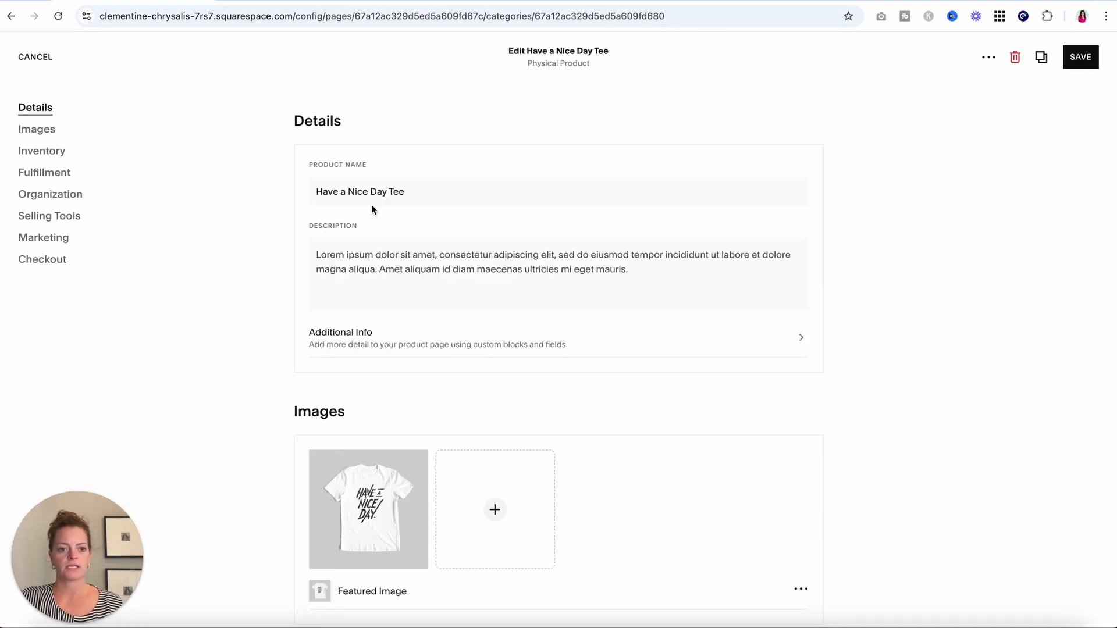
scroll(372, 207, "down", 6)
scroll(371, 207, "down", 15)
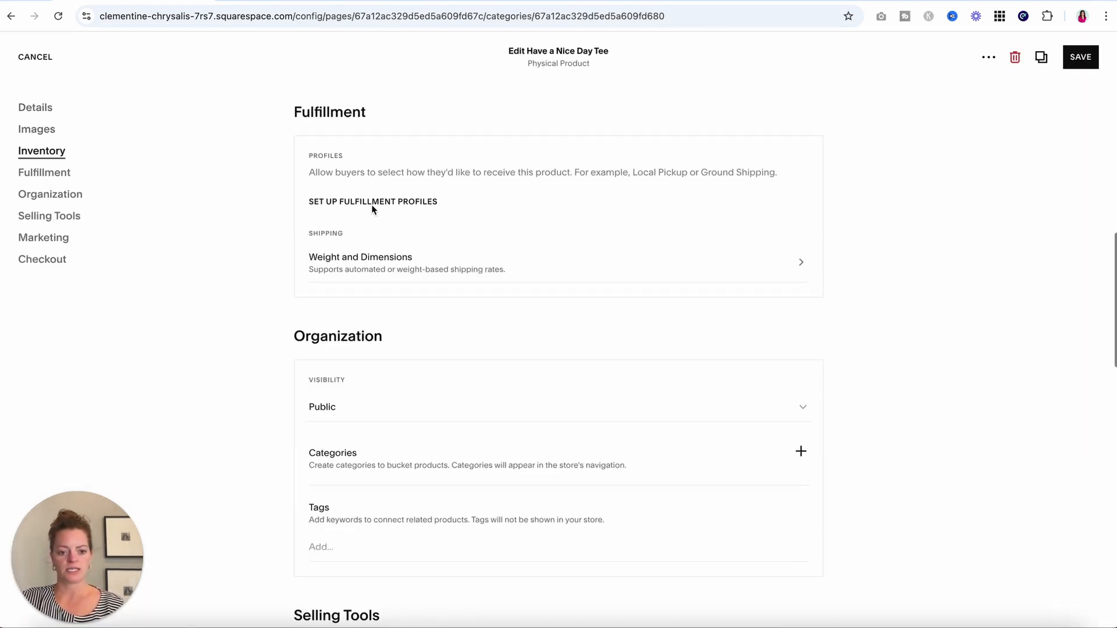
scroll(373, 210, "down", 8)
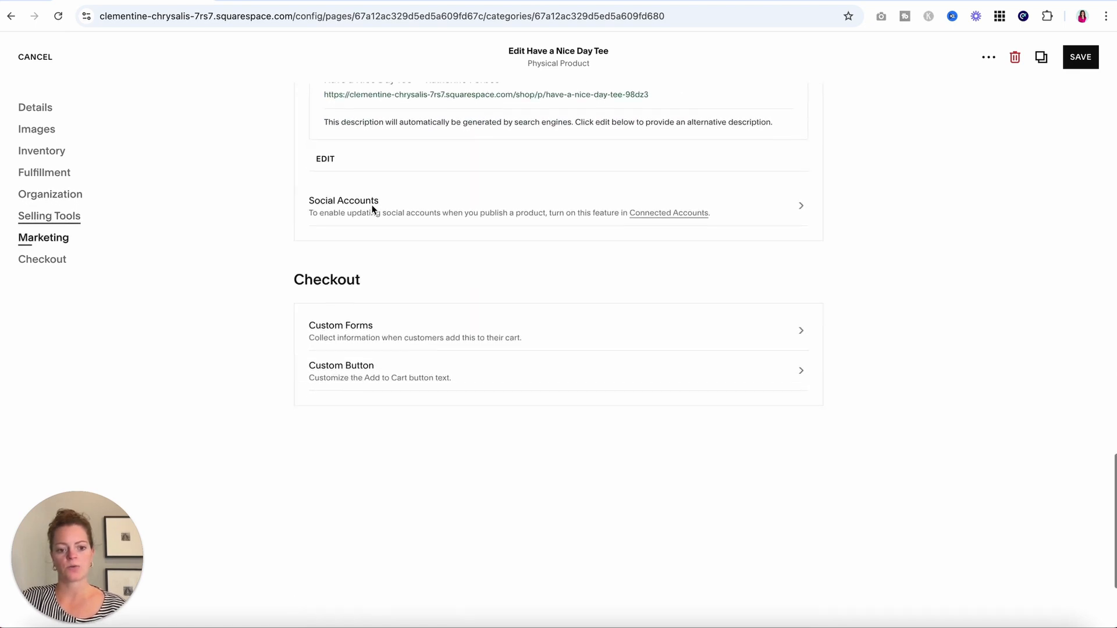
scroll(373, 209, "up", 20)
scroll(373, 210, "up", 3)
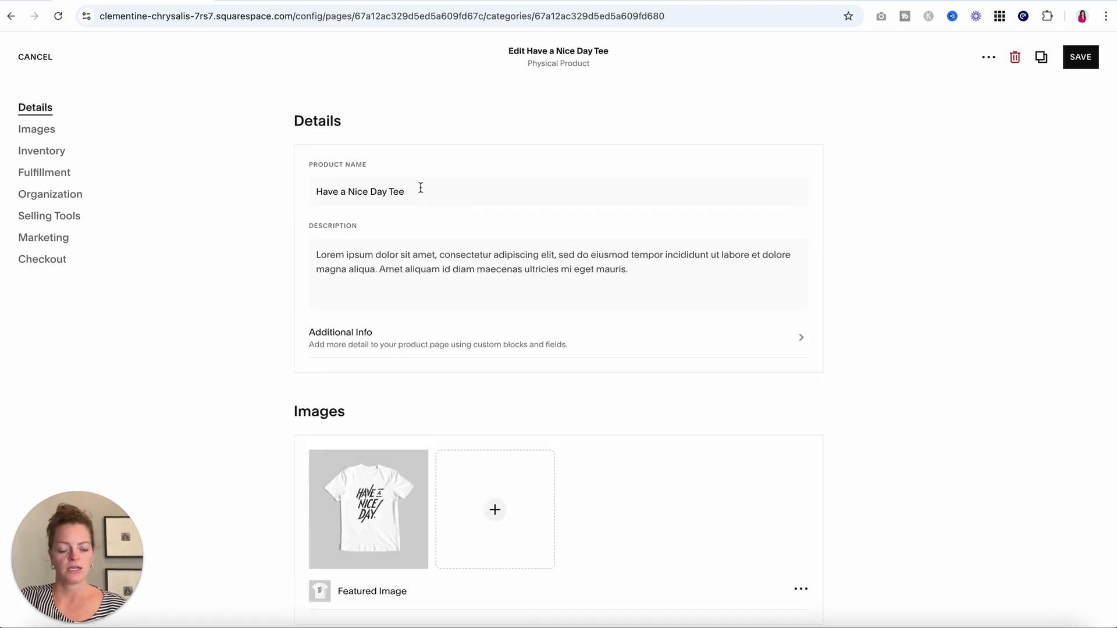
left_click_drag(424, 191, 346, 194)
left_click(365, 264)
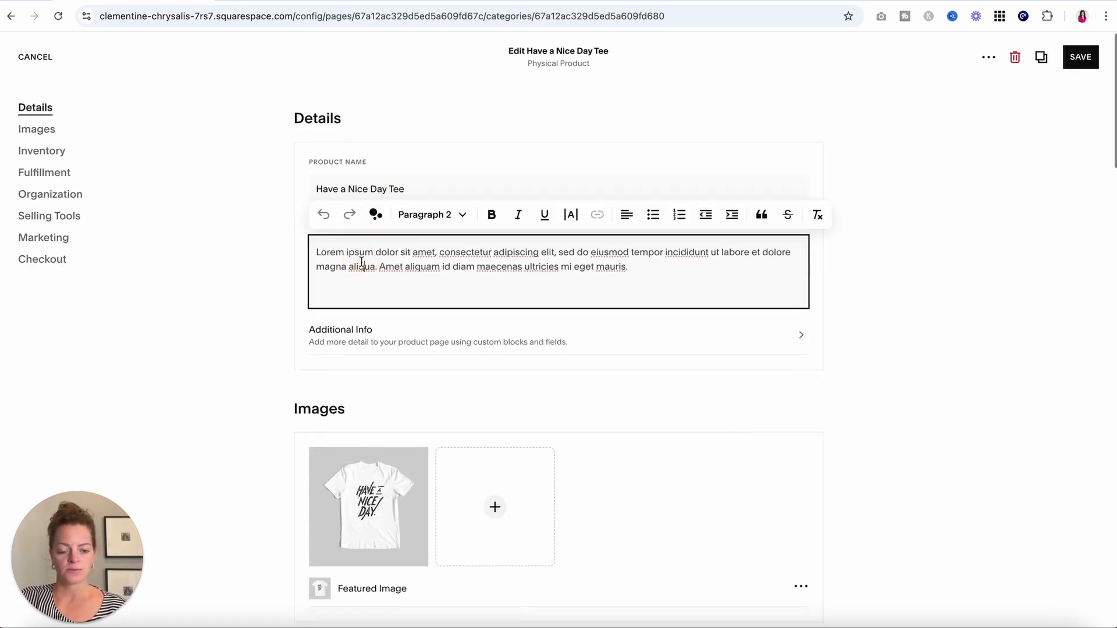
scroll(366, 274, "down", 3)
scroll(365, 276, "down", 2)
mouse_move(355, 238)
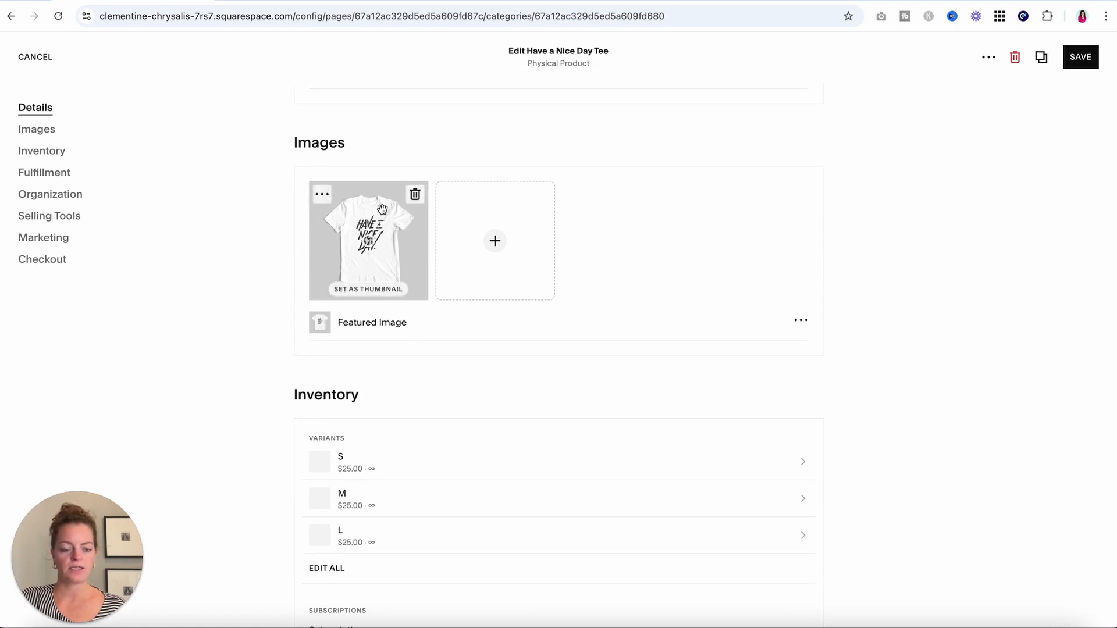
scroll(383, 209, "down", 3)
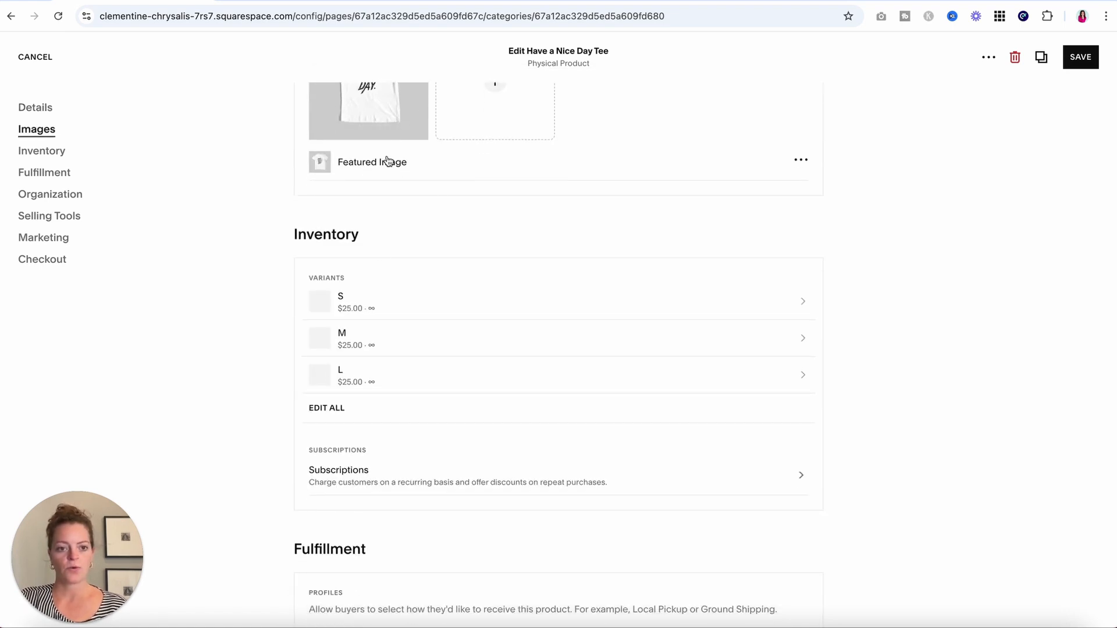
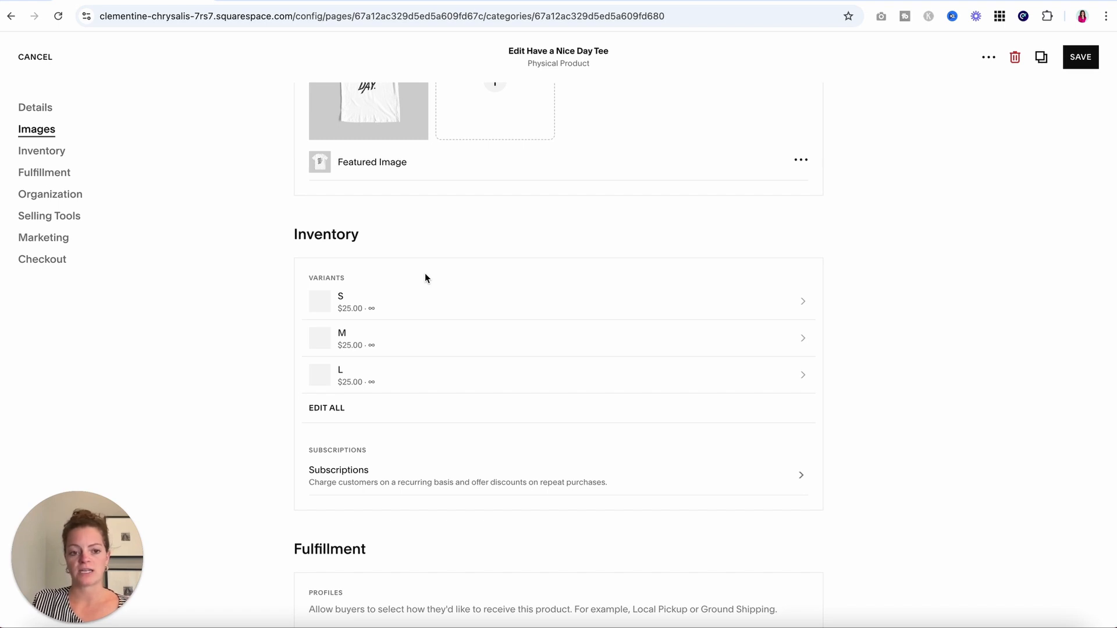
Review the Have a Nice Day Tee product details and save it.
scroll(245, 413, "down", 3)
scroll(245, 412, "down", 4)
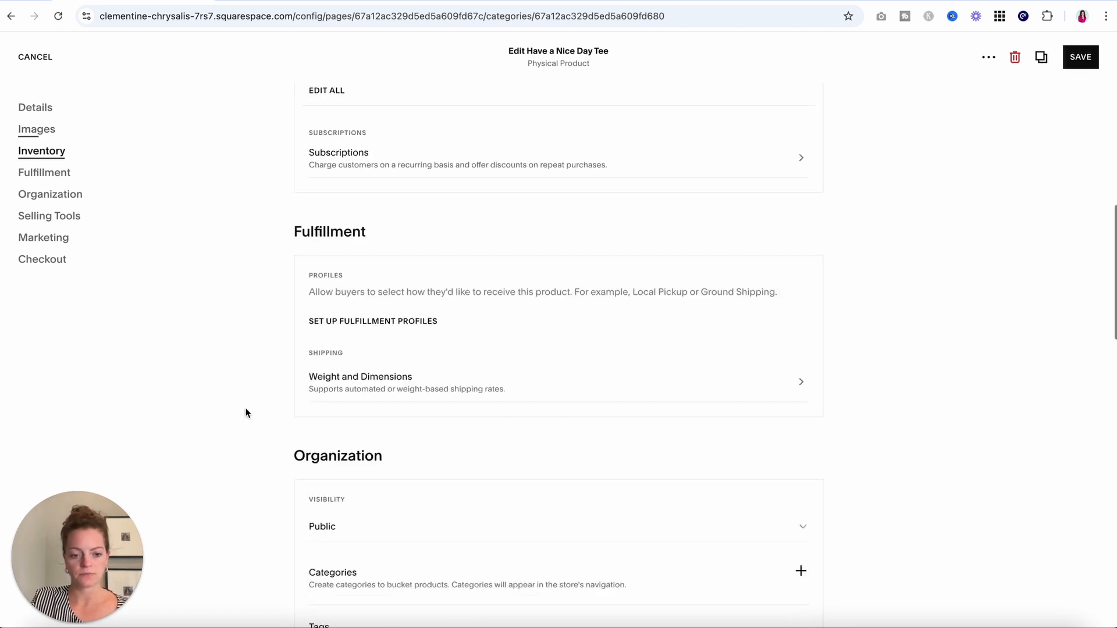
scroll(245, 413, "down", 1)
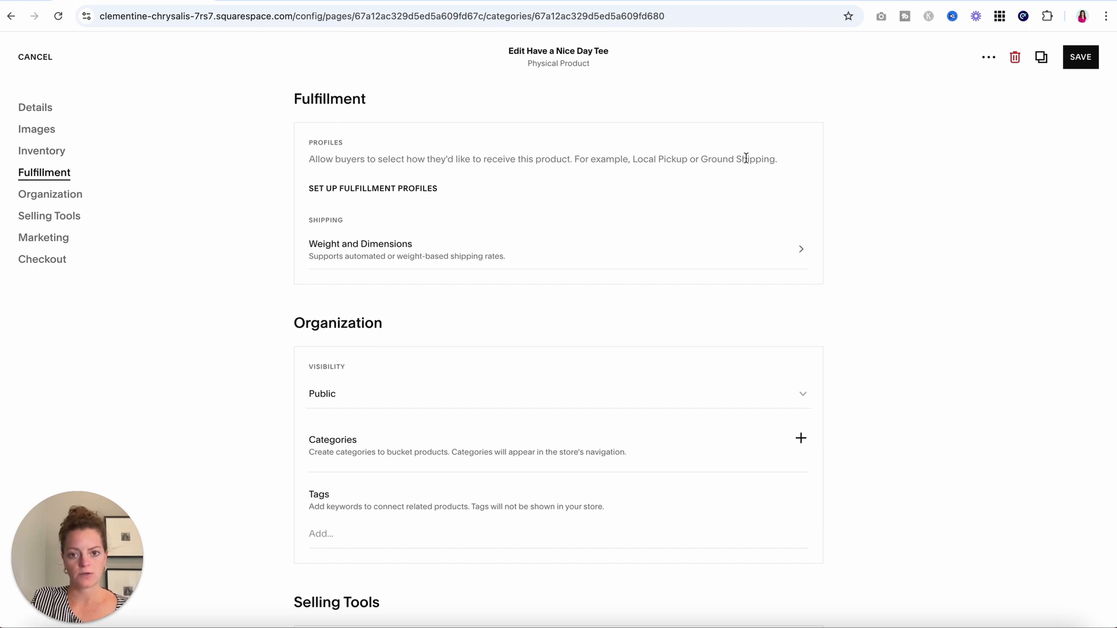
scroll(244, 402, "down", 3)
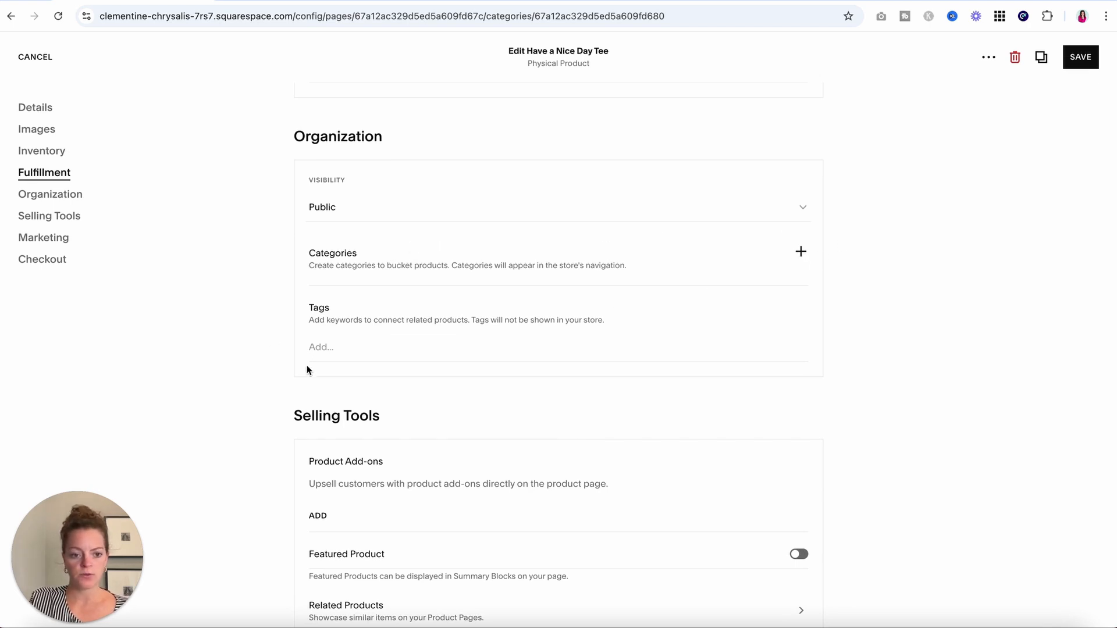
scroll(375, 336, "down", 1)
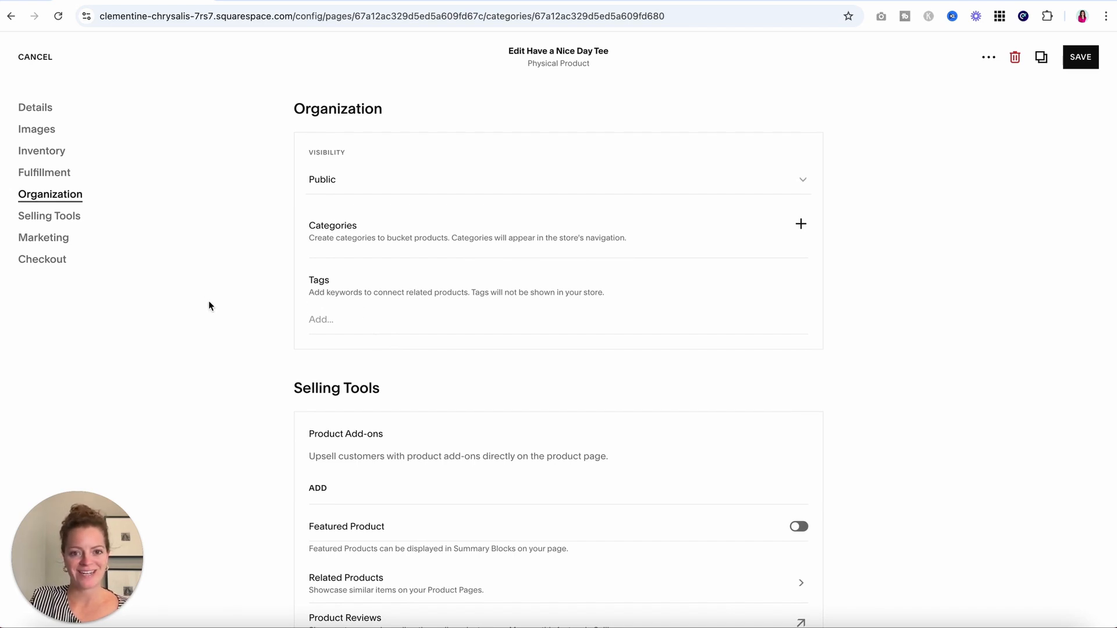
scroll(227, 347, "down", 4)
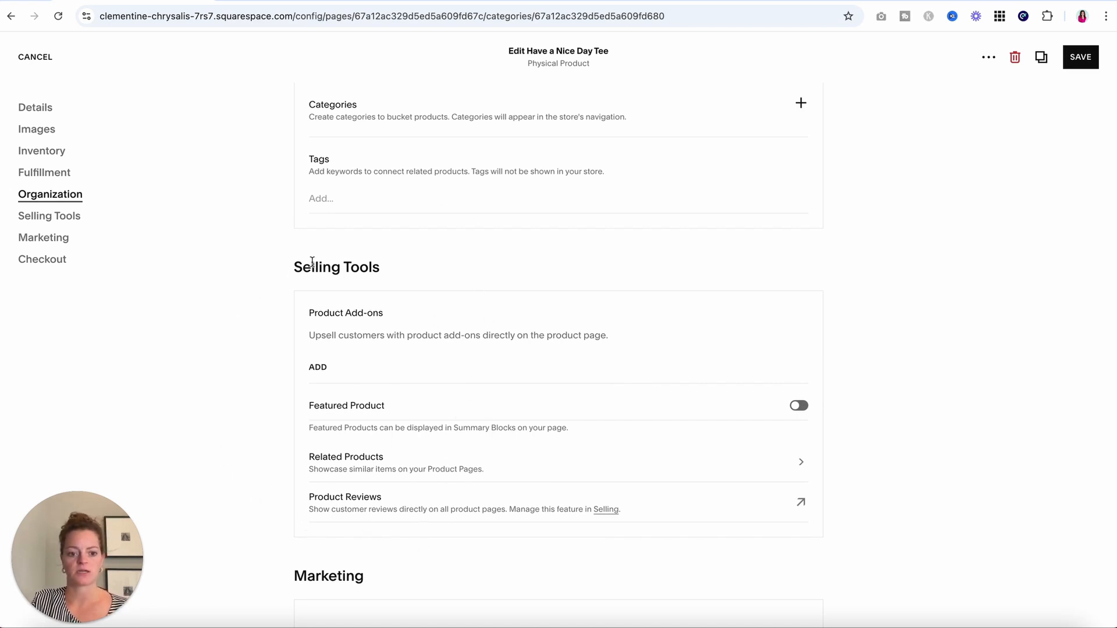
scroll(313, 300, "down", 8)
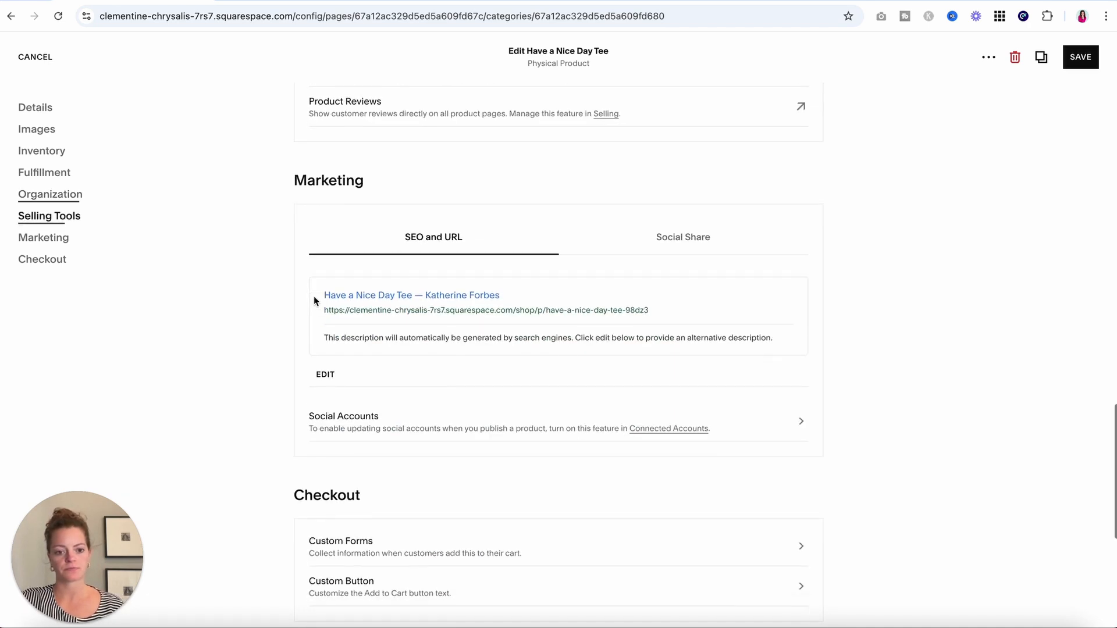
scroll(319, 299, "up", 1)
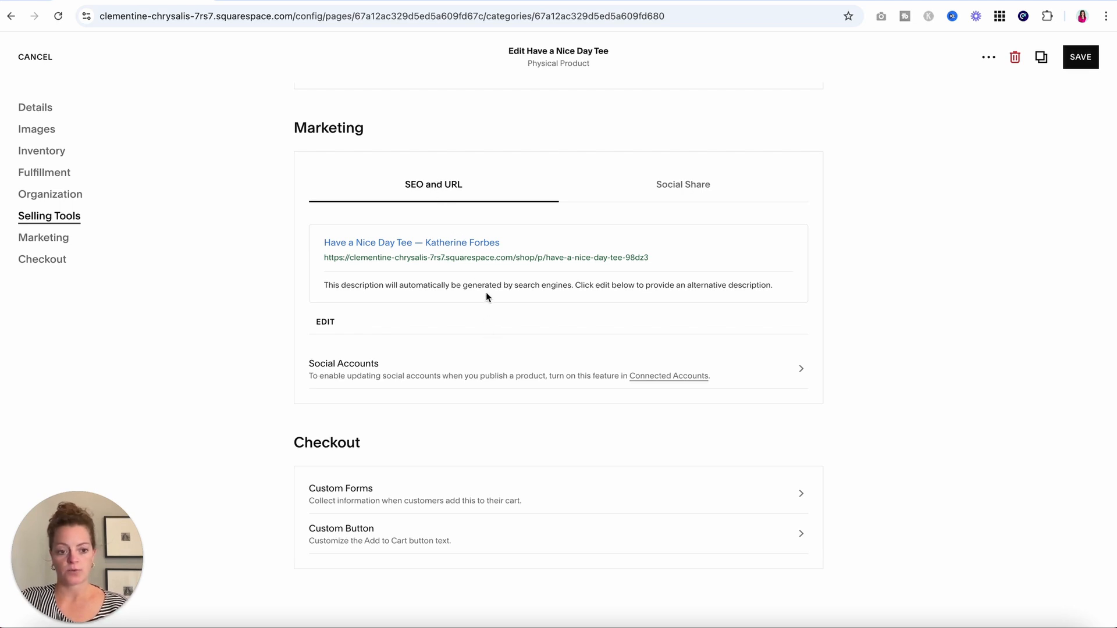
scroll(486, 292, "down", 5)
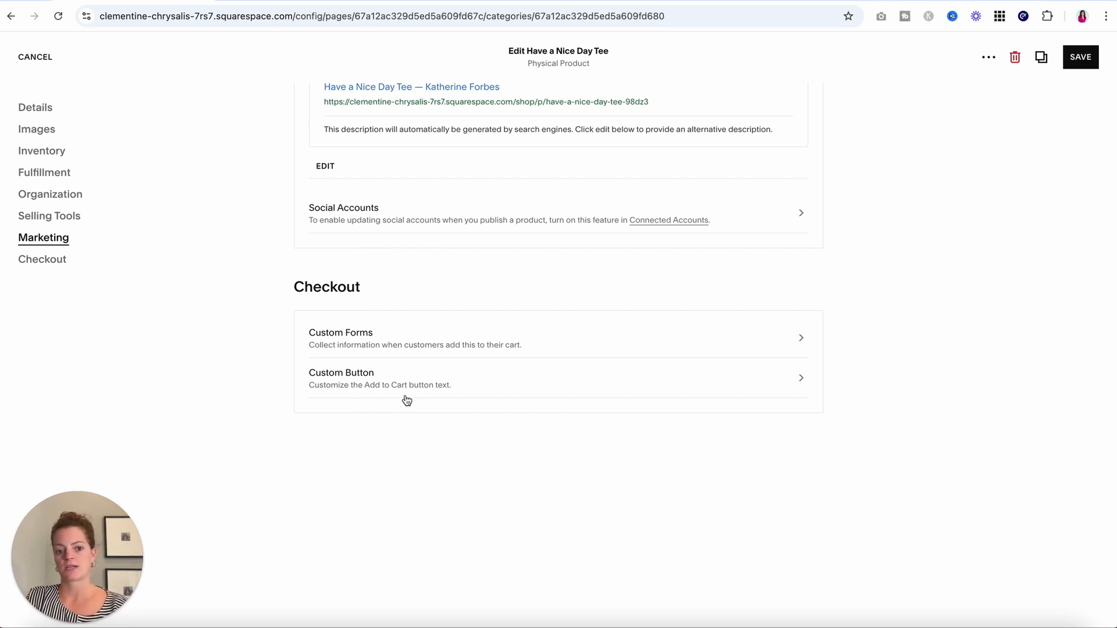
scroll(609, 341, "up", 20)
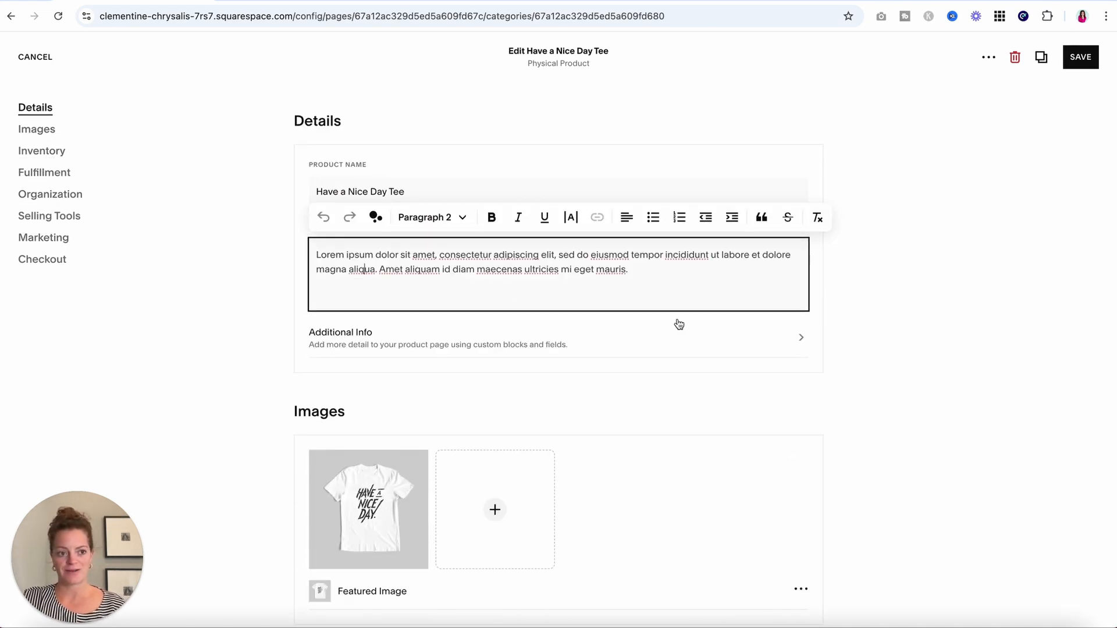
left_click(1078, 58)
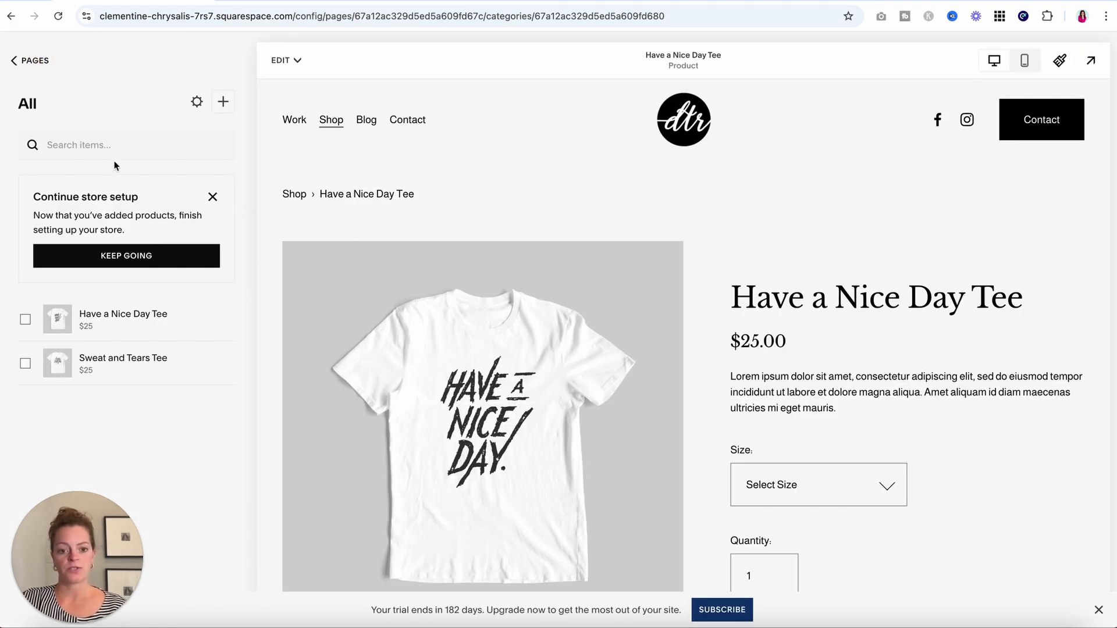
Start a new physical product, then cancel it to return to the product list.
left_click(223, 101)
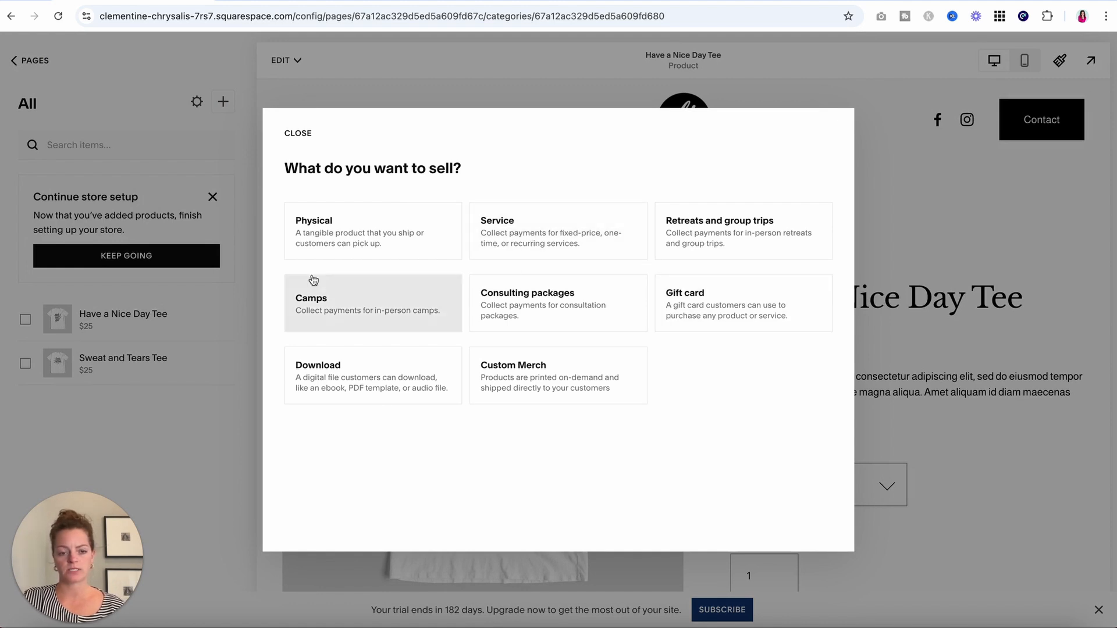
left_click(378, 222)
scroll(448, 356, "down", 13)
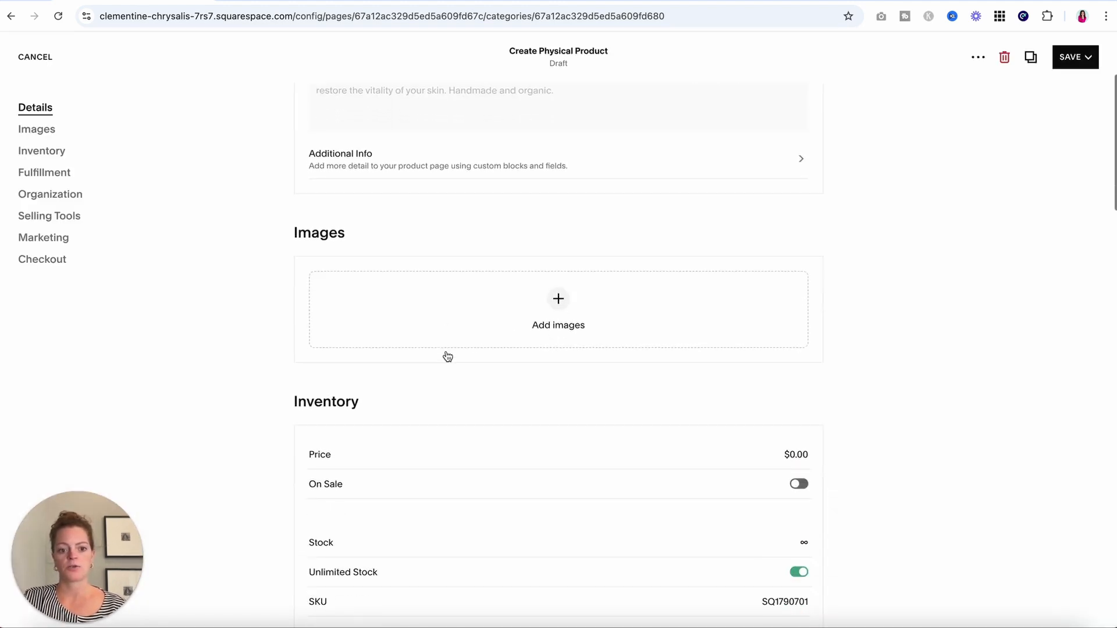
scroll(446, 354, "down", 15)
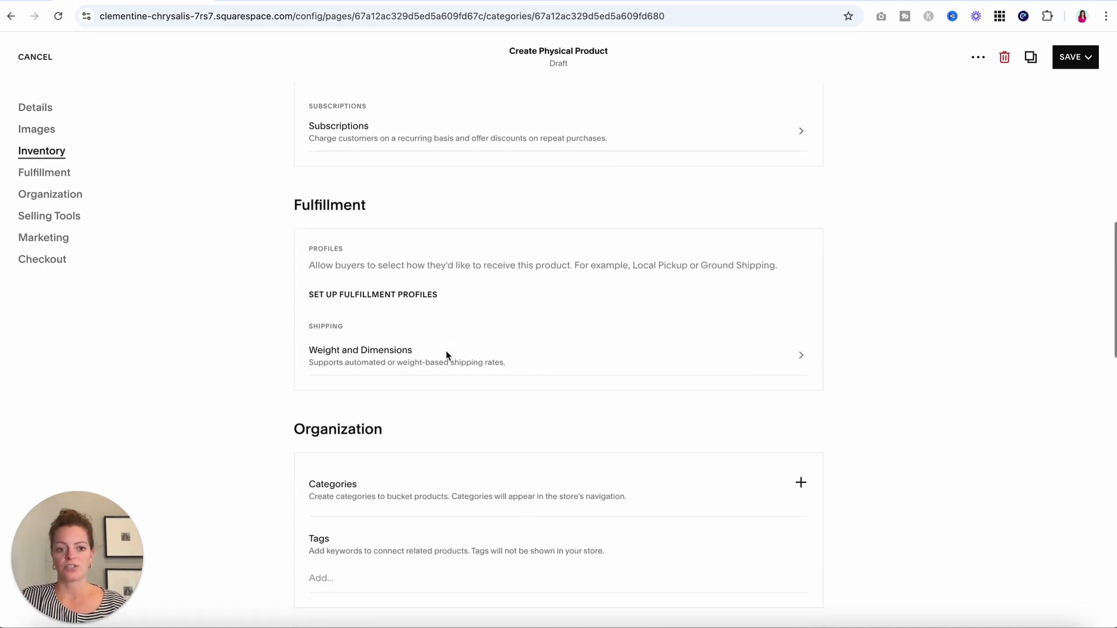
scroll(446, 352, "up", 20)
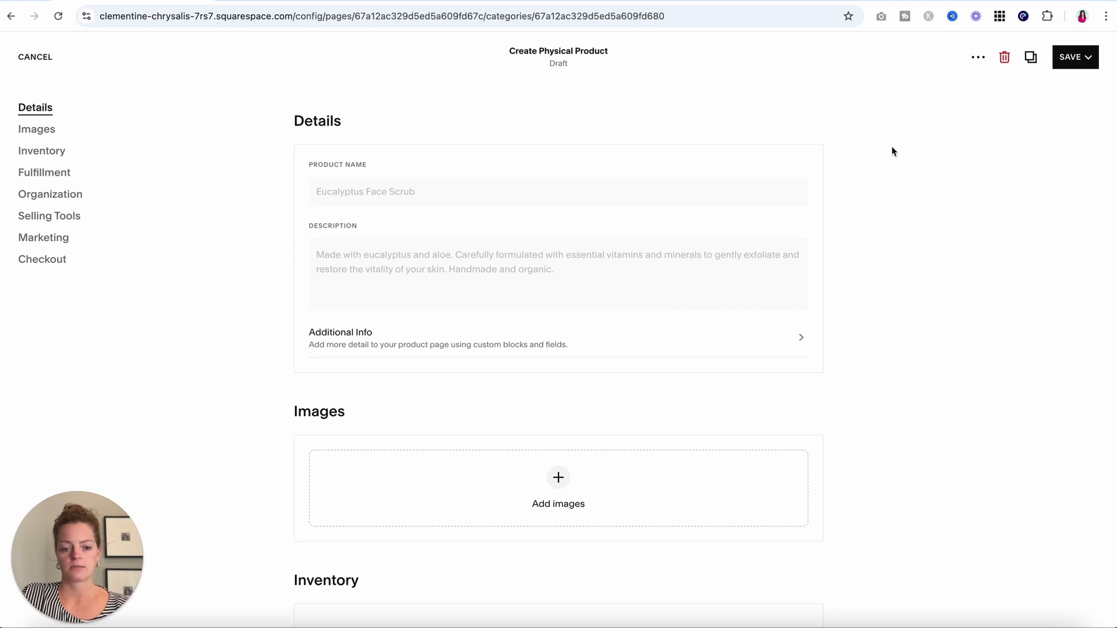
left_click(1088, 64)
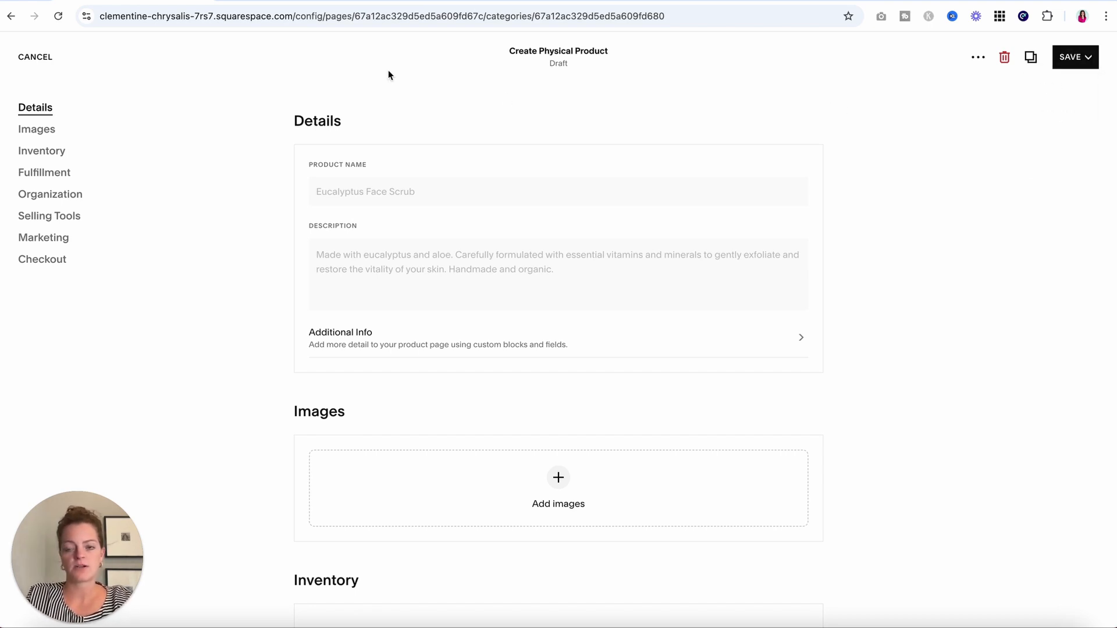
left_click(36, 56)
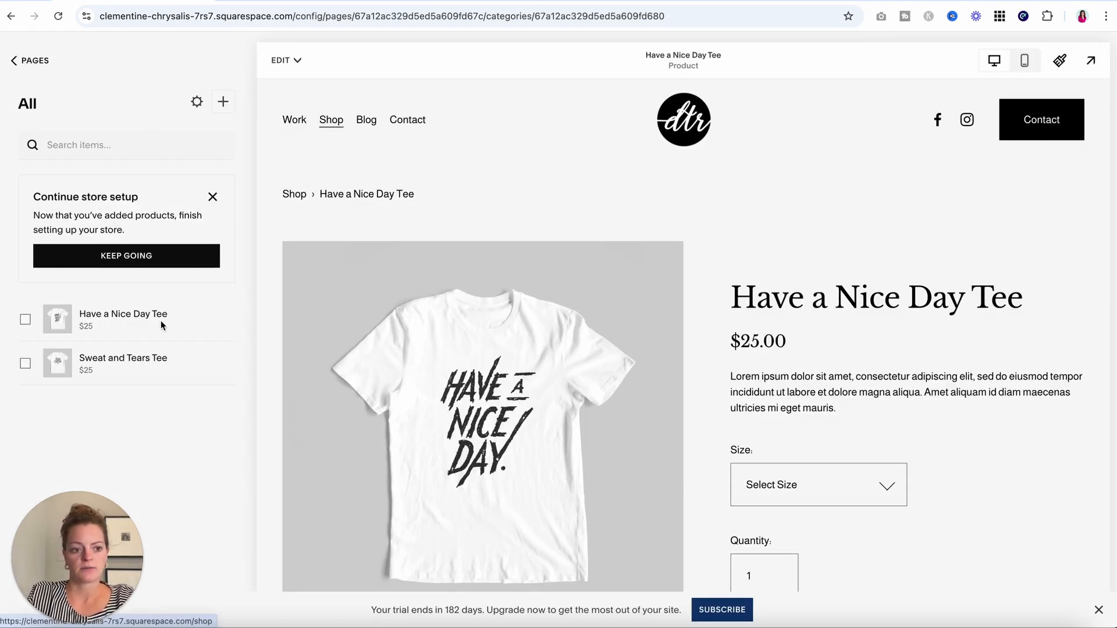
Preview the Shop page with the Have a Nice Day and Sweat and Tears tees, then go back to Pages.
mouse_move(8, 365)
left_mouse_down()
mouse_move(8, 317)
mouse_move(7, 366)
left_mouse_up()
left_click(325, 121)
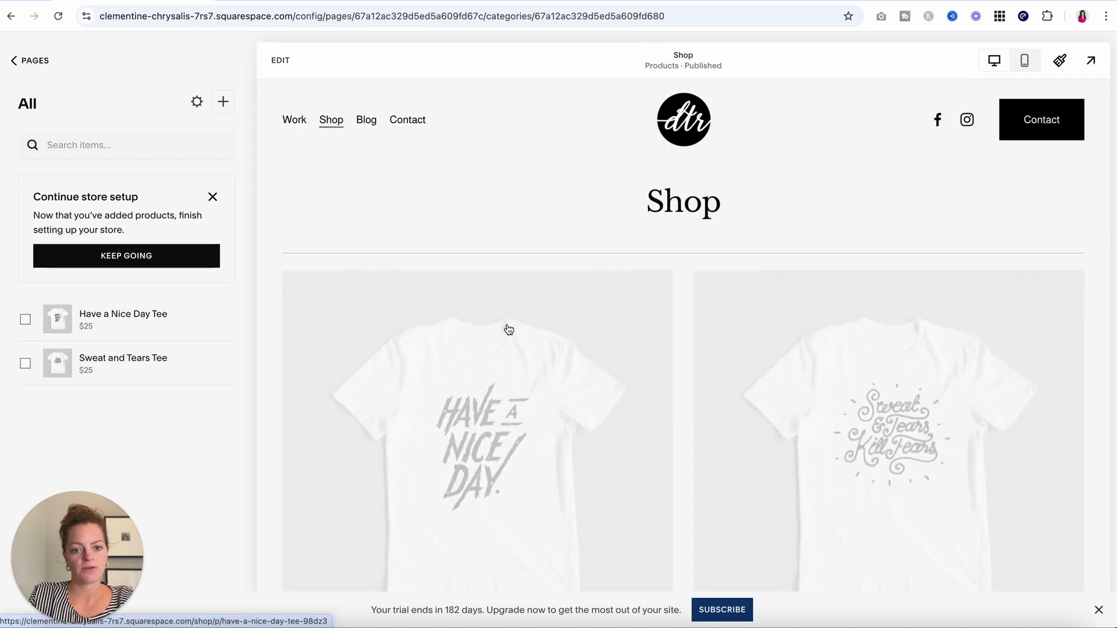
scroll(508, 330, "down", 4)
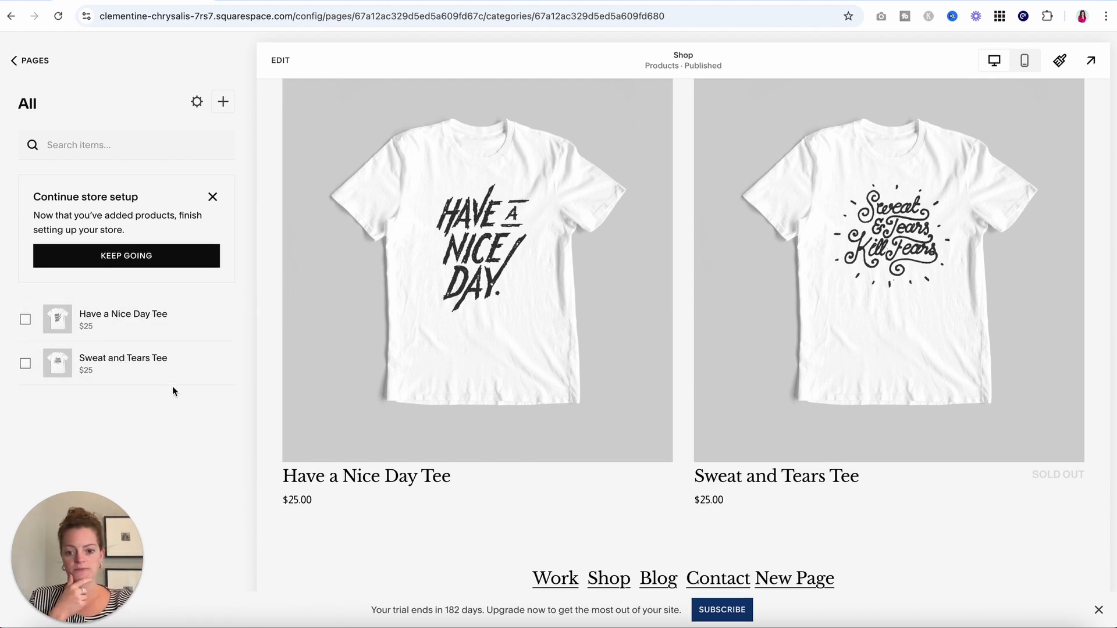
scroll(484, 293, "up", 4)
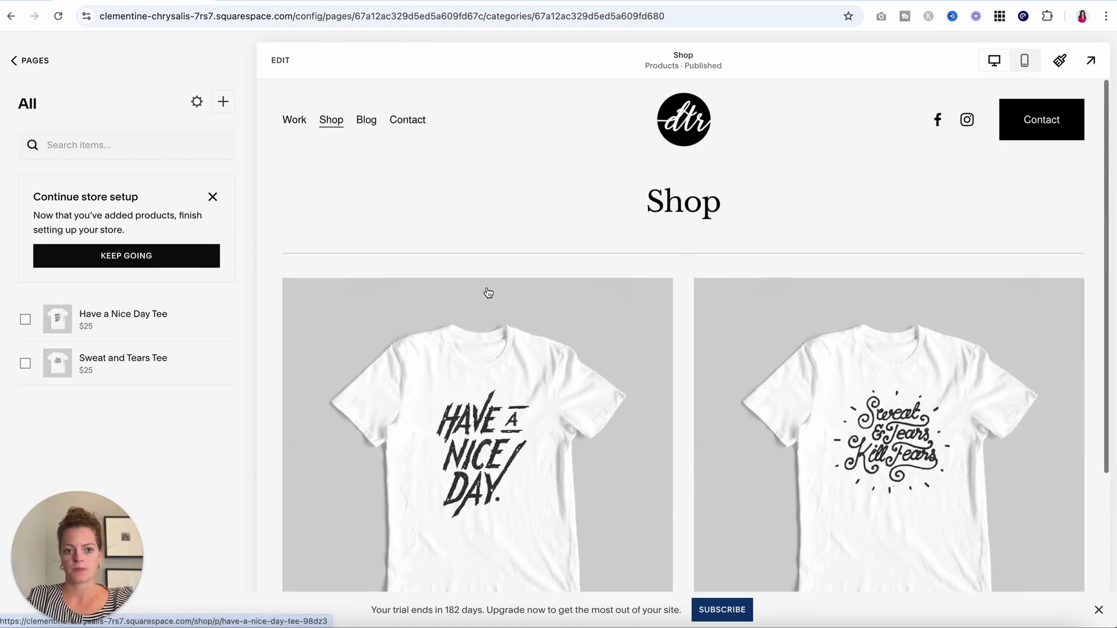
left_click(20, 58)
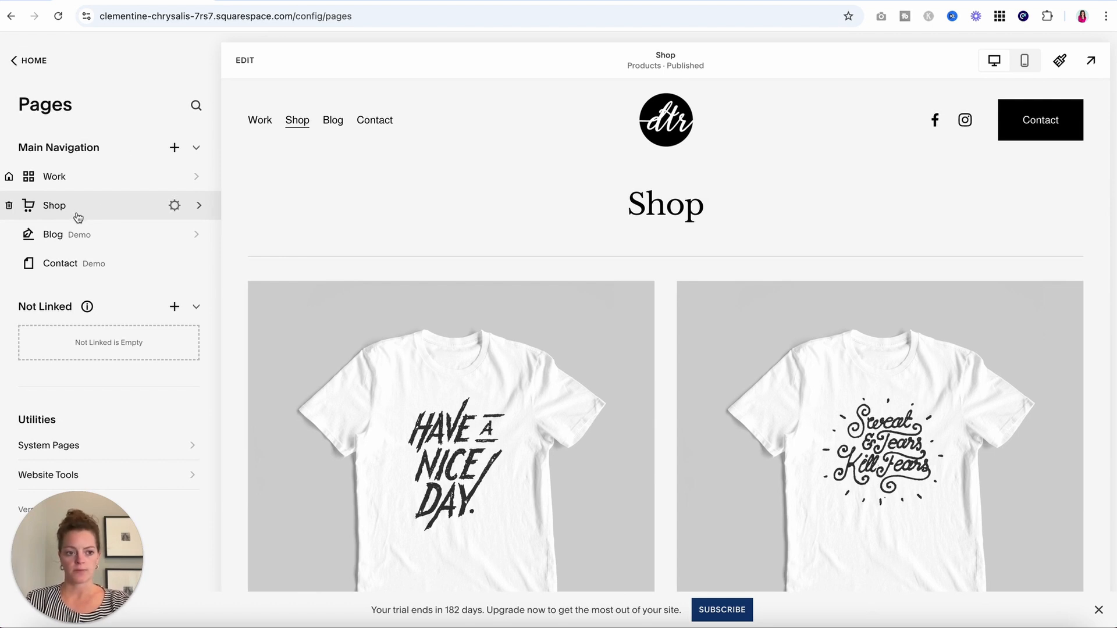
Move Shop under Not Linked and save it with Enable Page switched off.
left_click_drag(76, 213, 95, 339)
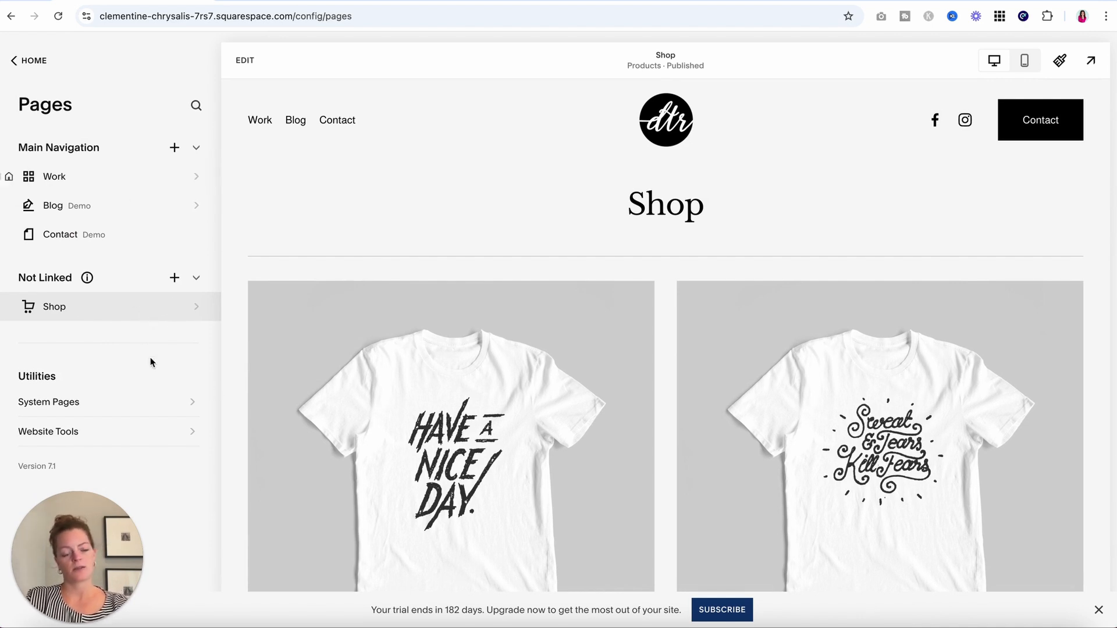
left_click(174, 307)
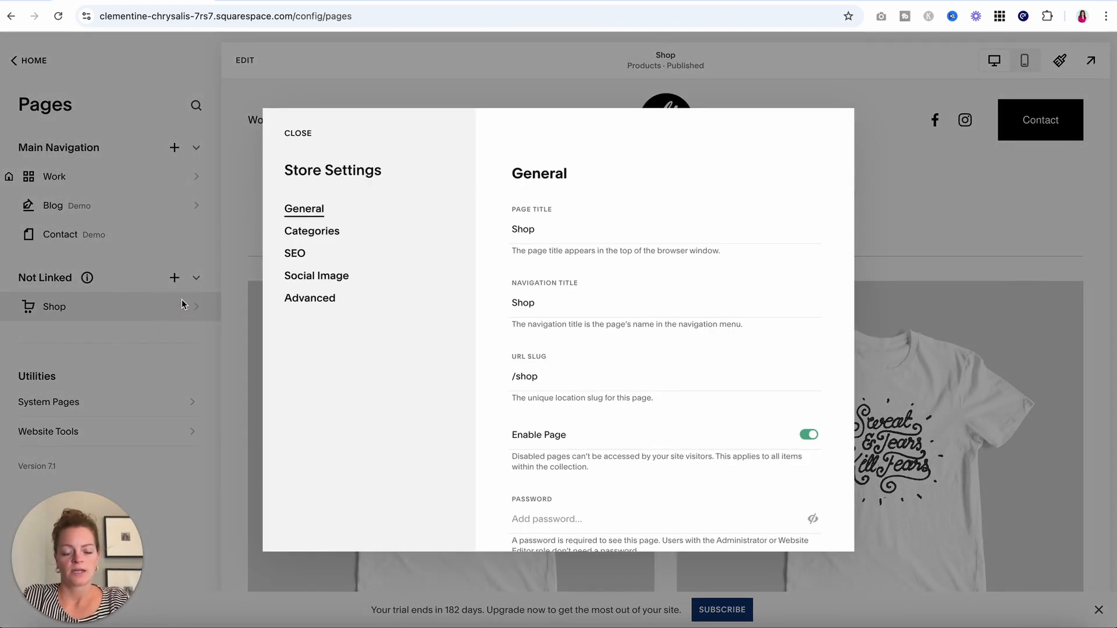
left_click(808, 435)
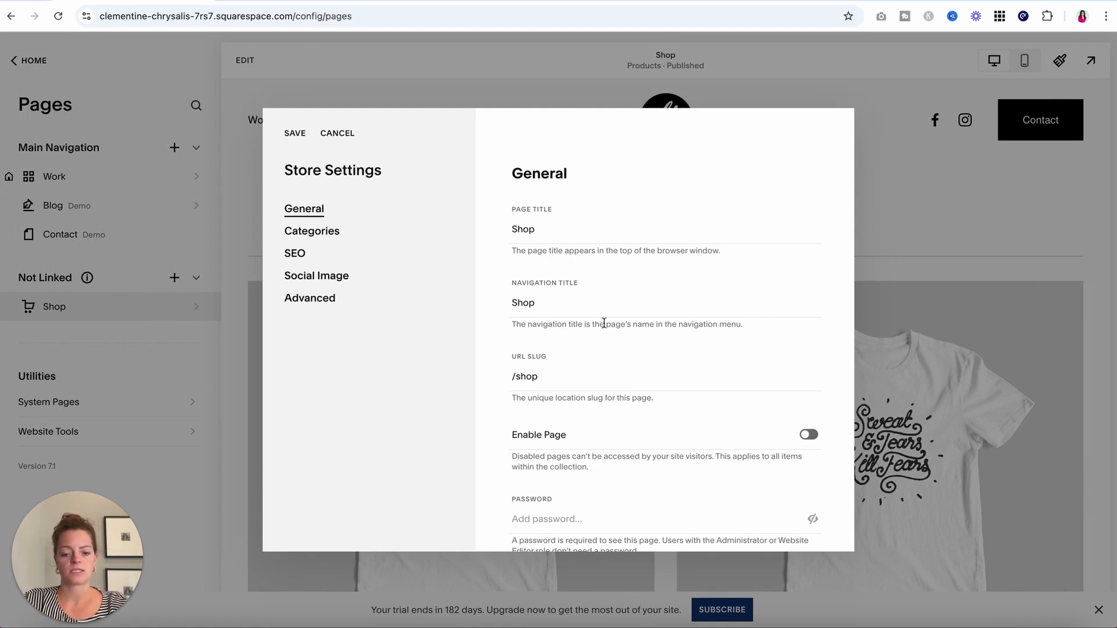
left_click(296, 134)
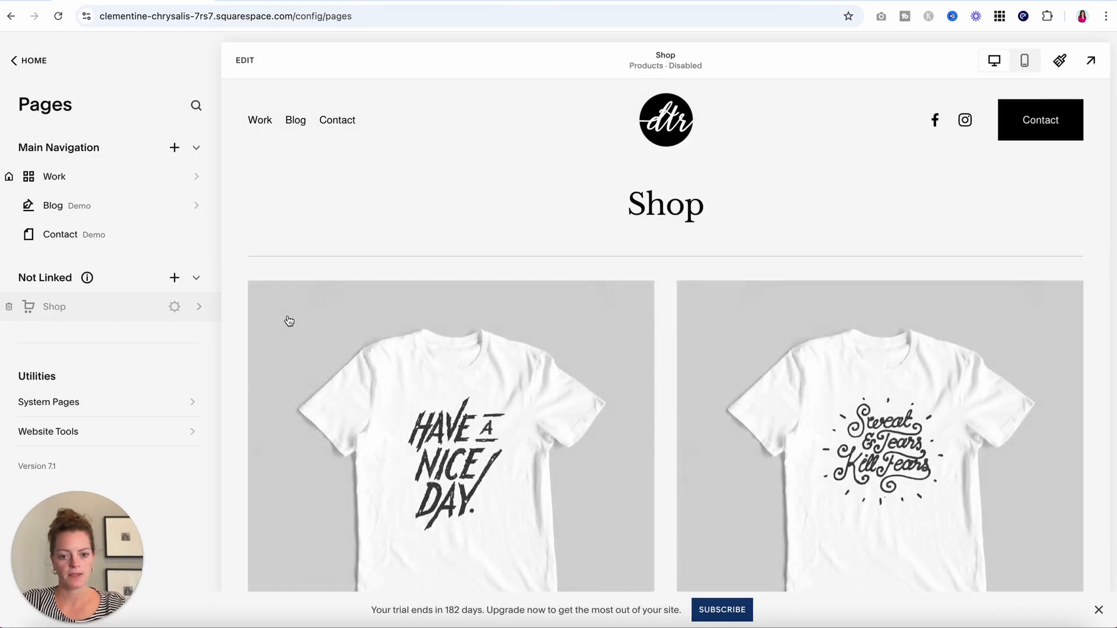
left_click(68, 213)
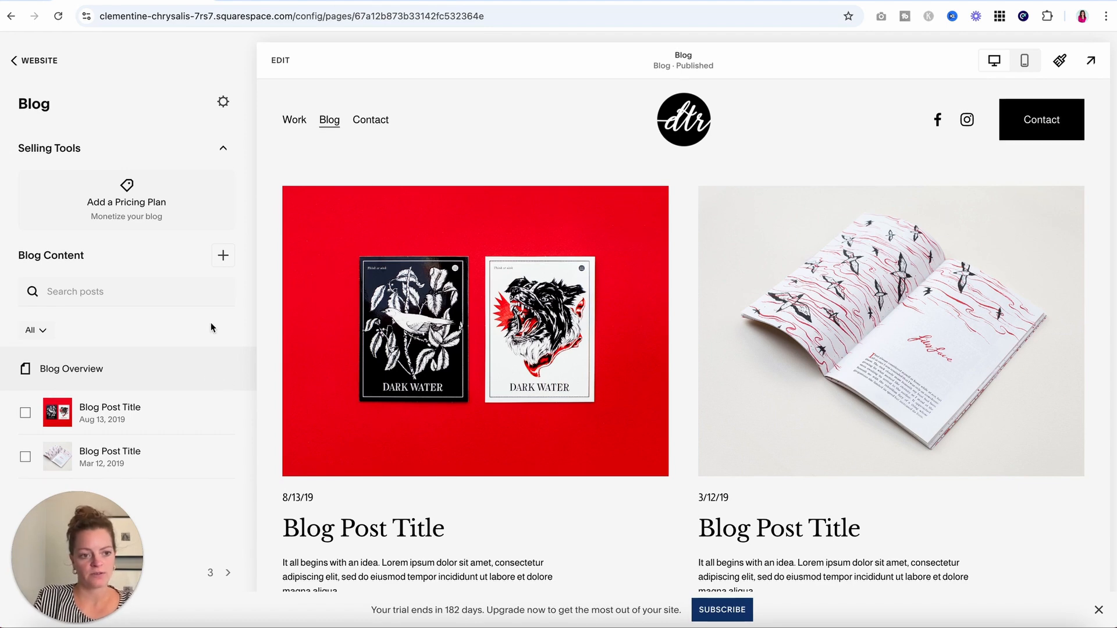
scroll(480, 454, "down", 2)
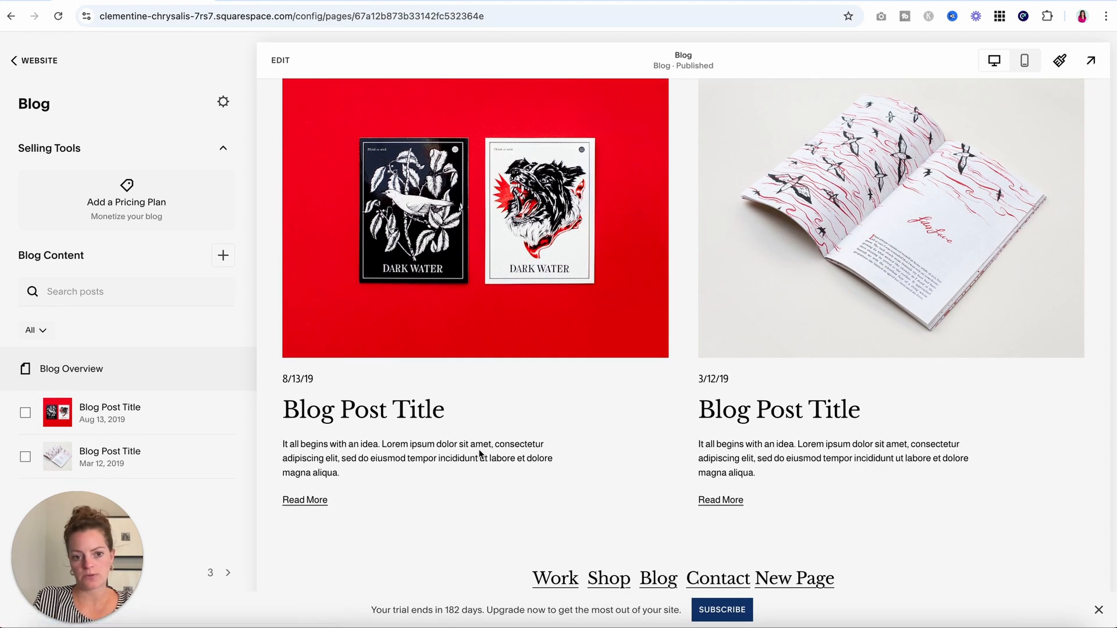
scroll(480, 454, "up", 2)
left_click(459, 279)
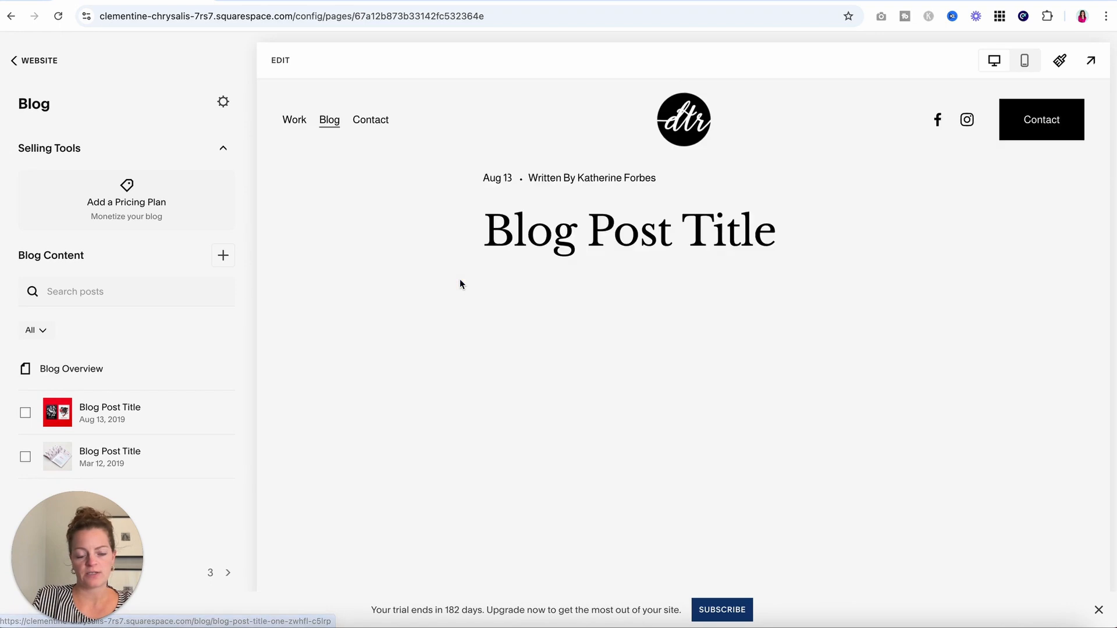
scroll(463, 288, "down", 10)
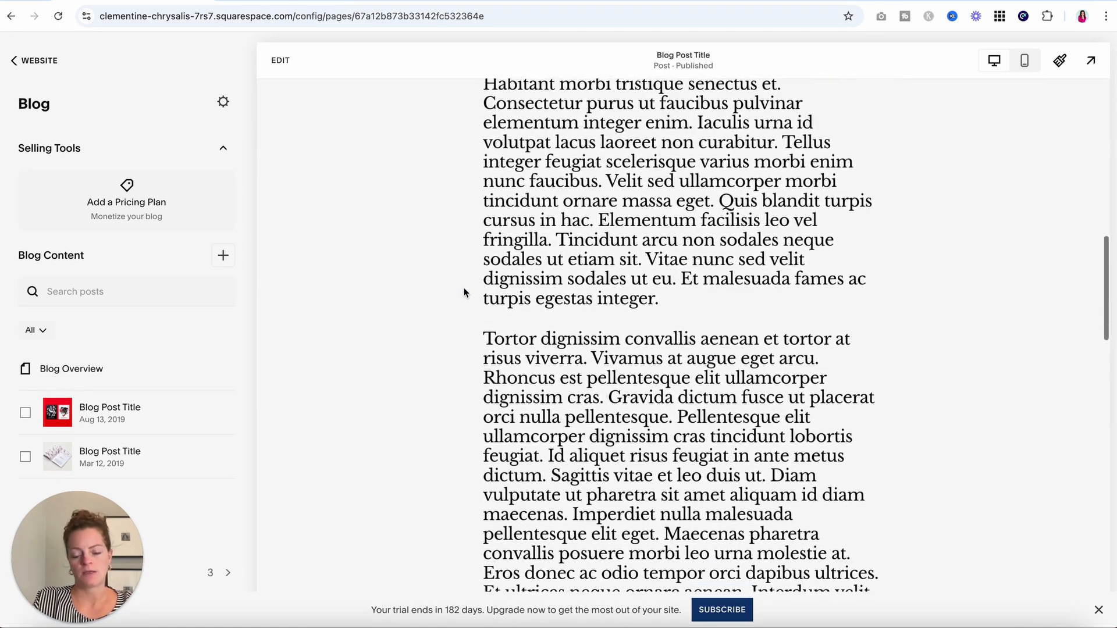
scroll(463, 287, "down", 15)
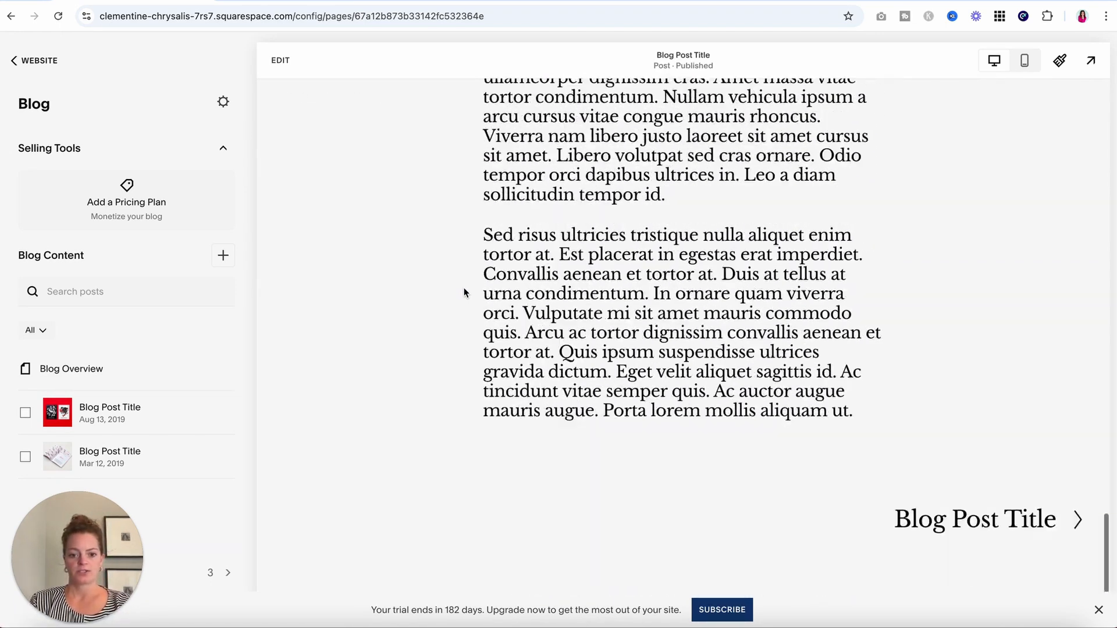
scroll(463, 287, "down", 2)
scroll(463, 288, "up", 15)
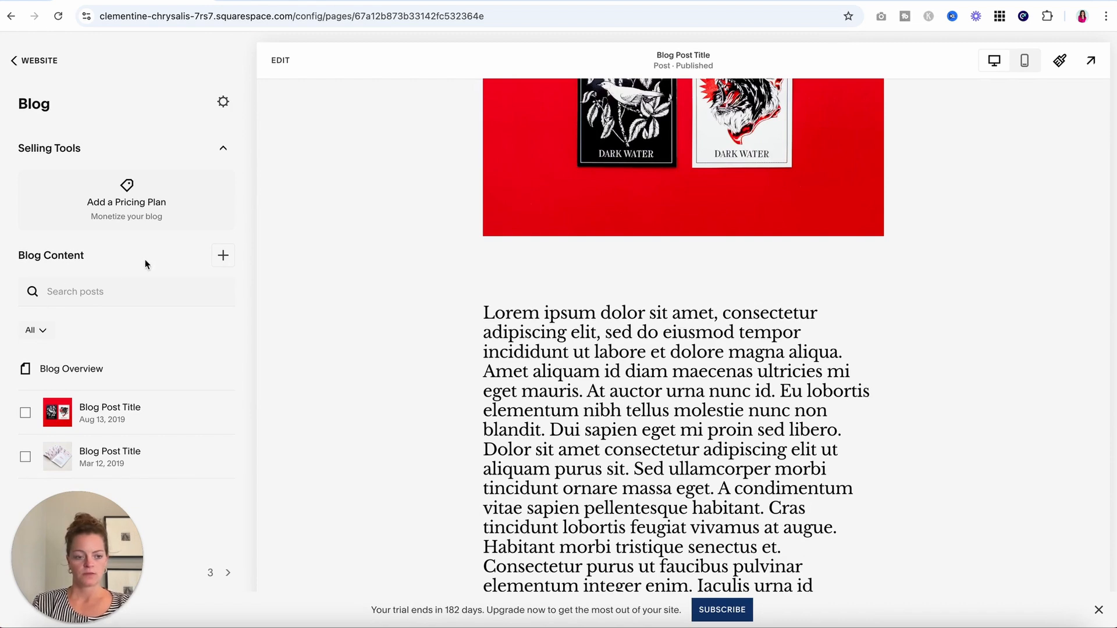
scroll(634, 331, "up", 6)
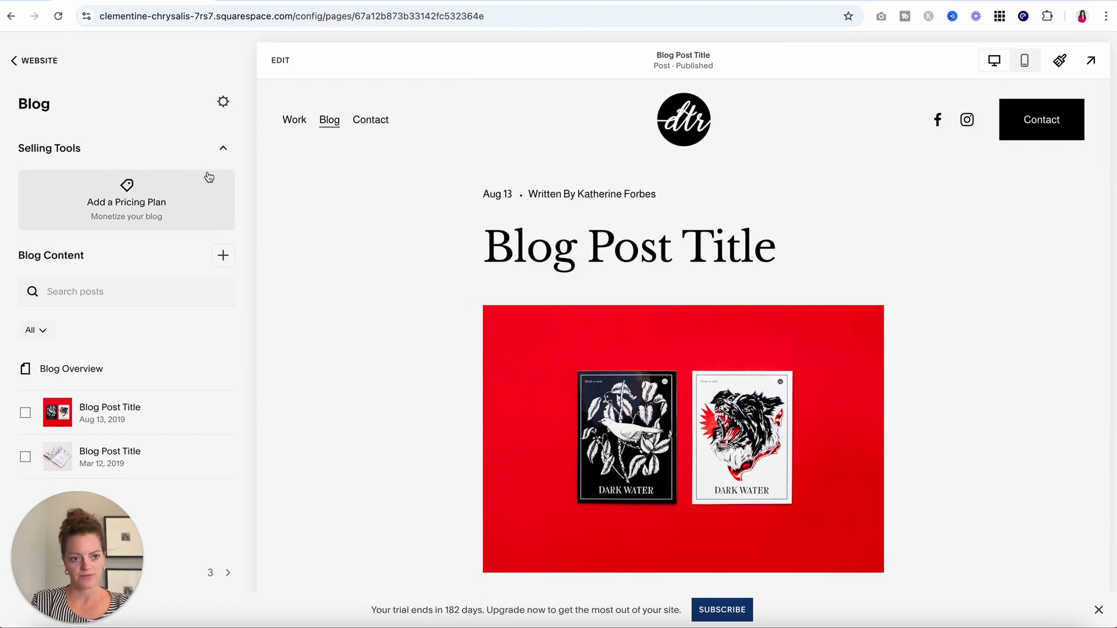
left_click(223, 257)
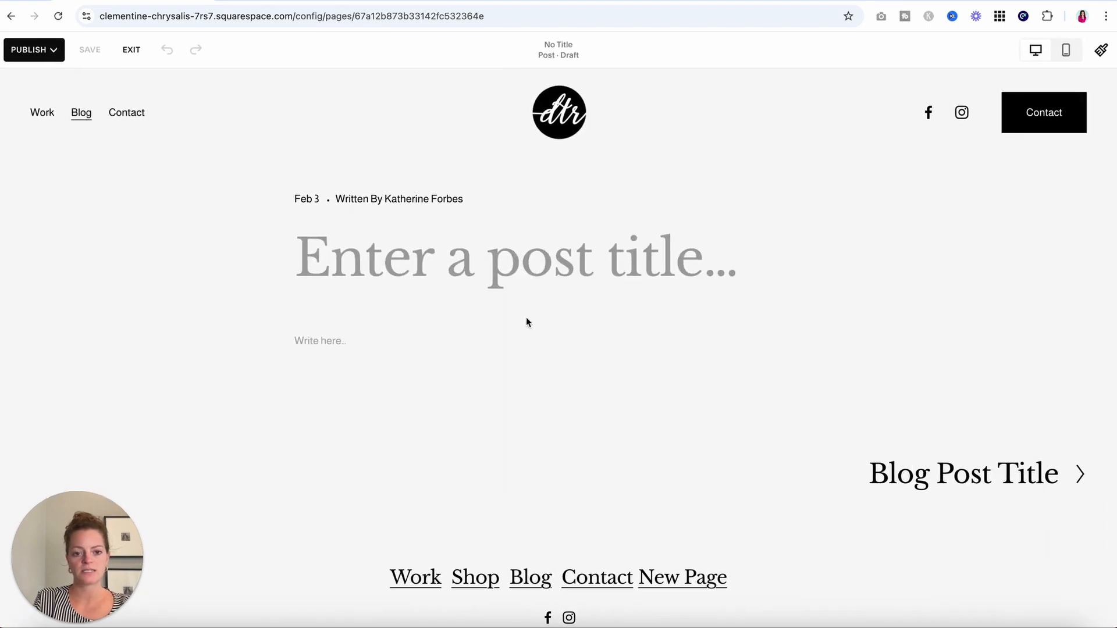
Title the draft 'Blog Title Here' and give it the body text 'Blog Post in here.'.
left_click(521, 270)
type("Blog Title Here")
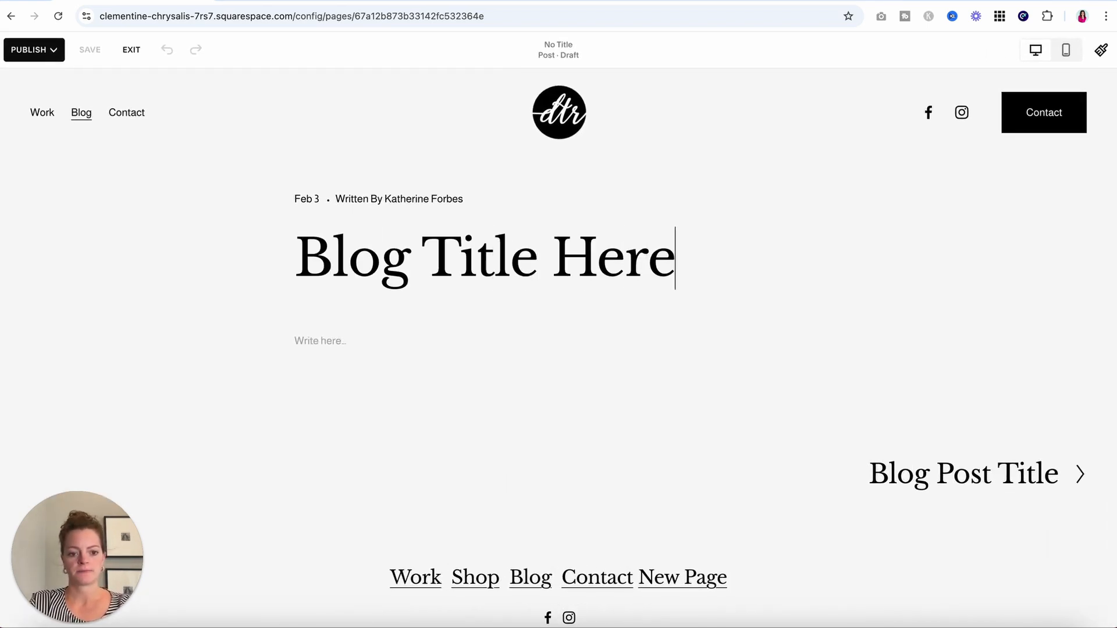
left_click(357, 346)
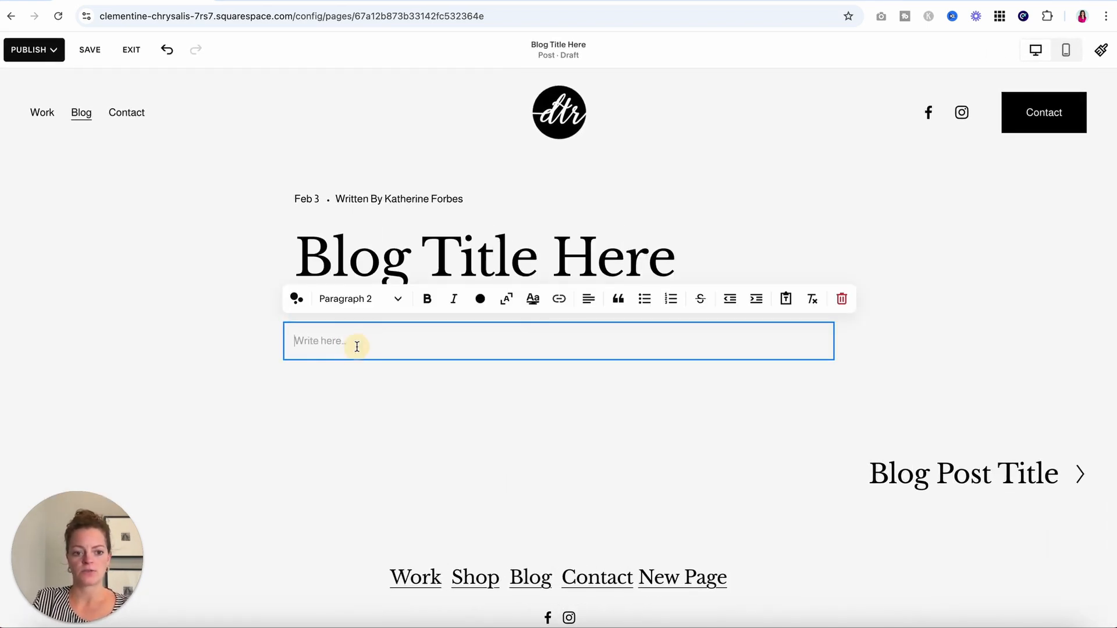
type("Blog Post in here.")
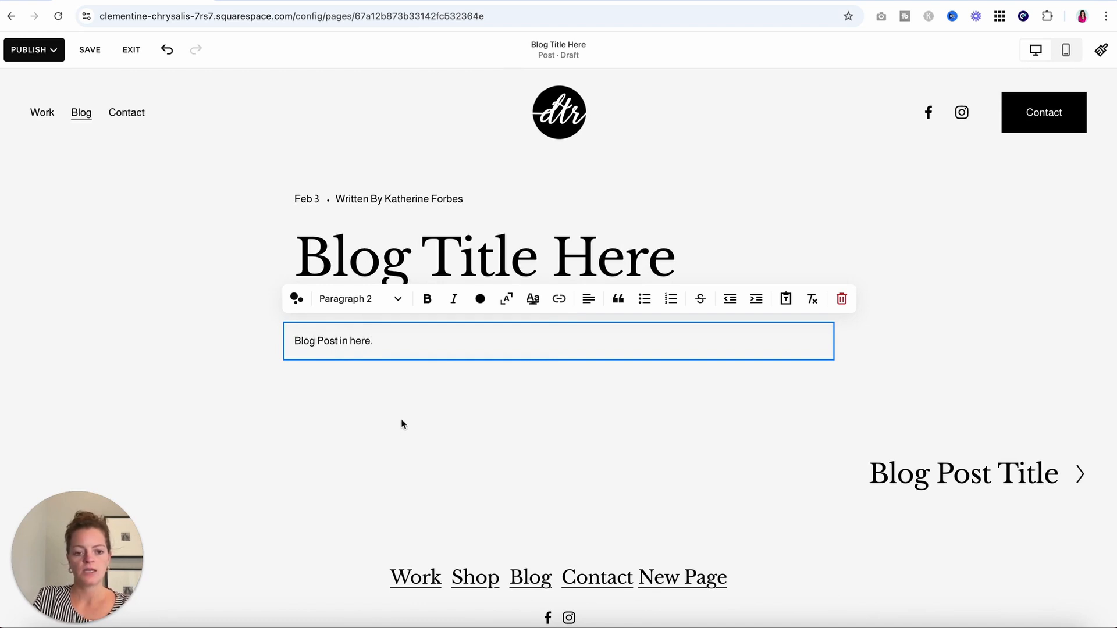
left_click(401, 416)
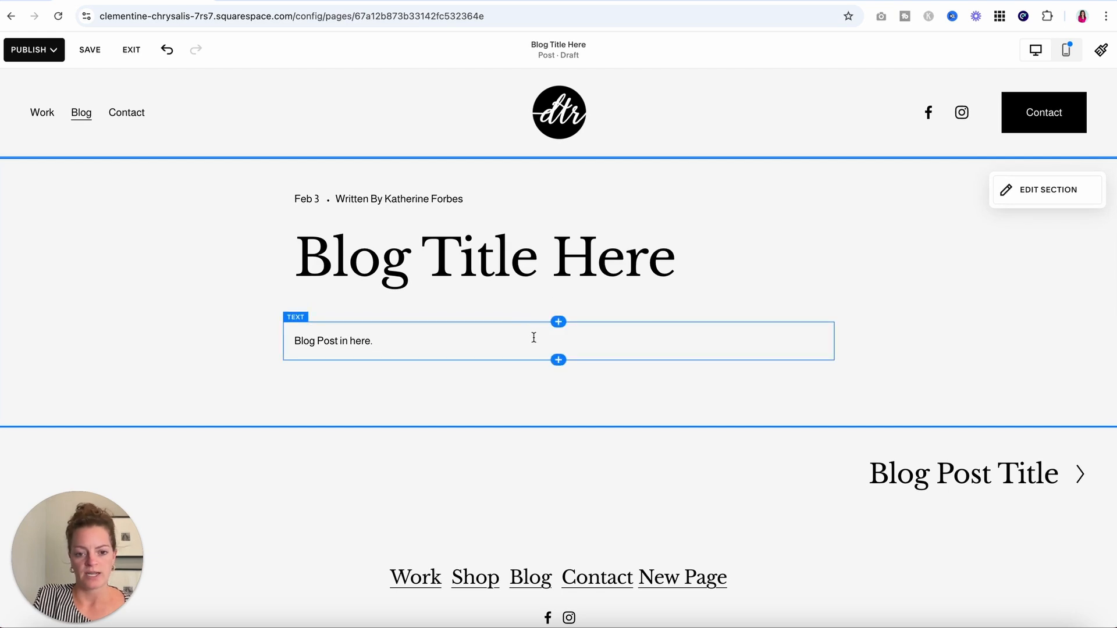
left_click(558, 360)
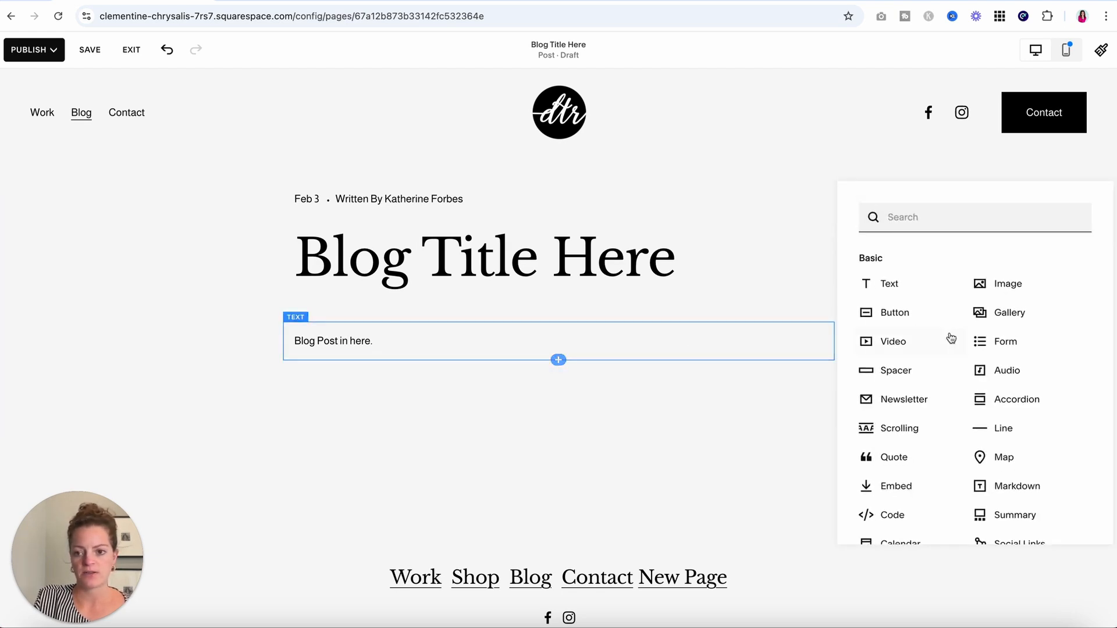
scroll(929, 459, "down", 6)
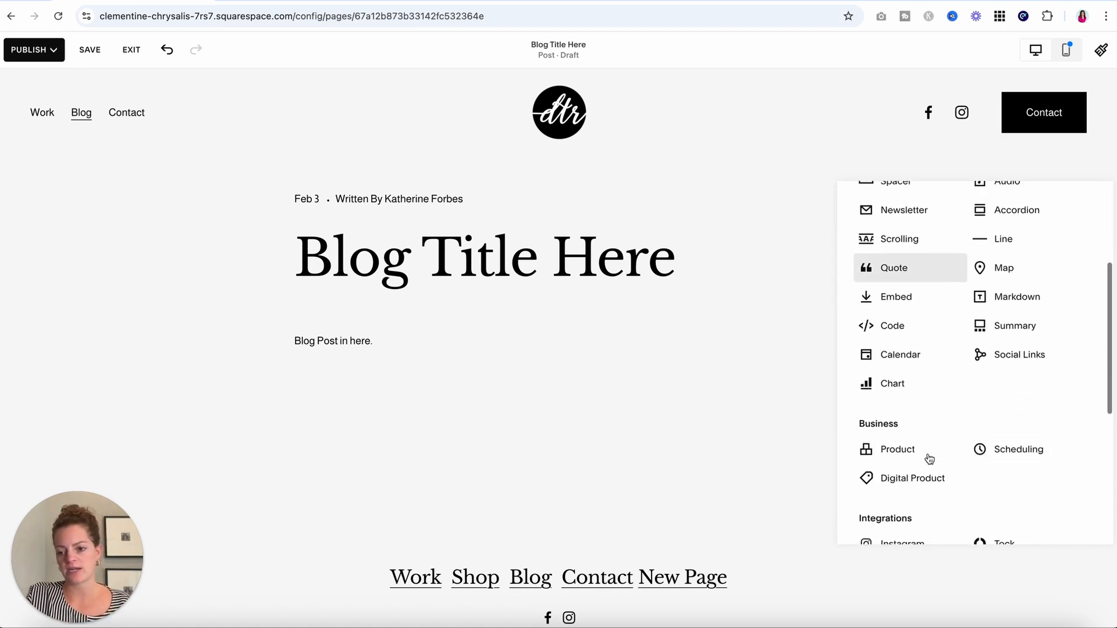
Insert an image block with the floral notebook photo from the site library.
scroll(929, 459, "down", 3)
scroll(927, 456, "up", 12)
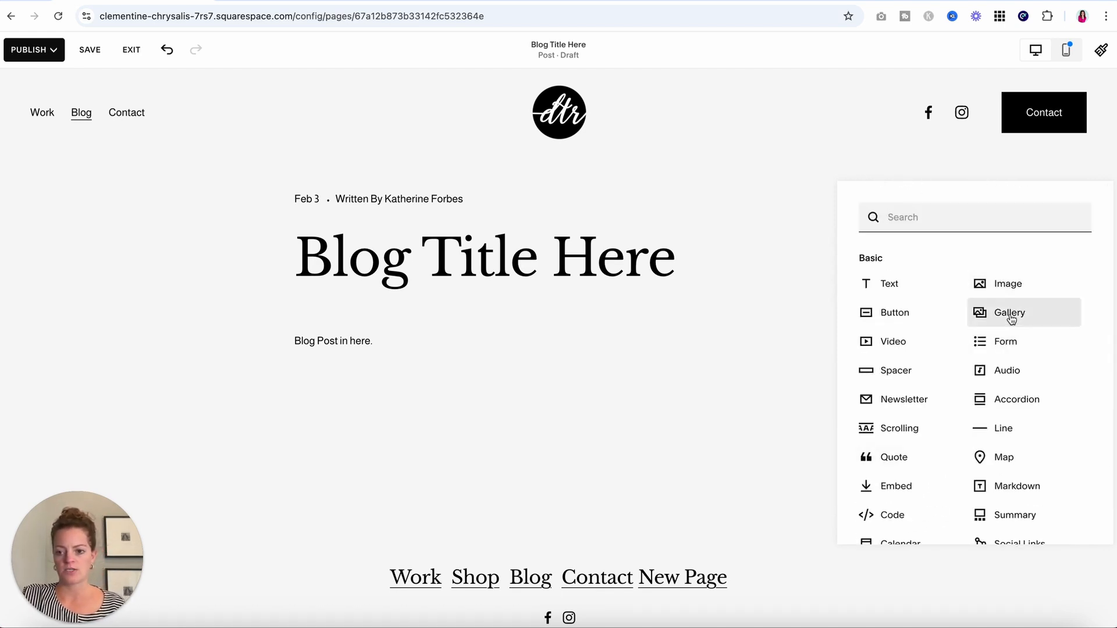
left_click(1023, 289)
scroll(726, 374, "down", 2)
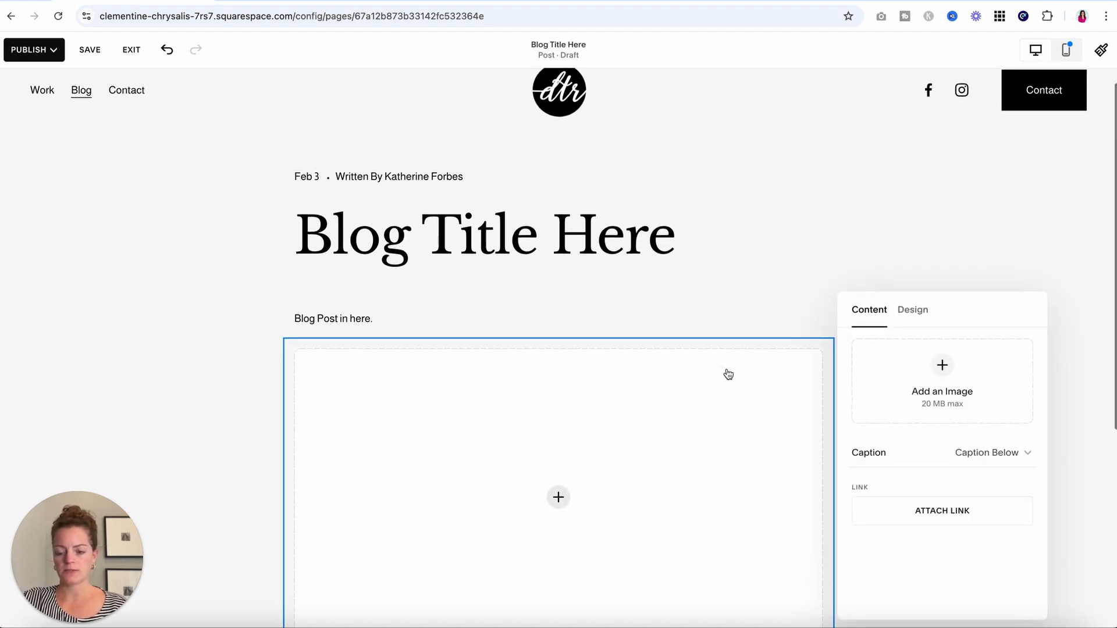
left_click(961, 366)
left_click(943, 428)
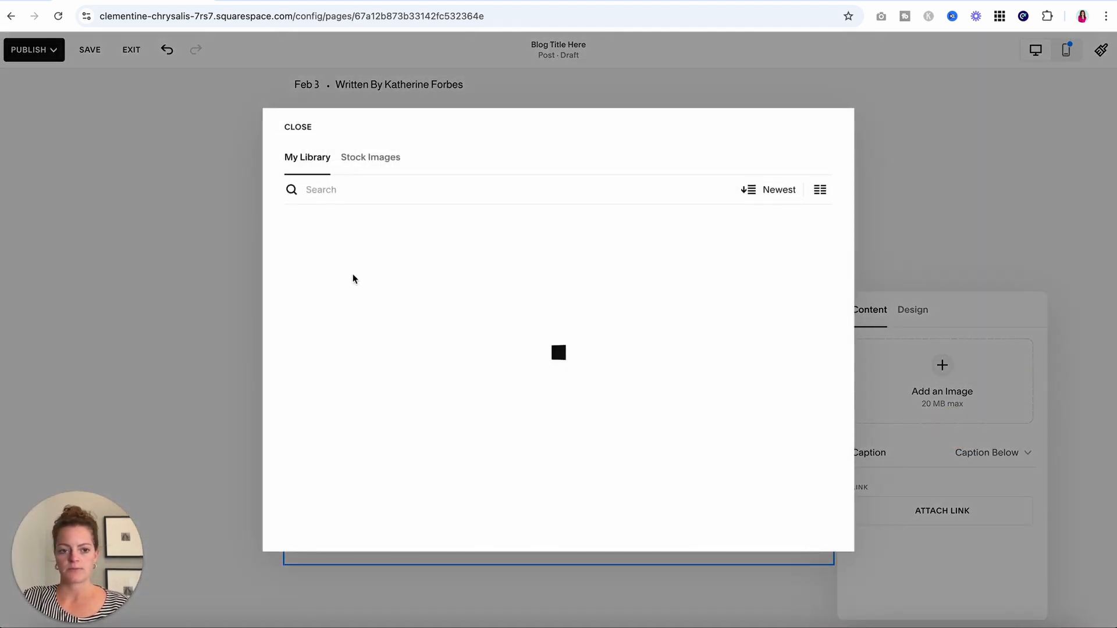
left_click(394, 262)
left_click(810, 526)
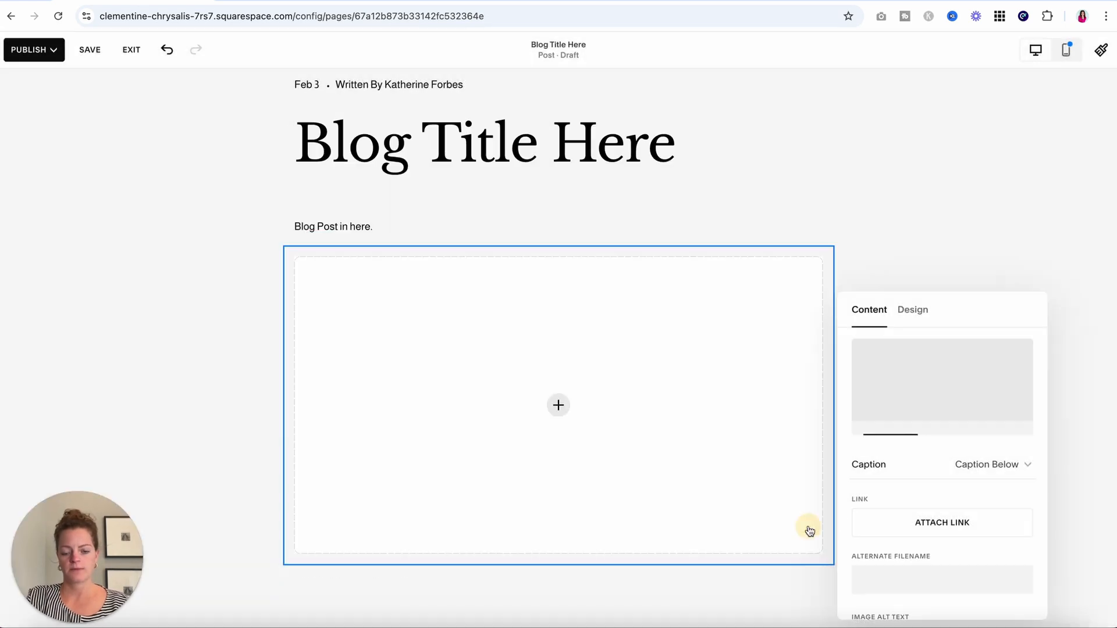
left_click(977, 250)
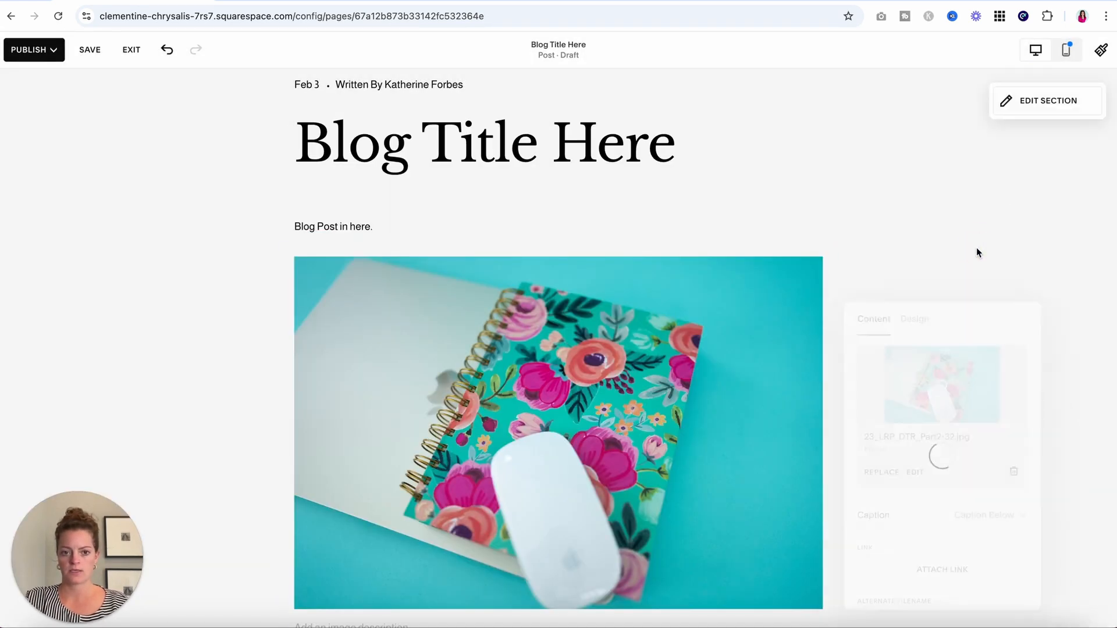
scroll(977, 249, "down", 3)
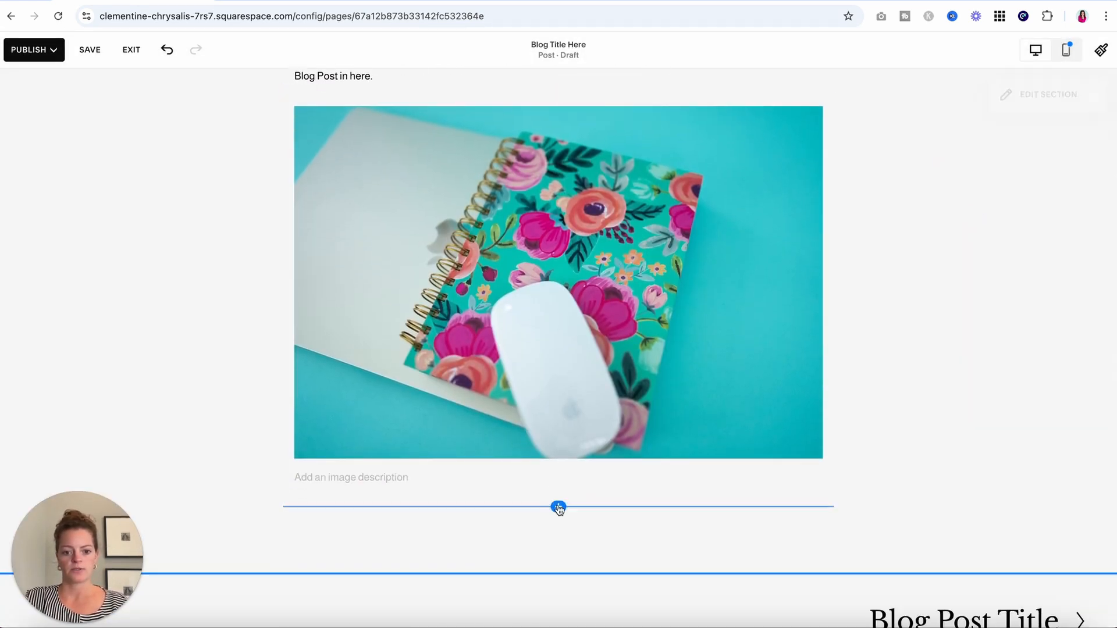
Add a text block below the photo reading 'Keep writing your blog post under the picture.'.
left_click(559, 507)
left_click(876, 364)
scroll(418, 519, "down", 2)
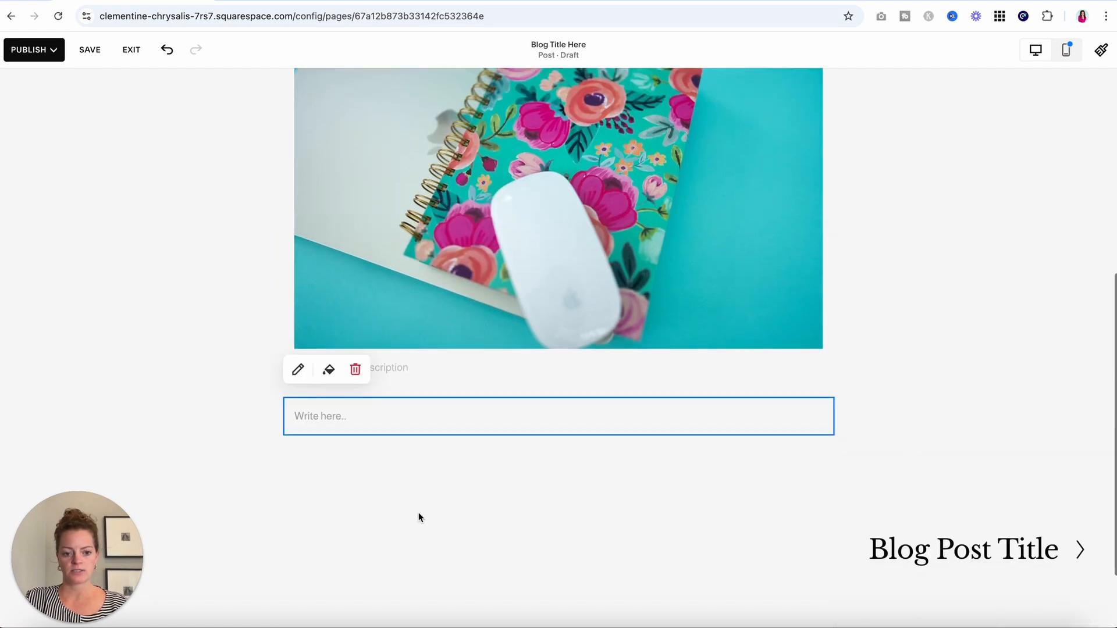
left_click(328, 412)
type("Keep")
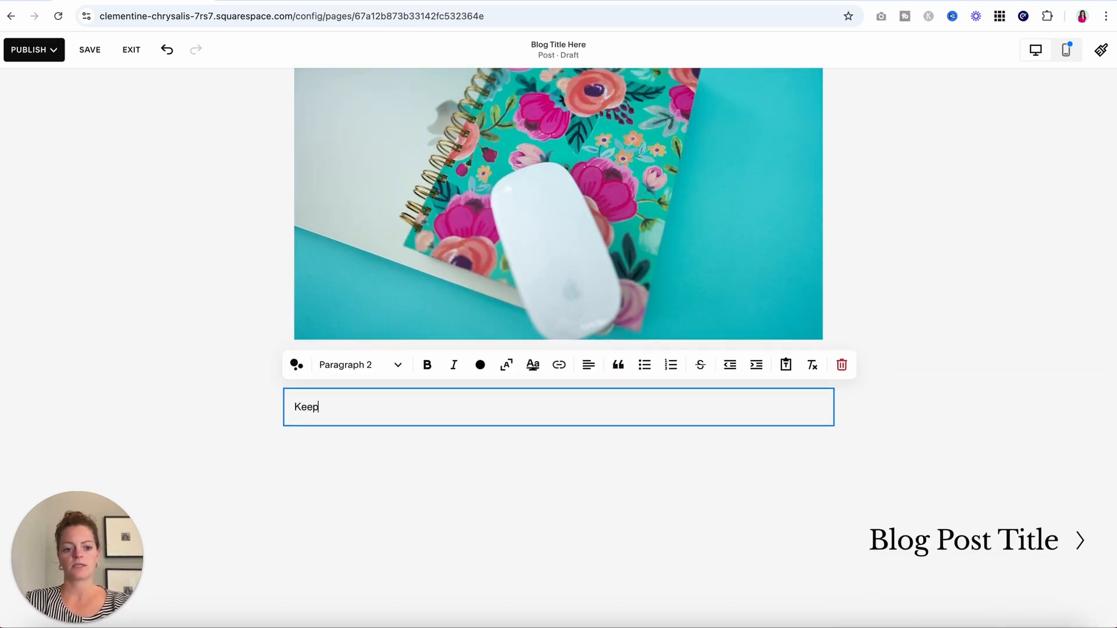
type(" writing your blog post")
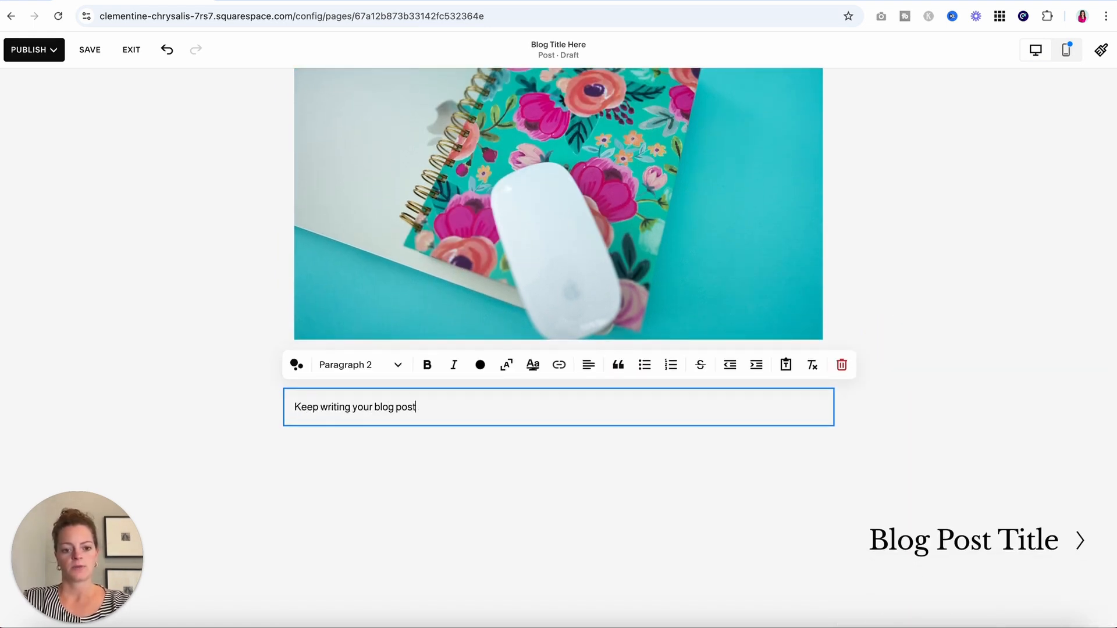
type(" under the picture.")
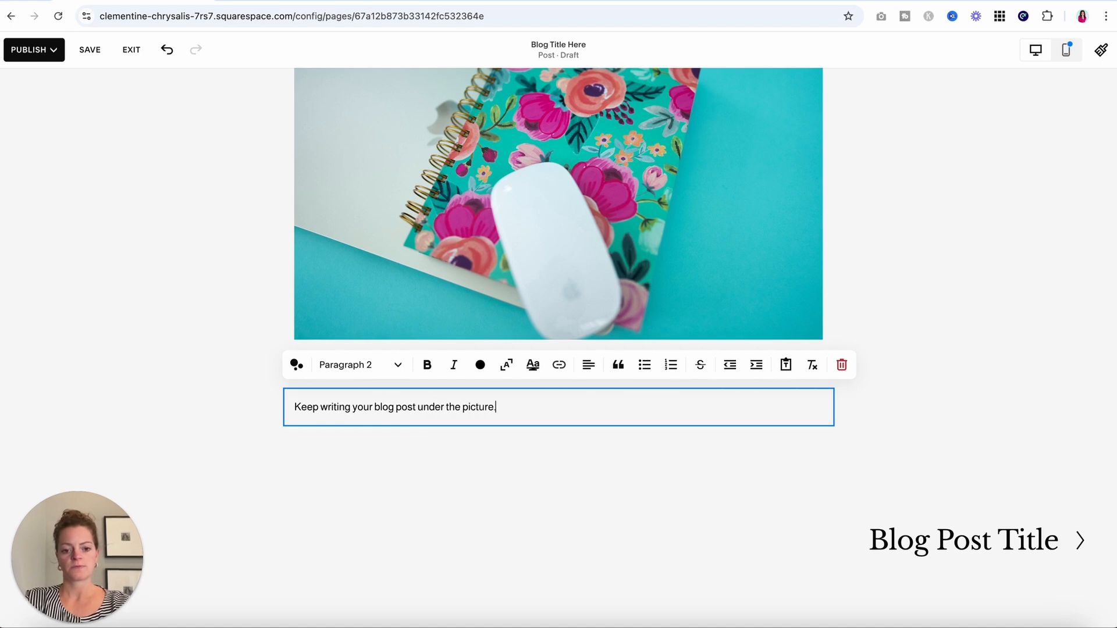
left_click(424, 460)
scroll(423, 458, "down", 1)
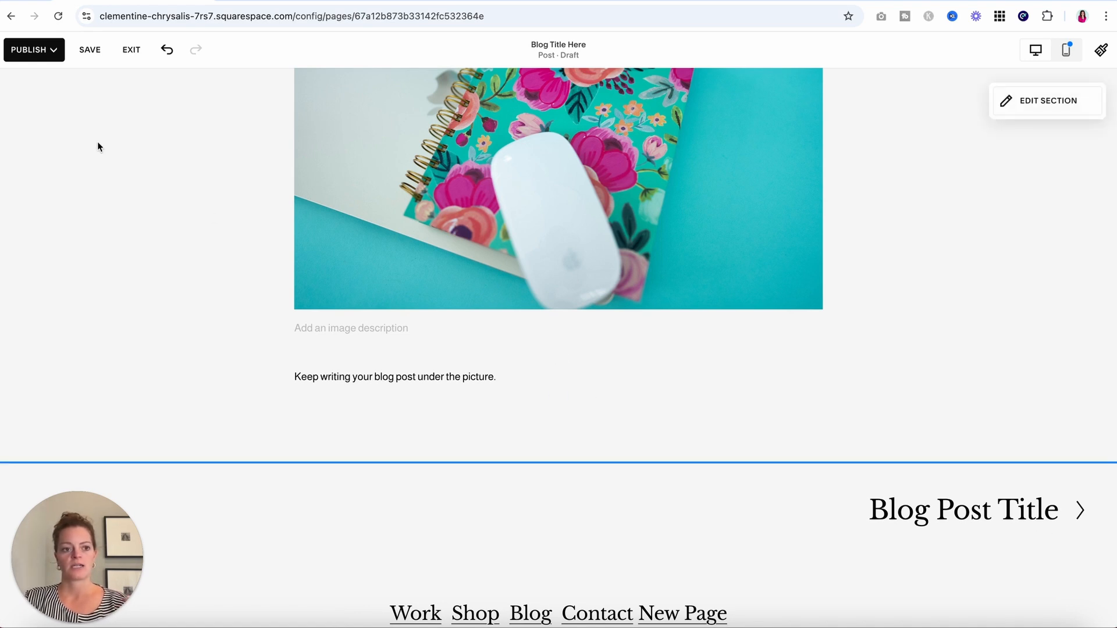
scroll(98, 146, "up", 10)
left_click(29, 48)
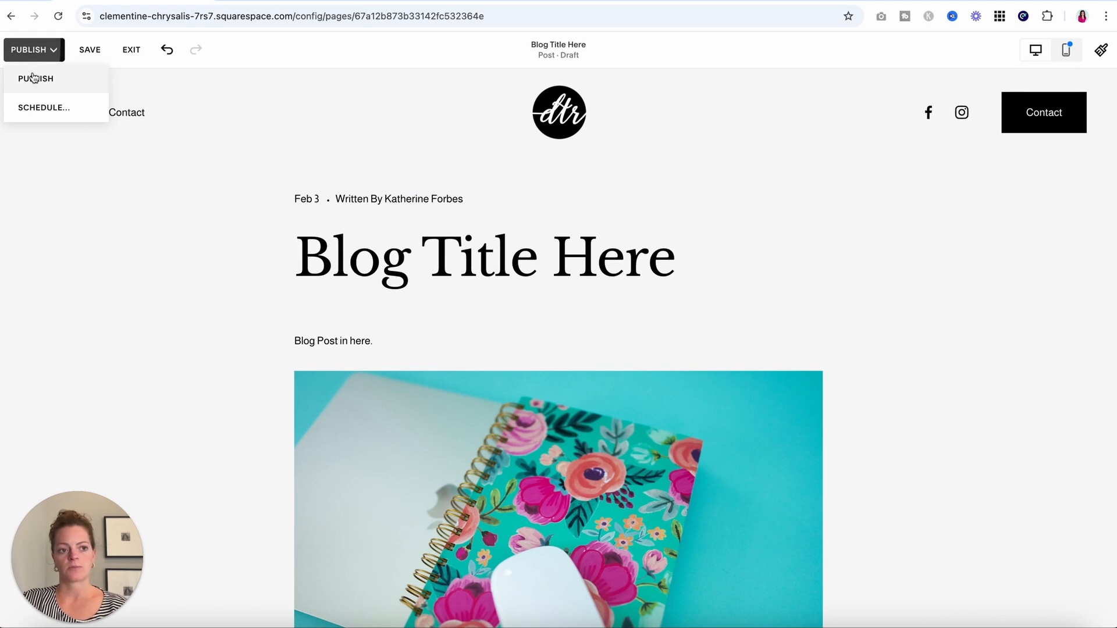
Save the draft, exit the editor, and open Settings for the Blog Title Here draft.
left_click(84, 47)
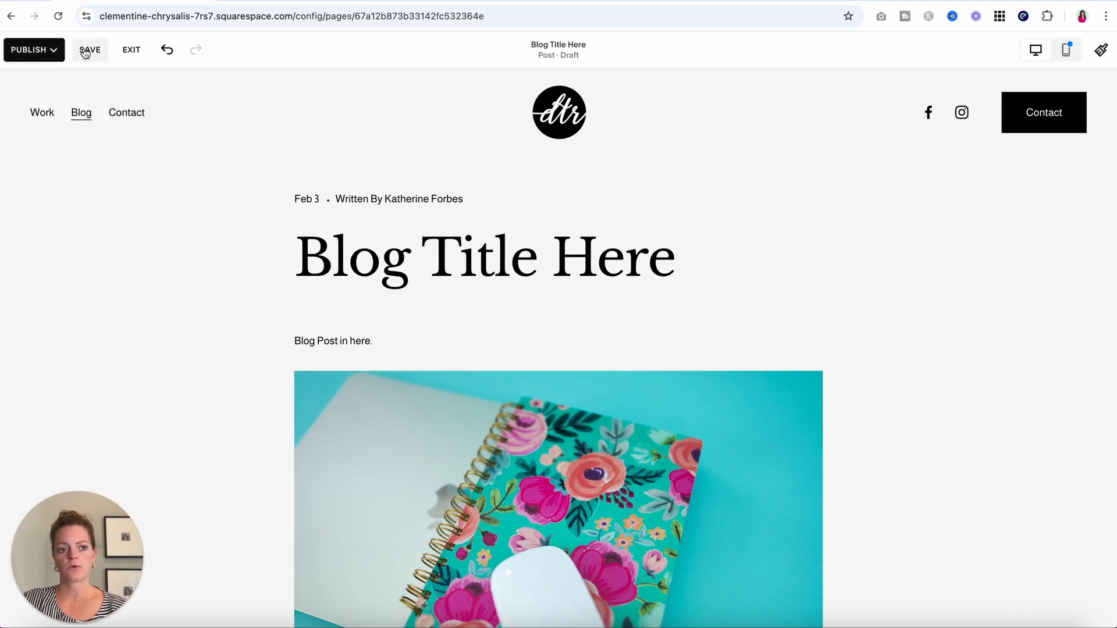
left_click(82, 47)
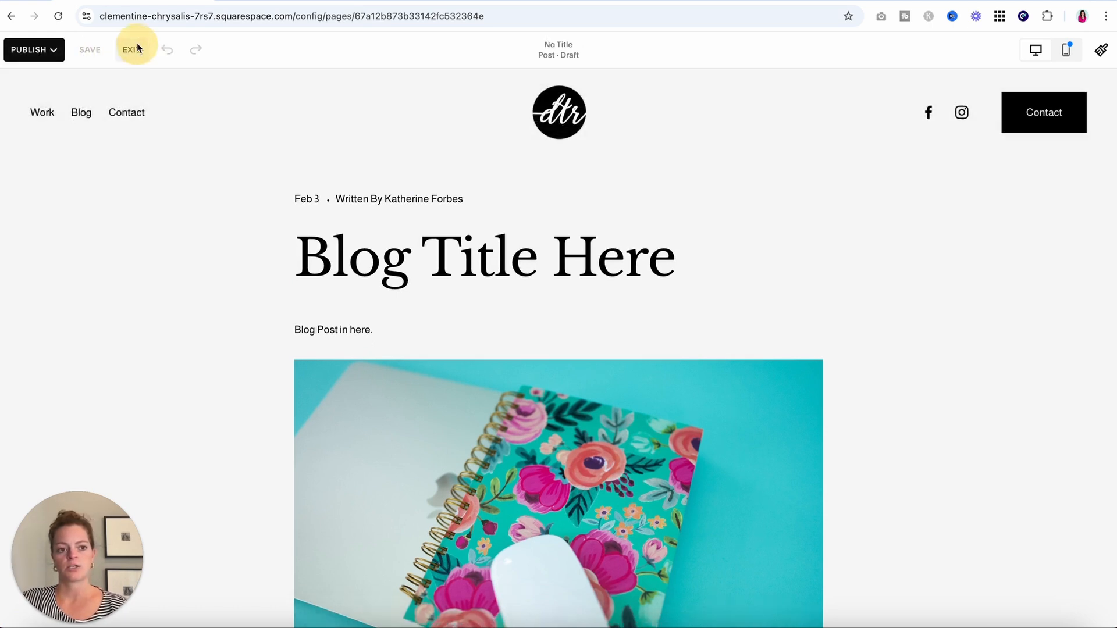
left_click(134, 47)
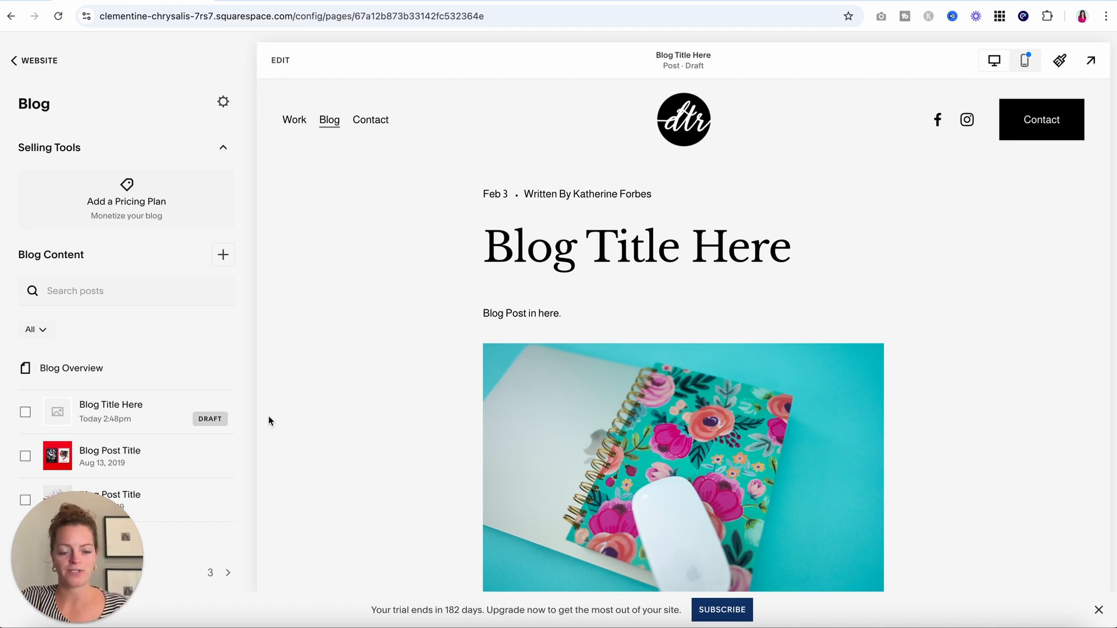
mouse_move(239, 418)
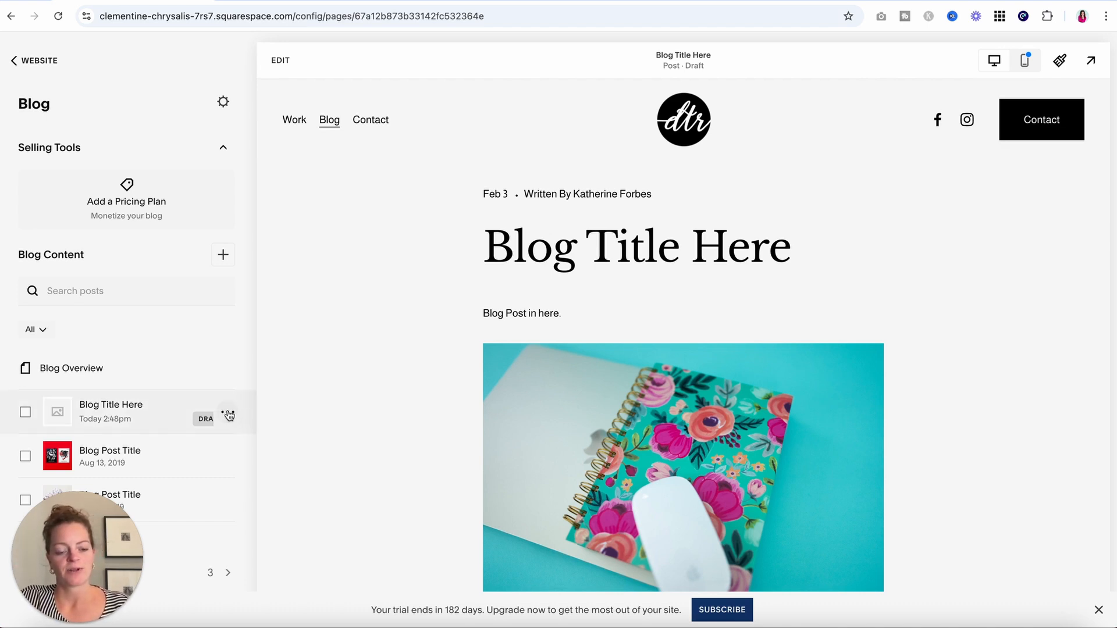
left_click(229, 417)
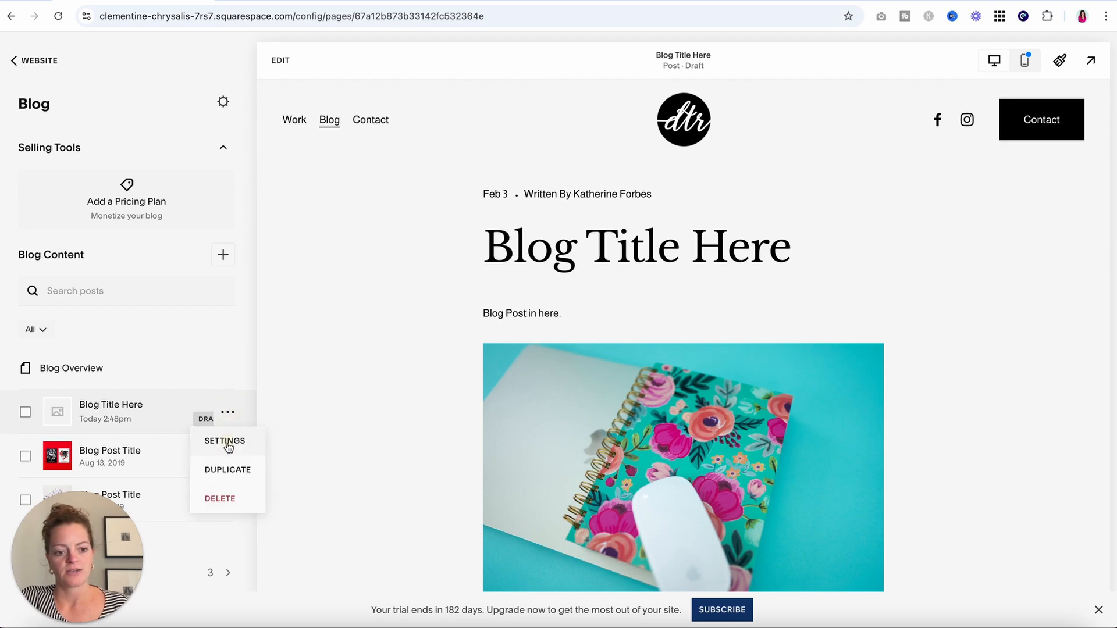
left_click(226, 443)
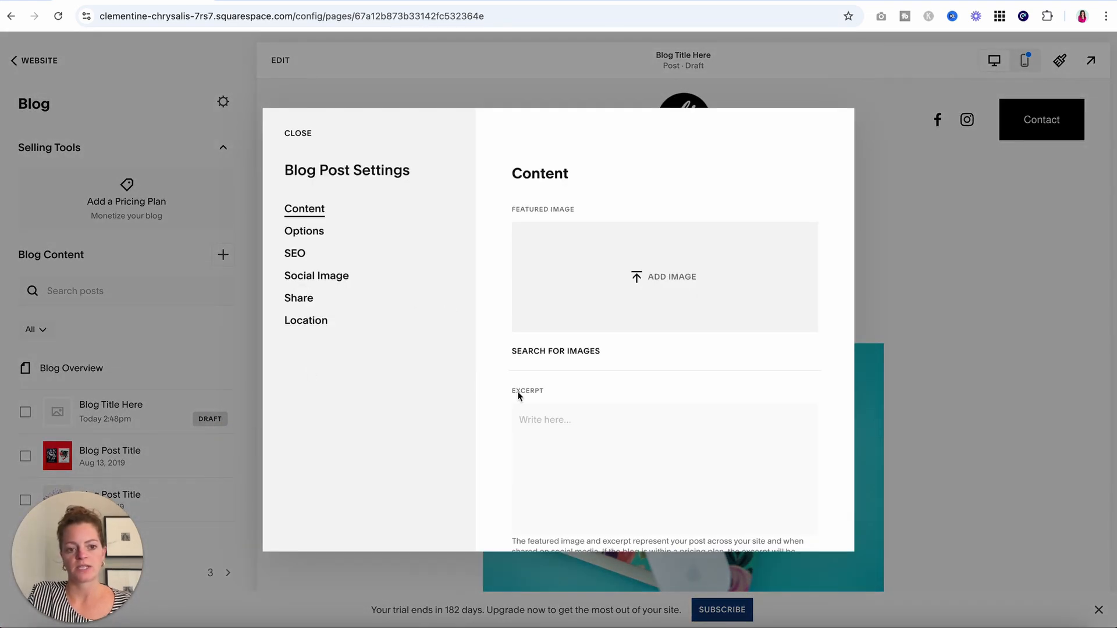
Look over the Content settings, including the excerpt field and the URL slug.
scroll(518, 391, "down", 2)
scroll(519, 390, "up", 2)
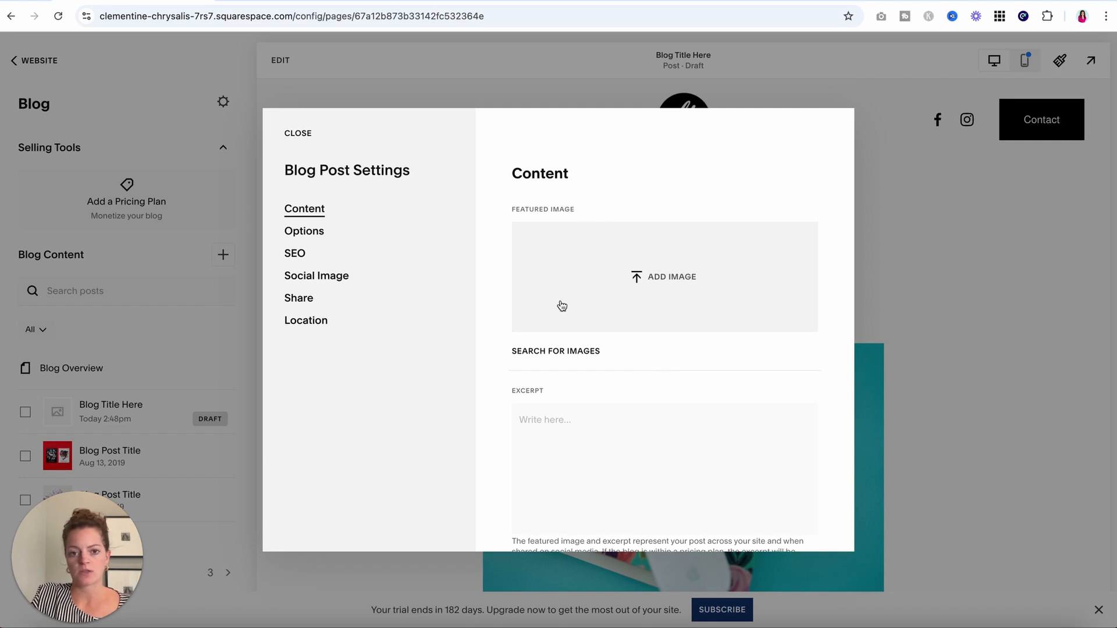
scroll(563, 306, "down", 1)
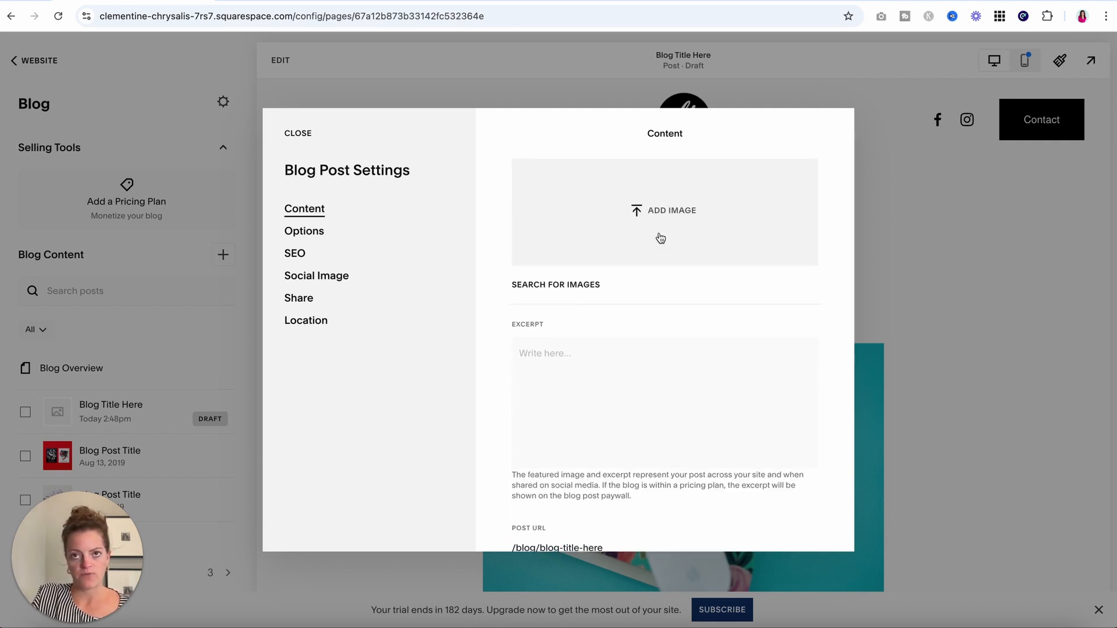
left_click(576, 378)
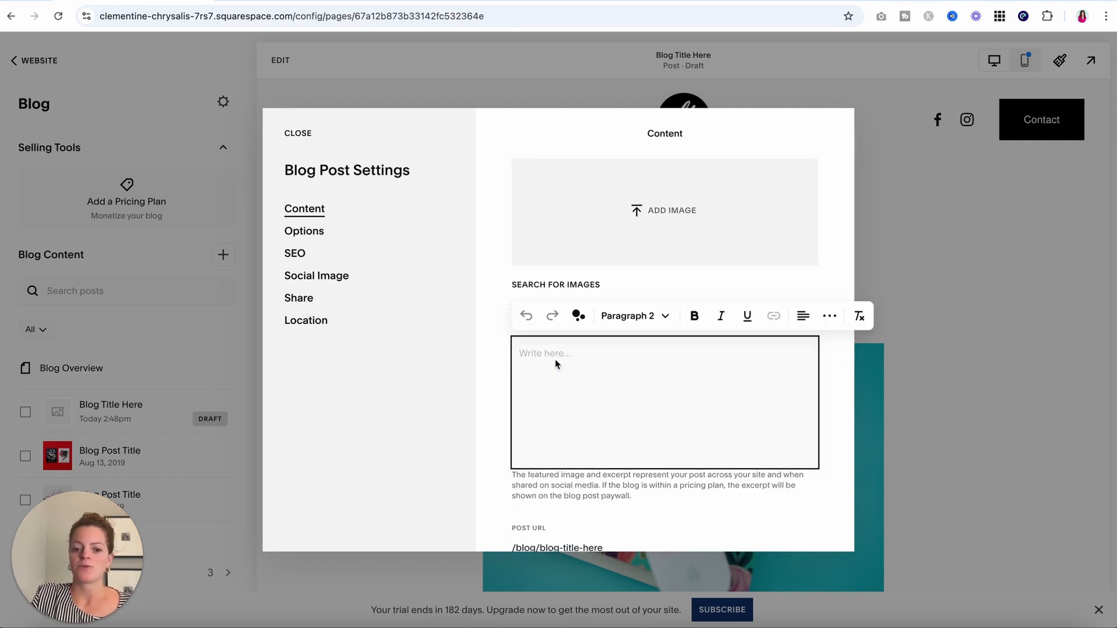
scroll(580, 459, "down", 2)
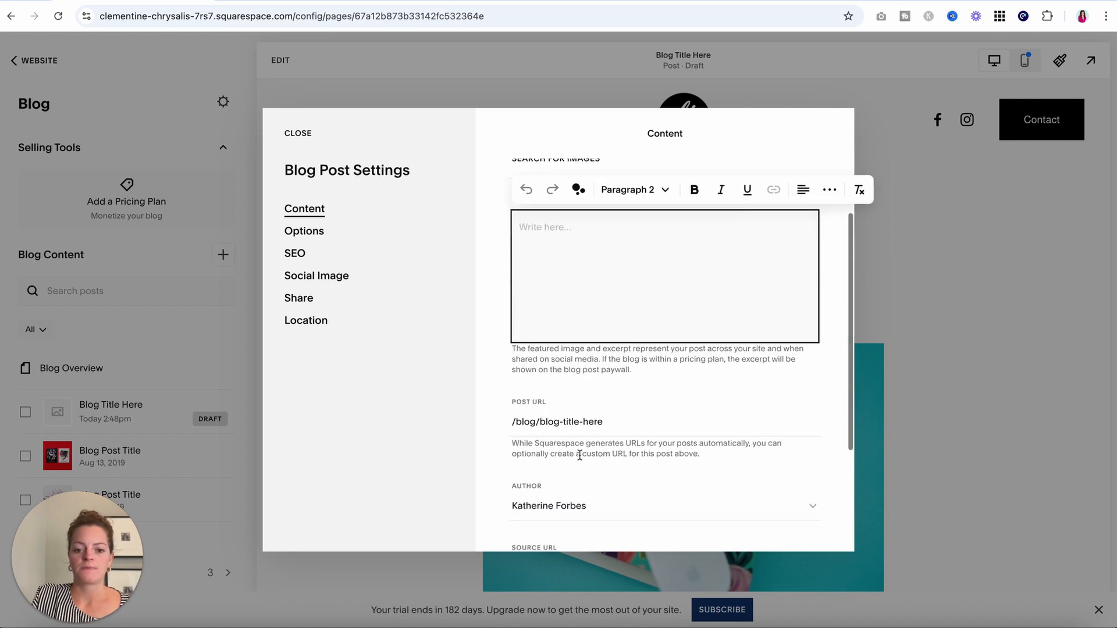
scroll(605, 408, "down", 2)
left_click_drag(630, 271, 540, 268)
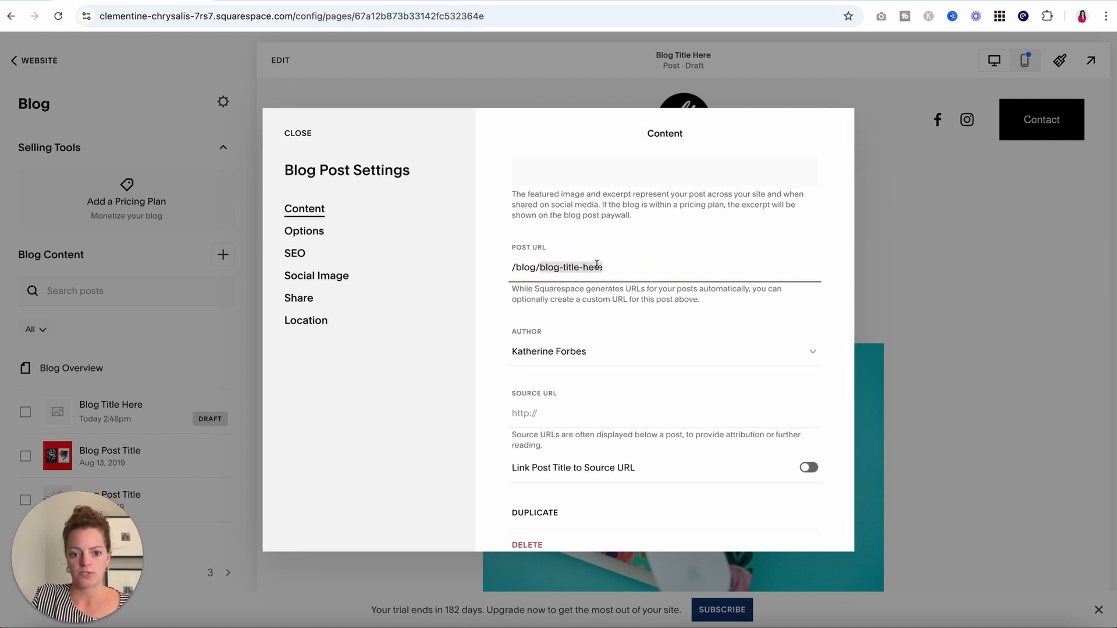
Browse the Options, SEO, Social Image, Share and Location settings, then close the dialog.
left_click(302, 233)
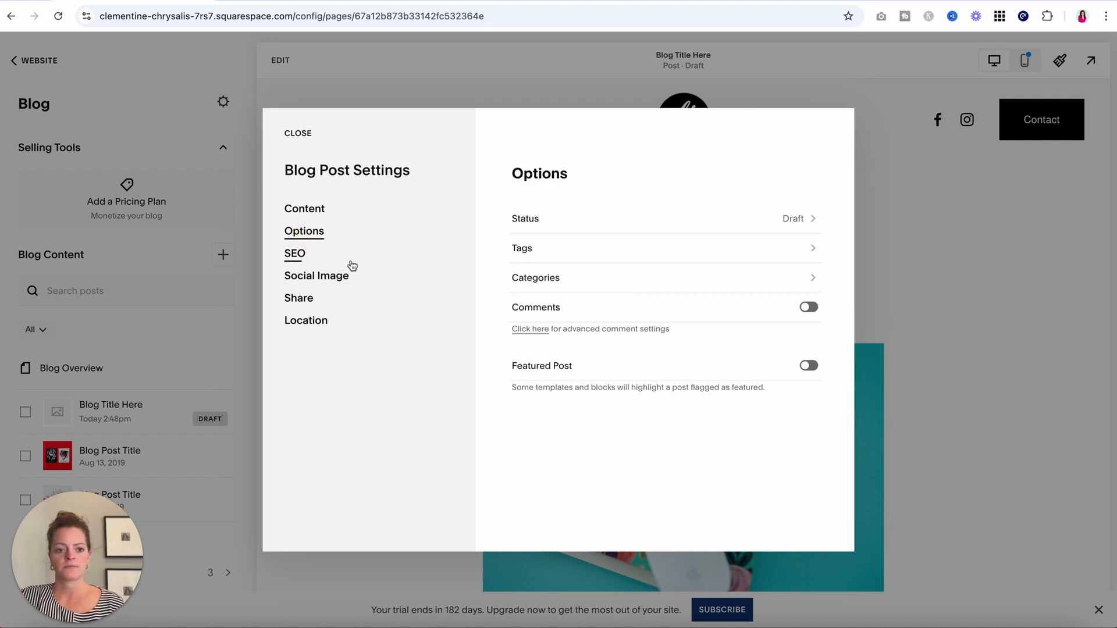
left_click(322, 253)
scroll(621, 450, "down", 1)
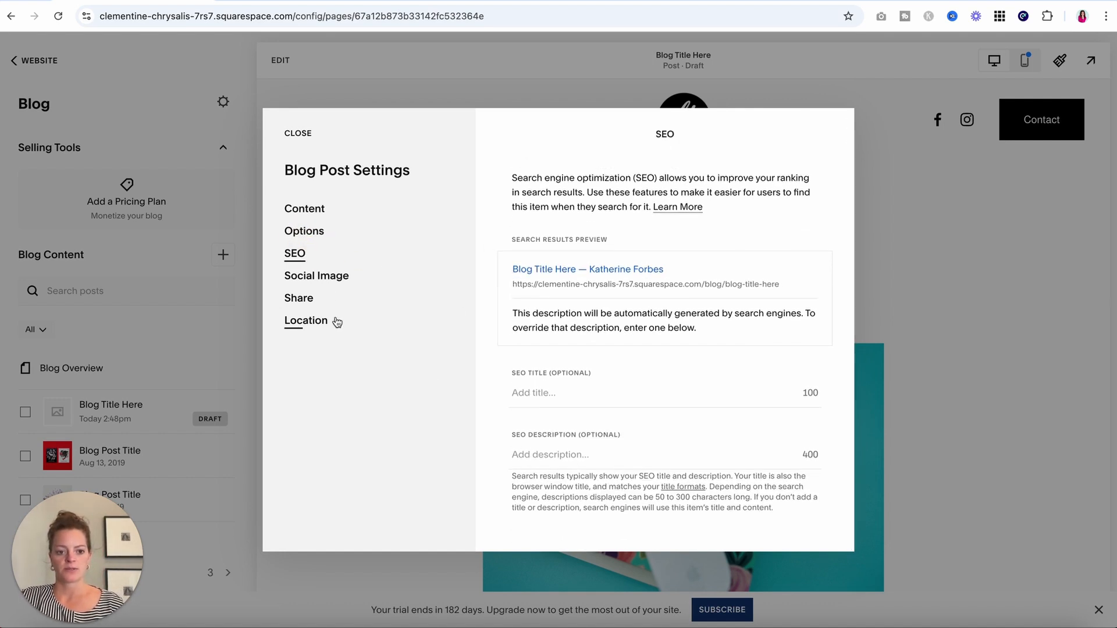
left_click(326, 278)
scroll(609, 482, "down", 1)
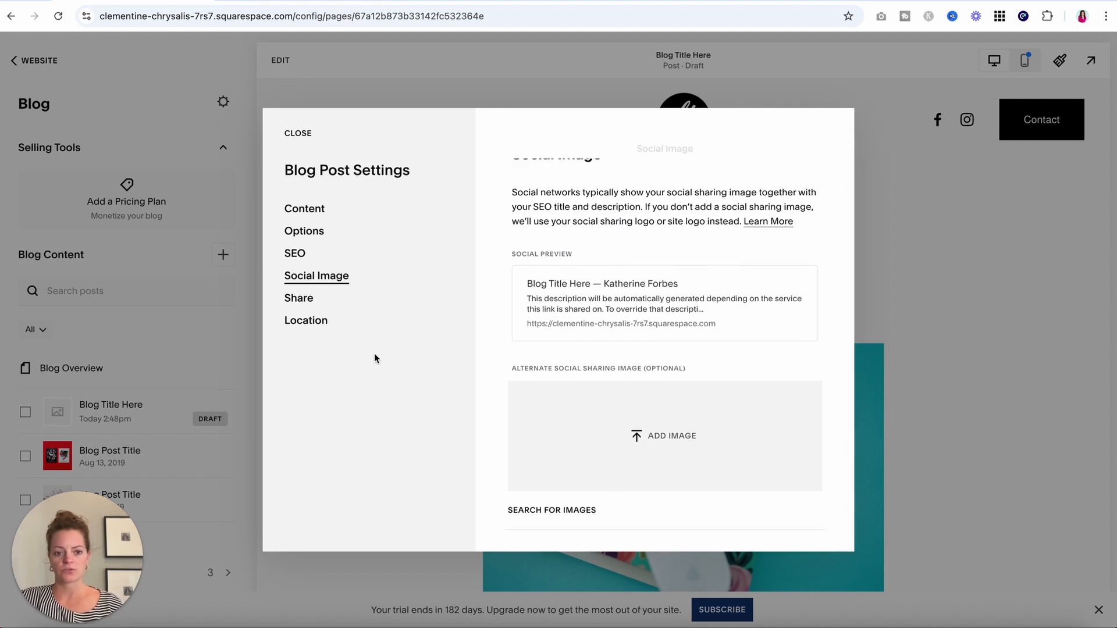
left_click(304, 301)
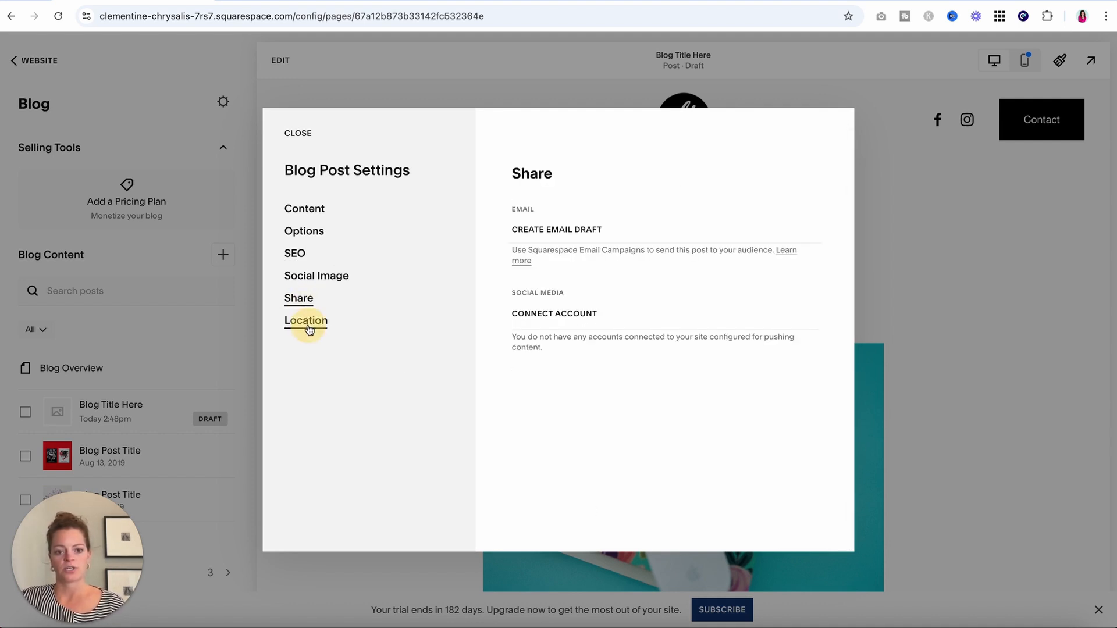
left_click(307, 321)
left_click(298, 138)
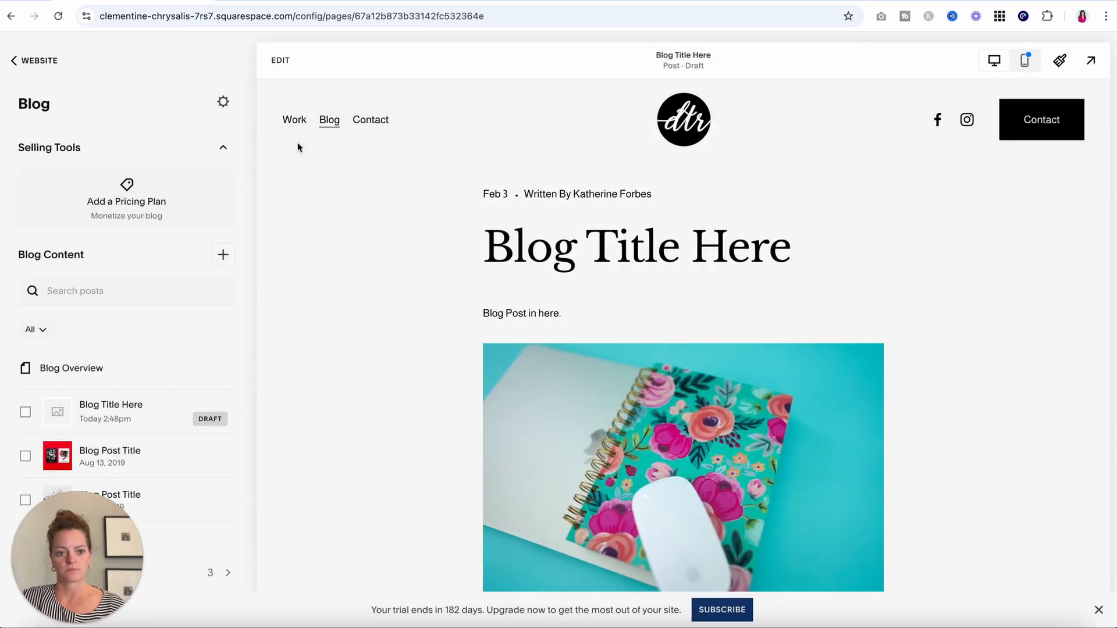
Return to Pages, select the Contact page and enter its editor.
left_click(45, 61)
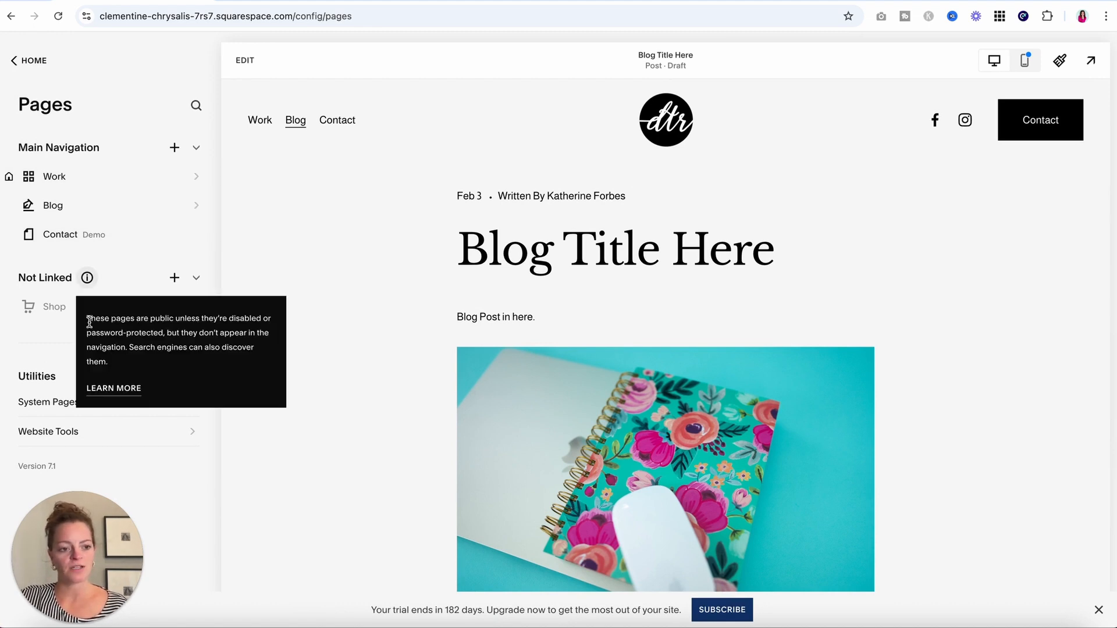
left_click(49, 243)
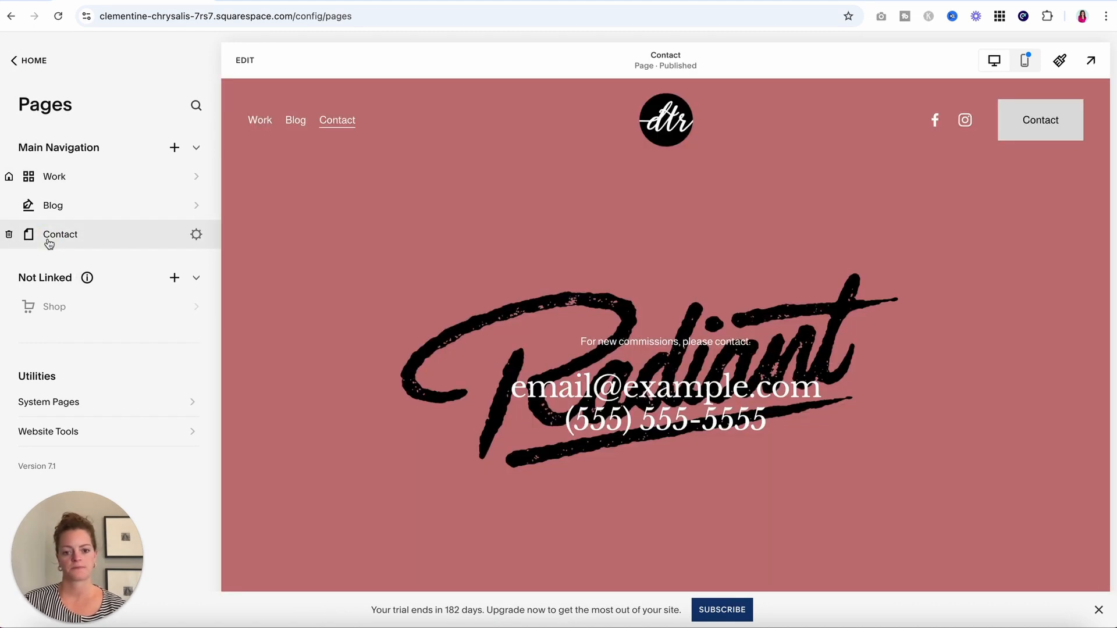
scroll(399, 368, "down", 3)
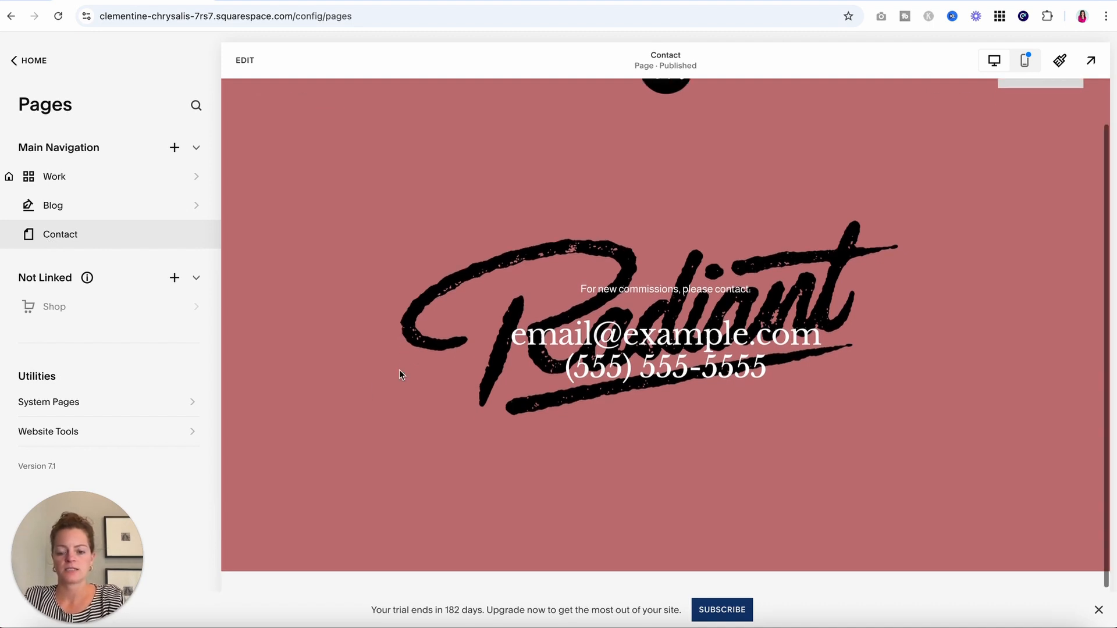
scroll(400, 369, "up", 3)
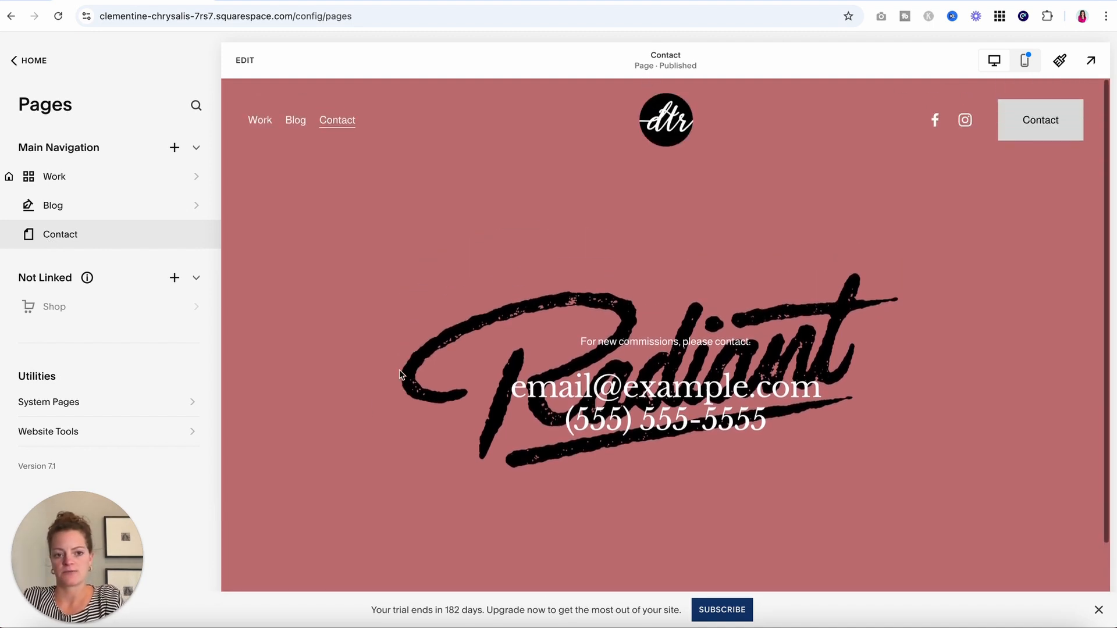
left_click(245, 61)
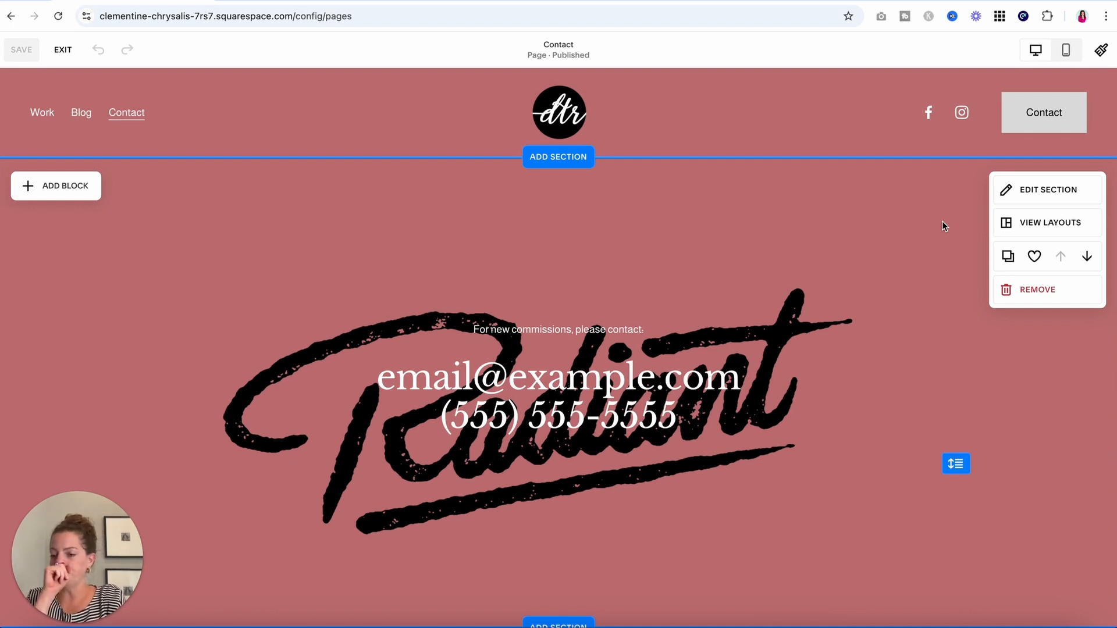
Delete the Contact section's Radiant background image.
left_click(1041, 192)
left_click(983, 283)
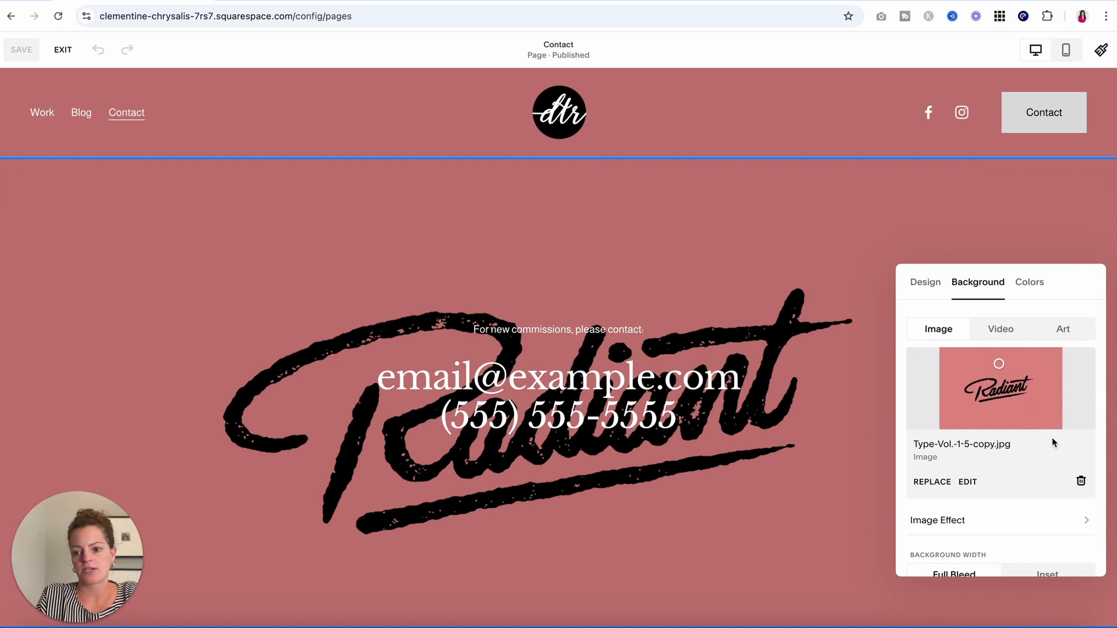
left_click(1080, 483)
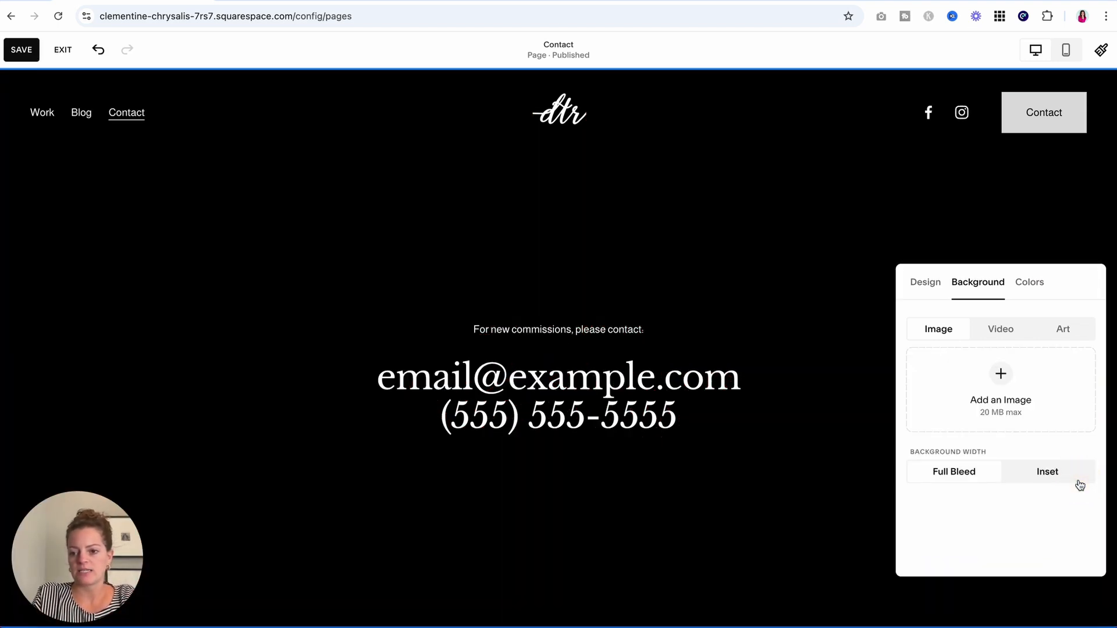
Search stock images for 'photographer' and pick the camera held against the sky.
left_click(1001, 375)
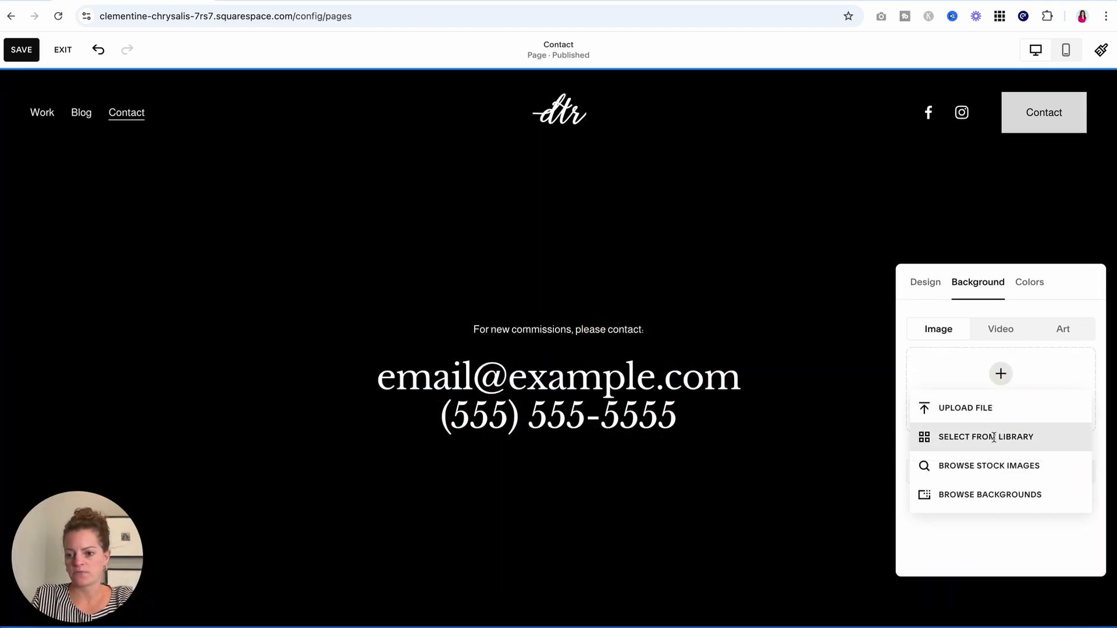
left_click(986, 464)
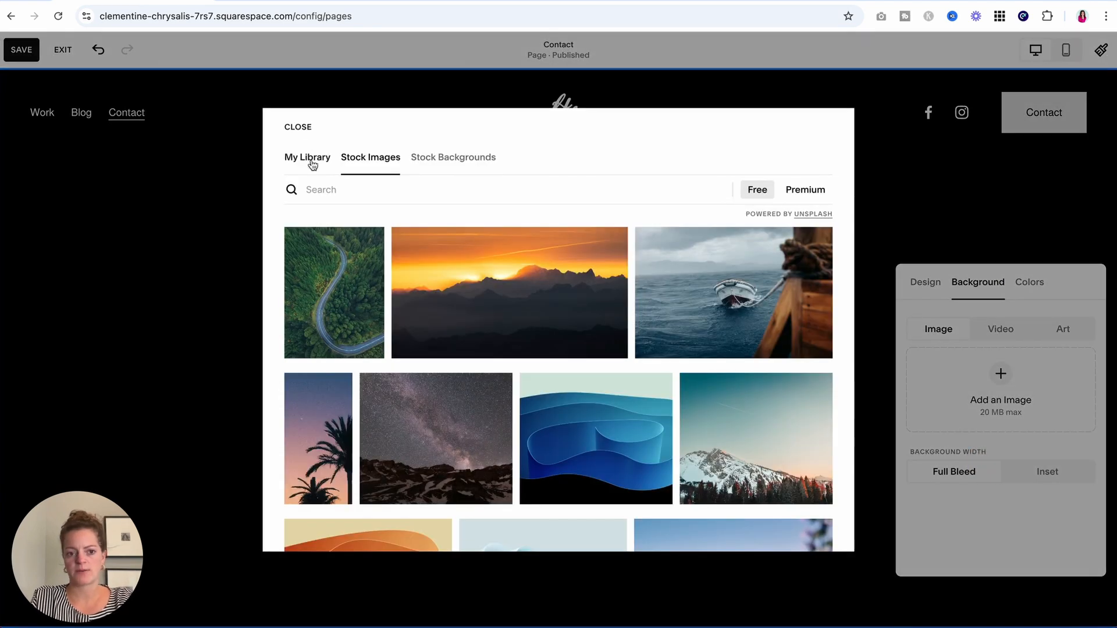
left_click(387, 186)
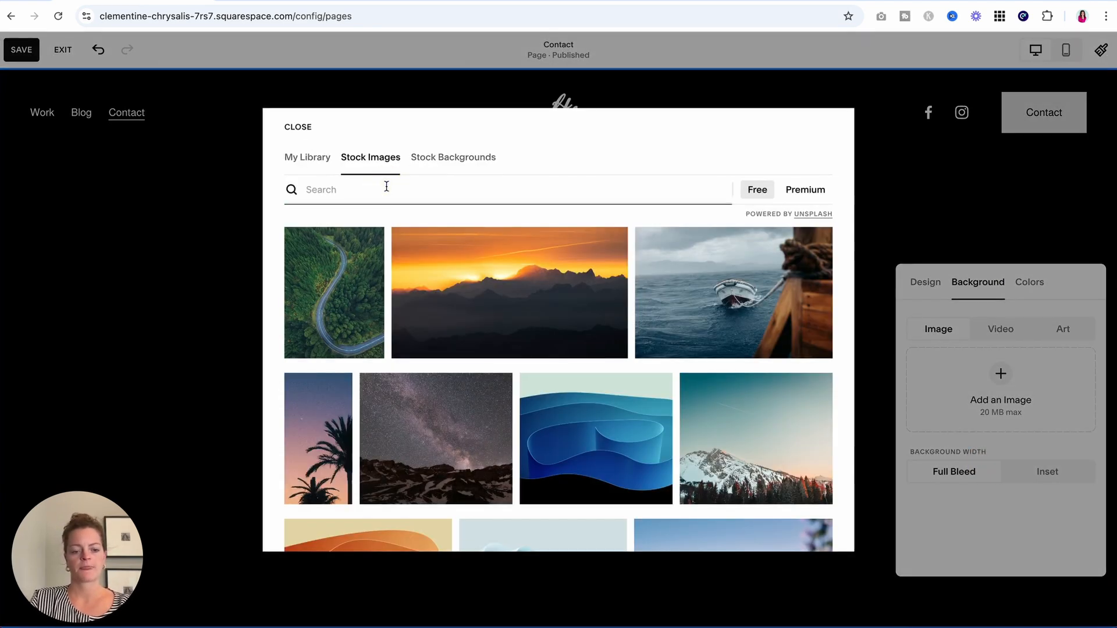
type("photograph")
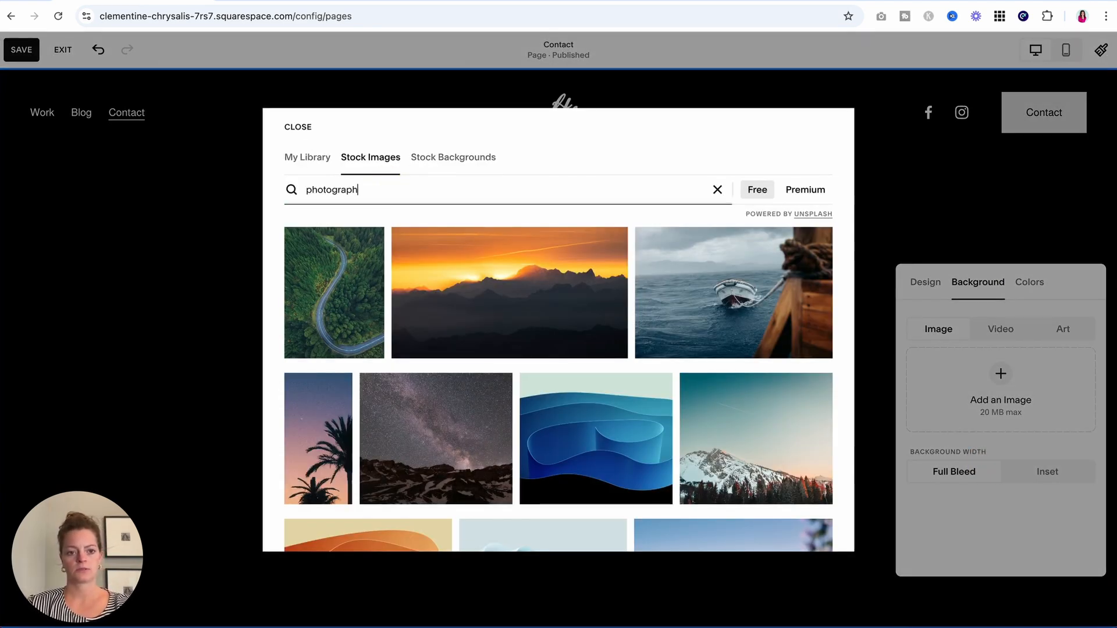
type("er")
scroll(437, 460, "down", 2)
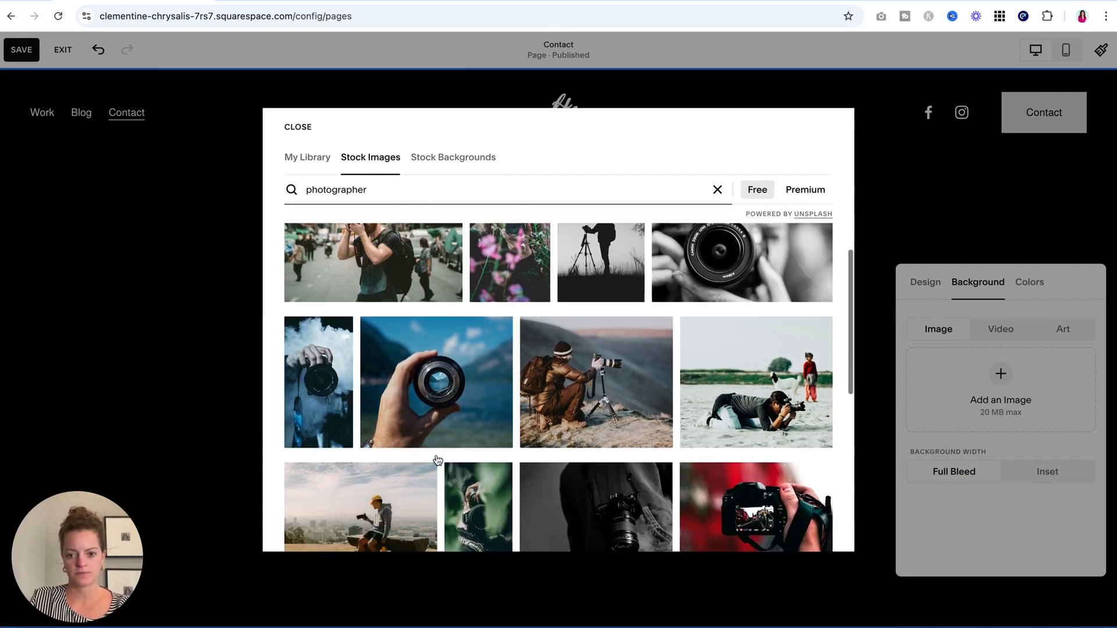
scroll(437, 460, "down", 10)
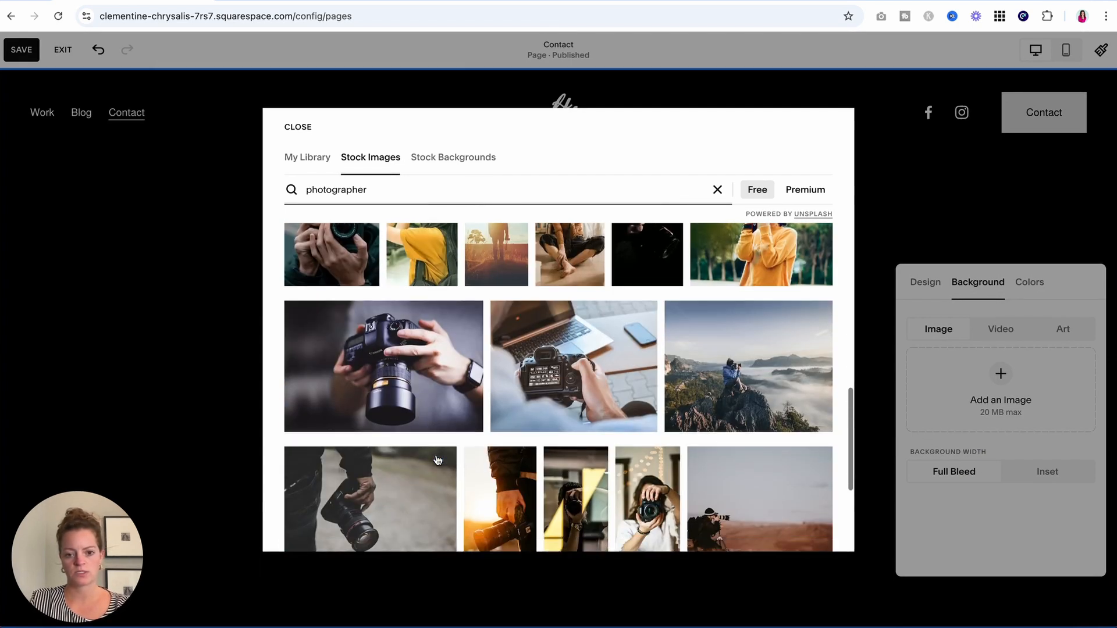
scroll(438, 460, "down", 8)
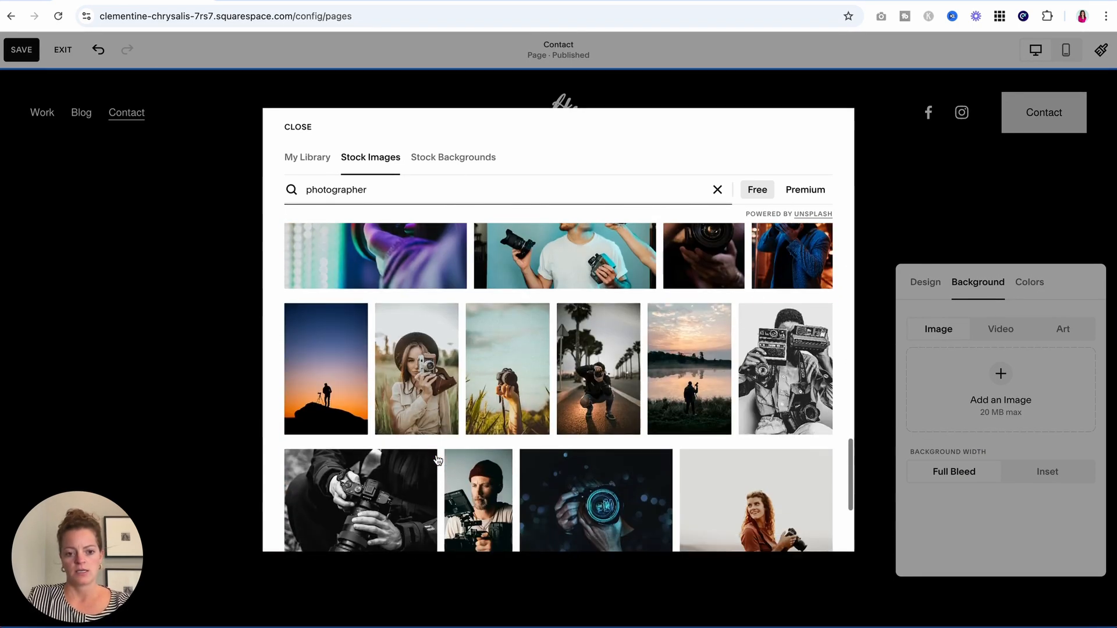
scroll(437, 460, "down", 8)
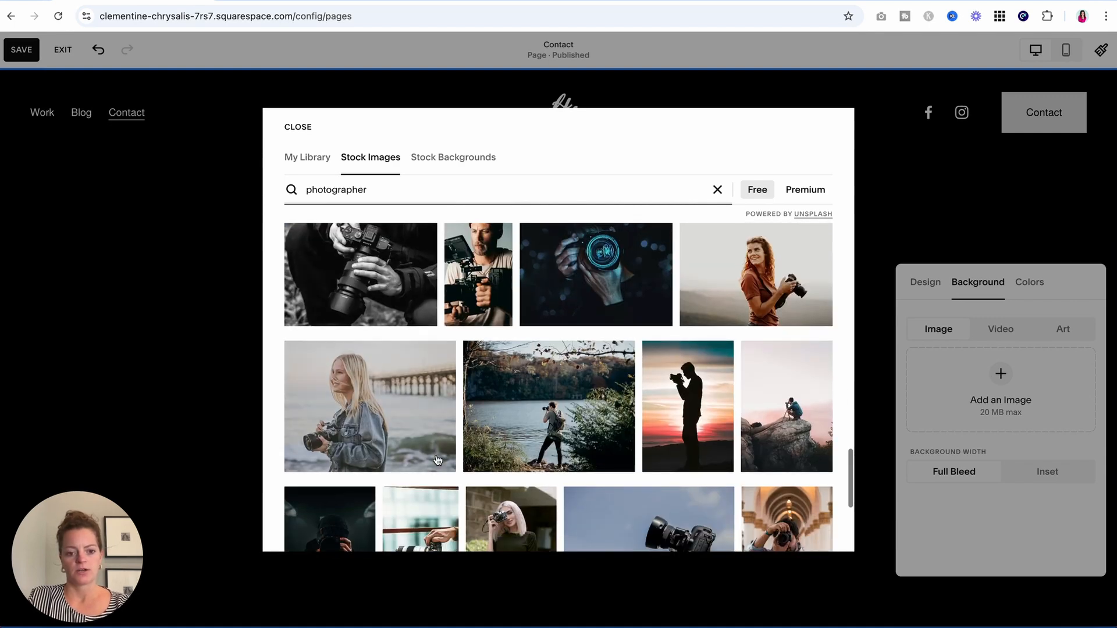
scroll(437, 460, "down", 5)
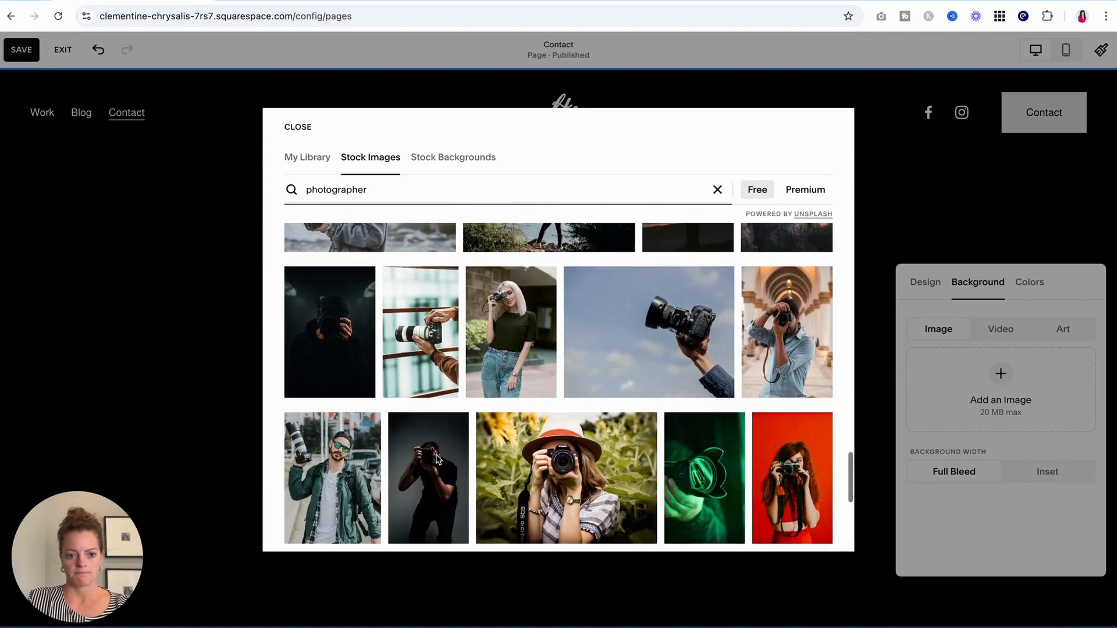
left_click(636, 361)
Set the camera photo as background, adjust its focal point and raise the overlay to 55%.
left_click(690, 393)
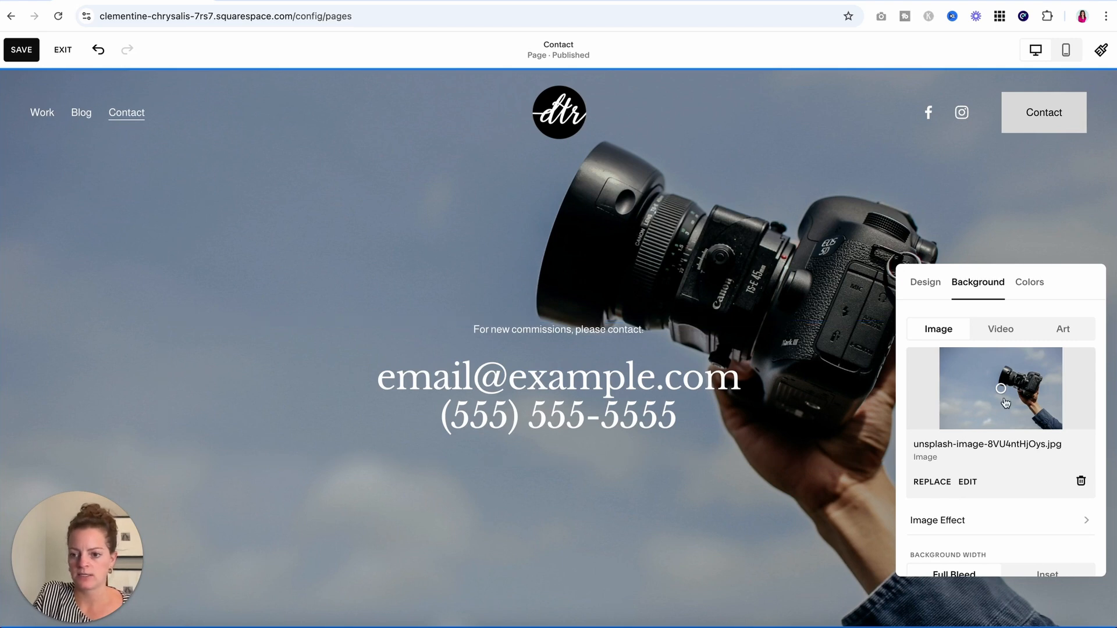
left_click(1002, 389)
mouse_move(1009, 383)
left_mouse_down()
mouse_move(1018, 368)
mouse_move(956, 374)
mouse_move(993, 370)
mouse_move(994, 399)
mouse_move(999, 377)
left_mouse_up()
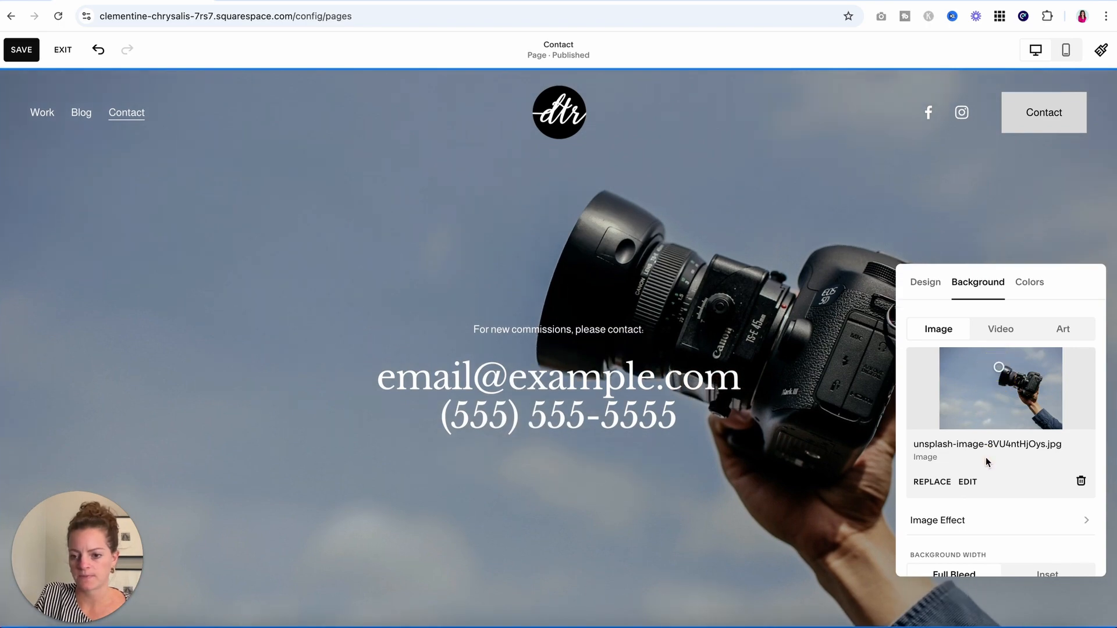
scroll(985, 461, "down", 3)
left_click_drag(940, 543, 1021, 563)
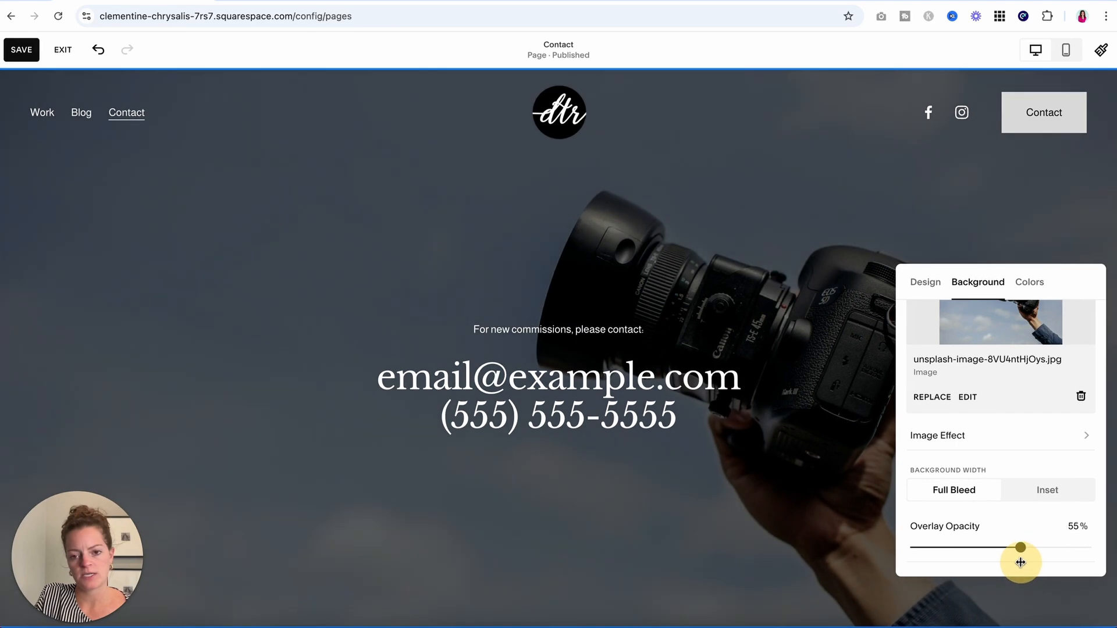
Try Lightest 1, Light 1, Bright 1, Bright 2 and Dark 1, then apply Darkest 1.
left_click(1029, 282)
left_click(1027, 368)
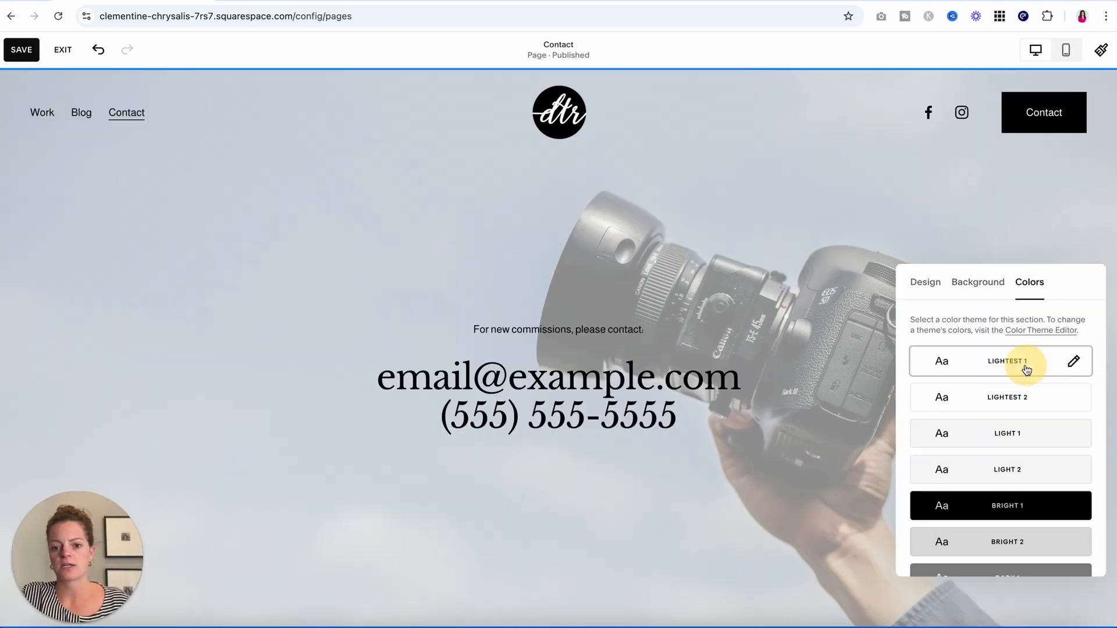
scroll(1024, 410, "down", 1)
left_click(1029, 377)
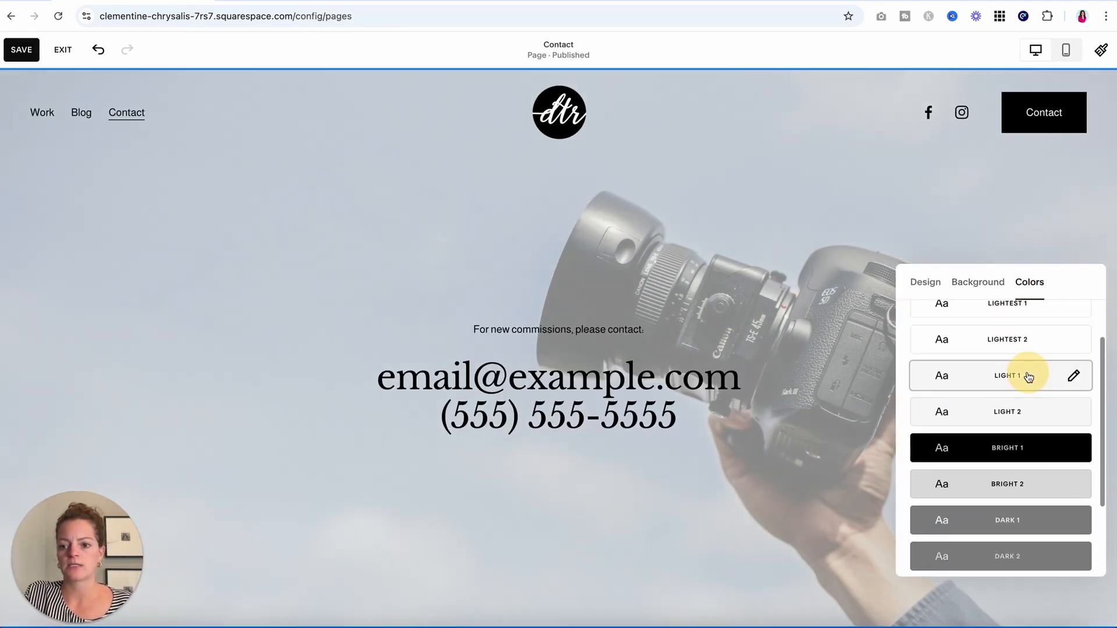
left_click(1035, 452)
left_click(1034, 494)
scroll(1034, 494, "down", 1)
left_click(1031, 476)
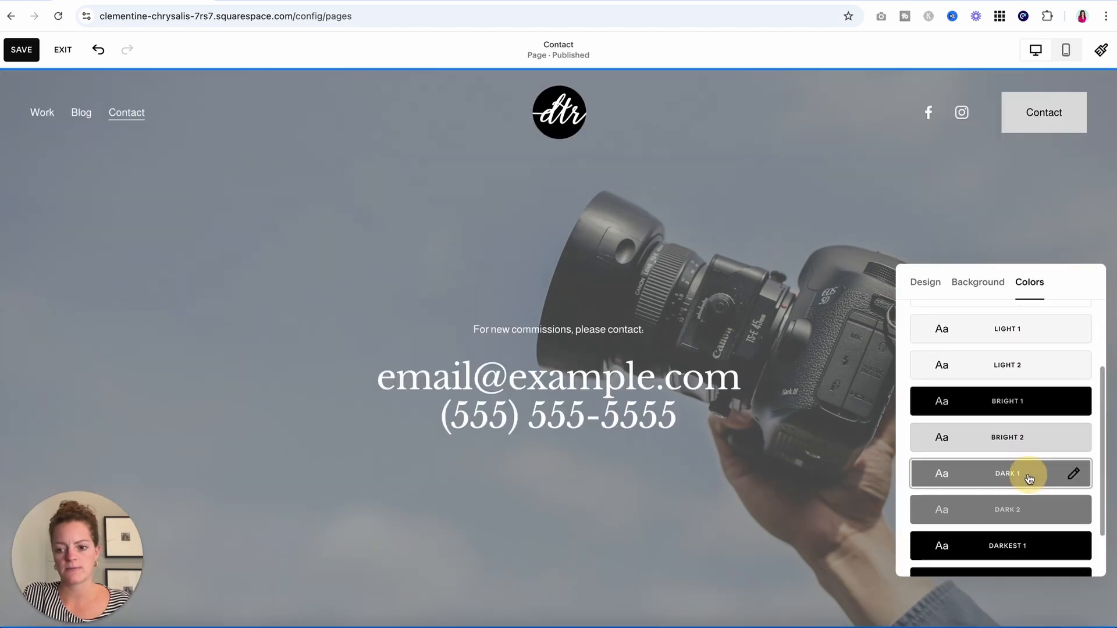
left_click(1029, 550)
left_click(622, 240)
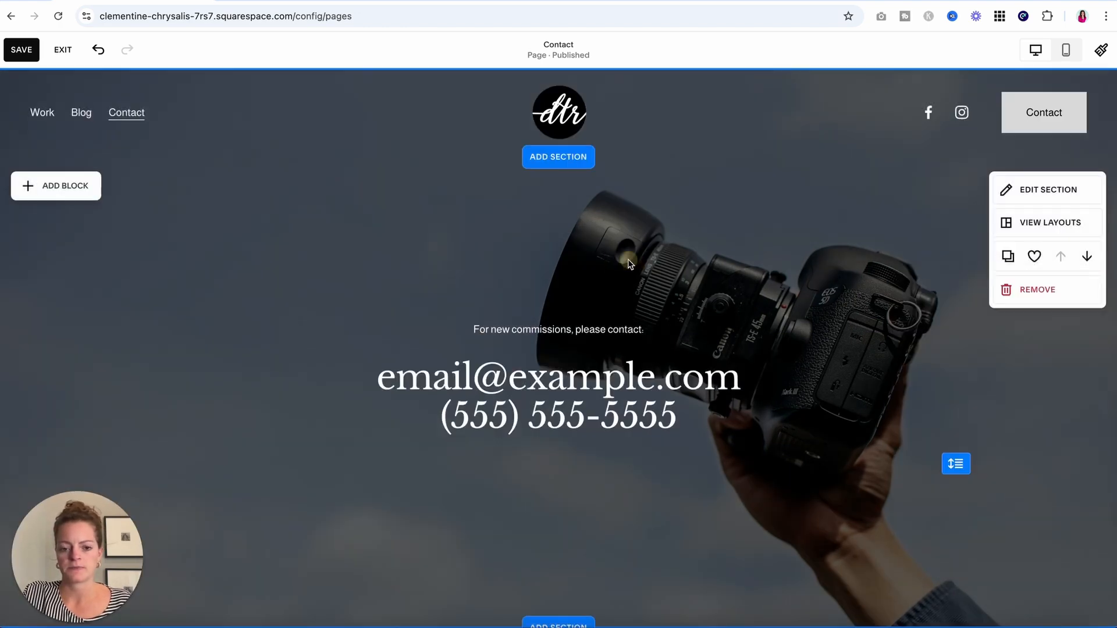
scroll(622, 241, "down", 2)
Replace the email and phone heading lines with 'type in your email here'.
left_click(636, 262)
triple_click(458, 261)
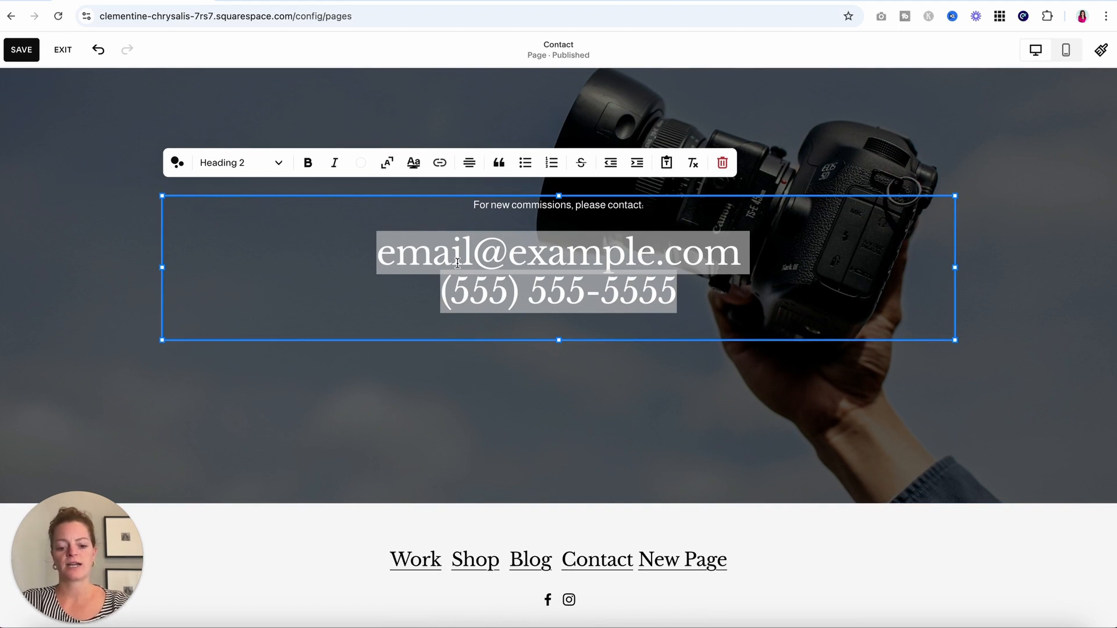
type("type in your em")
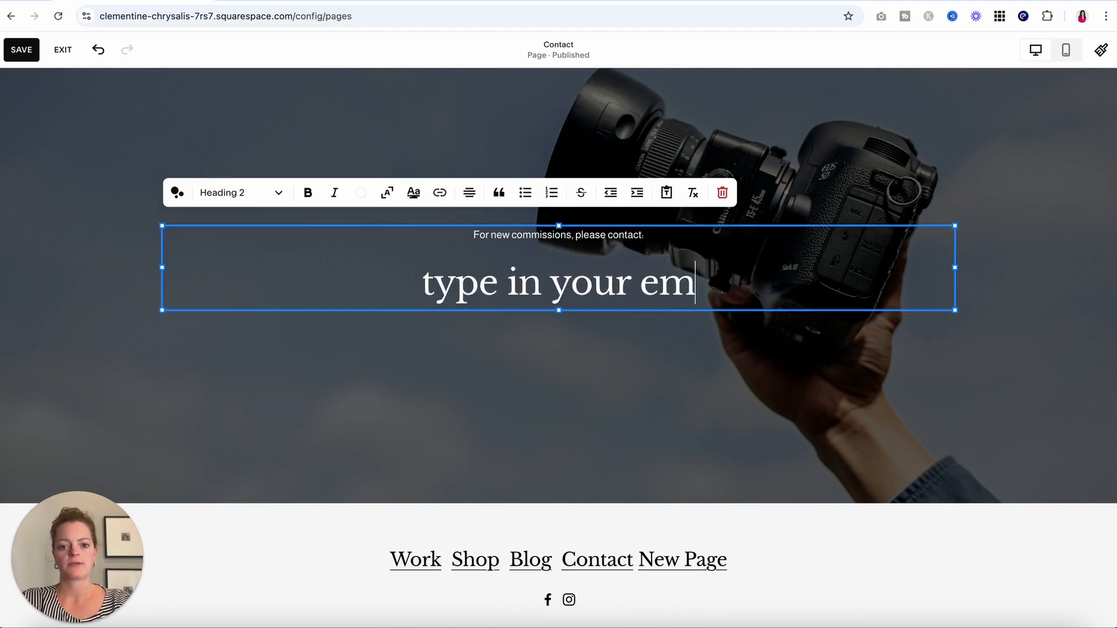
type("ail here")
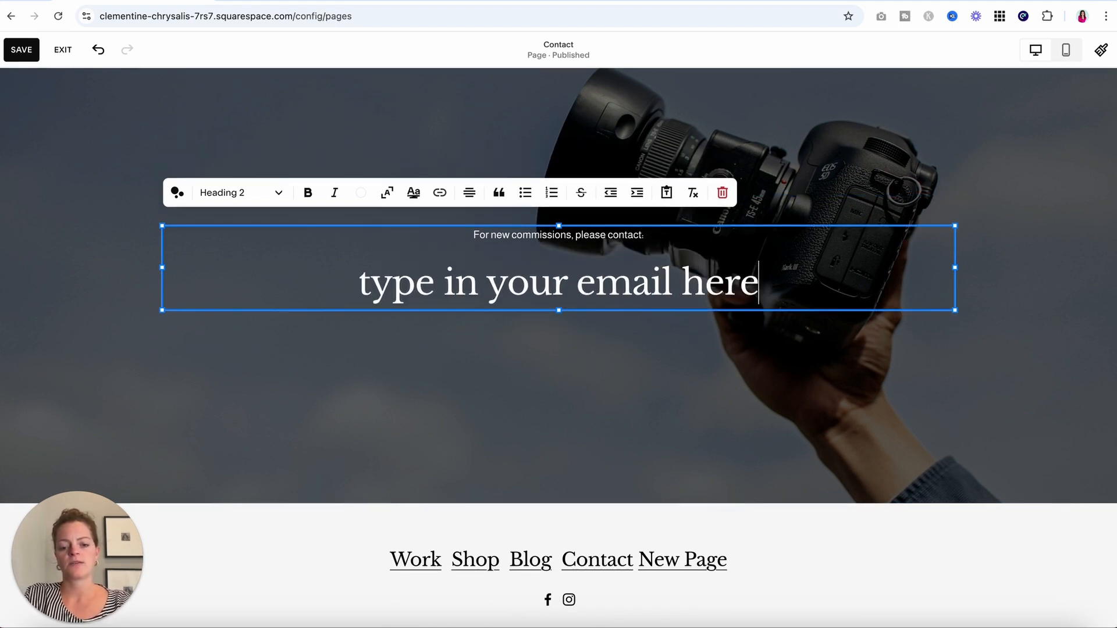
Make the placeholder heading an Email link, then save the Contact page.
triple_click(326, 293)
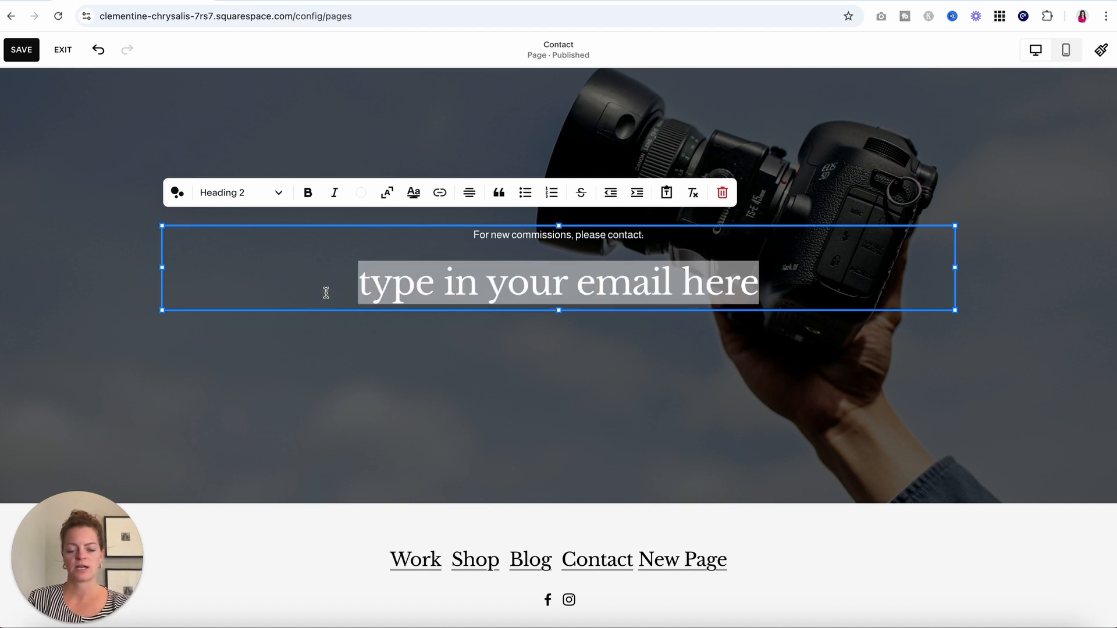
left_click(439, 194)
left_click(405, 266)
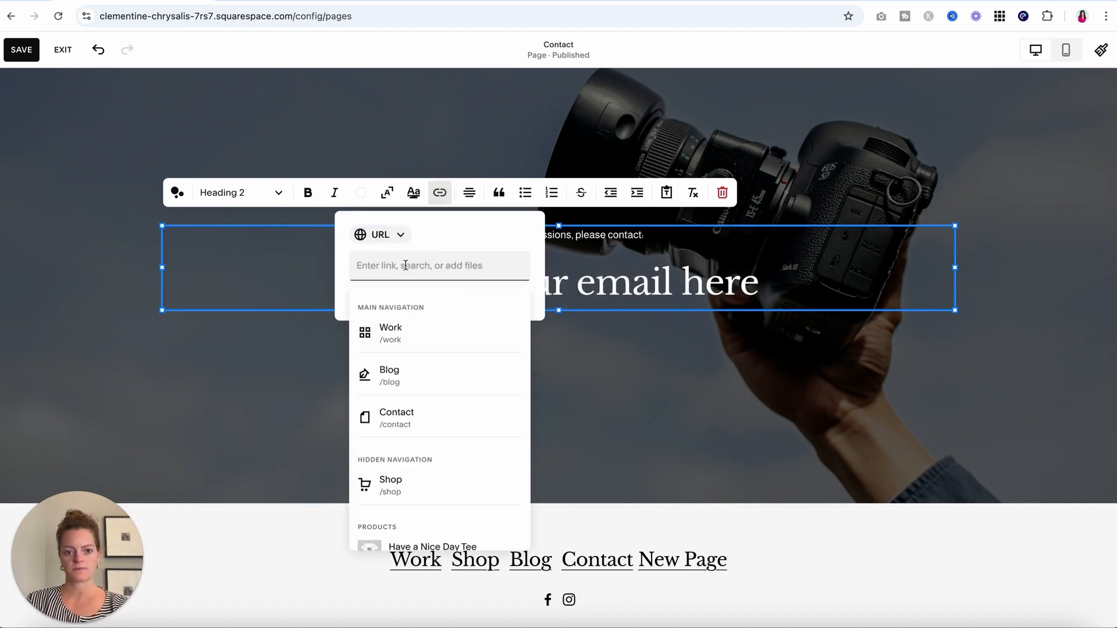
left_click(393, 236)
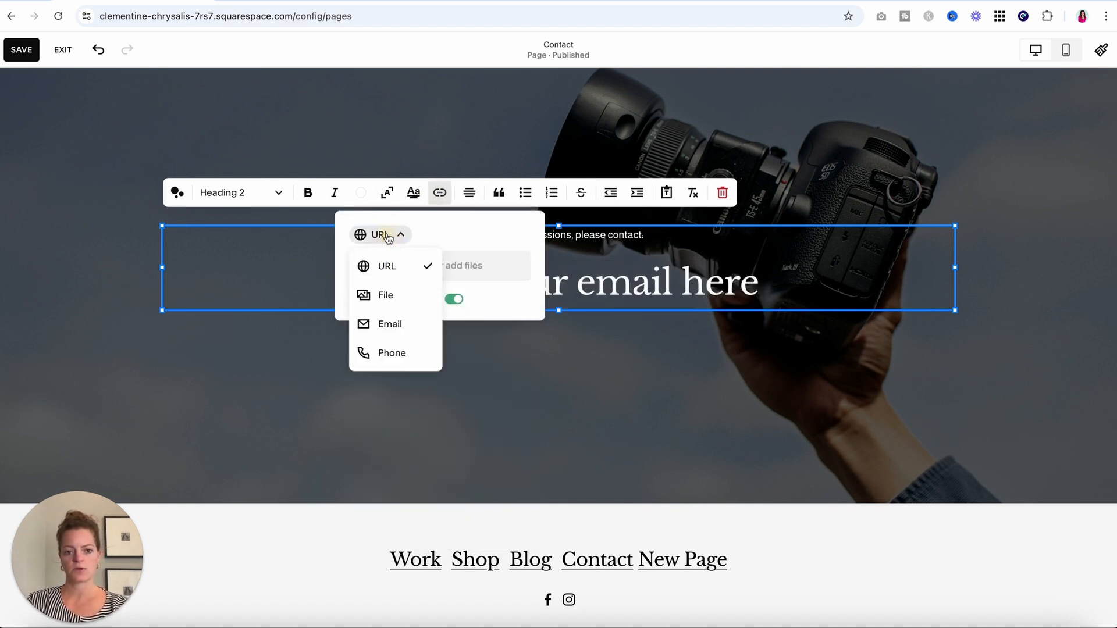
left_click(400, 324)
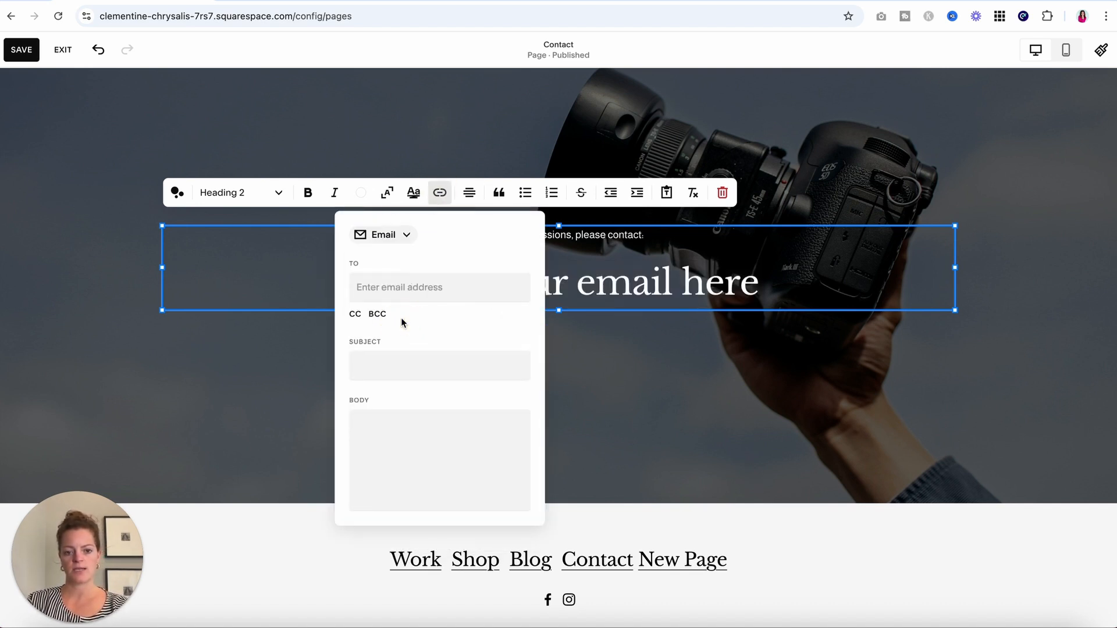
left_click(417, 287)
left_click(409, 369)
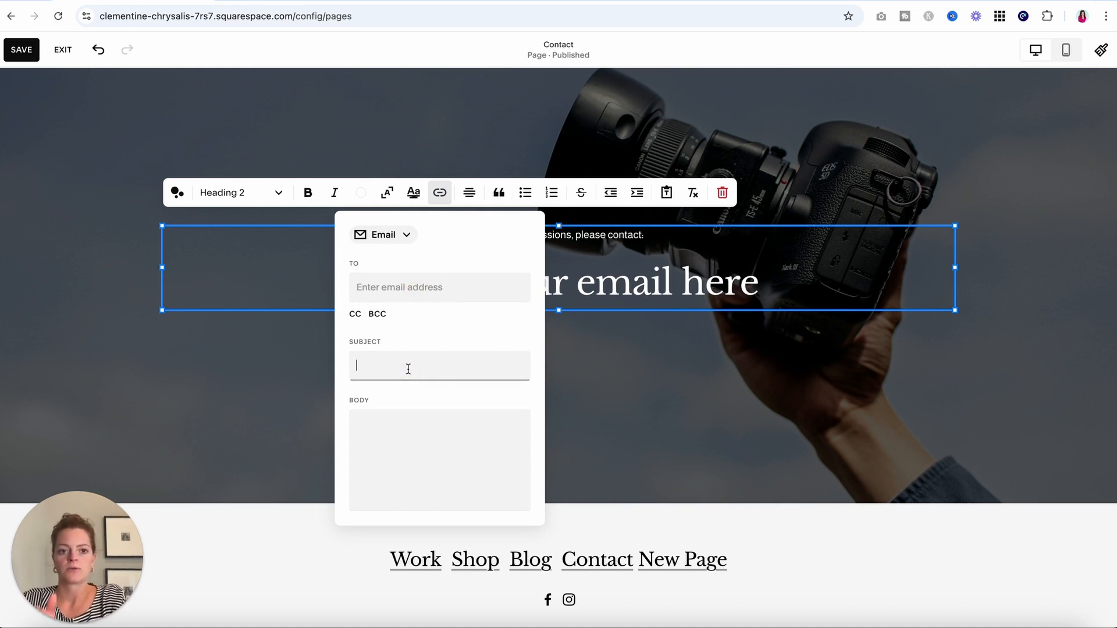
left_click(643, 375)
scroll(643, 375, "up", 2)
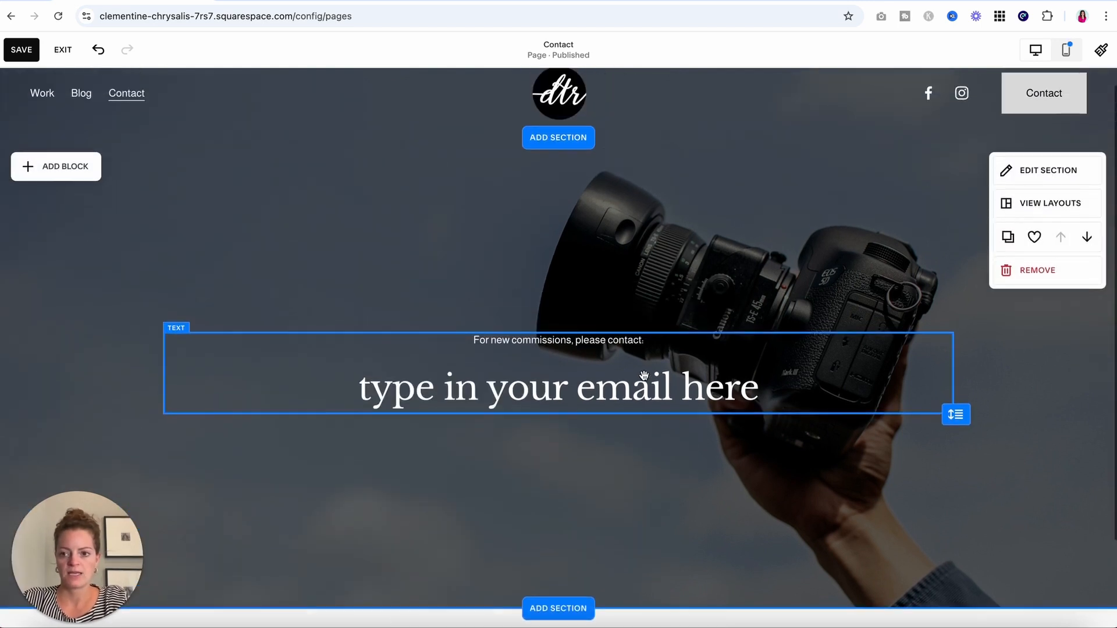
left_click(20, 57)
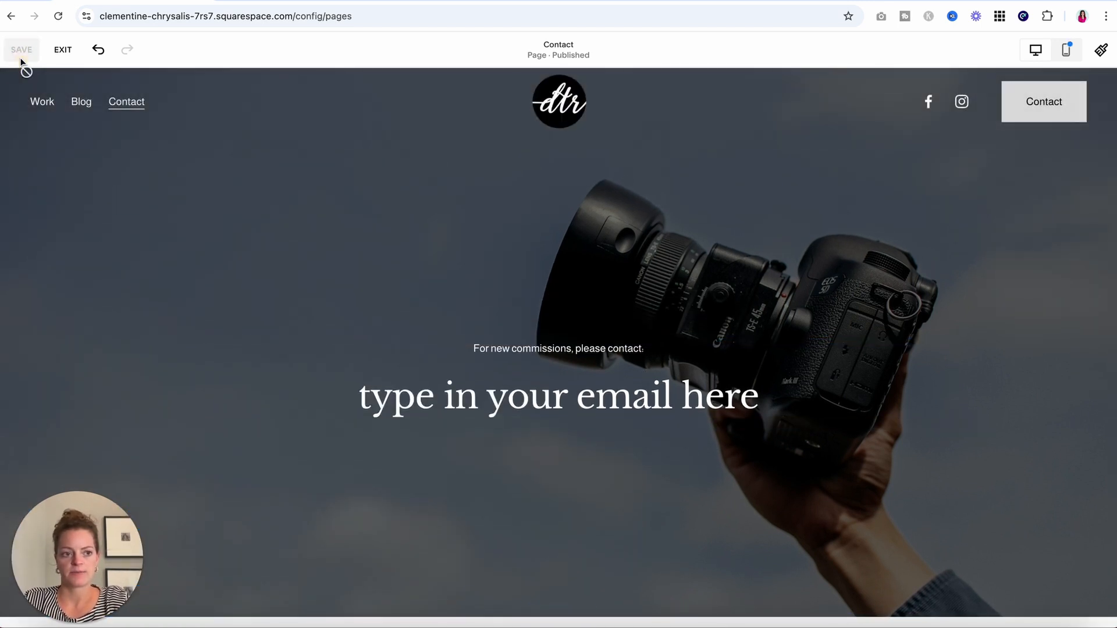
Exit the Contact page editor, go to the Work home page and start editing it.
left_click(62, 59)
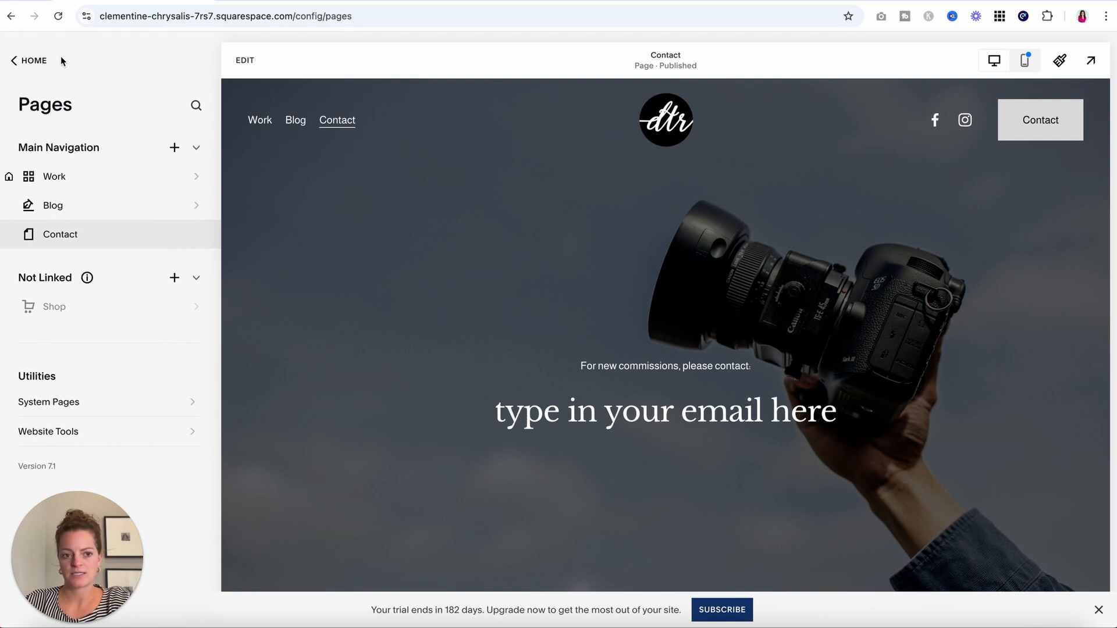
left_click(658, 128)
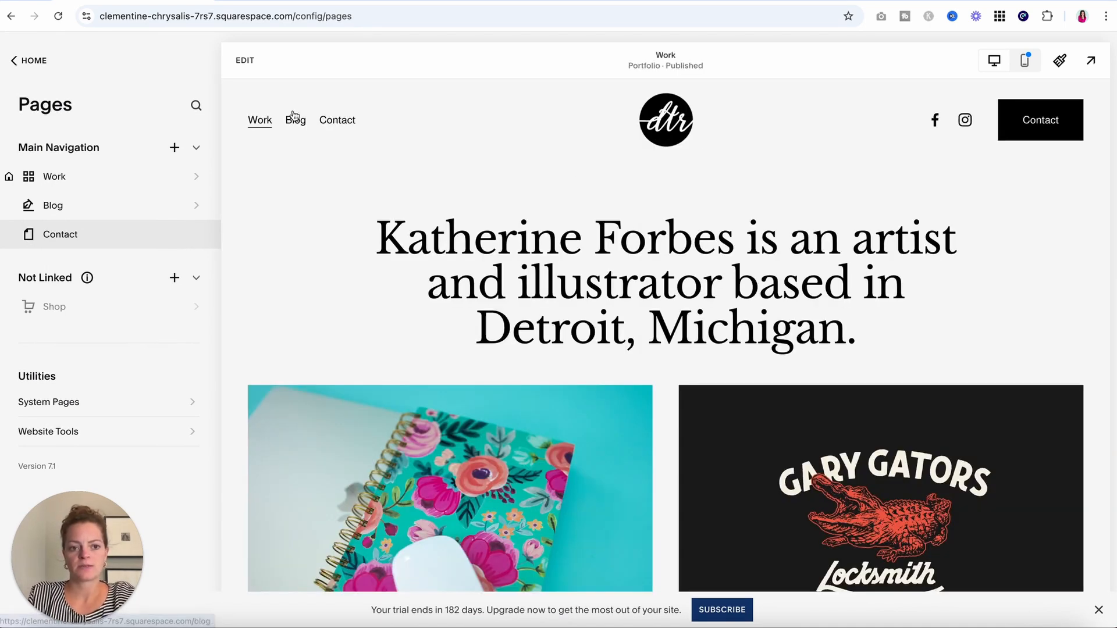
left_click(244, 68)
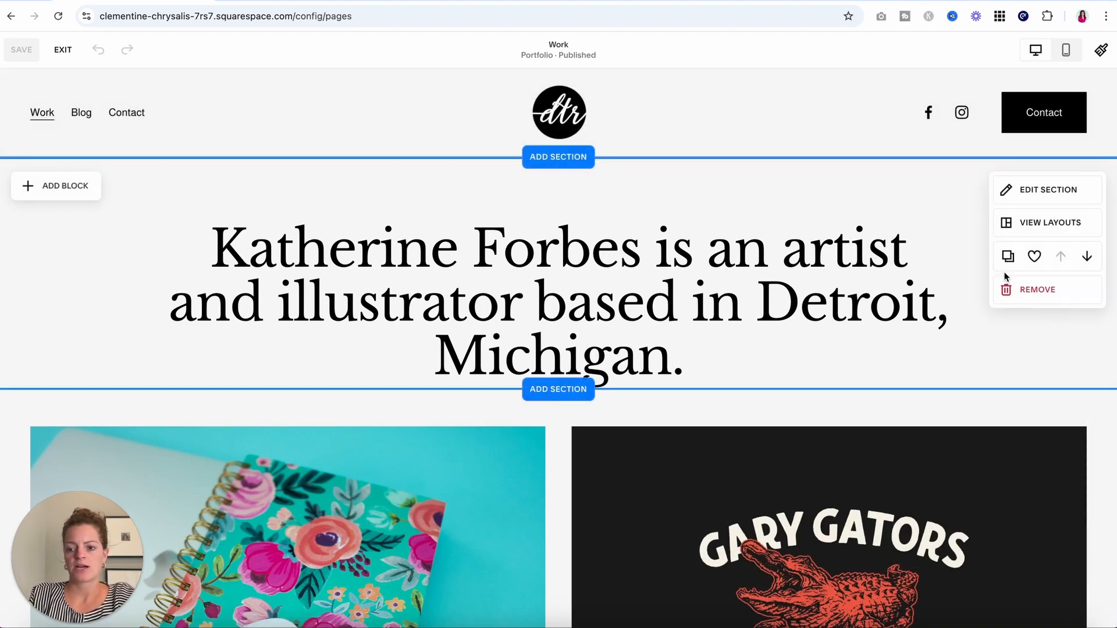
Preview the Work page in mobile layout and scroll down to the footer.
left_click(1068, 50)
scroll(653, 290, "down", 10)
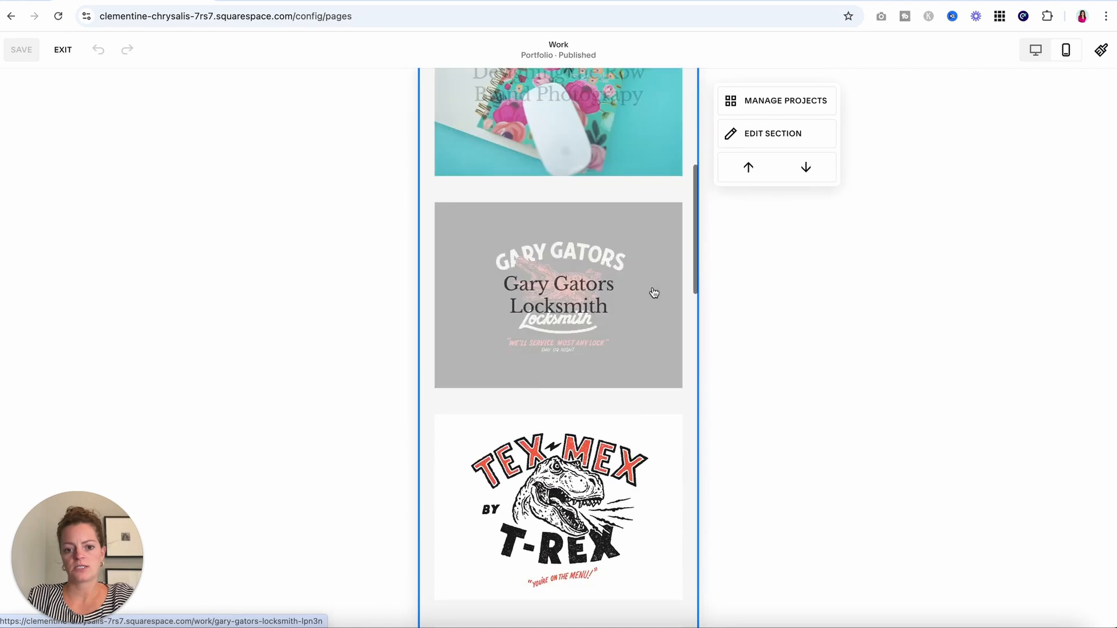
scroll(653, 289, "down", 10)
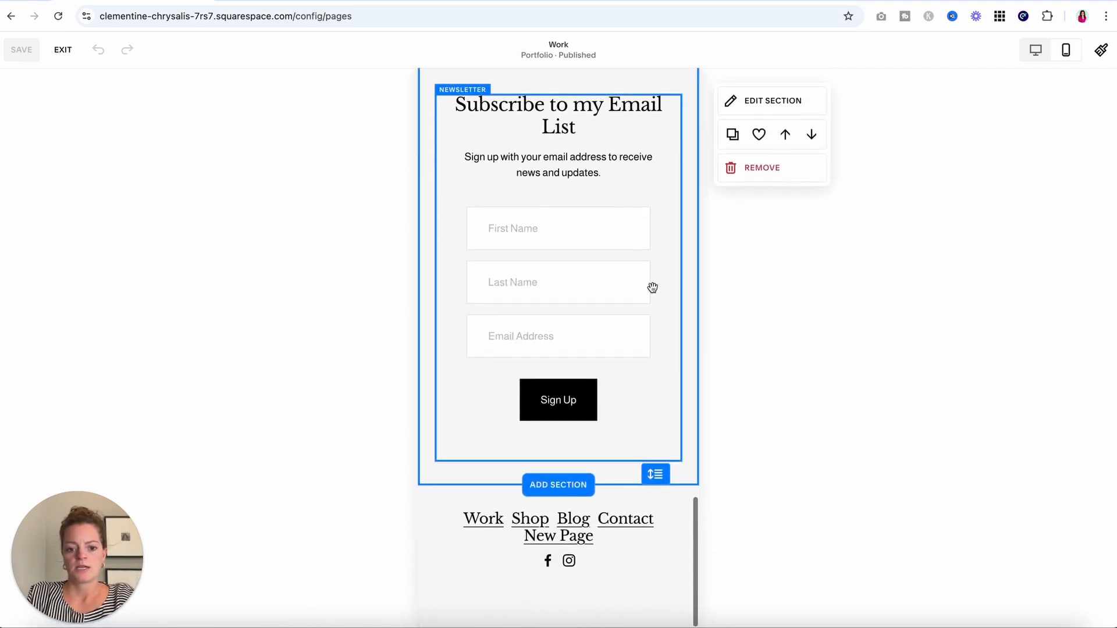
scroll(652, 288, "up", 10)
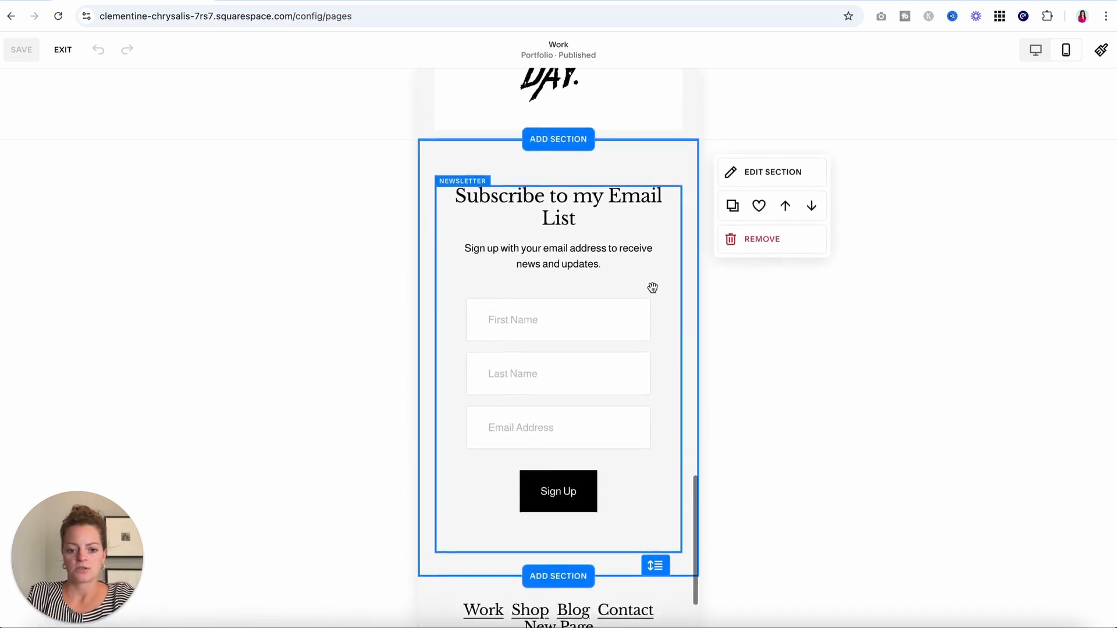
scroll(654, 292, "down", 10)
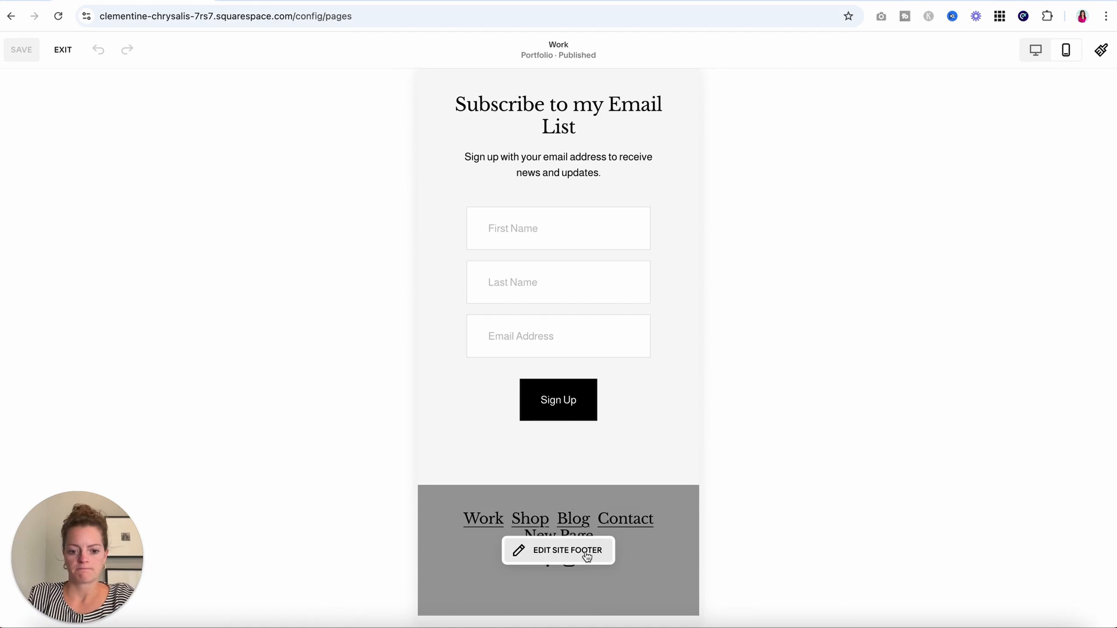
Shorten the site footer section slightly, save it, and return to desktop view.
left_click(586, 554)
left_click_drag(655, 605, 654, 582)
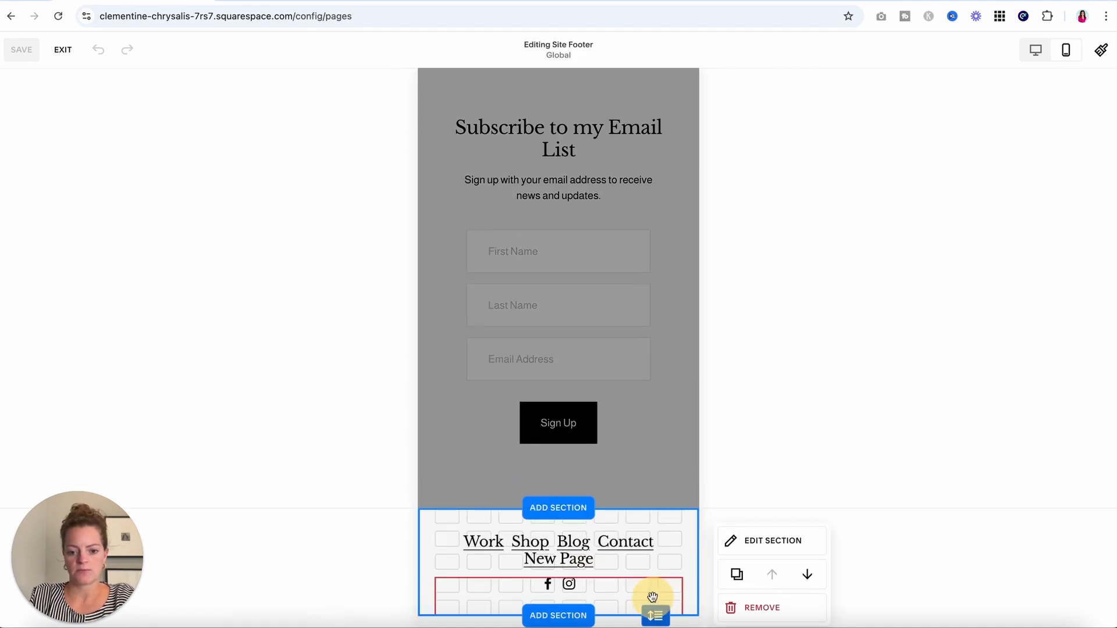
left_click(648, 530)
left_click(20, 52)
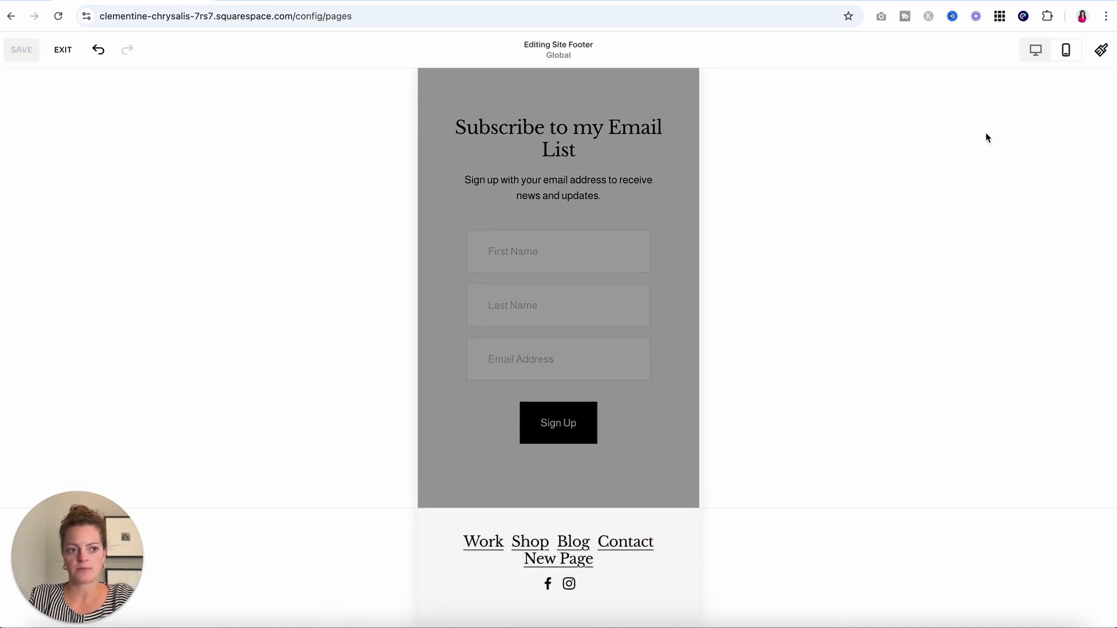
left_click(1036, 51)
left_click(62, 50)
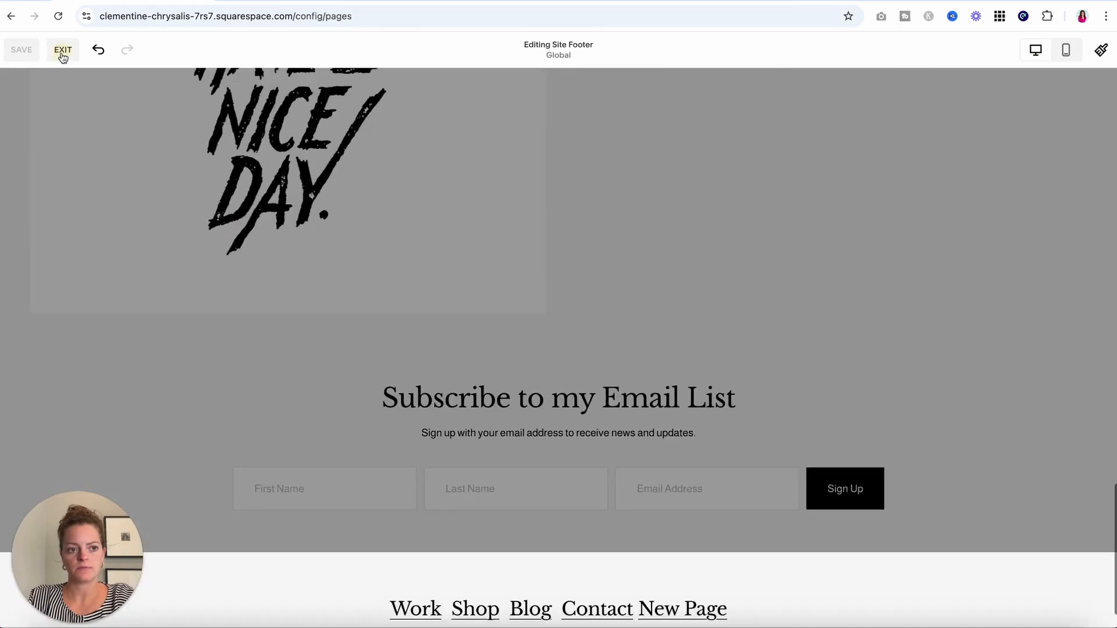
View the Blog page in mobile layout, then go to Contact through its menu.
left_click(54, 205)
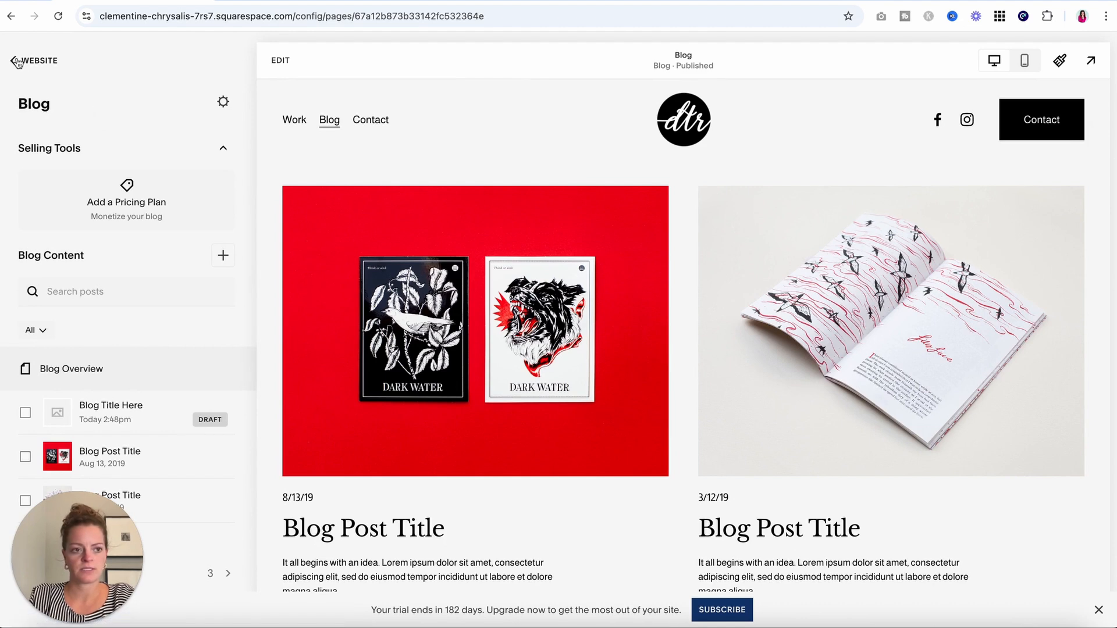
left_click(1036, 60)
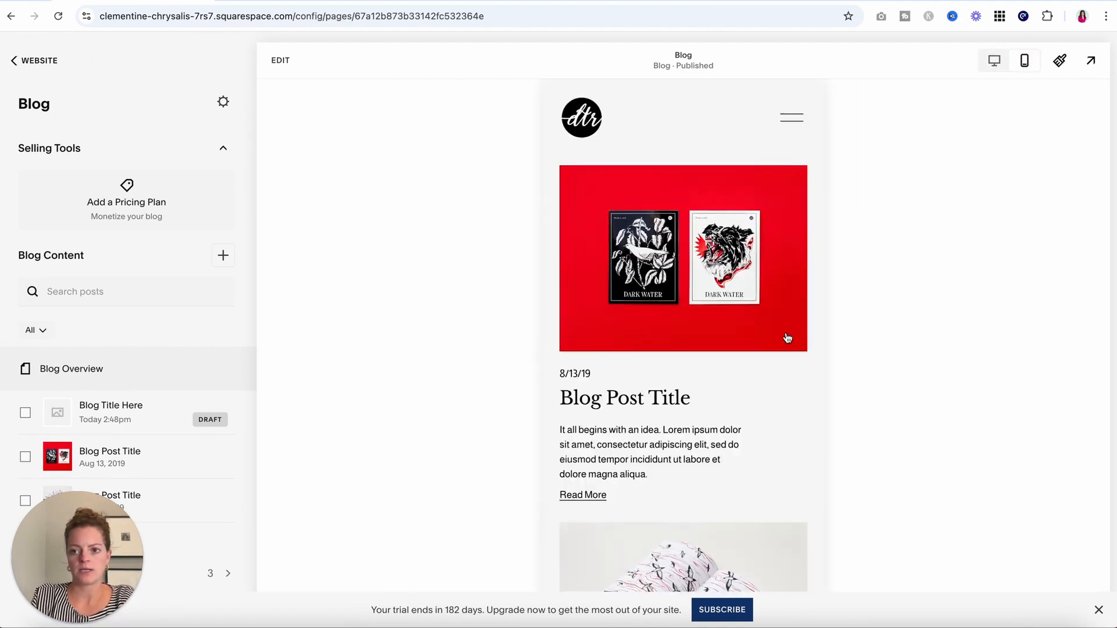
scroll(786, 337, "down", 7)
scroll(787, 338, "up", 7)
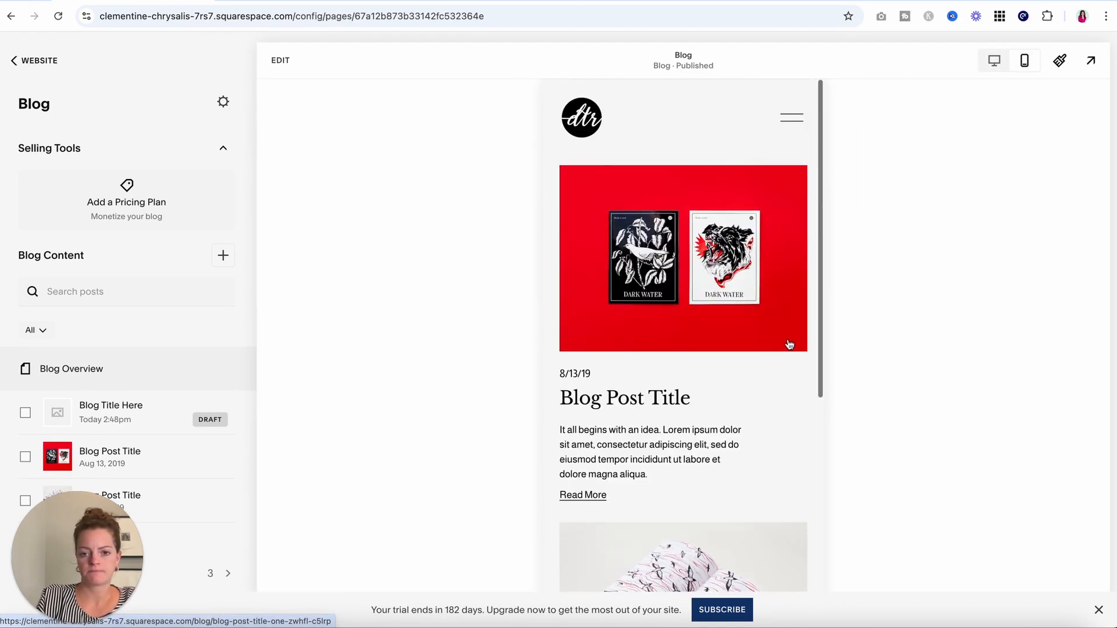
left_click(785, 119)
left_click(687, 369)
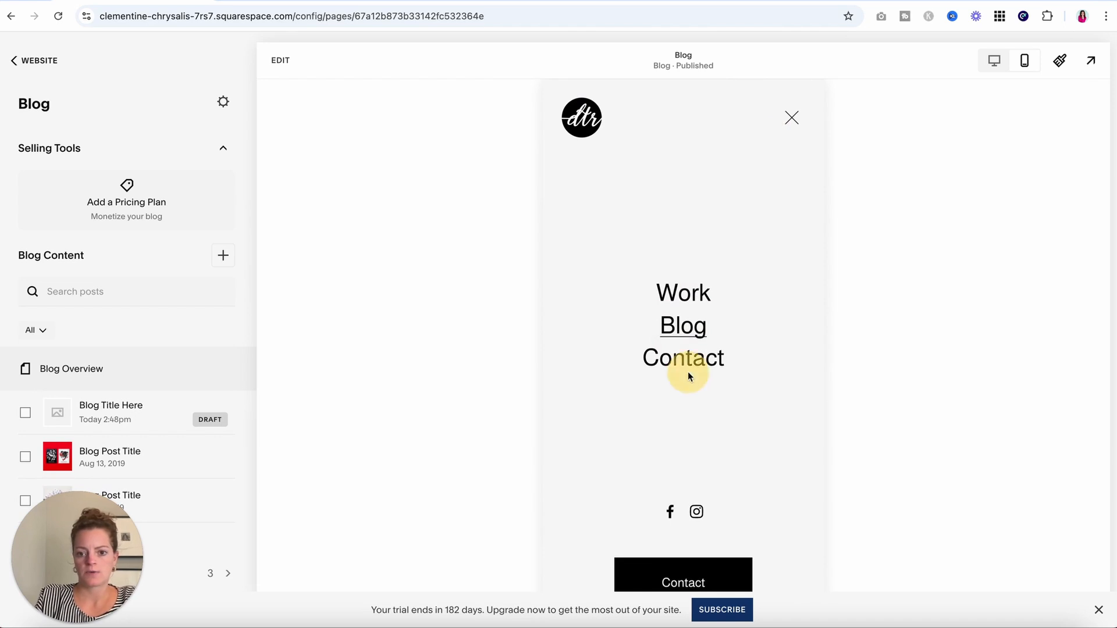